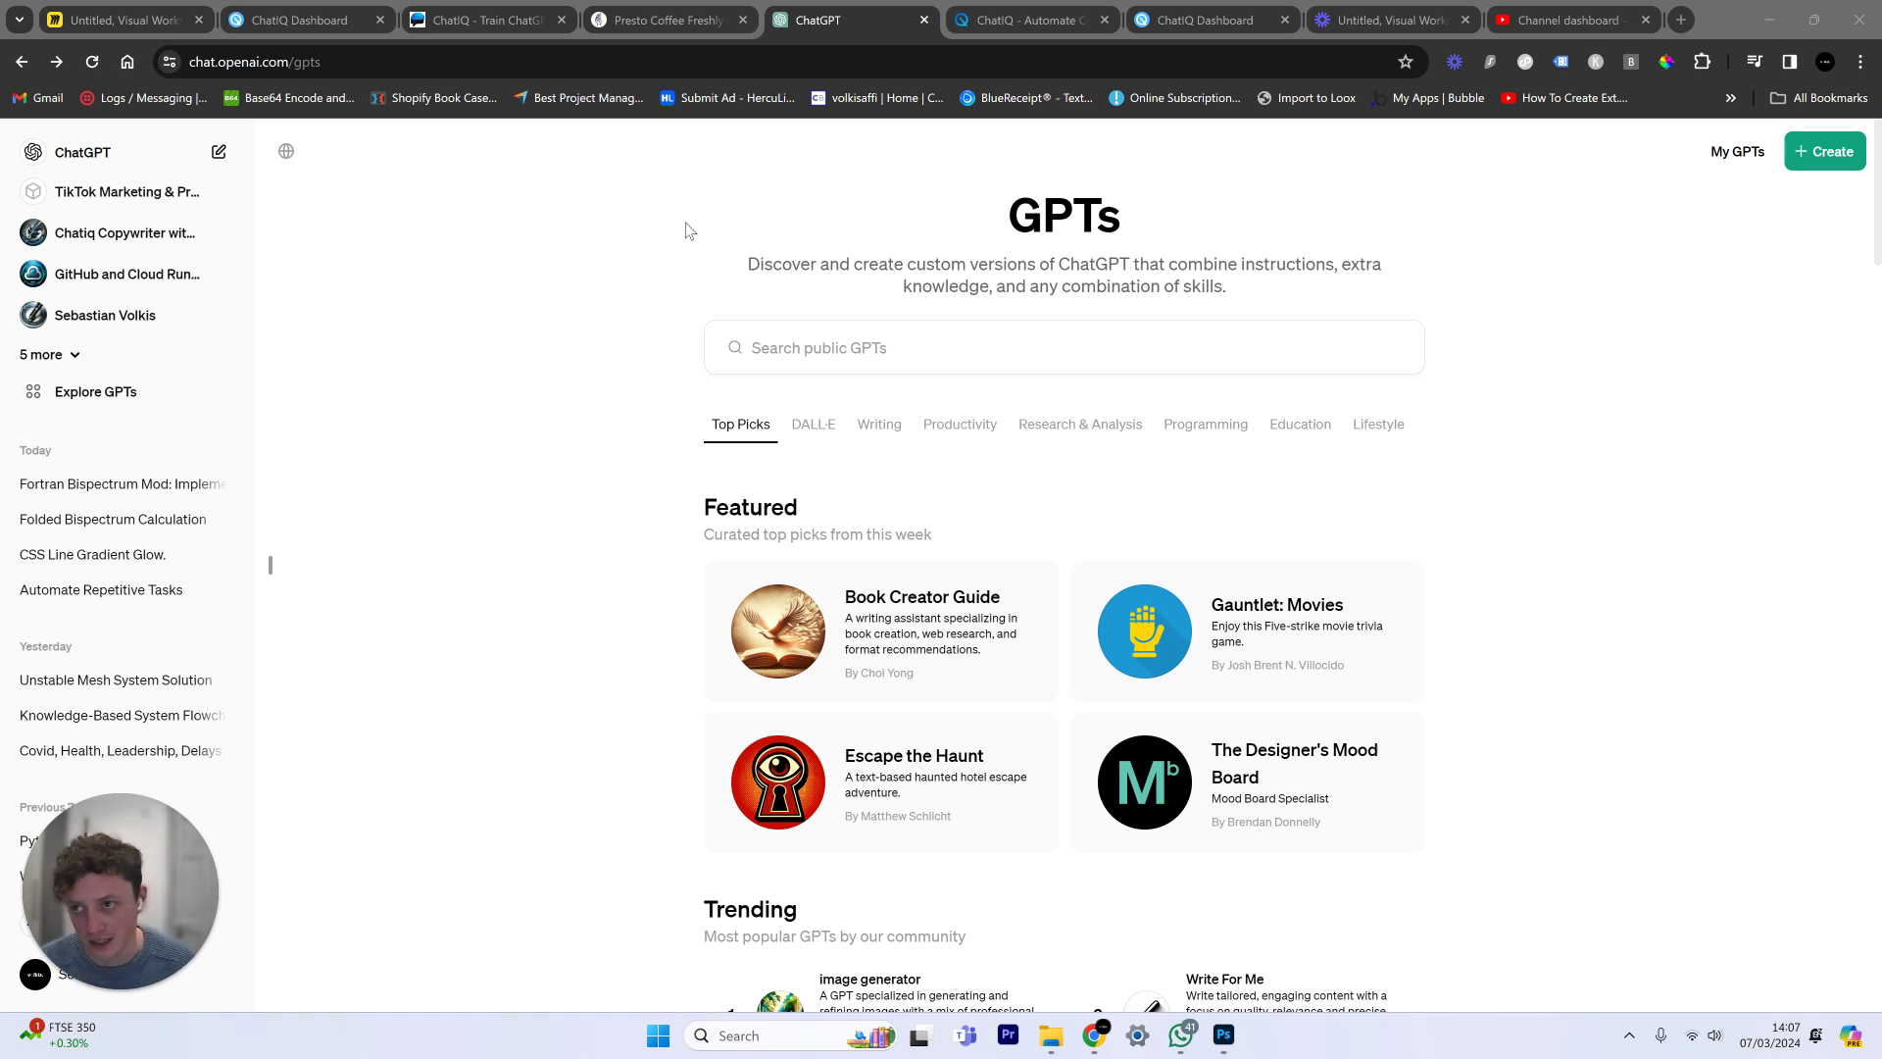
Step: Switch to the Miro board and zoom in on the brain diagram, selecting the central brain image to point it out
{"action": "left_click", "coordinate": [127, 20]}
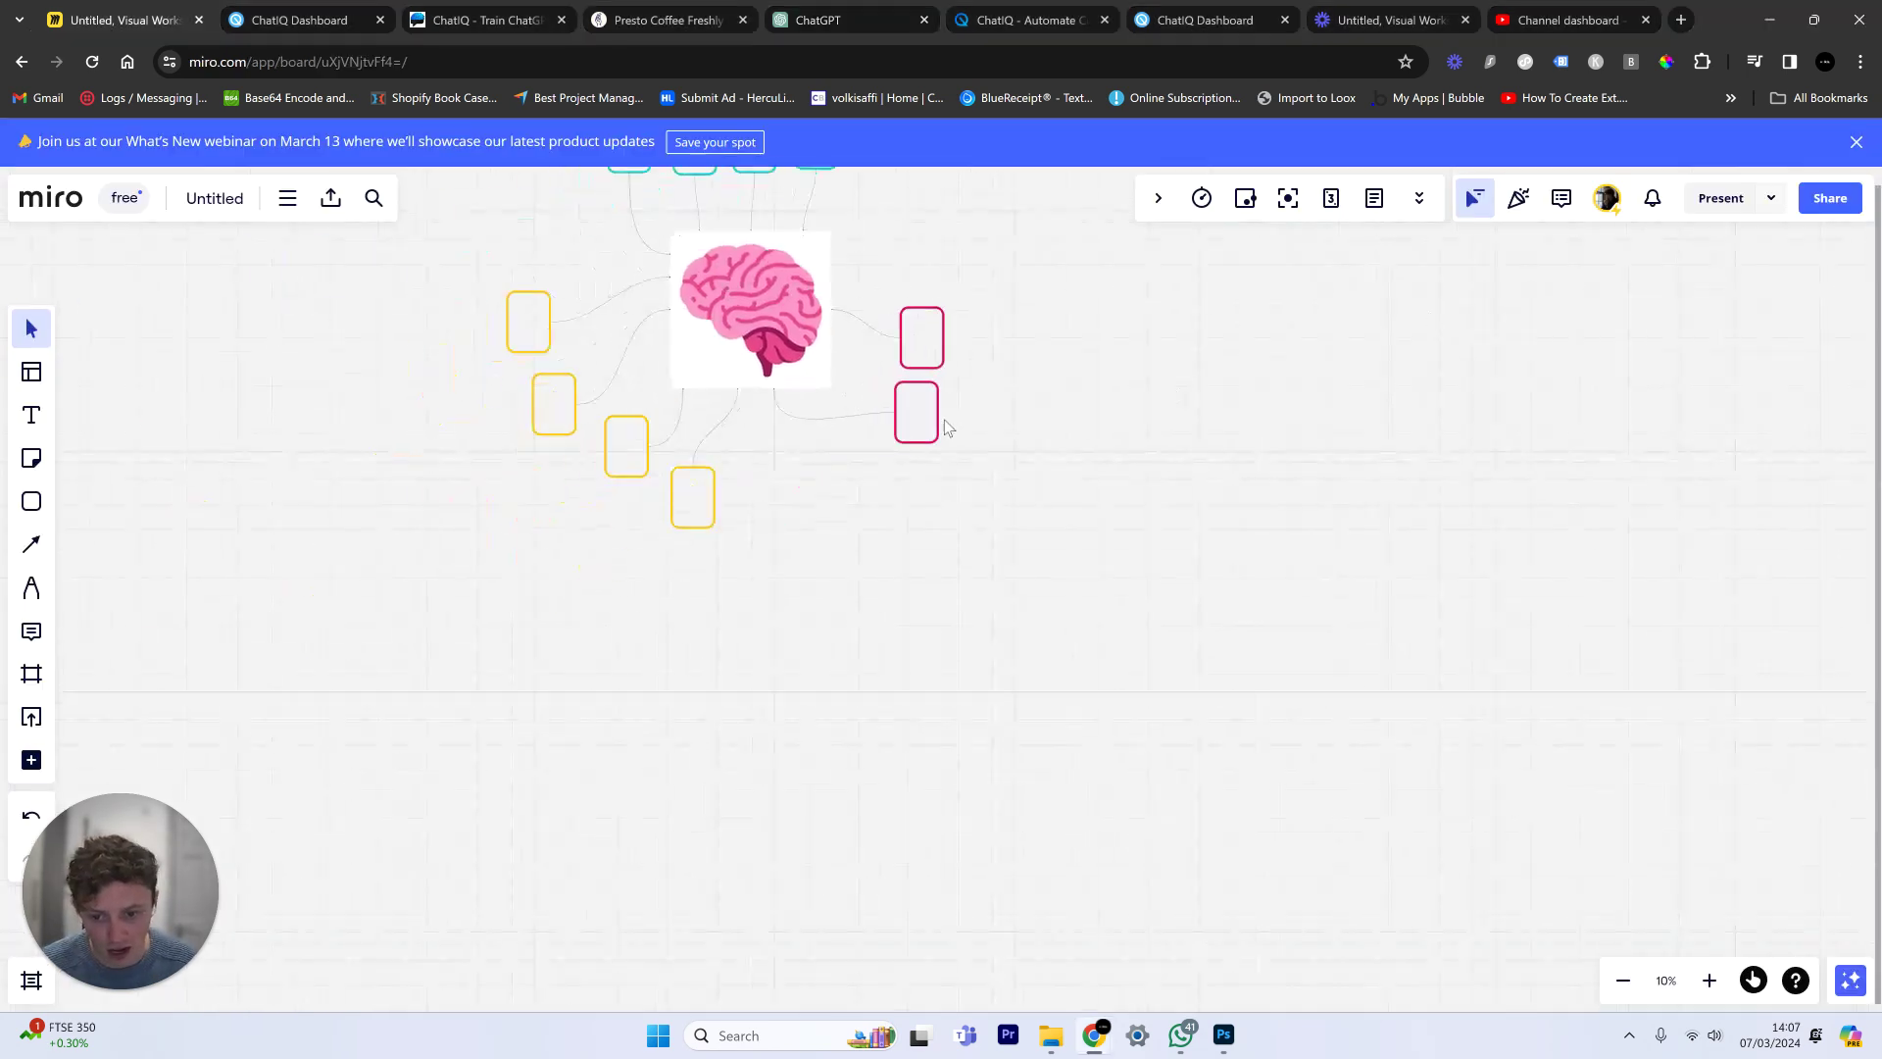
{"action": "left_click_drag", "start_coordinate": [944, 420], "coordinate": [1336, 727]}
{"action": "scroll", "coordinate": [1281, 676], "scroll_direction": "up", "scroll_amount": 1}
{"action": "scroll", "coordinate": [1426, 636], "scroll_direction": "up", "scroll_amount": 1}
{"action": "left_click_drag", "start_coordinate": [1576, 643], "coordinate": [1564, 605]}
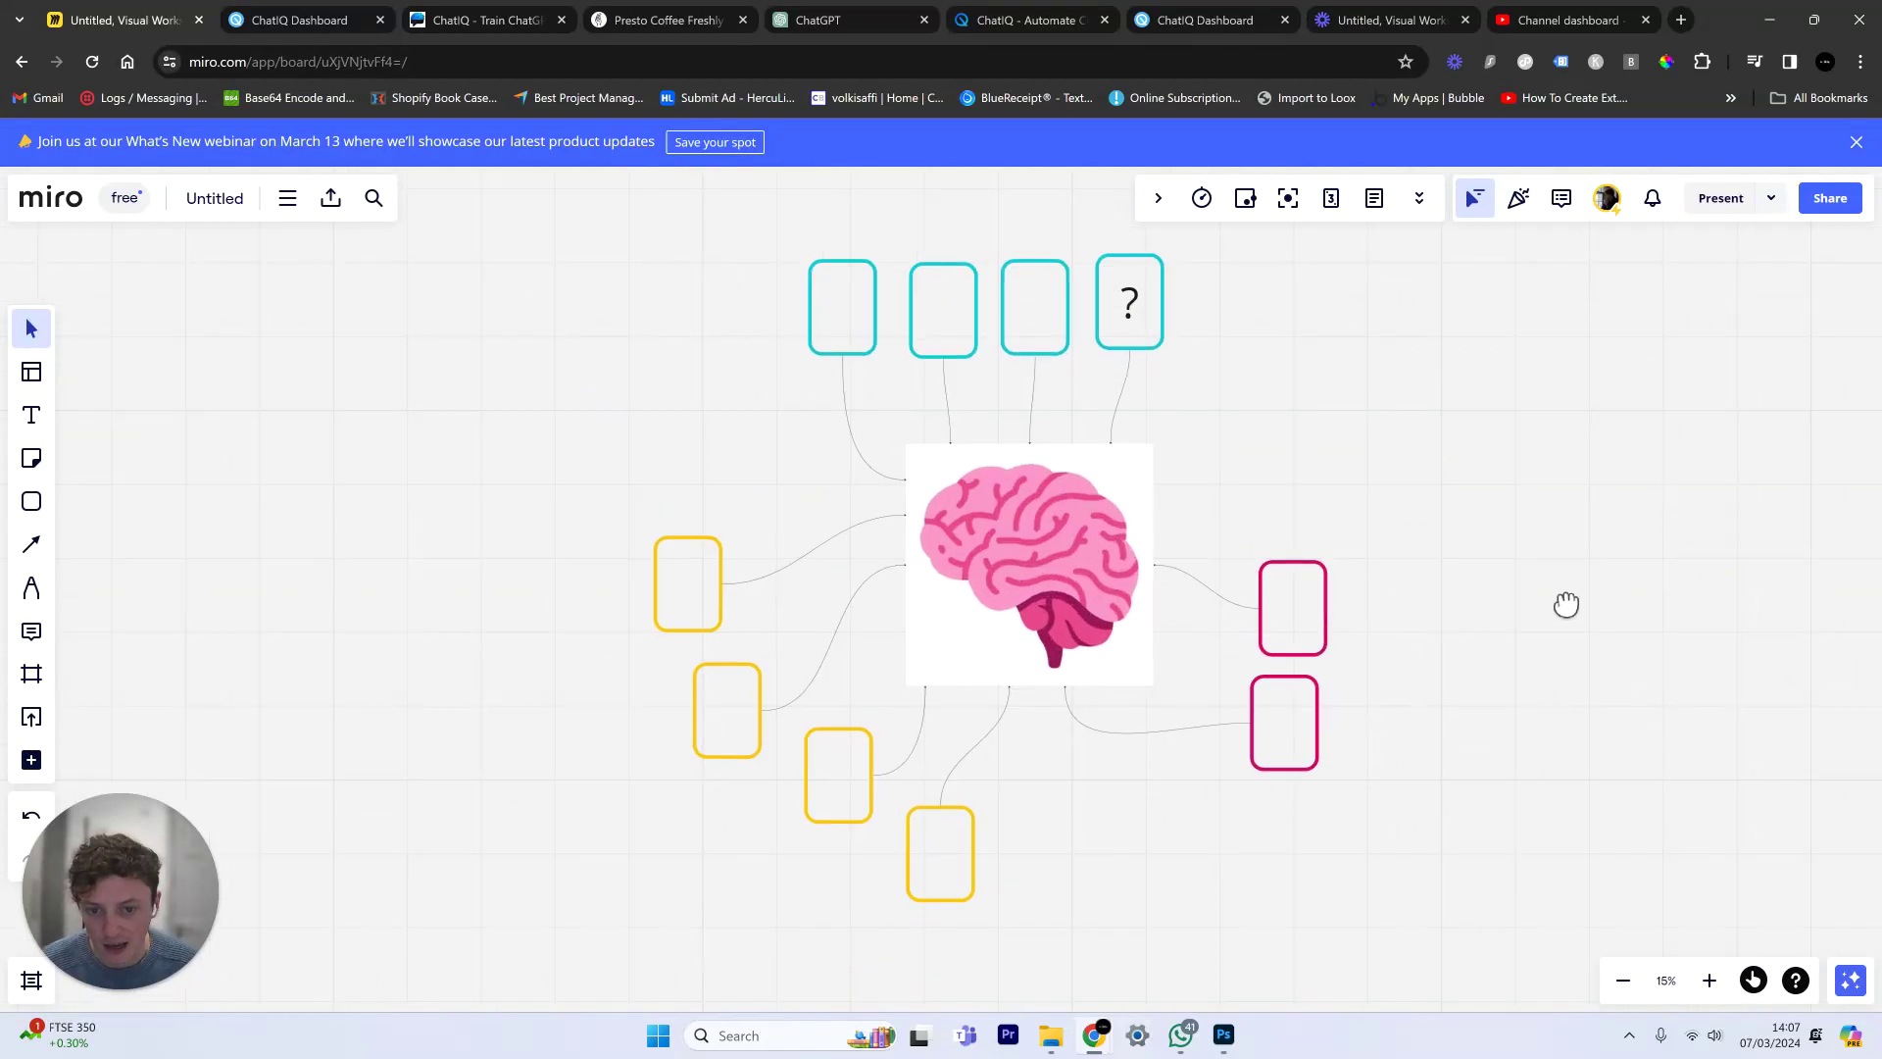
{"action": "left_click", "coordinate": [947, 500]}
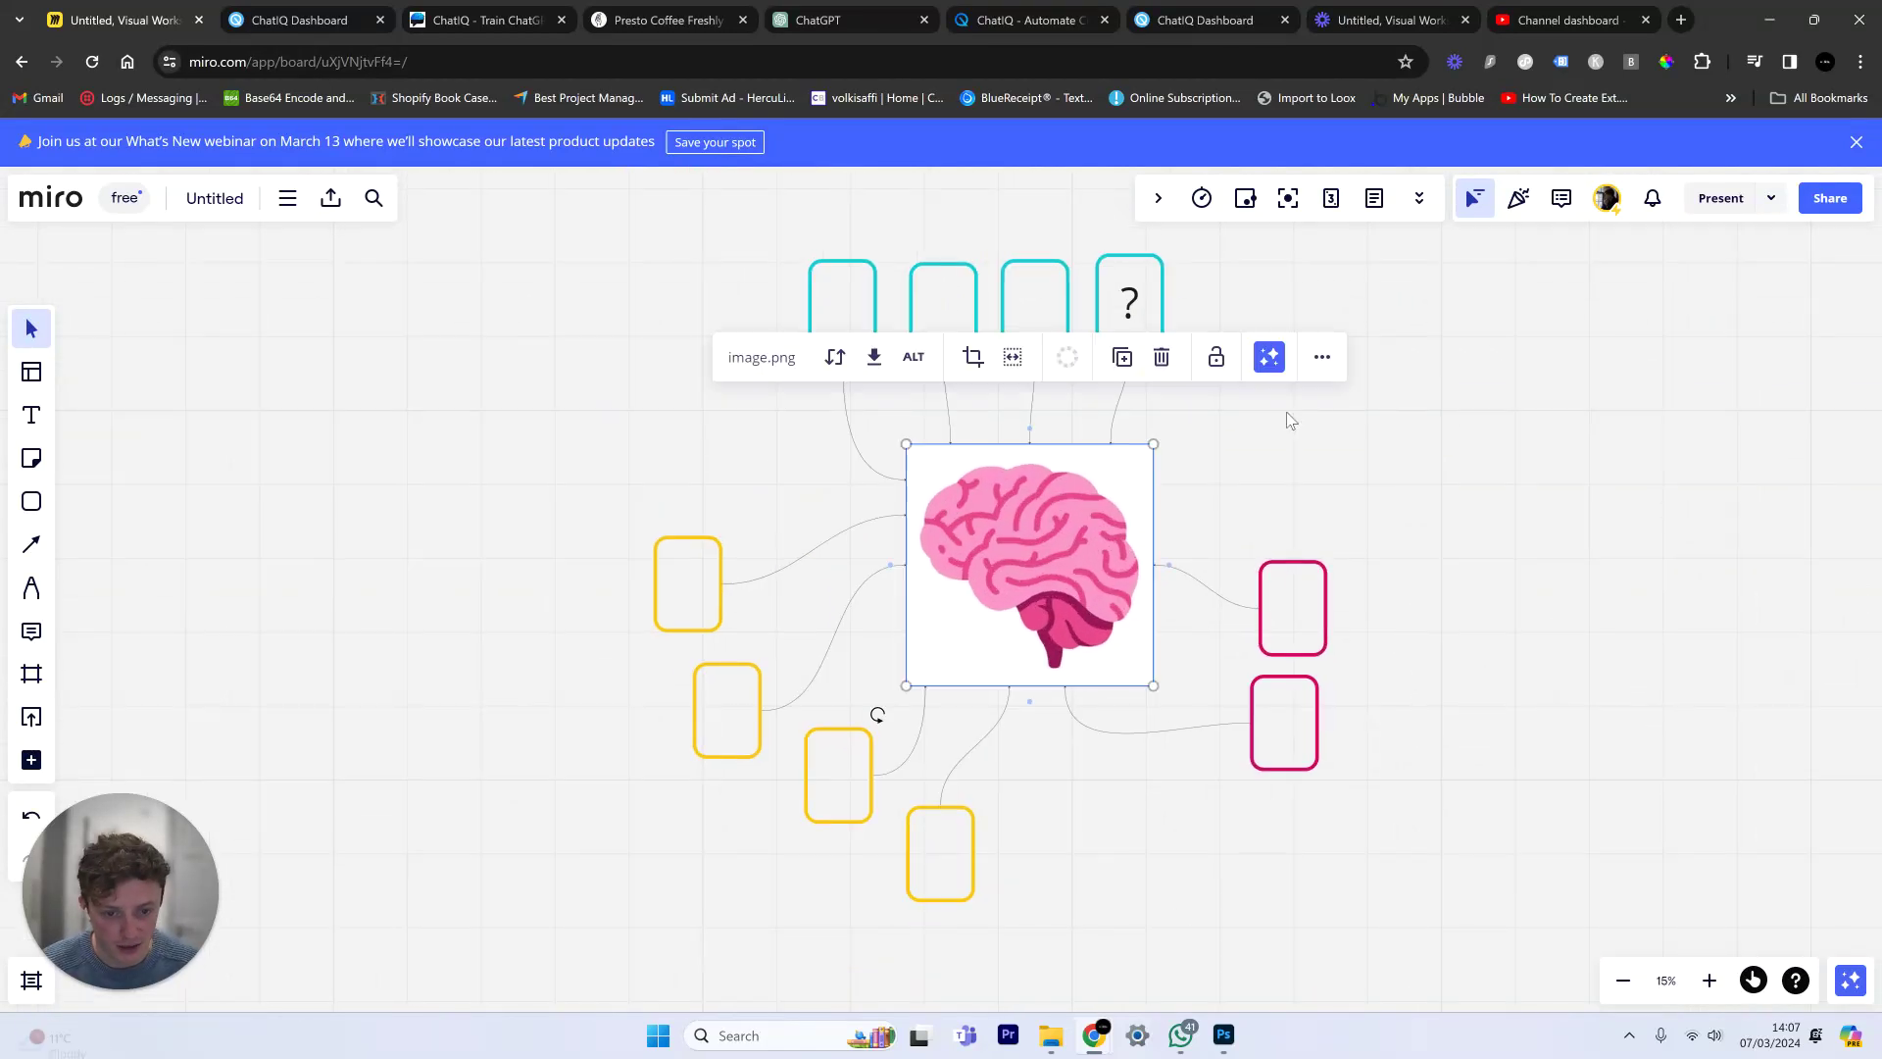
{"action": "left_click", "coordinate": [1194, 468]}
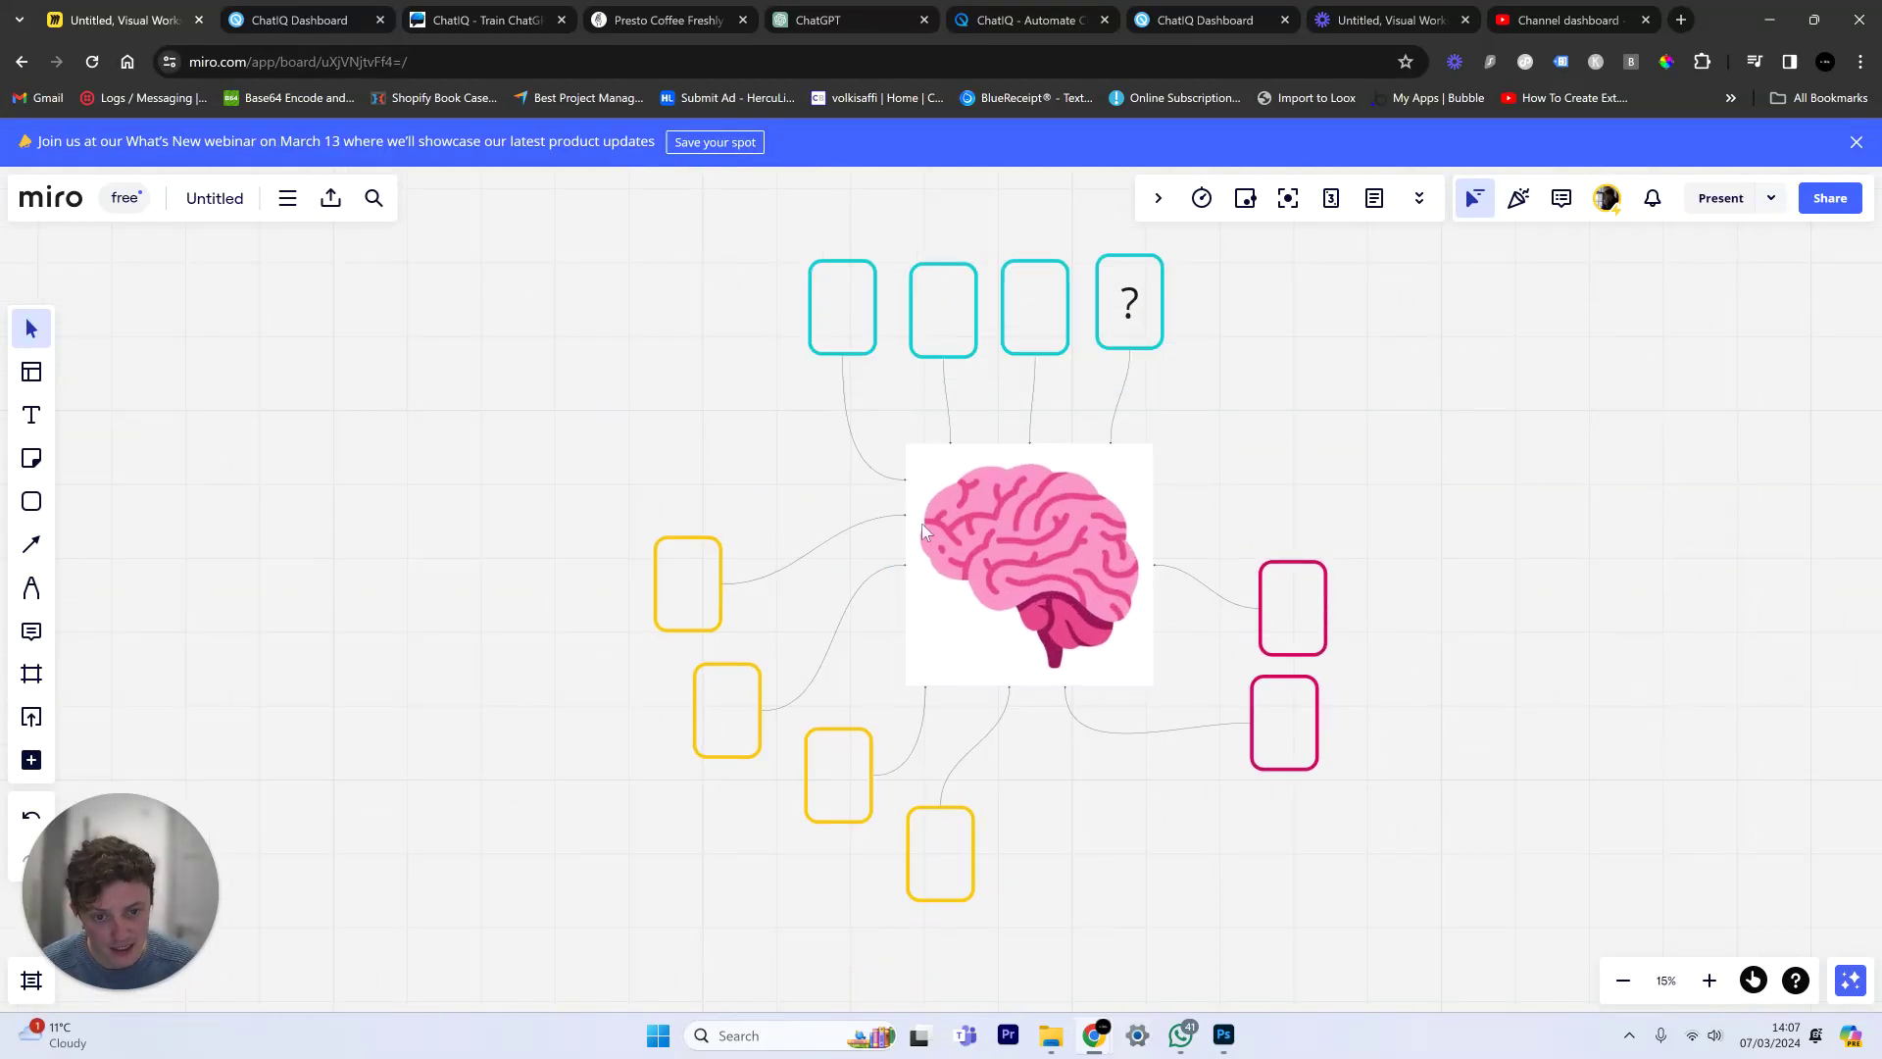
Step: Point out the cyan, magenta and yellow groups of boxes around the brain image by selecting them in turn
{"action": "left_click_drag", "start_coordinate": [718, 265], "coordinate": [1272, 345]}
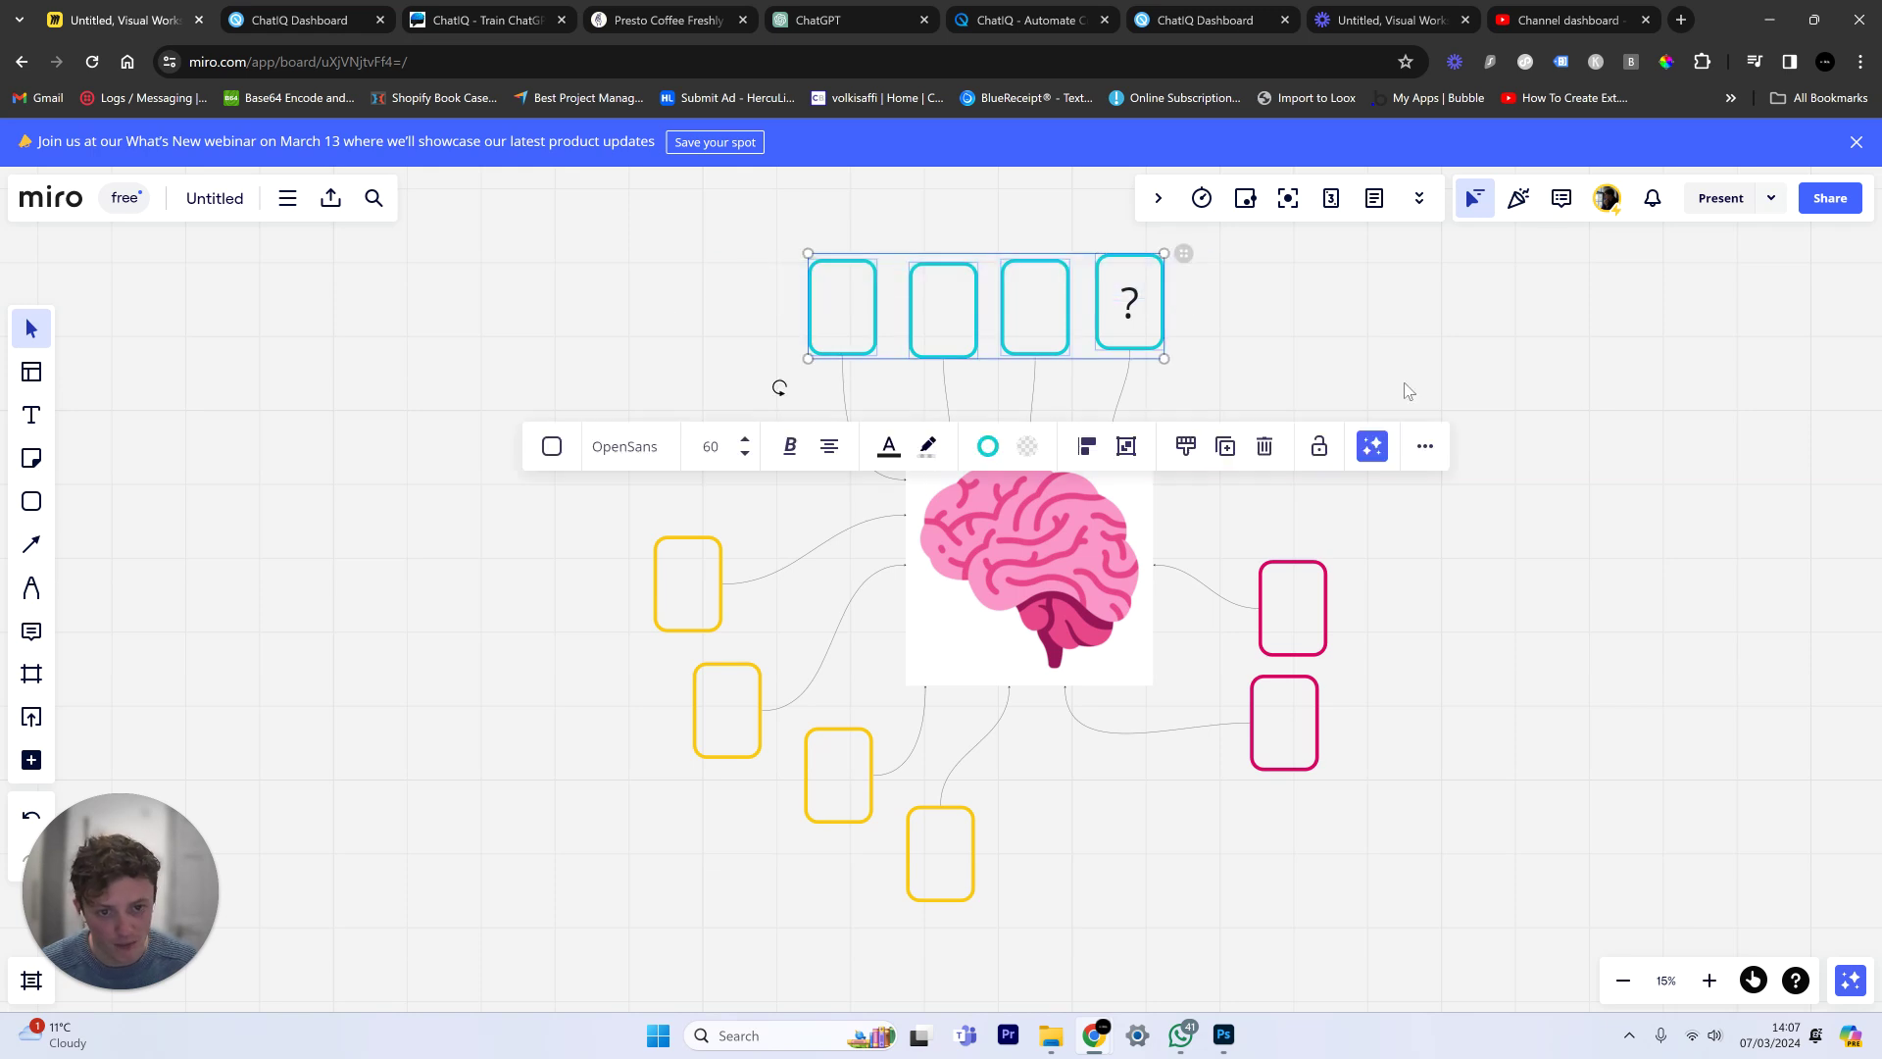
{"action": "left_click", "coordinate": [1620, 330]}
{"action": "left_click_drag", "start_coordinate": [1429, 835], "coordinate": [1243, 520]}
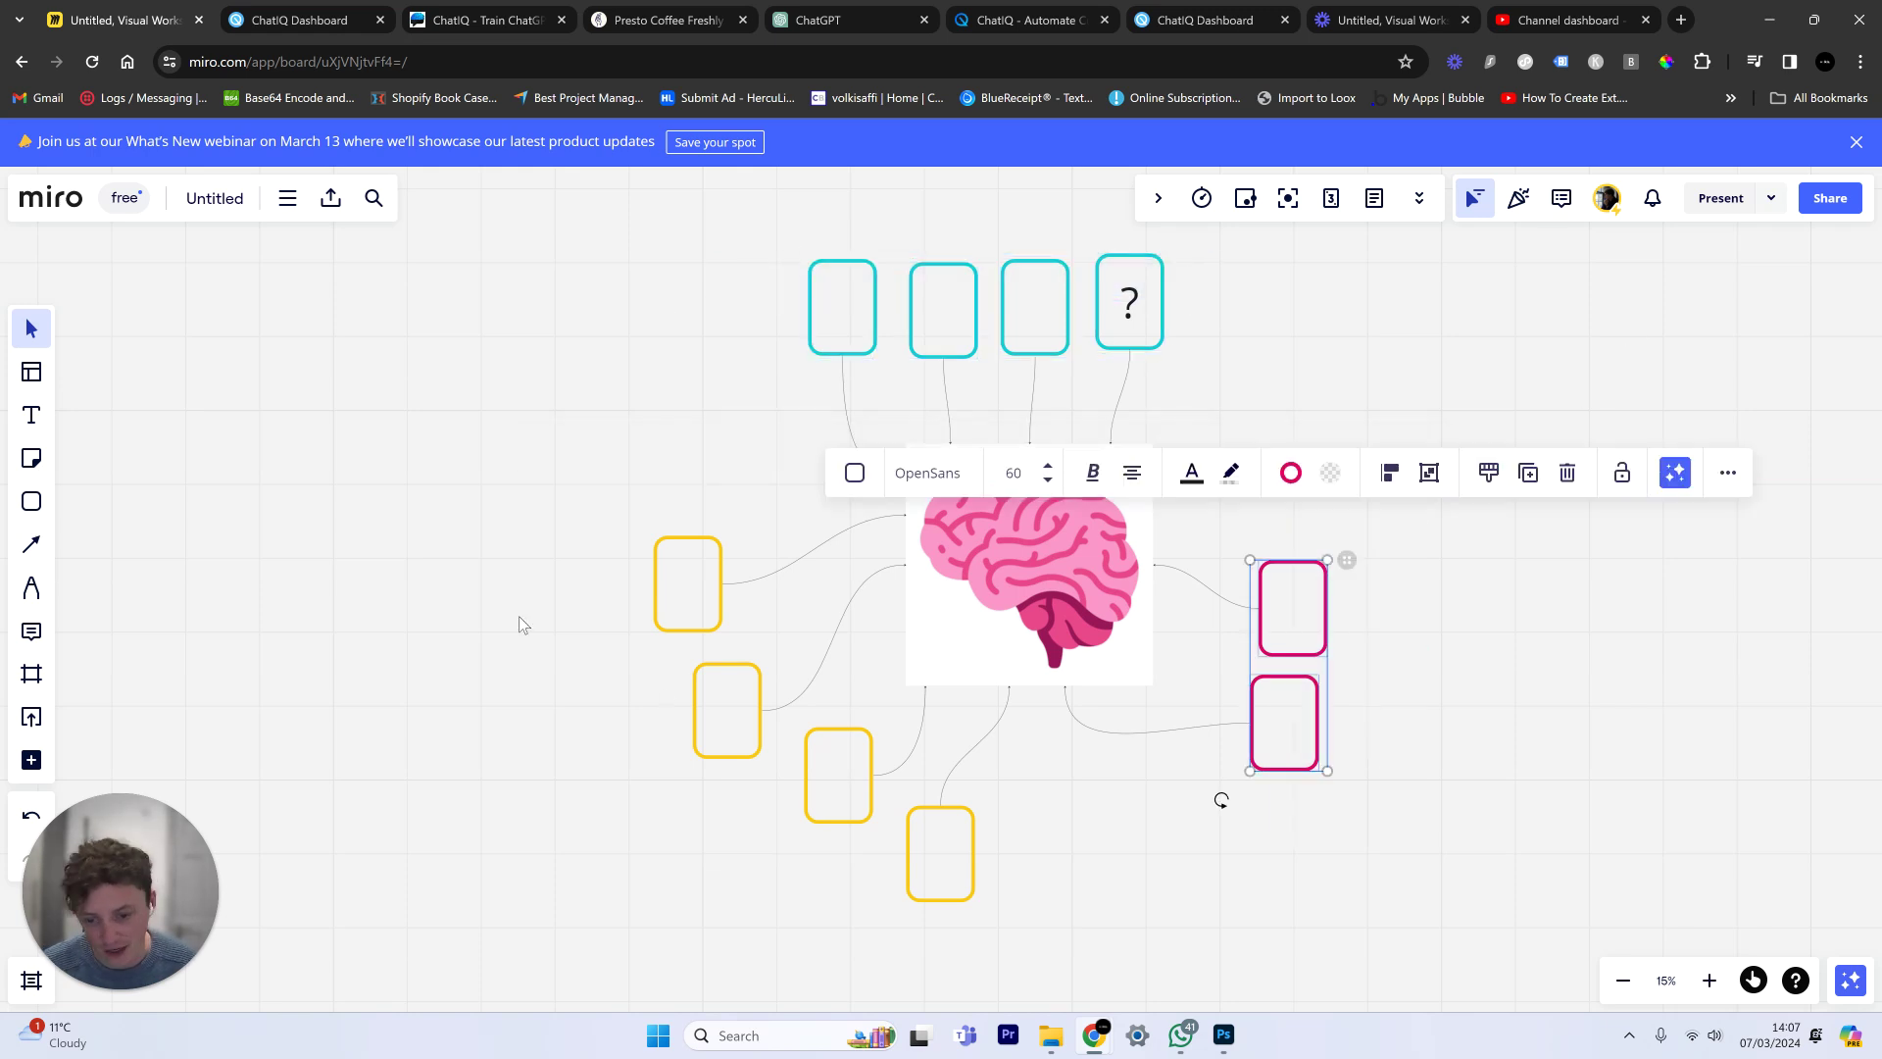
{"action": "left_click", "coordinate": [534, 588]}
{"action": "left_click_drag", "start_coordinate": [555, 519], "coordinate": [820, 797]}
{"action": "left_click_drag", "start_coordinate": [1036, 938], "coordinate": [857, 856]}
{"action": "left_click_drag", "start_coordinate": [552, 467], "coordinate": [720, 802]}
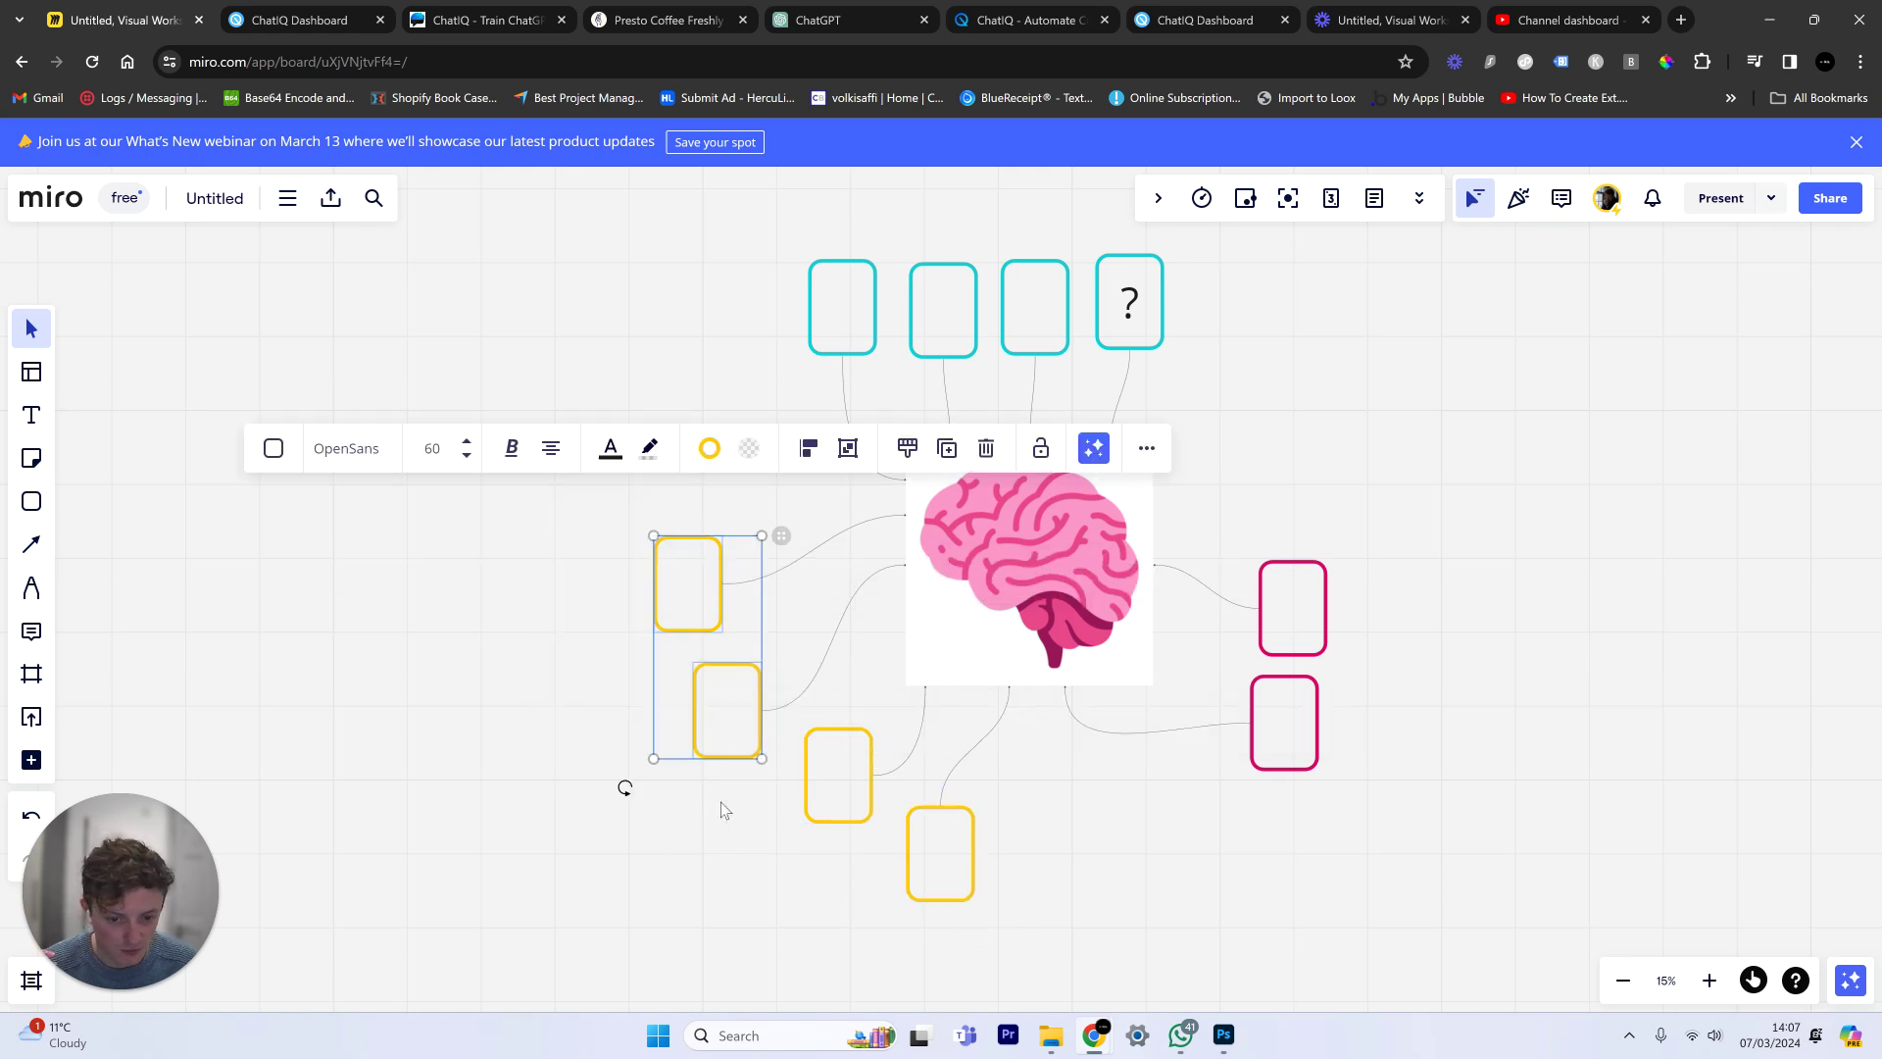
{"action": "left_click", "coordinate": [1195, 882]}
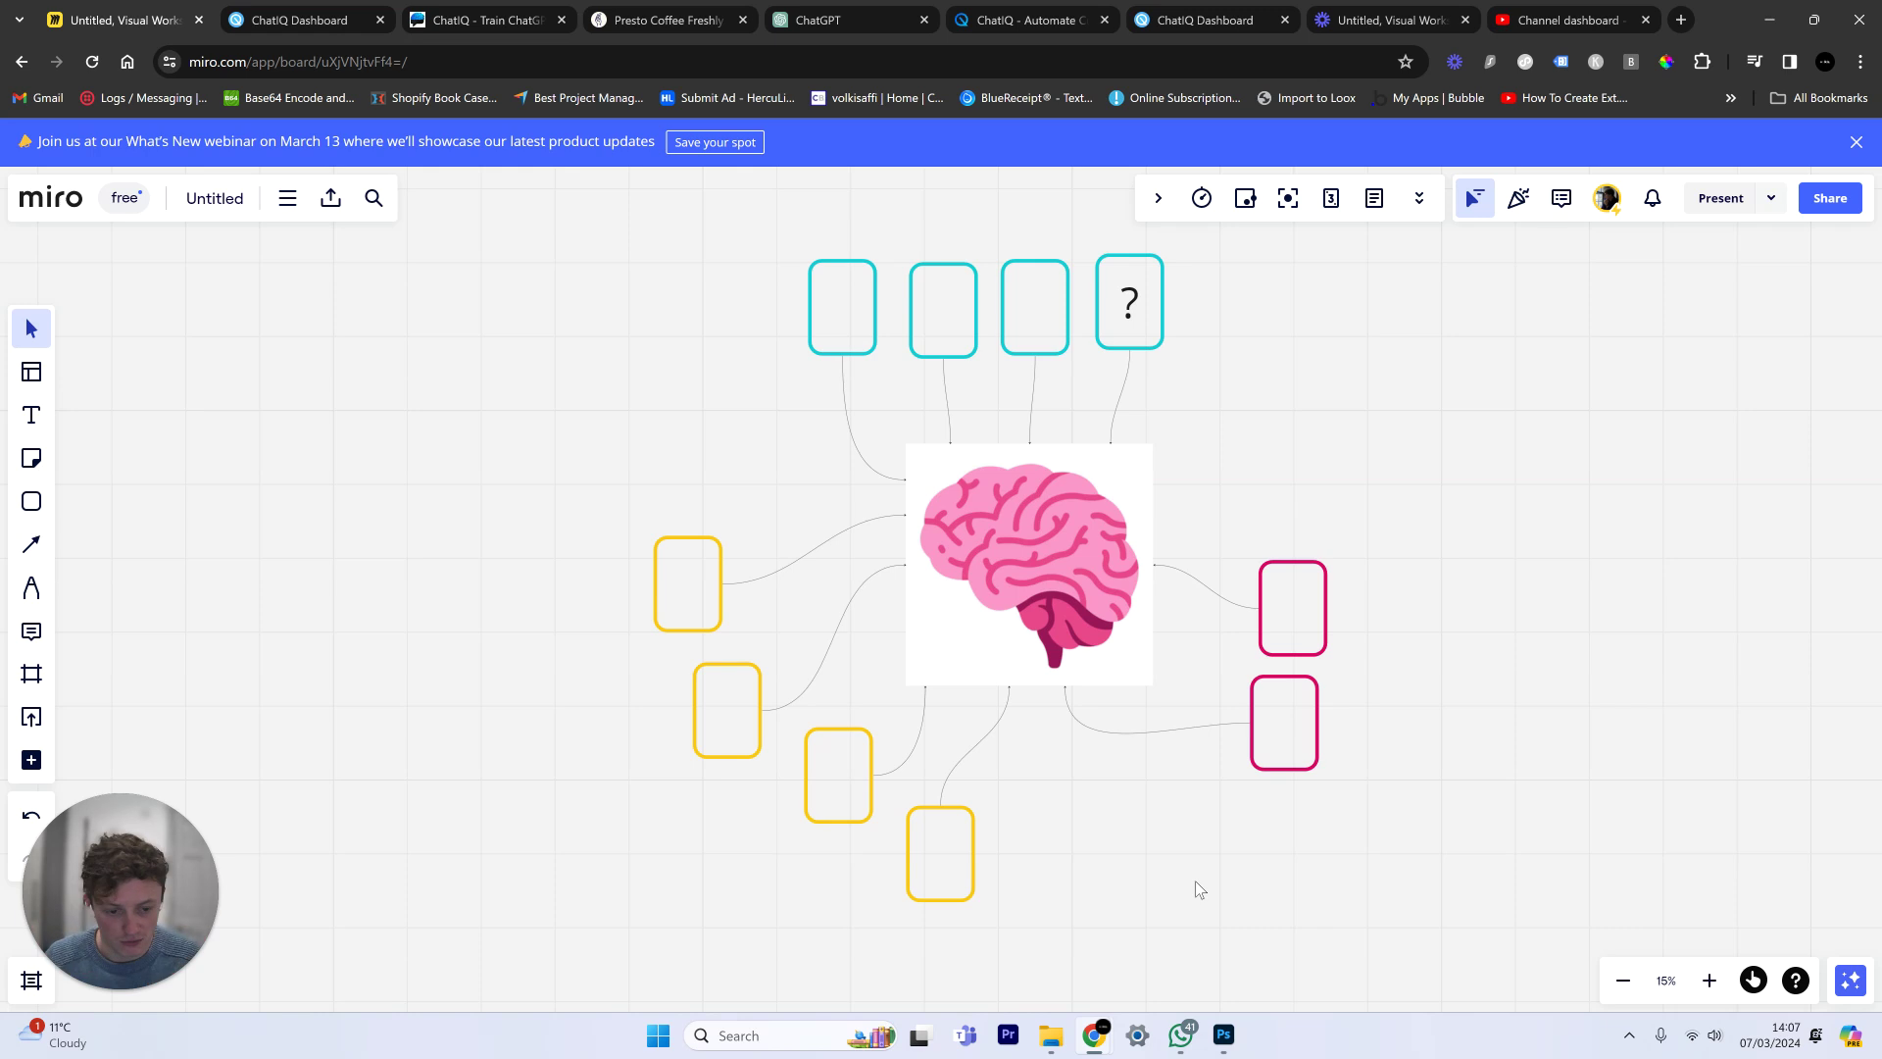
Step: Reposition the chatbot conversation screenshot at the end of the thick arrow coming from the brain image
{"action": "left_click_drag", "start_coordinate": [1455, 449], "coordinate": [941, 412]}
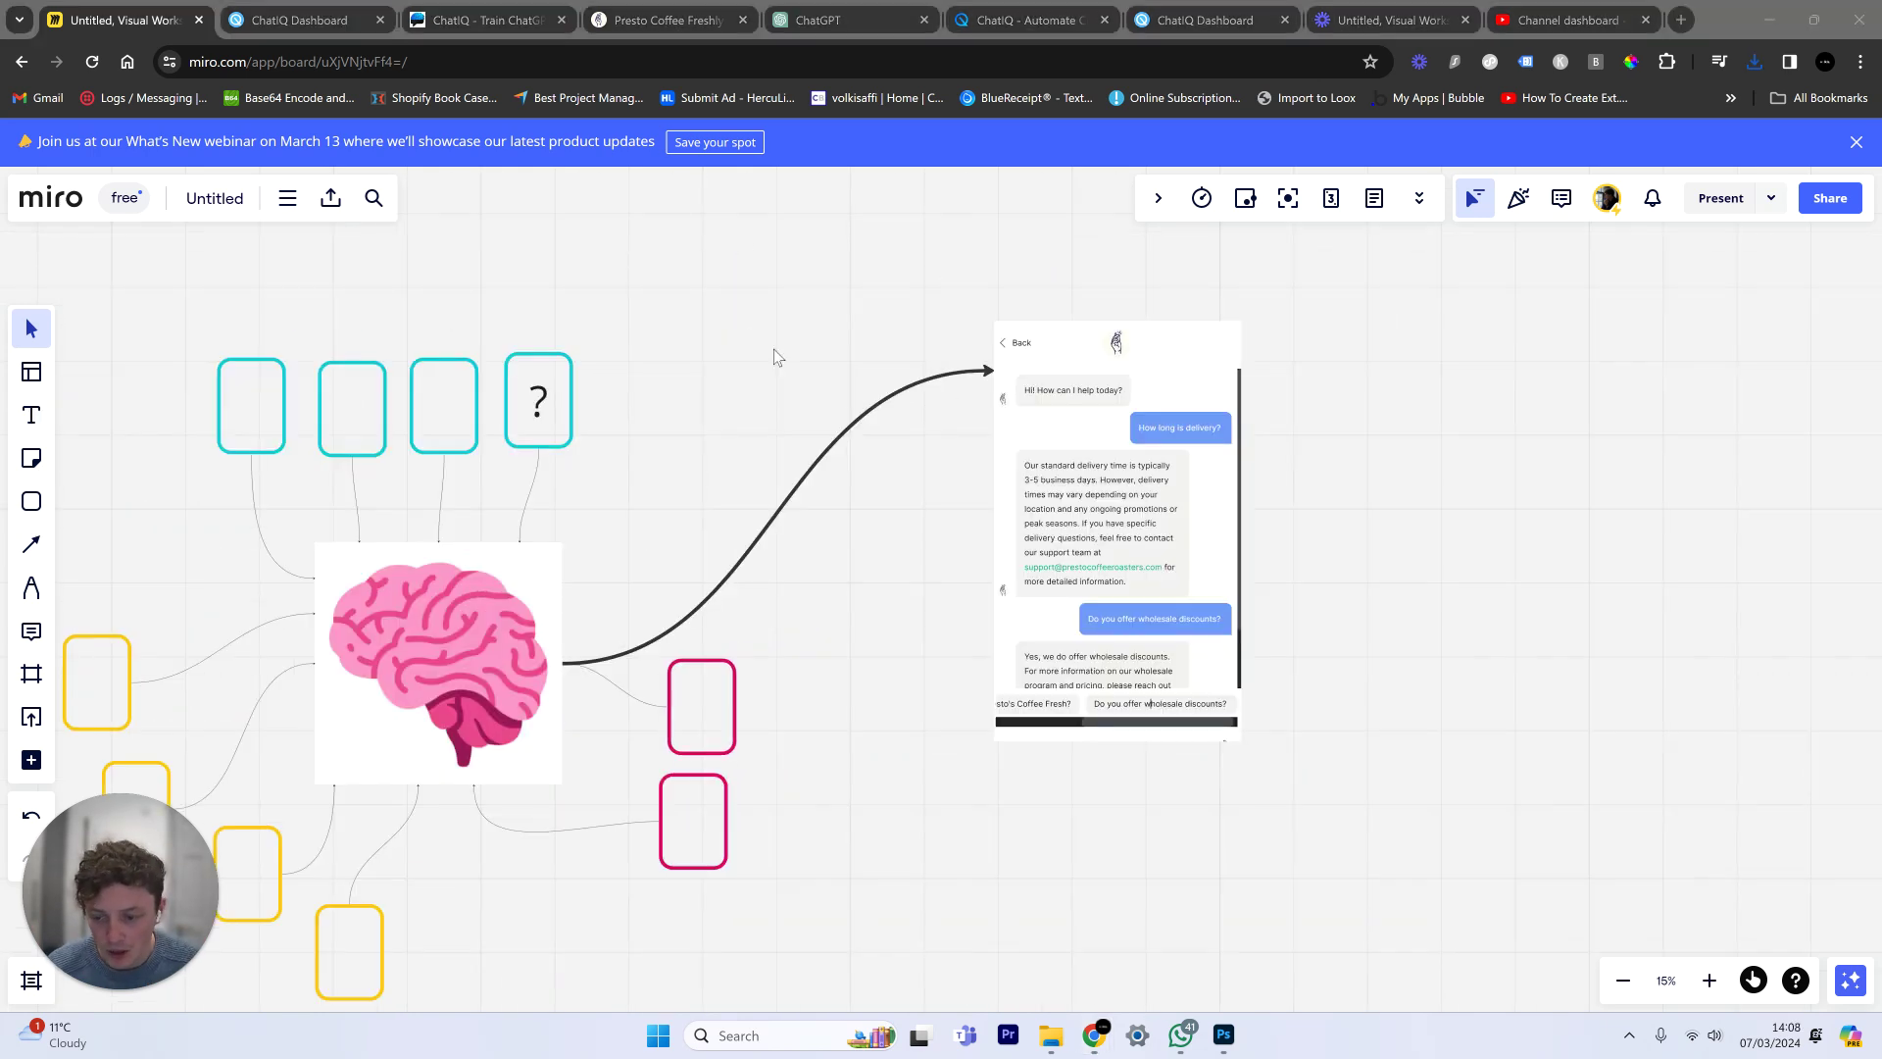
{"action": "left_click_drag", "start_coordinate": [1125, 458], "coordinate": [1162, 442]}
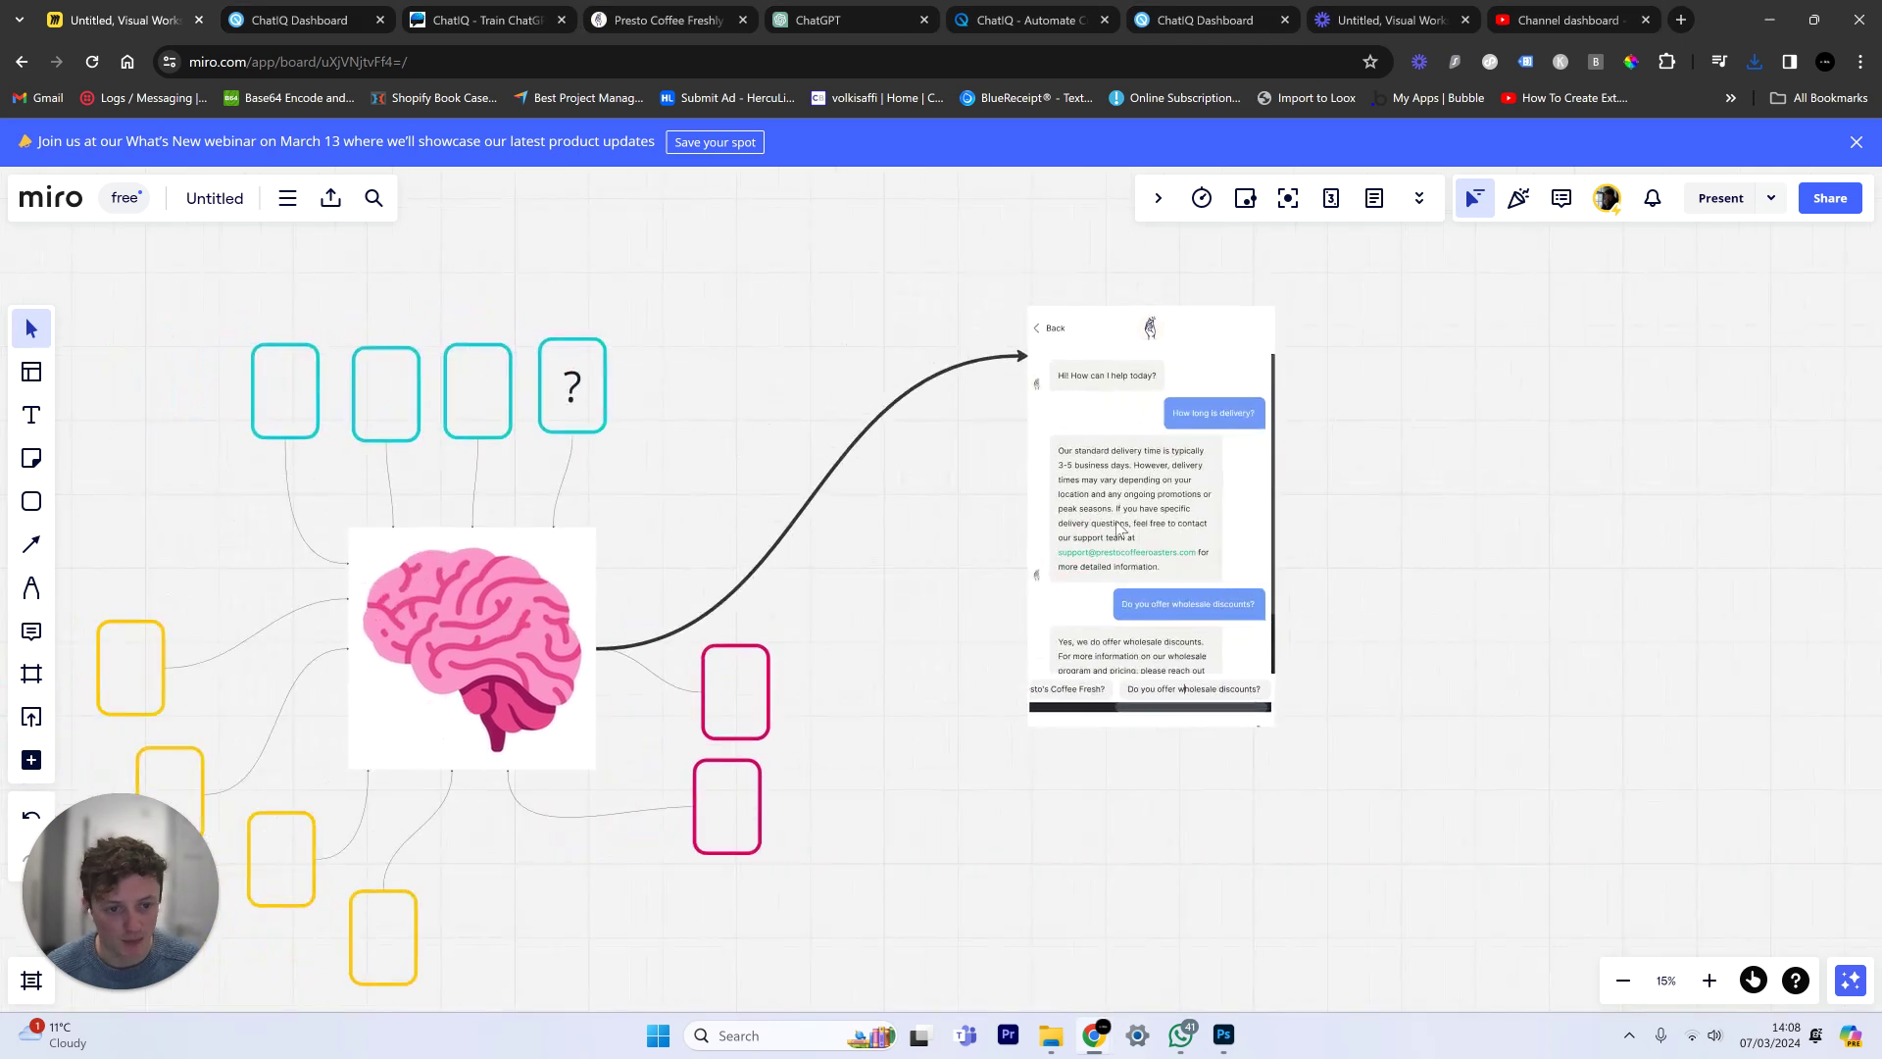
{"action": "left_click_drag", "start_coordinate": [1117, 529], "coordinate": [1033, 486]}
{"action": "left_click", "coordinate": [1290, 493]}
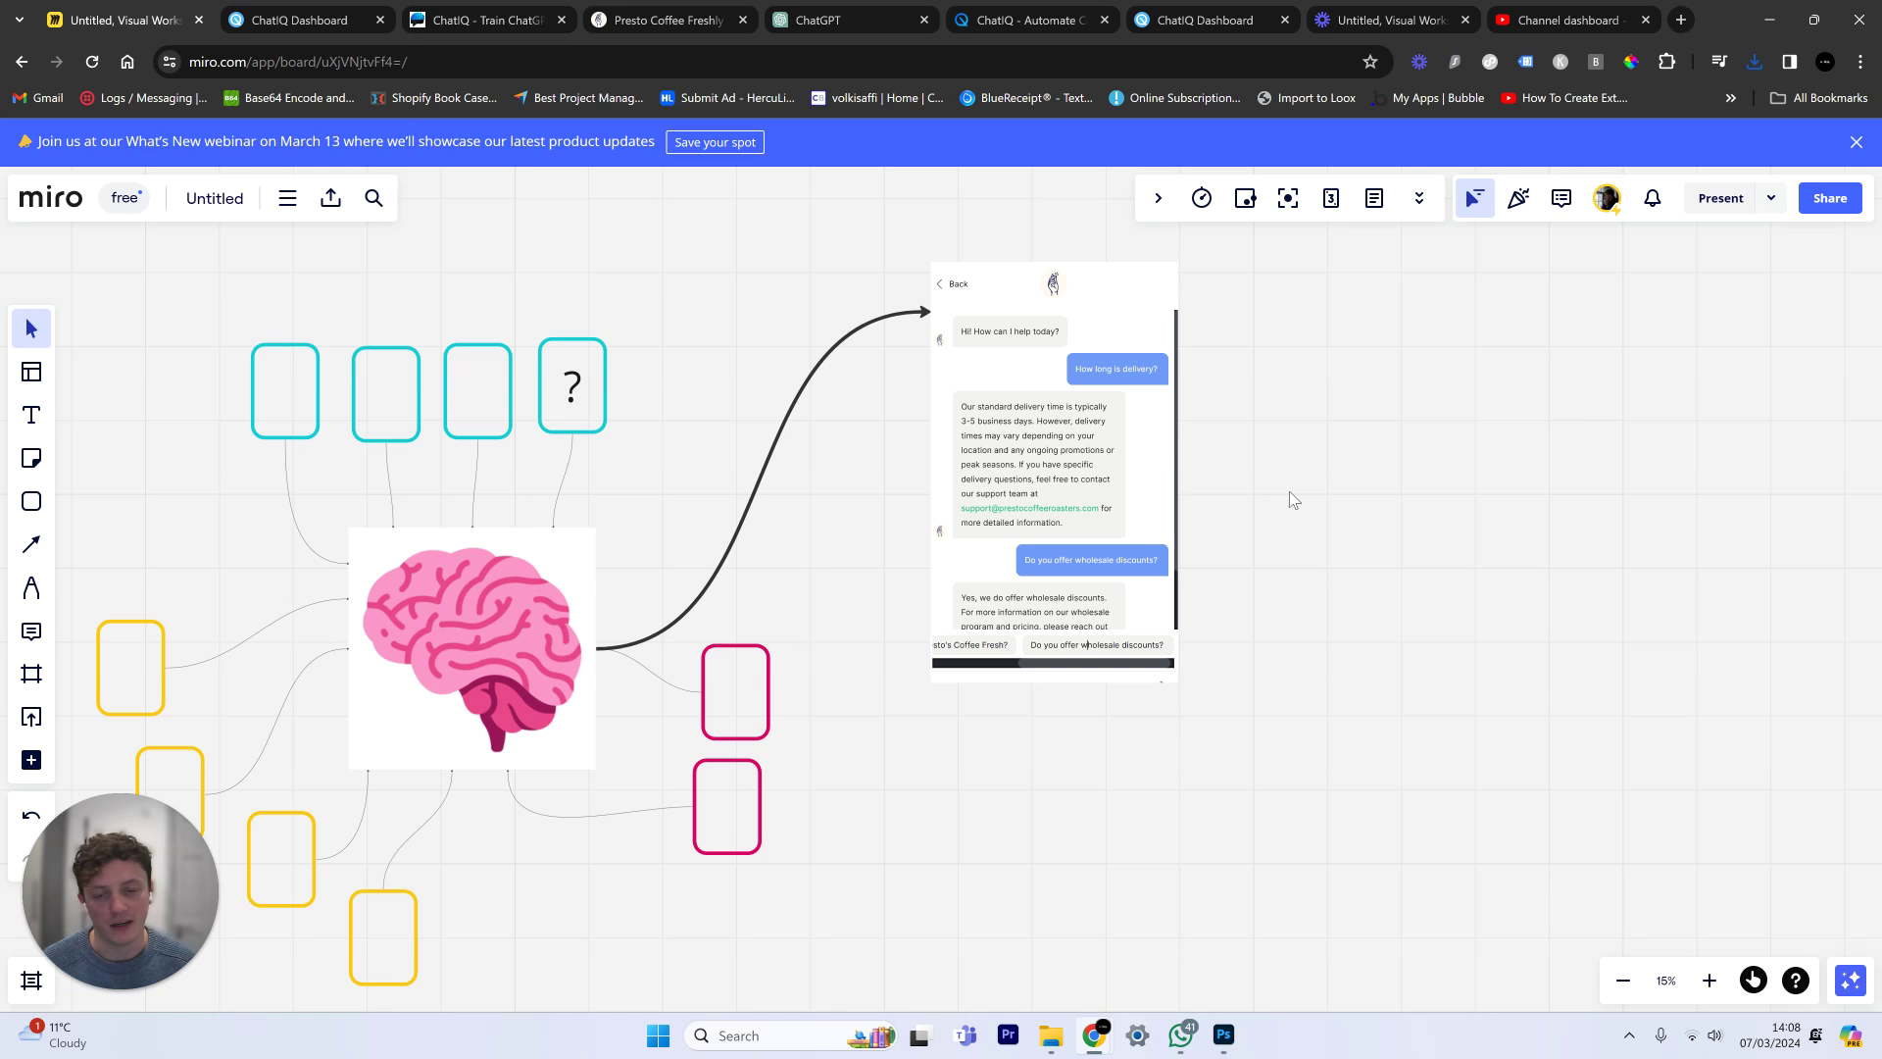
{"action": "left_click_drag", "start_coordinate": [1020, 529], "coordinate": [899, 438]}
{"action": "left_click_drag", "start_coordinate": [1268, 447], "coordinate": [1363, 503]}
{"action": "left_click_drag", "start_coordinate": [1073, 531], "coordinate": [1284, 586]}
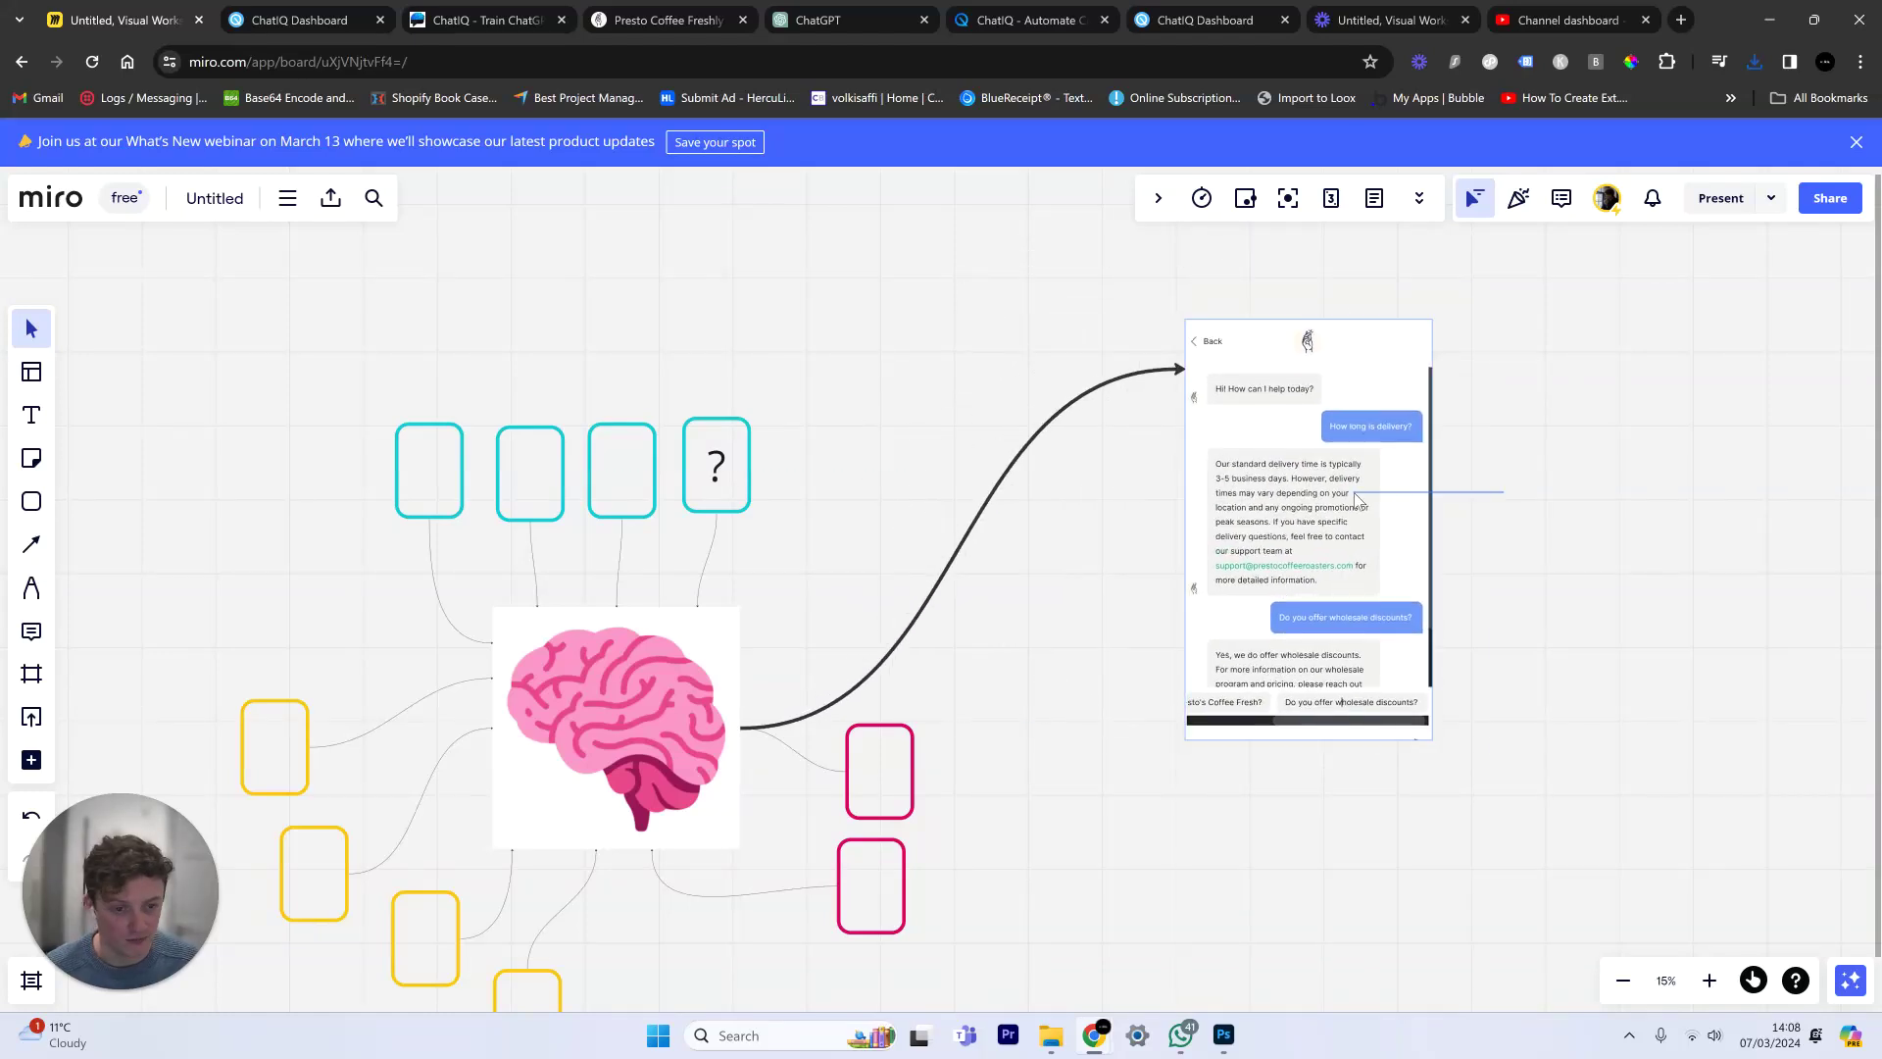
{"action": "left_click_drag", "start_coordinate": [1556, 427], "coordinate": [1355, 409]}
{"action": "left_click", "coordinate": [943, 478]}
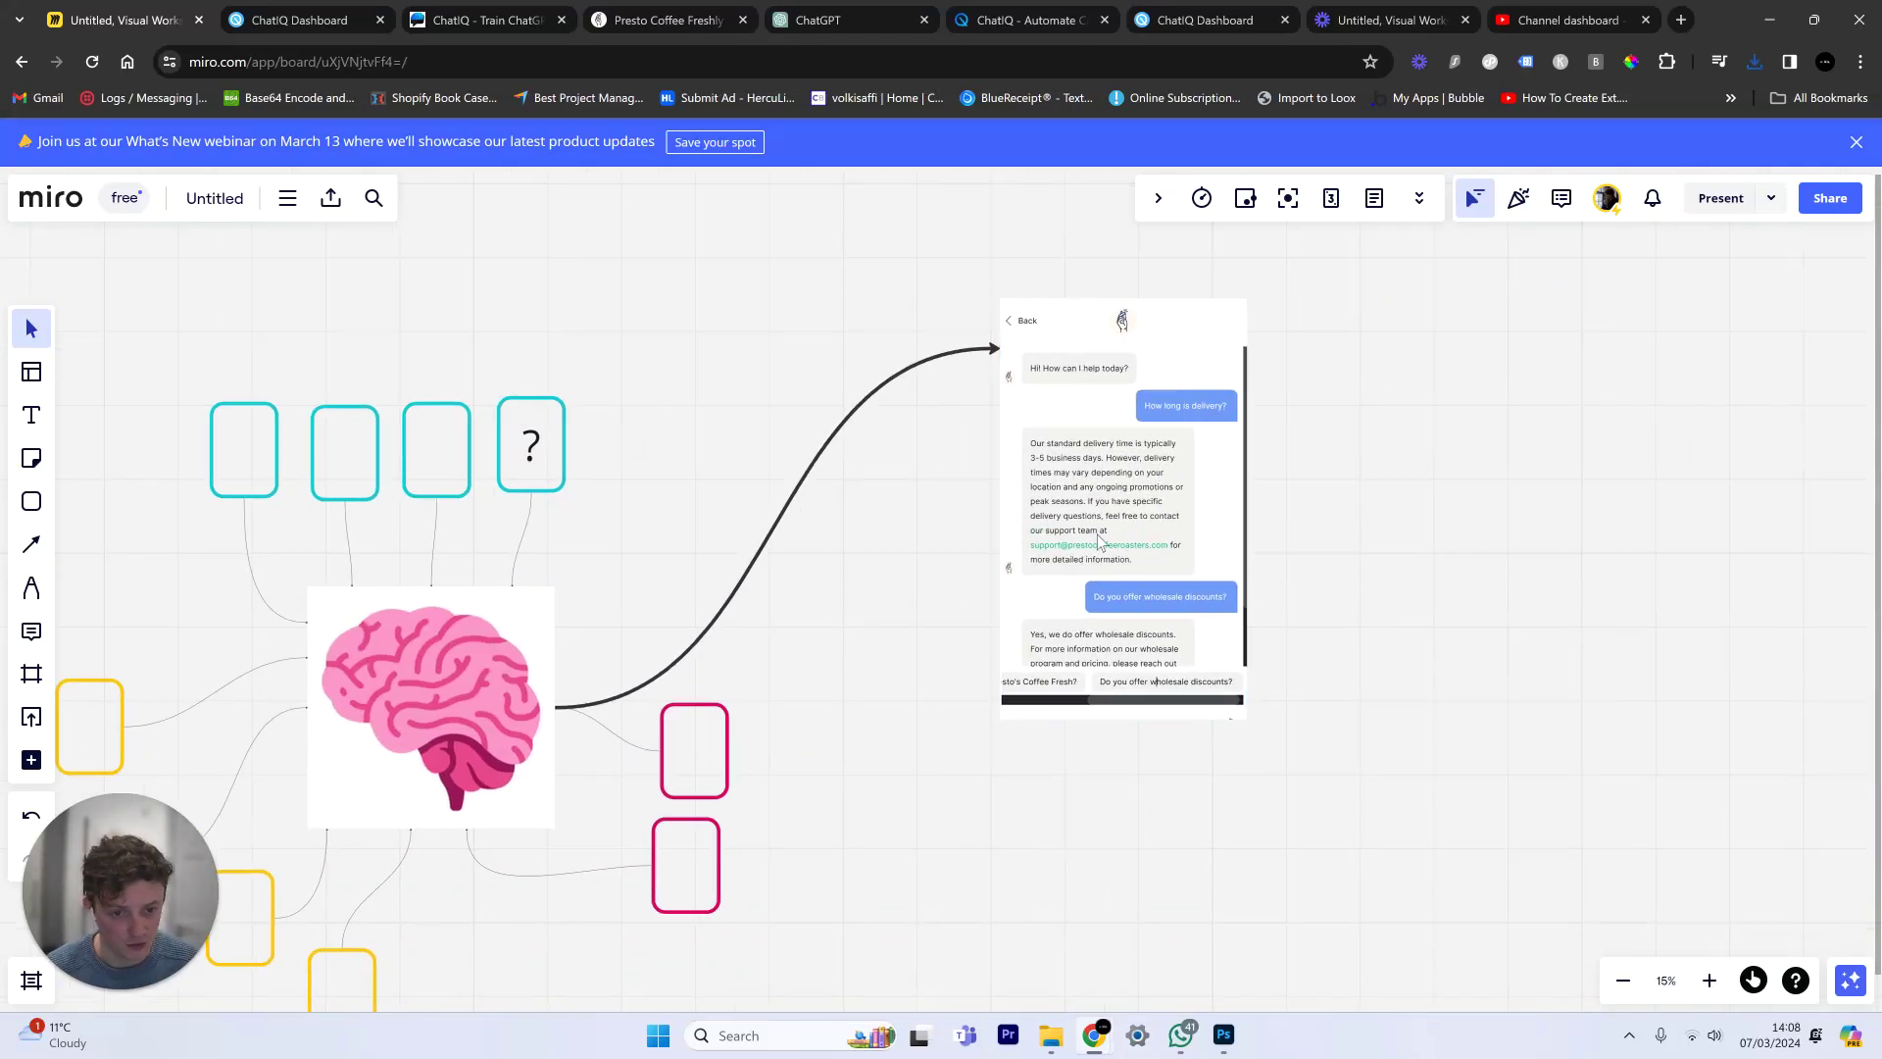
Step: Examine the brain diagram, its connected boxes and the arrow leading to the chatbot conversation screenshot
{"action": "scroll", "coordinate": [1151, 517], "scroll_direction": "left", "scroll_amount": 5}
{"action": "scroll", "coordinate": [1151, 517], "scroll_direction": "down", "scroll_amount": 2}
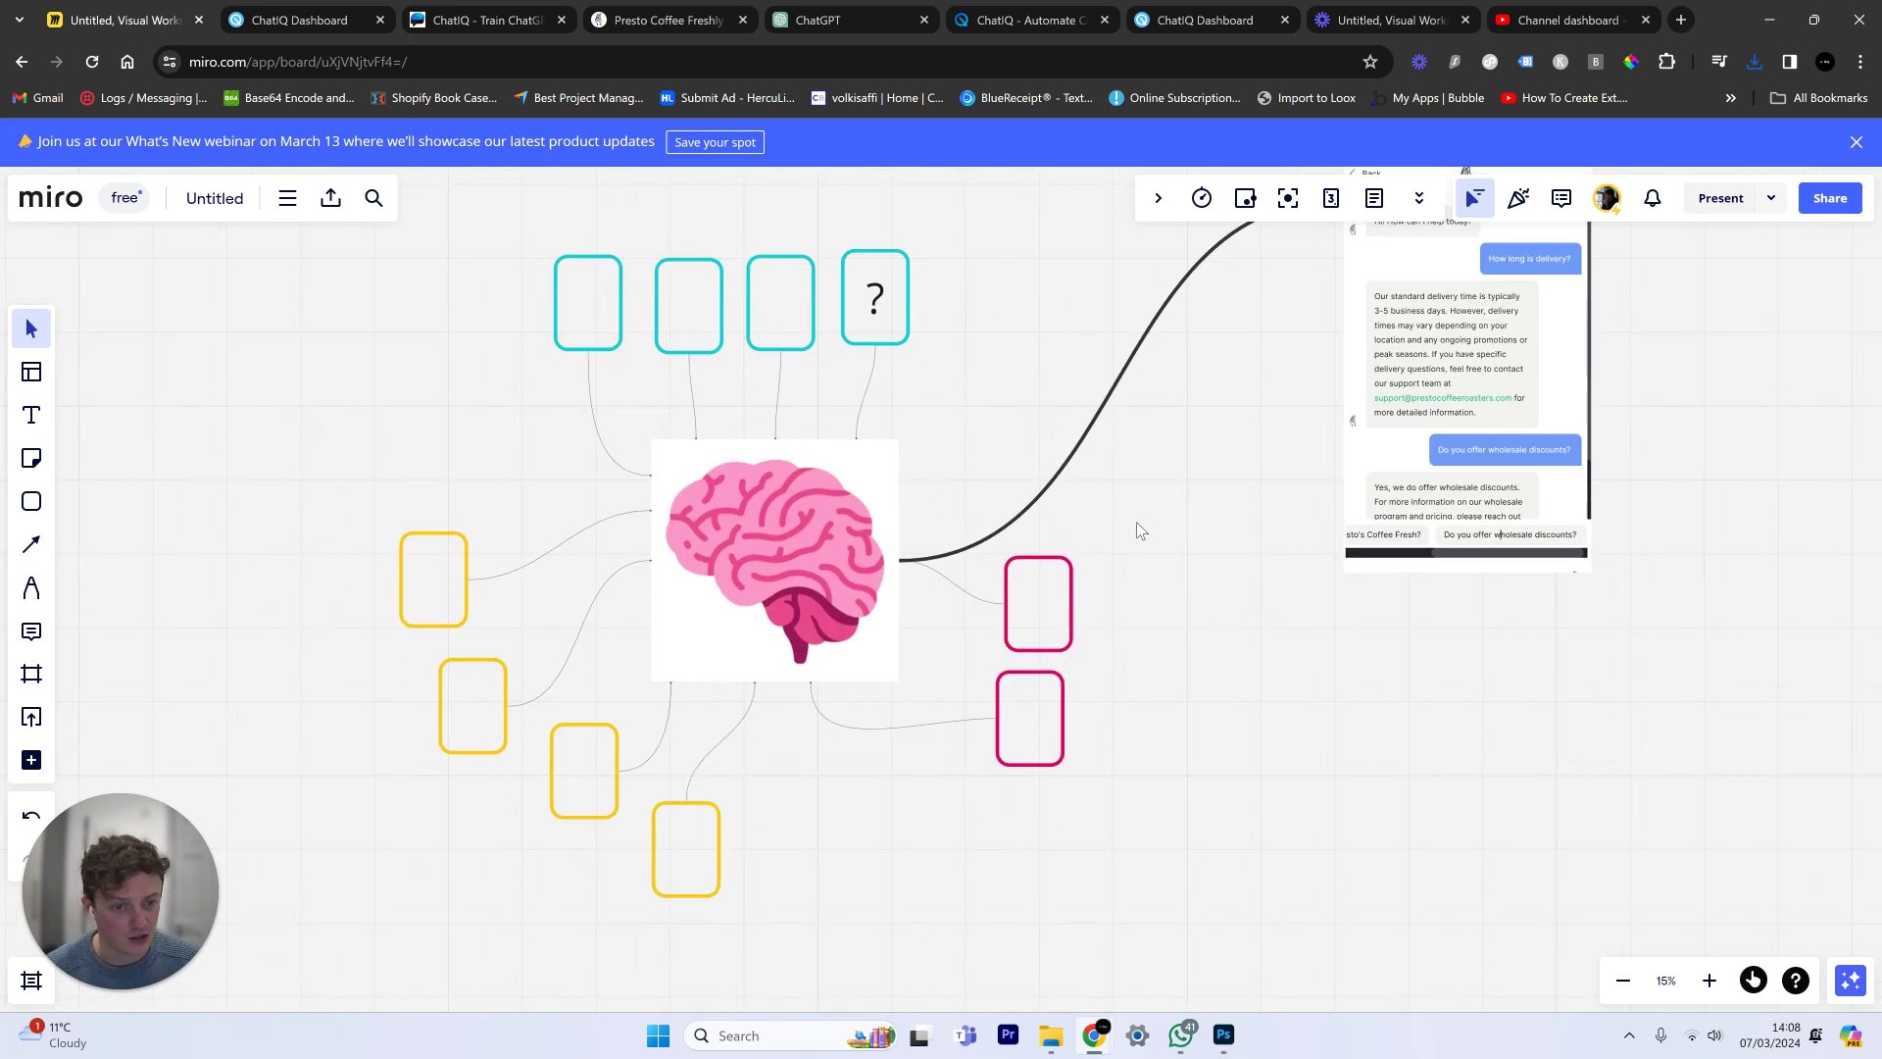
{"action": "scroll", "coordinate": [1192, 458], "scroll_direction": "left", "scroll_amount": 2}
{"action": "scroll", "coordinate": [1192, 459], "scroll_direction": "up", "scroll_amount": 1}
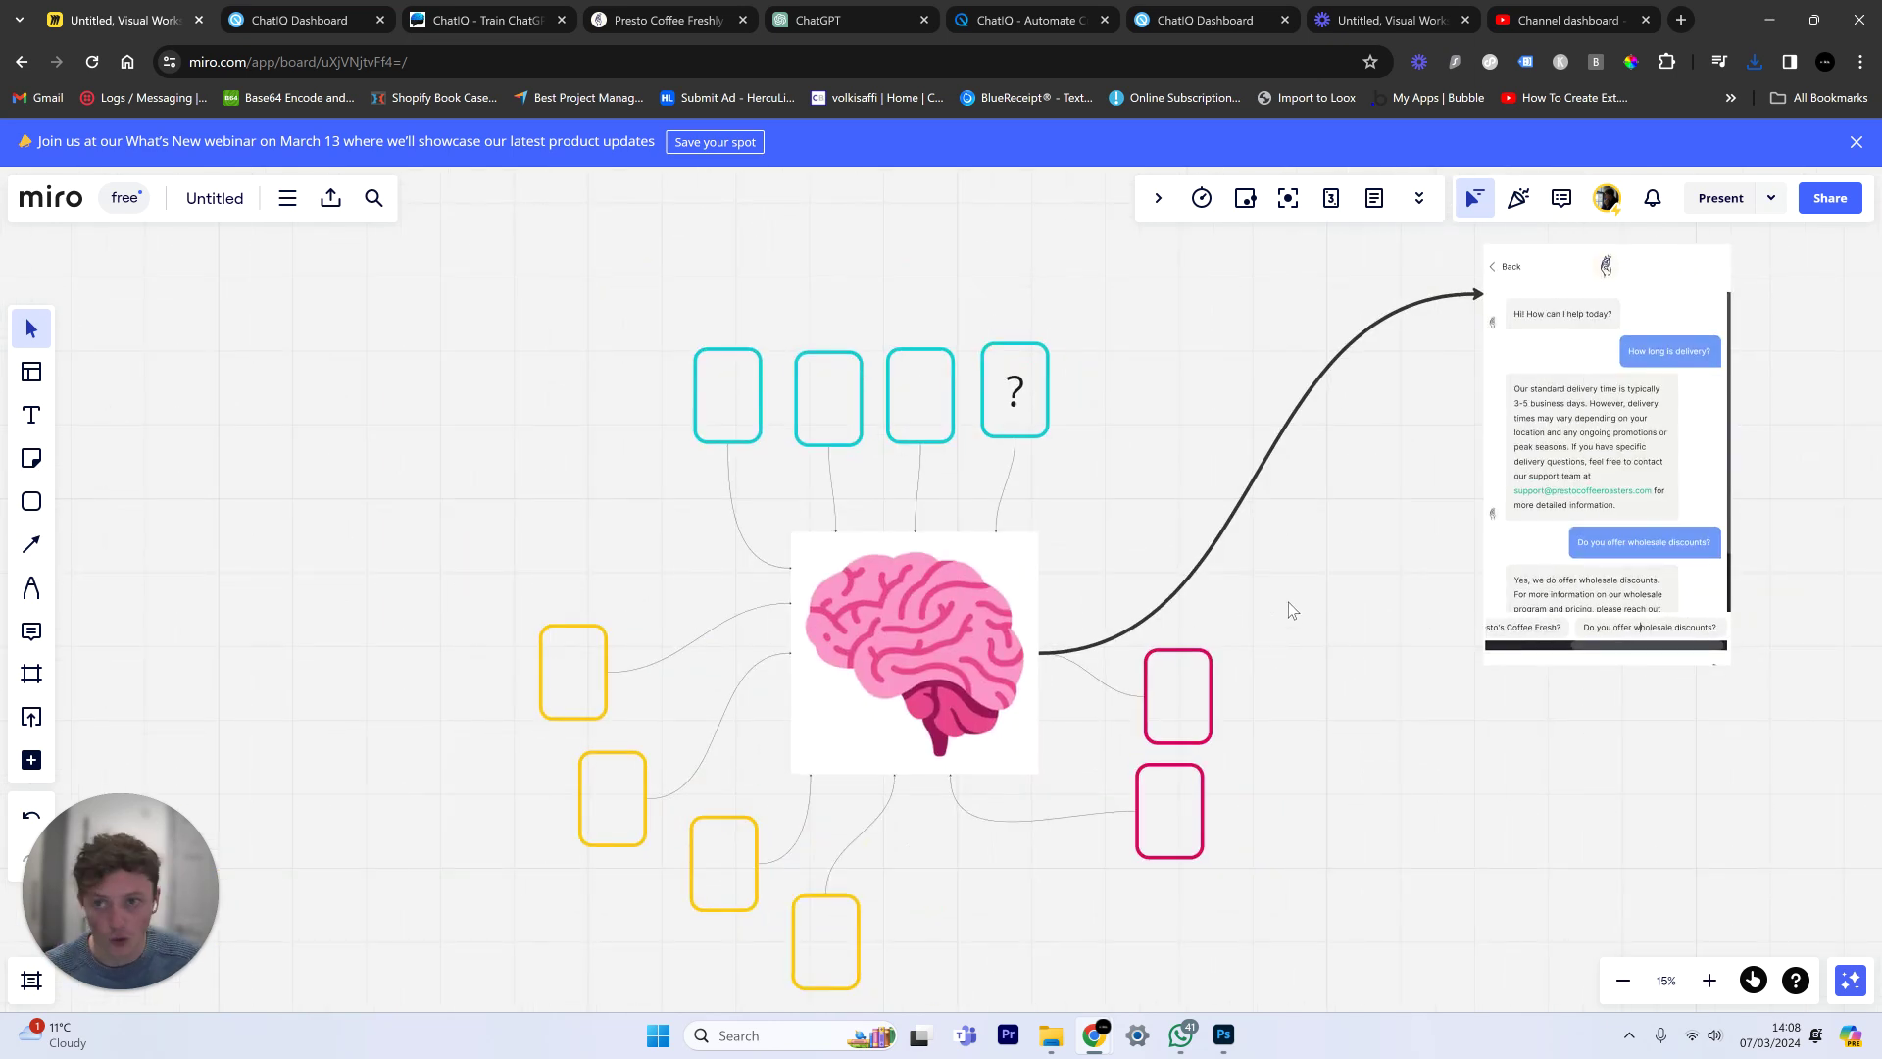
{"action": "left_click_drag", "start_coordinate": [581, 509], "coordinate": [482, 458]}
{"action": "left_click_drag", "start_coordinate": [1226, 486], "coordinate": [1462, 384]}
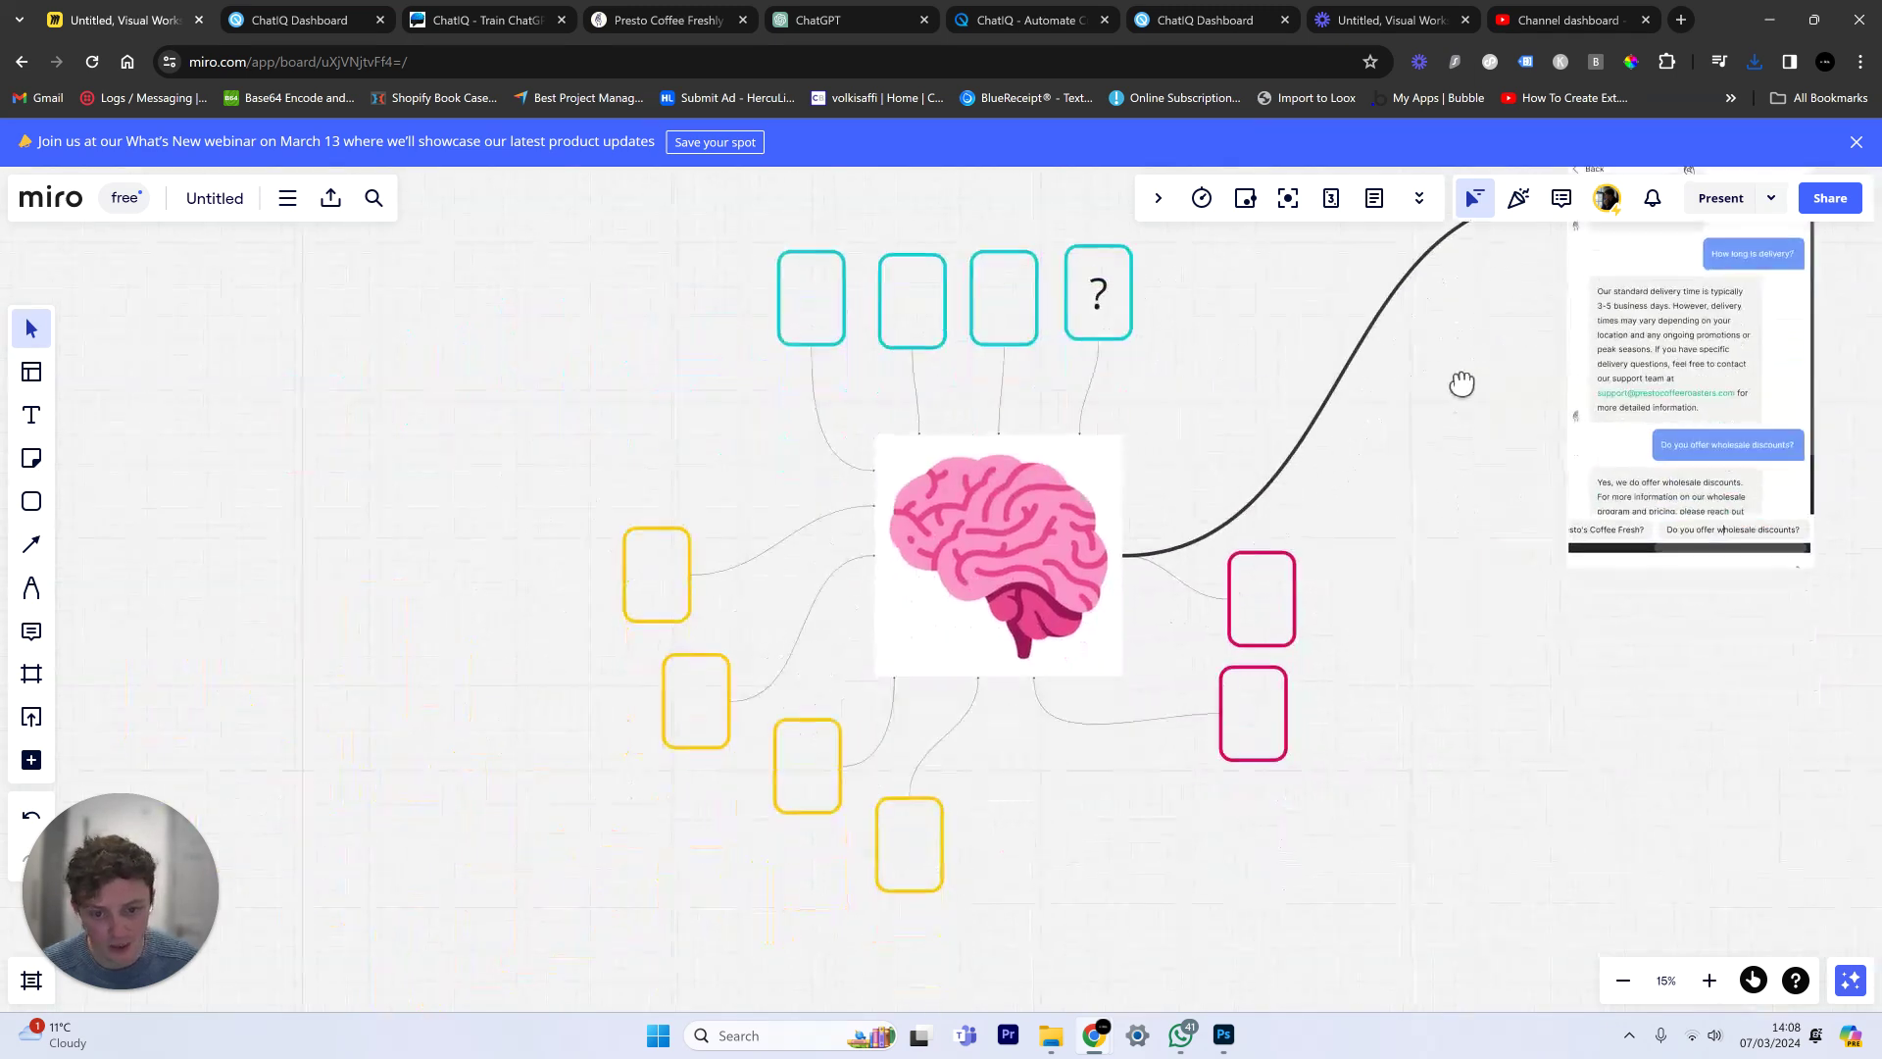
{"action": "scroll", "coordinate": [1270, 380], "scroll_direction": "right", "scroll_amount": 3}
{"action": "scroll", "coordinate": [1269, 380], "scroll_direction": "up", "scroll_amount": 1}
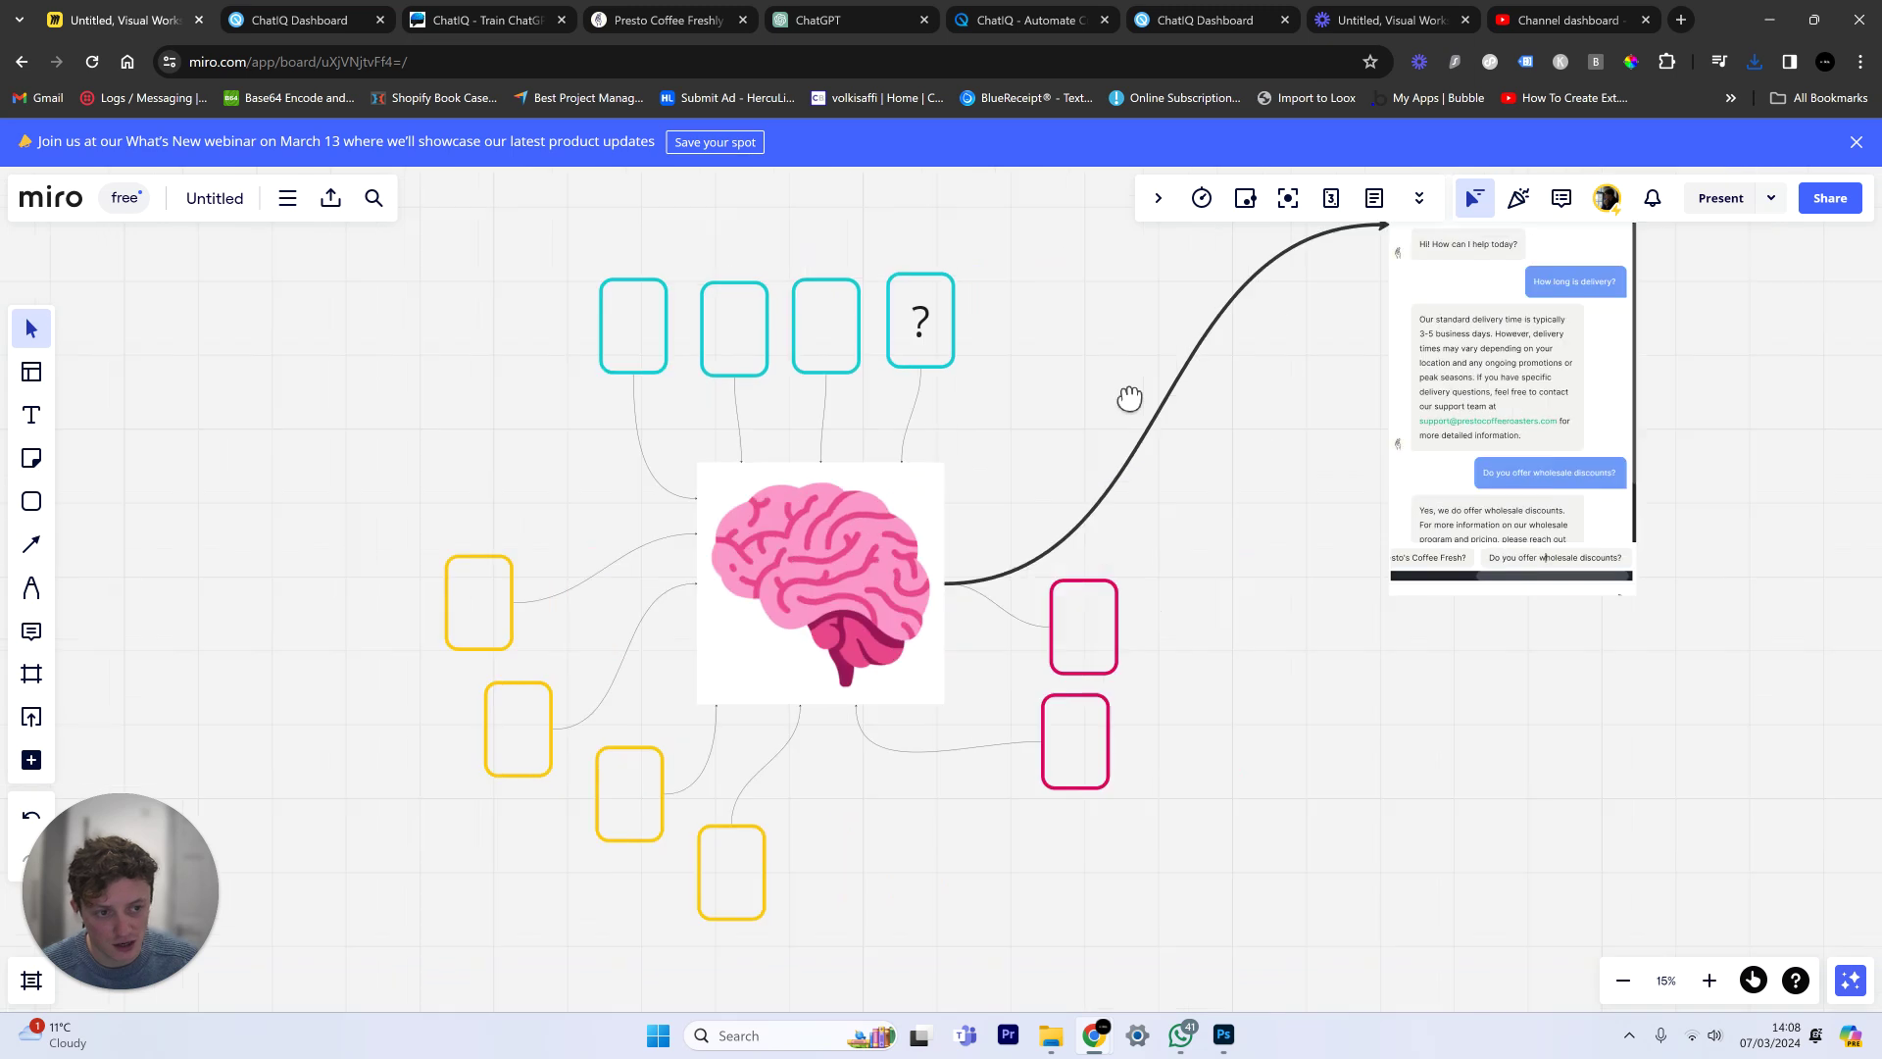
{"action": "scroll", "coordinate": [1323, 328], "scroll_direction": "up", "scroll_amount": 1}
{"action": "scroll", "coordinate": [1323, 327], "scroll_direction": "right", "scroll_amount": 1}
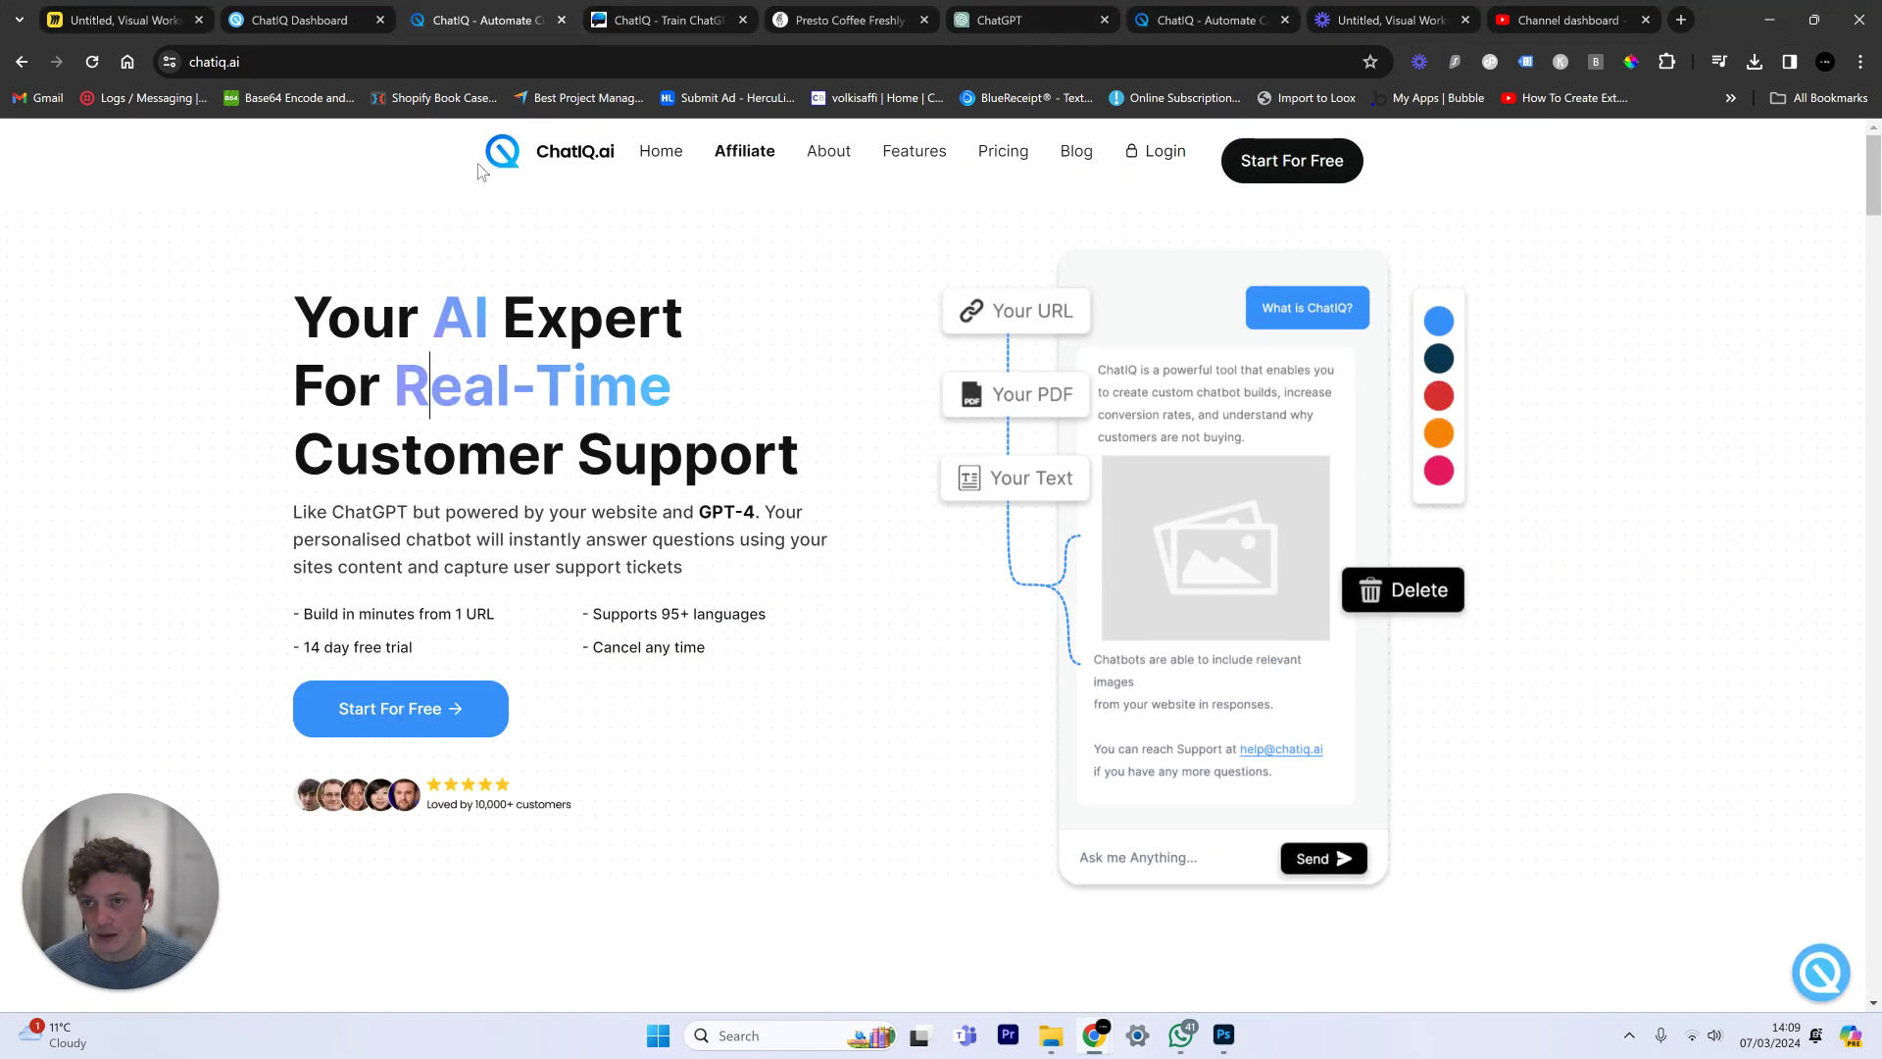
Step: Review the feature sections of the chatiq.ai homepage, including response caching, in-chat links and gathering support tickets
{"action": "scroll", "coordinate": [920, 474], "scroll_direction": "down", "scroll_amount": 2}
{"action": "scroll", "coordinate": [920, 474], "scroll_direction": "up", "scroll_amount": 1}
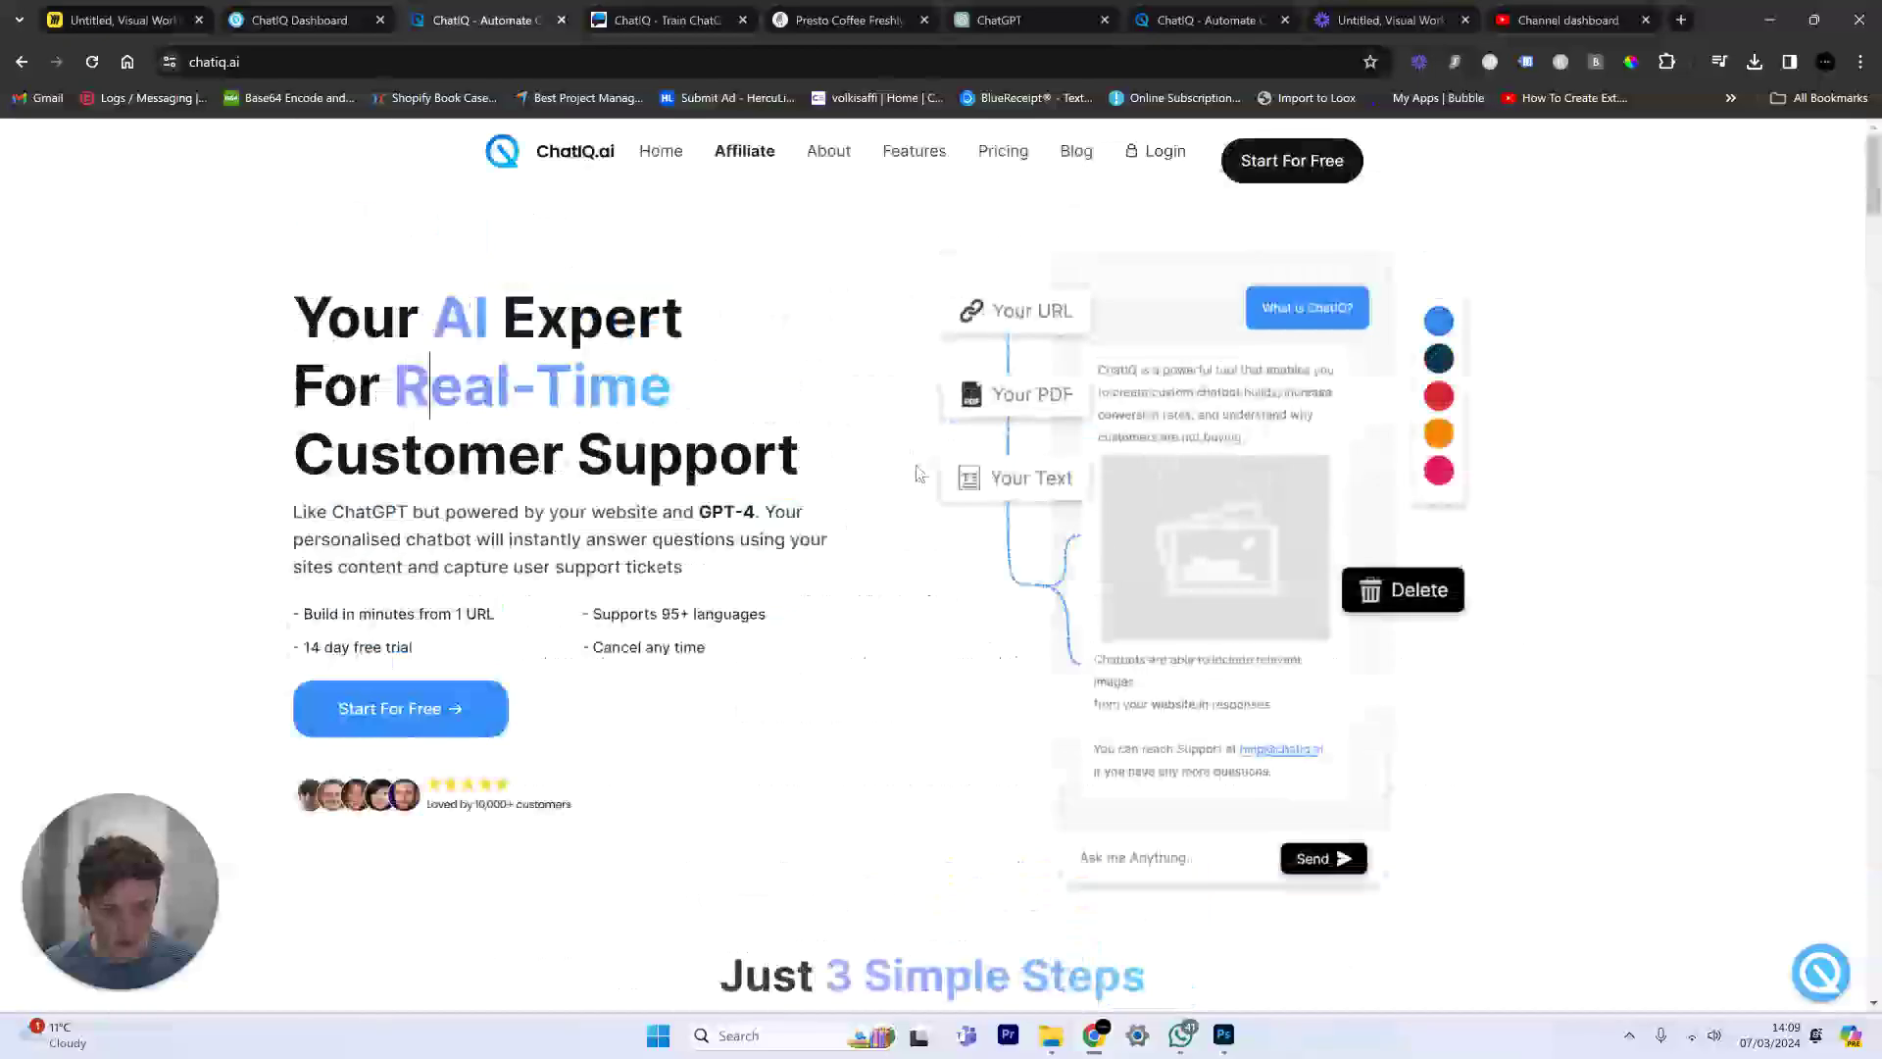
{"action": "scroll", "coordinate": [920, 473], "scroll_direction": "down", "scroll_amount": 15}
{"action": "scroll", "coordinate": [919, 473], "scroll_direction": "down", "scroll_amount": 12}
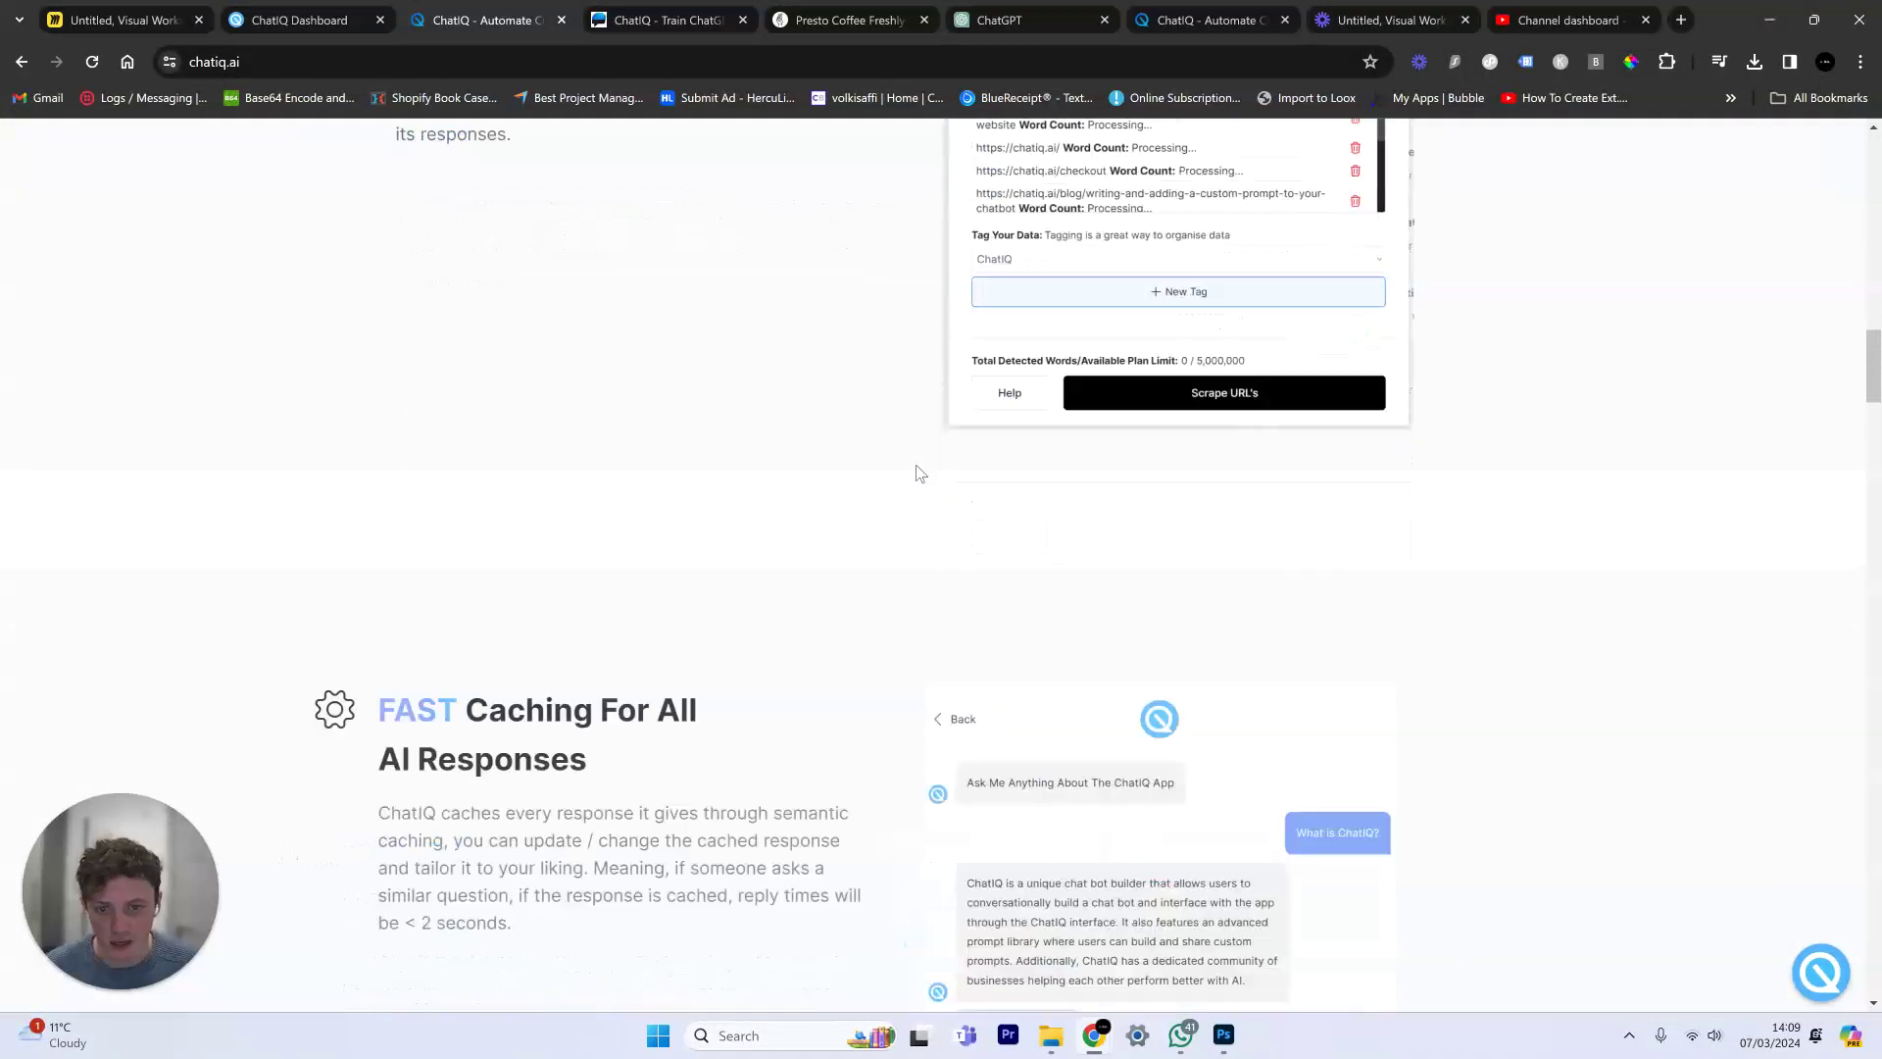
{"action": "scroll", "coordinate": [919, 474], "scroll_direction": "up", "scroll_amount": 20}
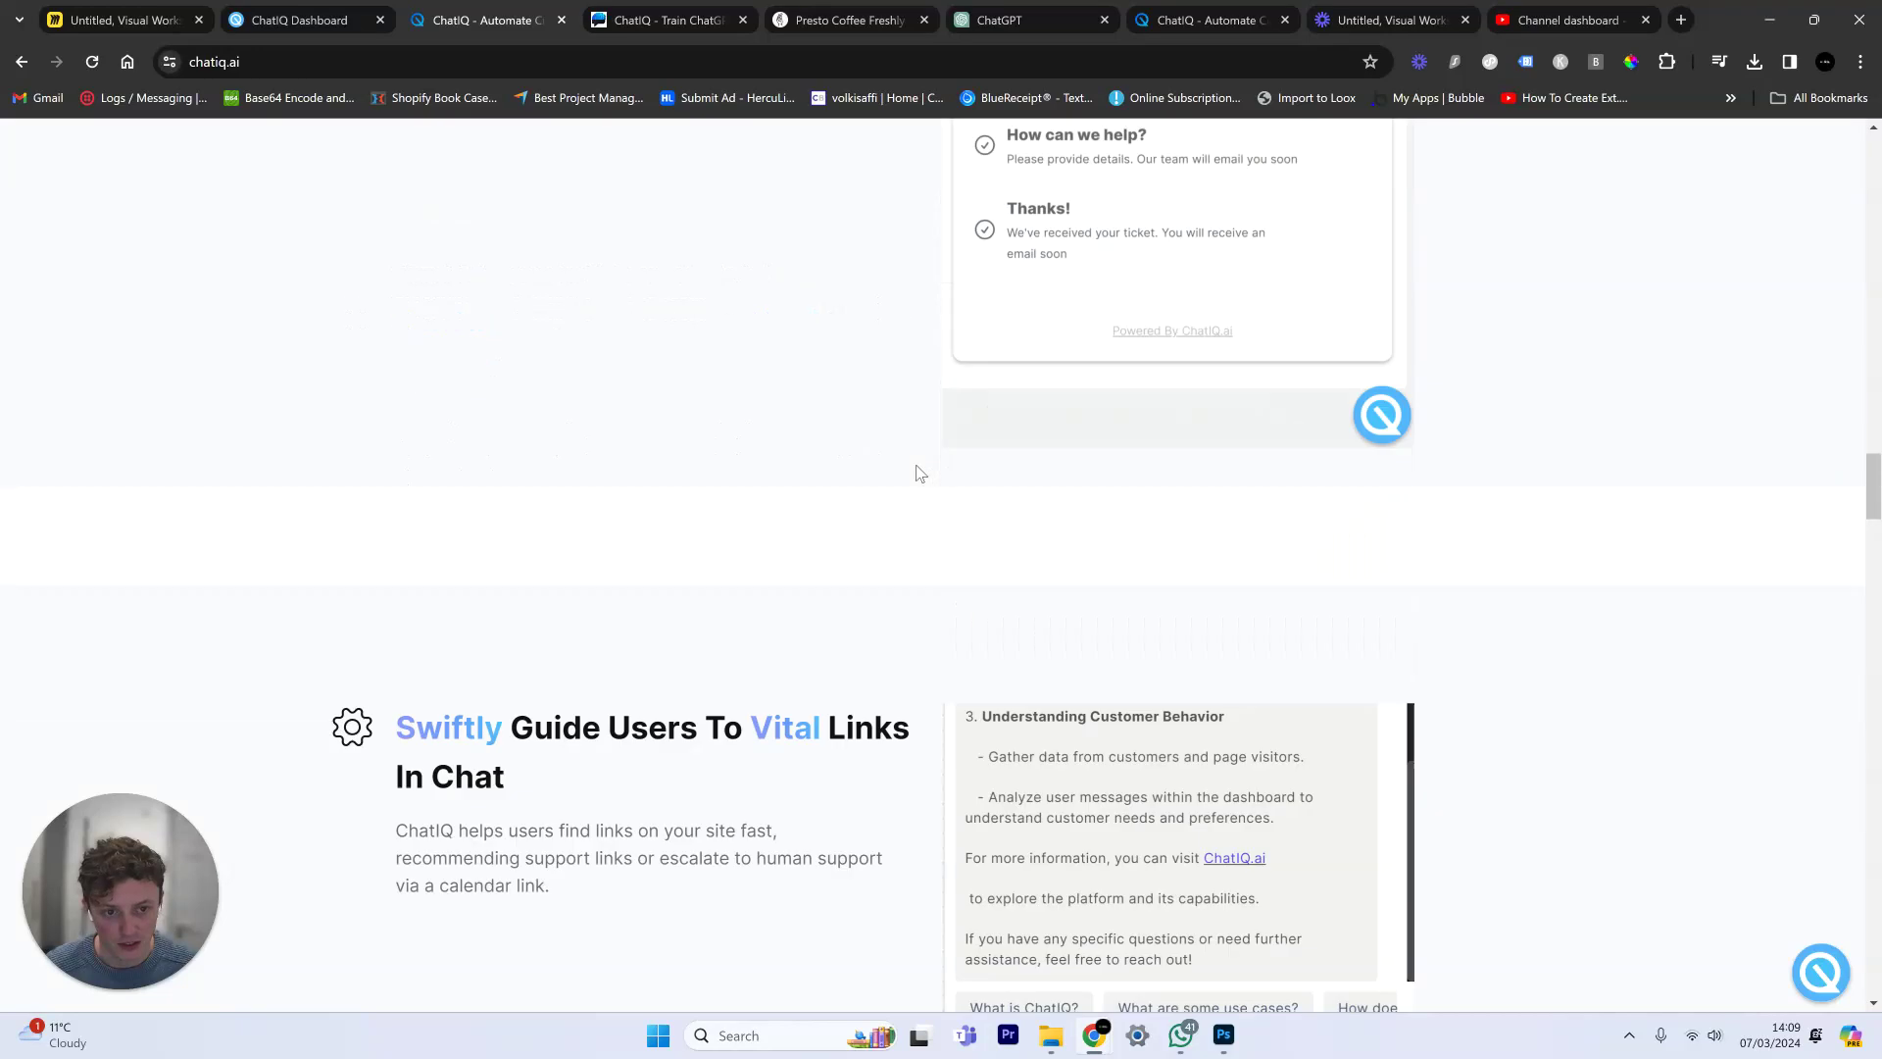
{"action": "scroll", "coordinate": [919, 473], "scroll_direction": "down", "scroll_amount": 6}
{"action": "scroll", "coordinate": [1081, 388], "scroll_direction": "down", "scroll_amount": 13}
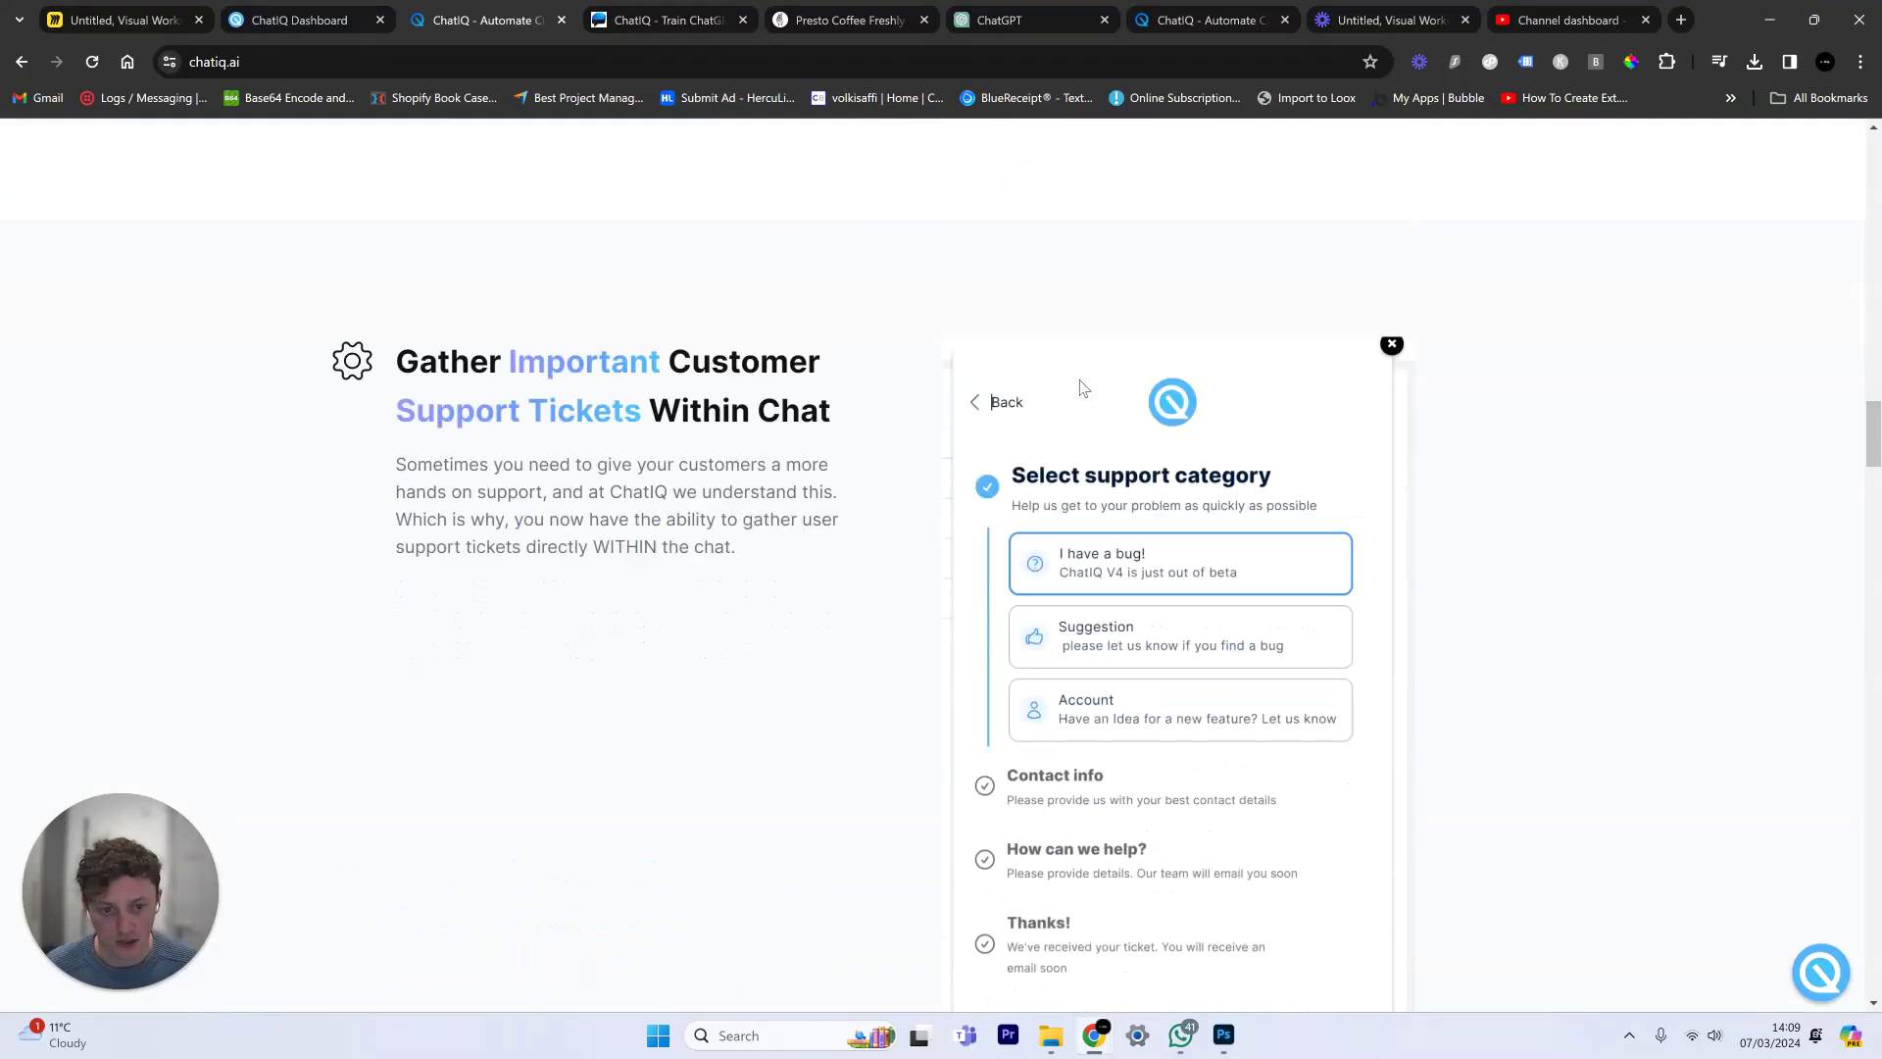
{"action": "scroll", "coordinate": [1076, 390], "scroll_direction": "up", "scroll_amount": 6}
{"action": "scroll", "coordinate": [1074, 382], "scroll_direction": "down", "scroll_amount": 3}
{"action": "scroll", "coordinate": [1177, 474], "scroll_direction": "up", "scroll_amount": 3}
{"action": "scroll", "coordinate": [1166, 598], "scroll_direction": "down", "scroll_amount": 2}
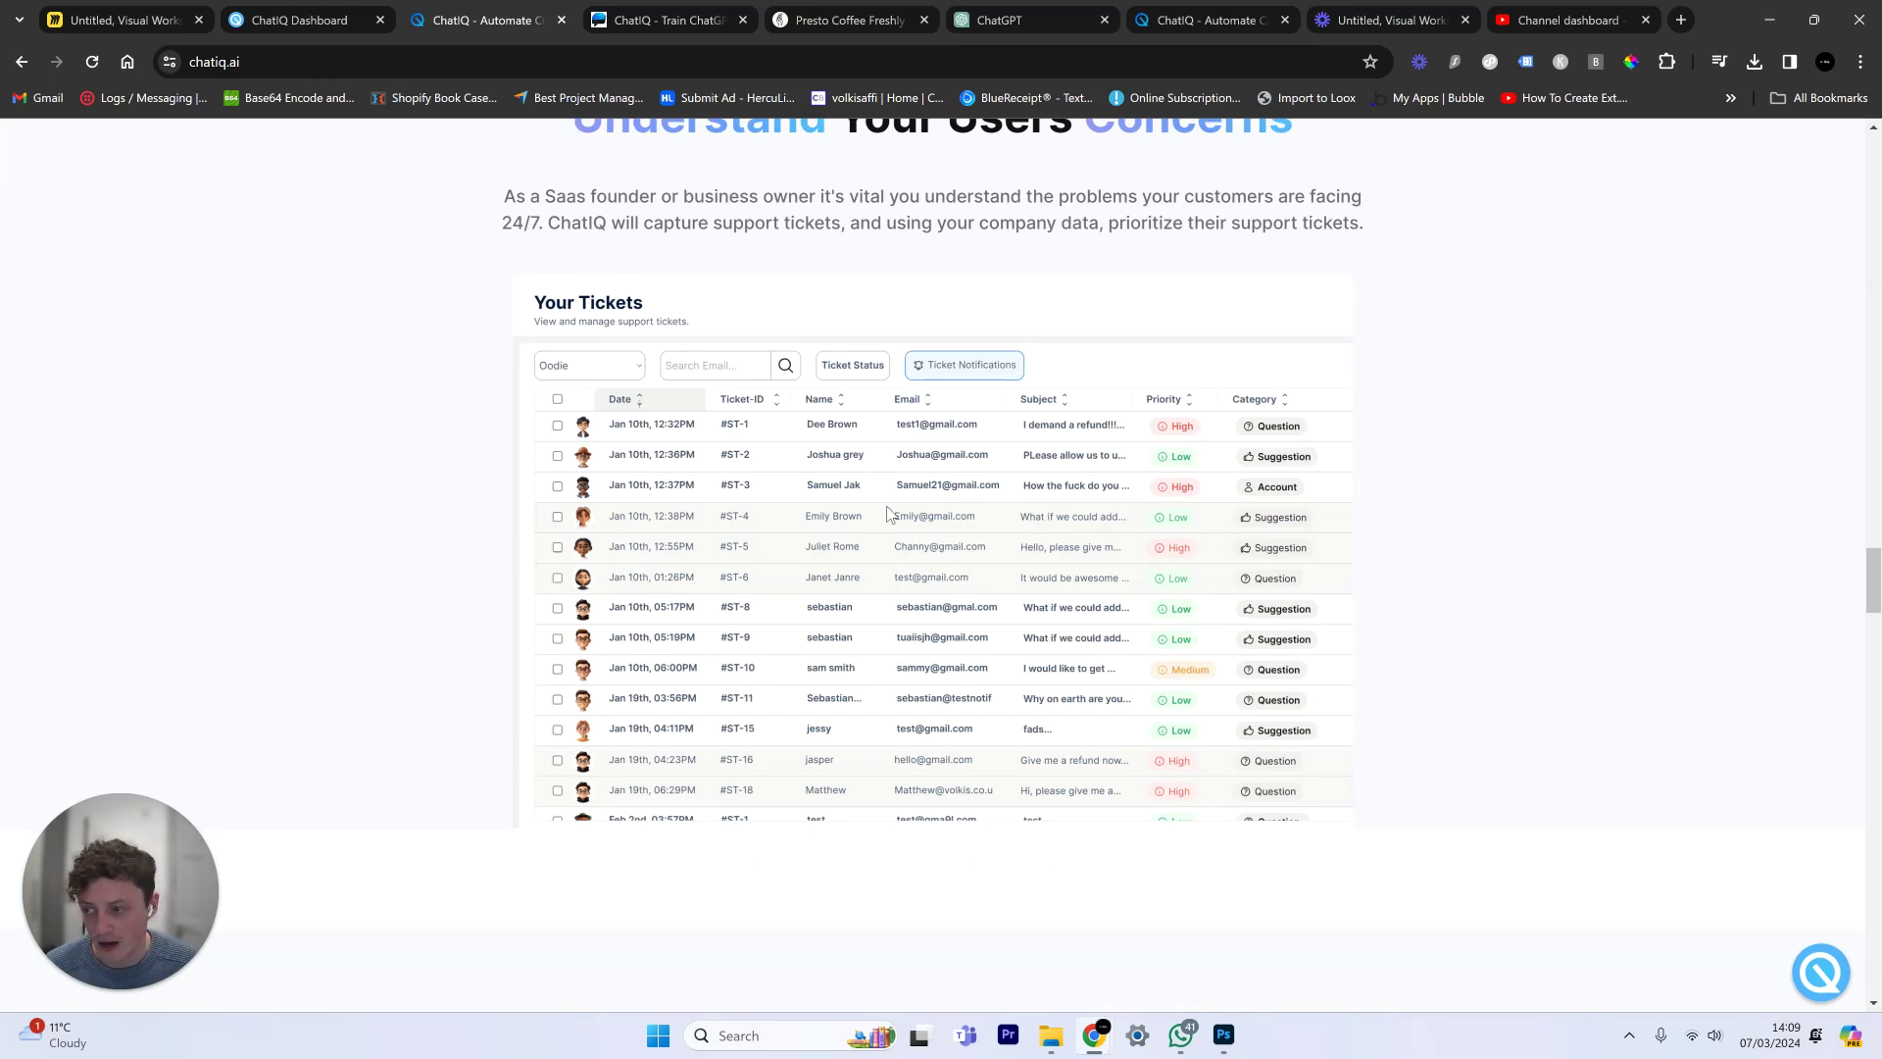
Step: Examine the homepage sections on the ticket list and the AI-drafted ticket replies, and return to the page's start
{"action": "scroll", "coordinate": [1053, 479], "scroll_direction": "down", "scroll_amount": 1}
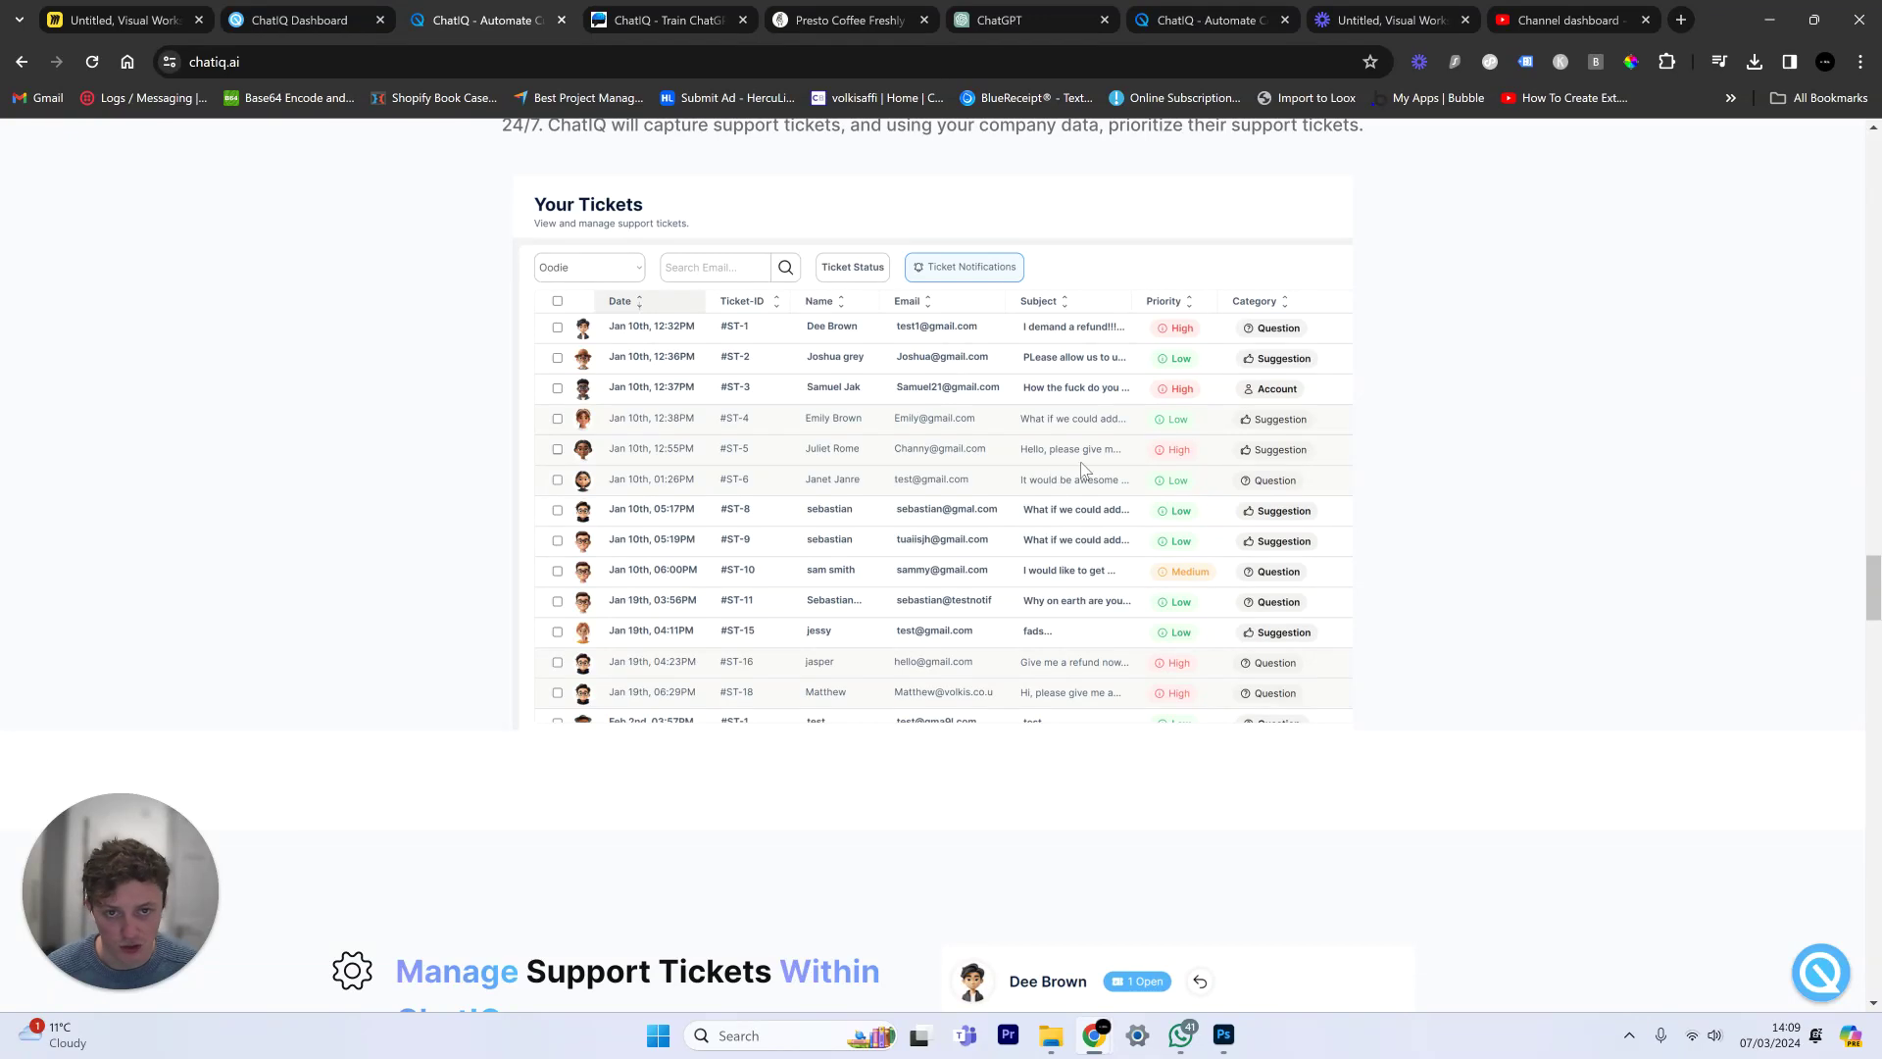
{"action": "scroll", "coordinate": [1163, 429], "scroll_direction": "down", "scroll_amount": 8}
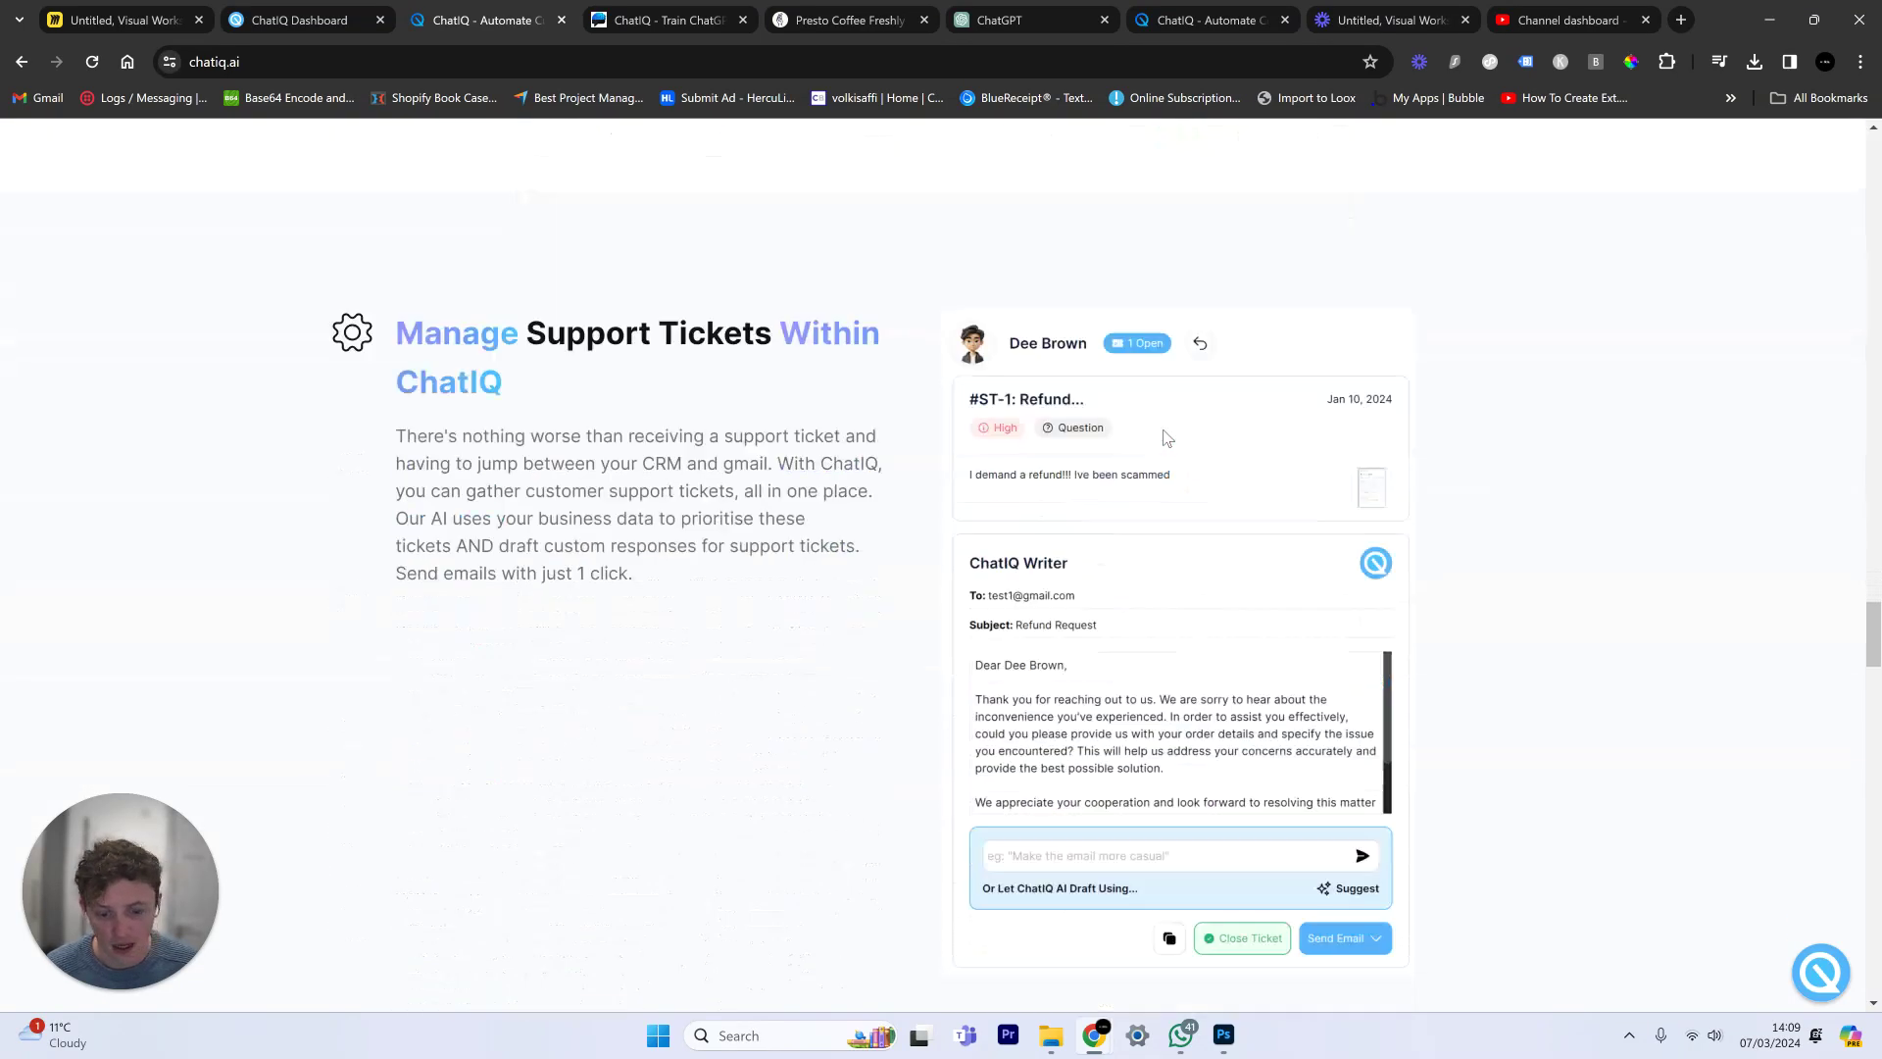
{"action": "scroll", "coordinate": [1132, 484], "scroll_direction": "up", "scroll_amount": 2}
{"action": "scroll", "coordinate": [1132, 484], "scroll_direction": "down", "scroll_amount": 13}
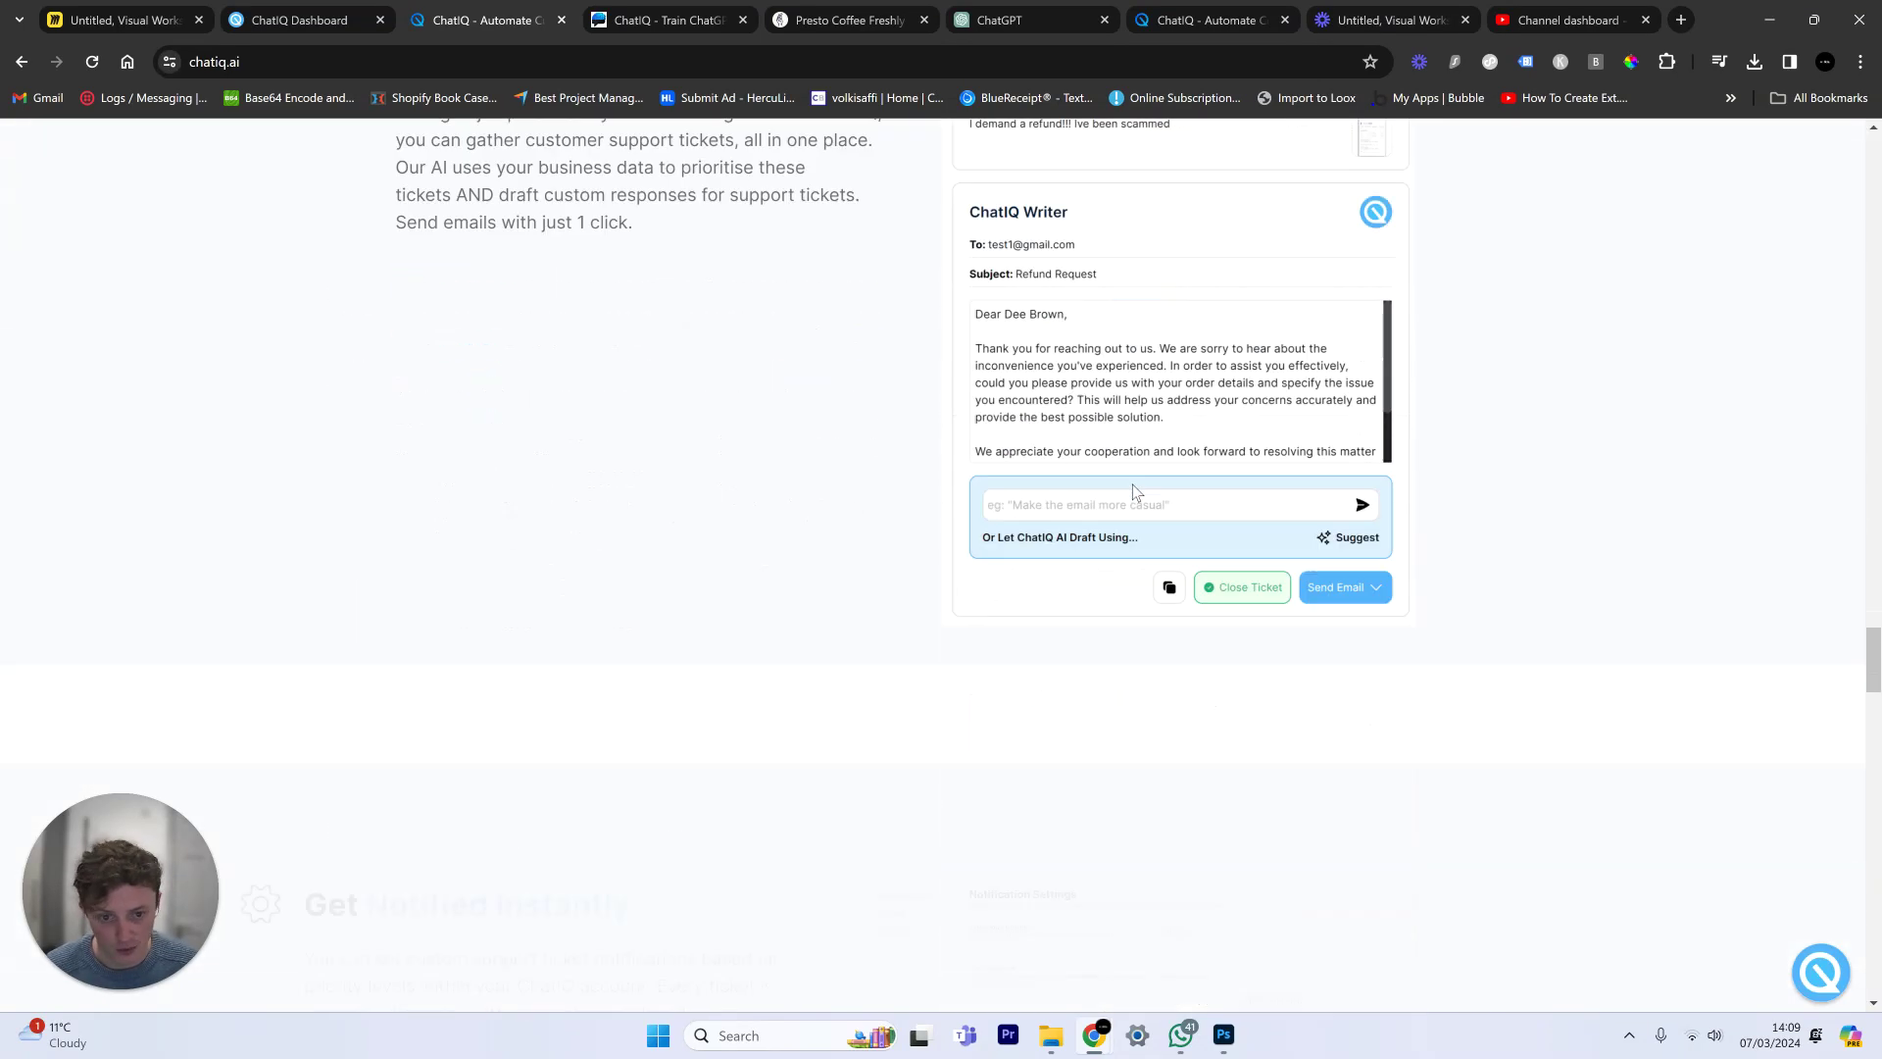
{"action": "scroll", "coordinate": [1132, 484], "scroll_direction": "down", "scroll_amount": 7}
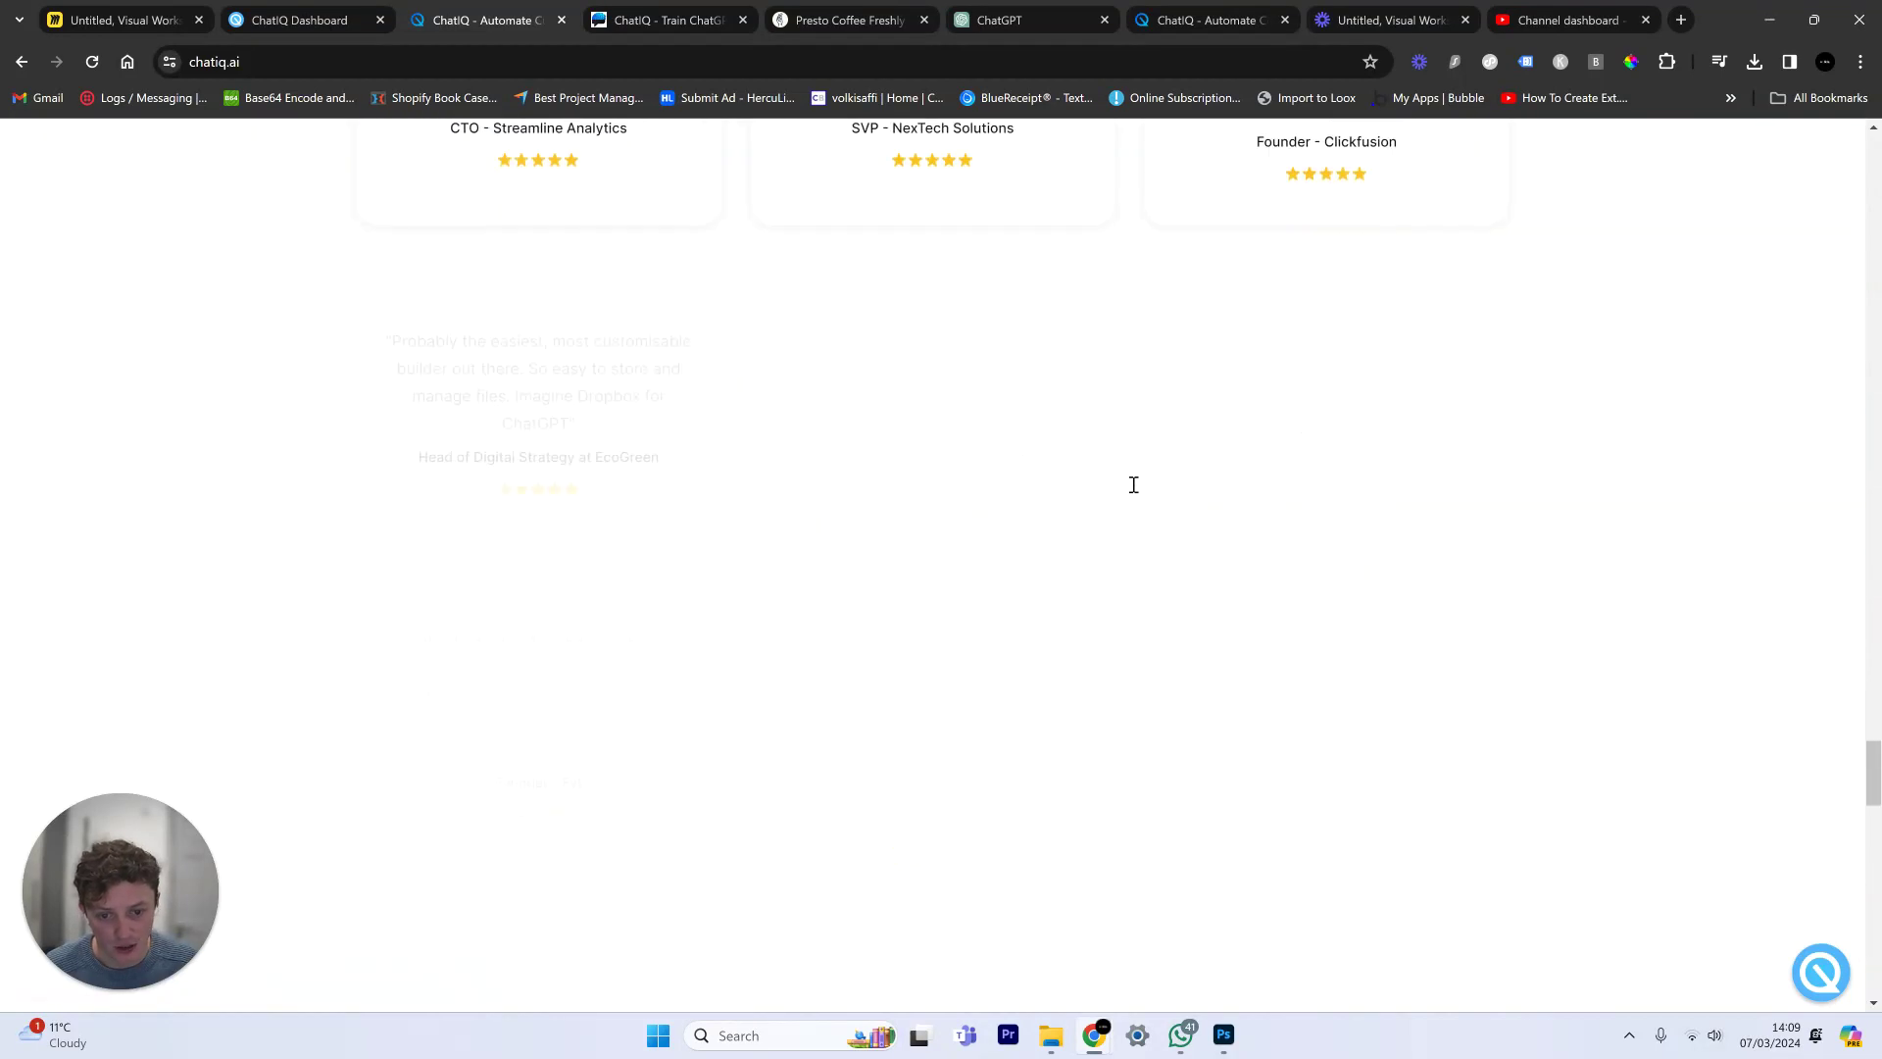
{"action": "scroll", "coordinate": [1132, 484], "scroll_direction": "up", "scroll_amount": 15}
{"action": "scroll", "coordinate": [1133, 484], "scroll_direction": "up", "scroll_amount": 20}
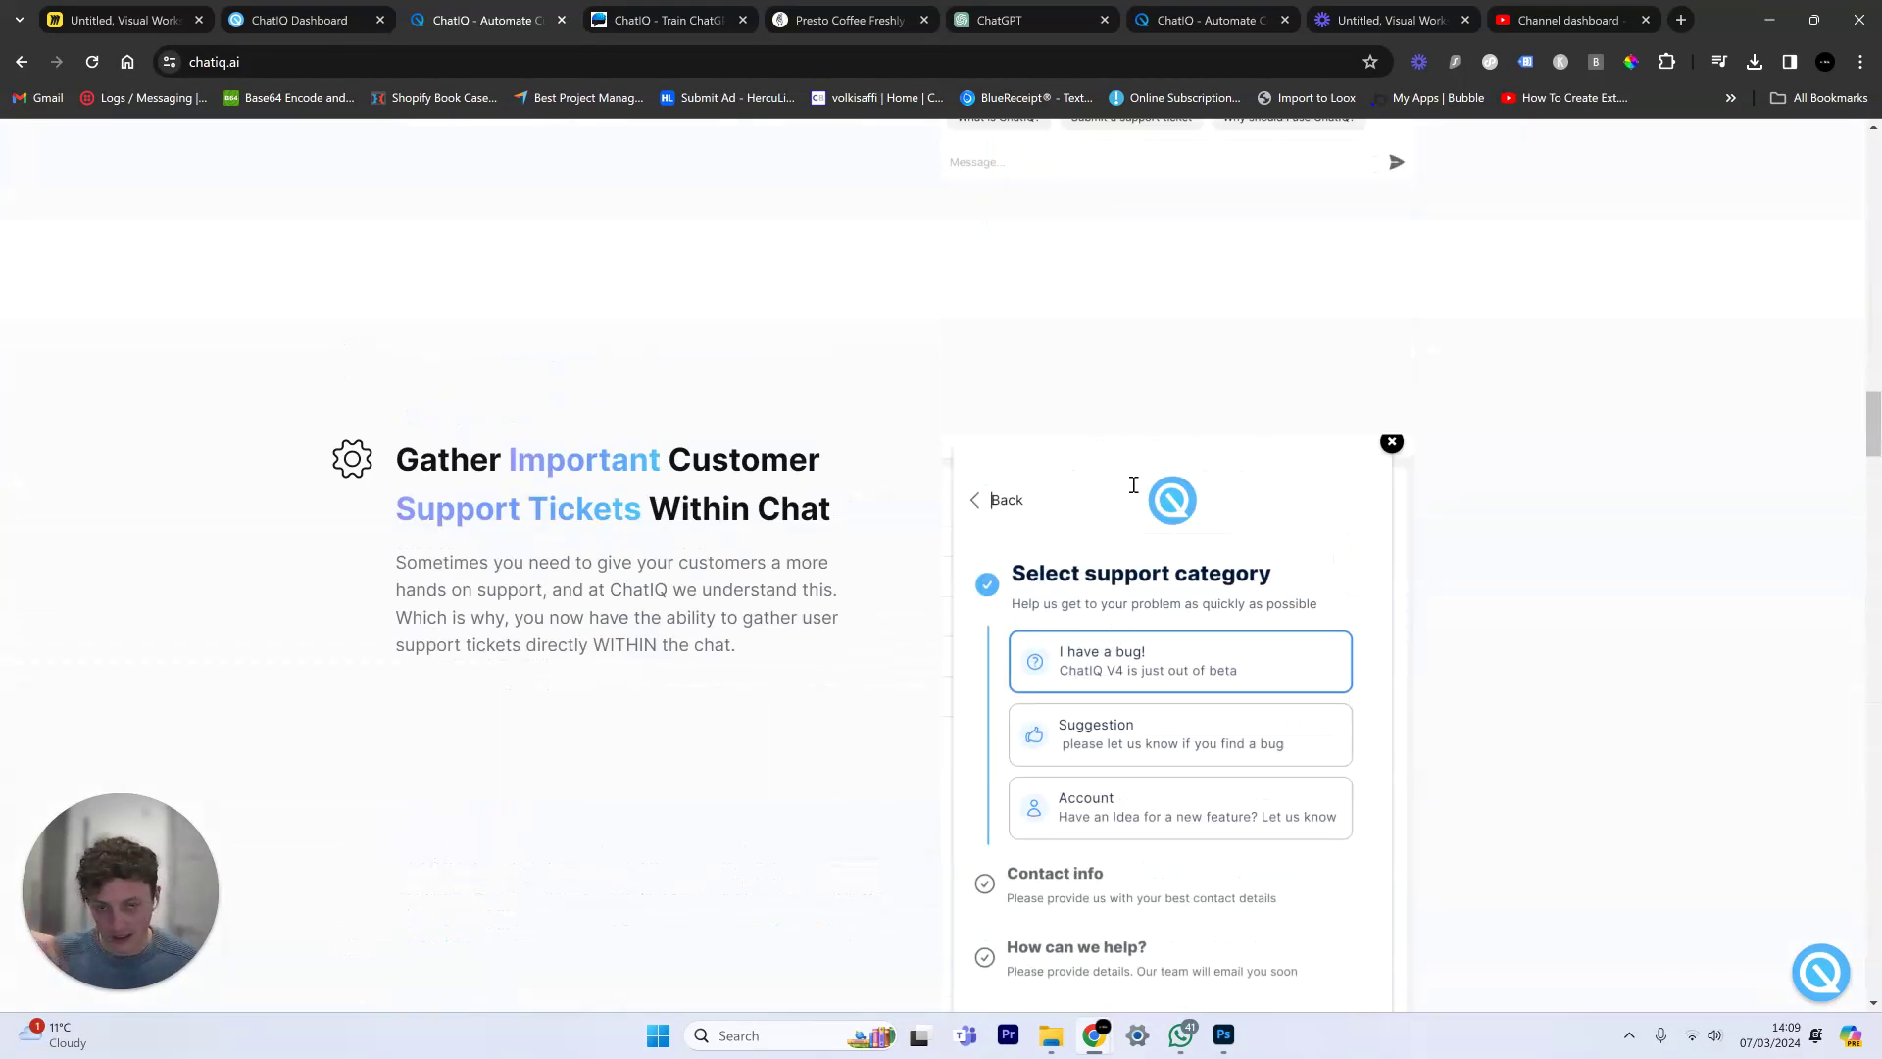
{"action": "scroll", "coordinate": [1134, 484], "scroll_direction": "up", "scroll_amount": 15}
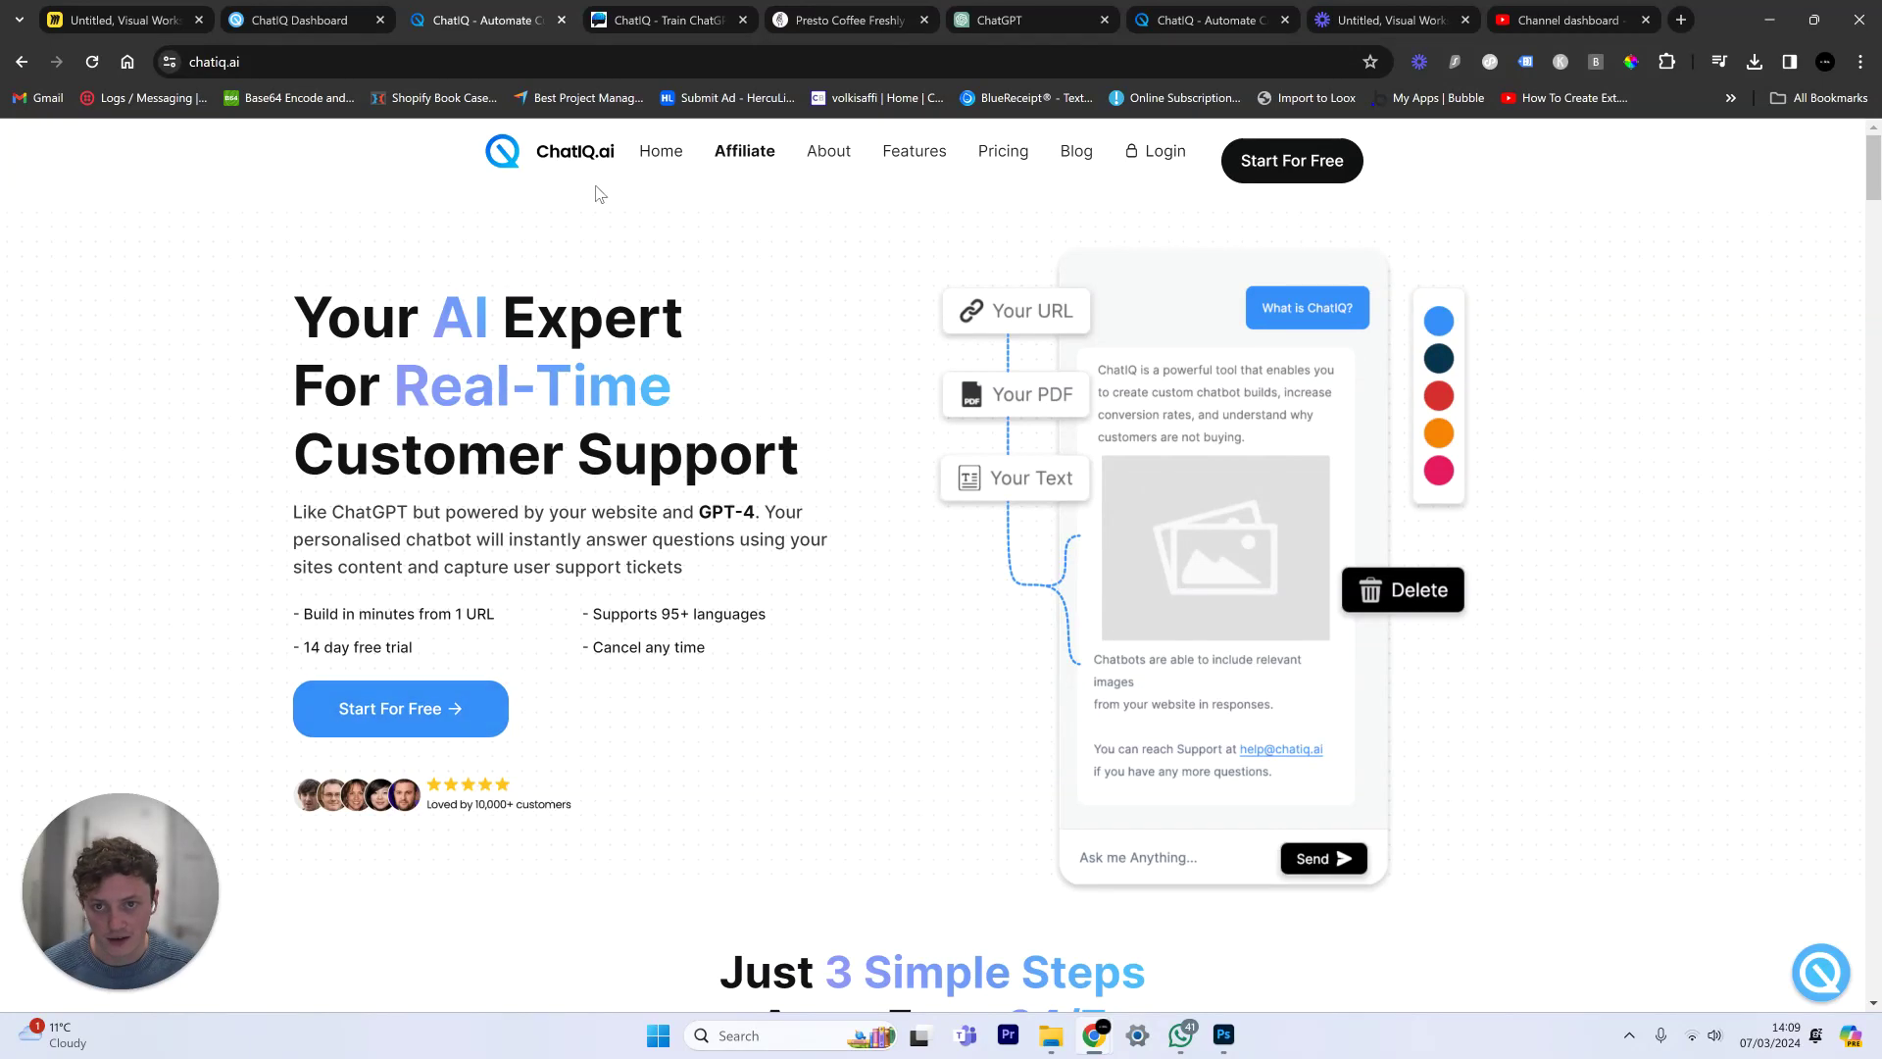
Step: Switch to the ChatIQ dashboard, select the ChatIQ Main Bot in the Chatbot Playground and review its design settings
{"action": "left_click", "coordinate": [309, 10]}
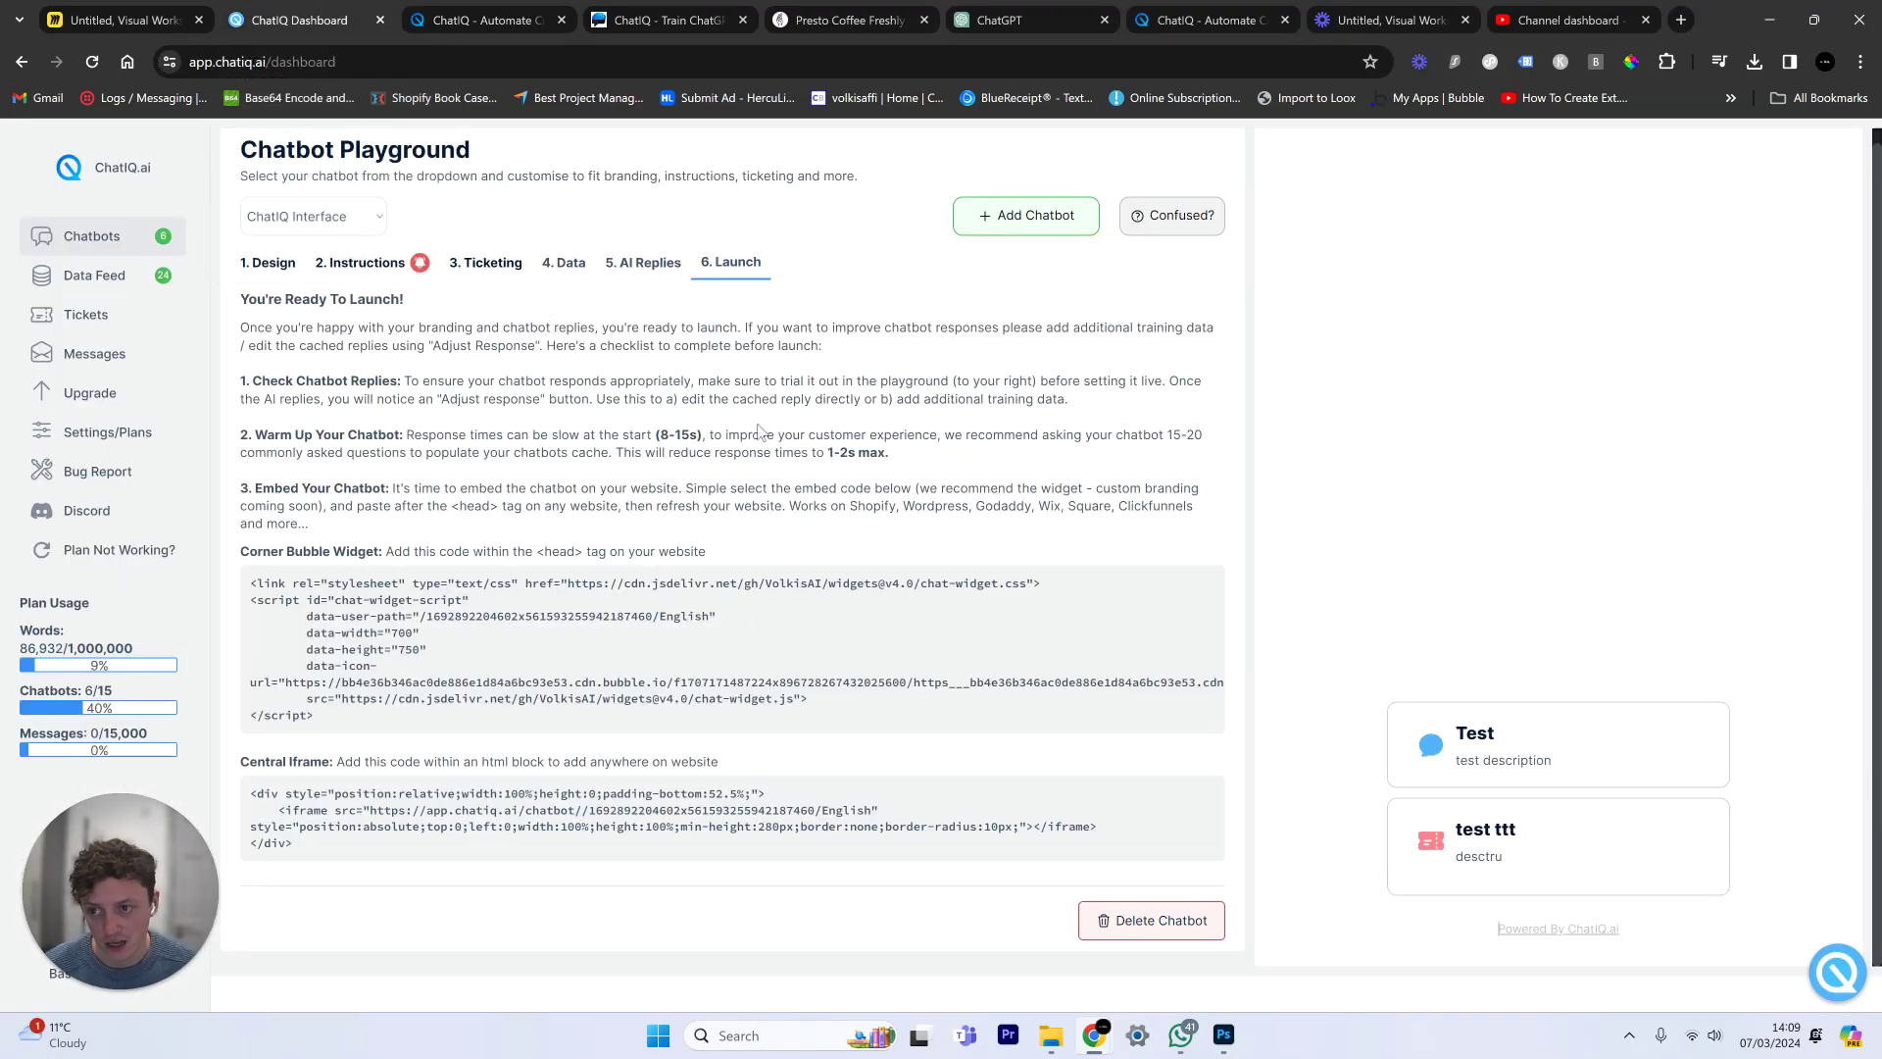
{"action": "left_click", "coordinate": [273, 266]}
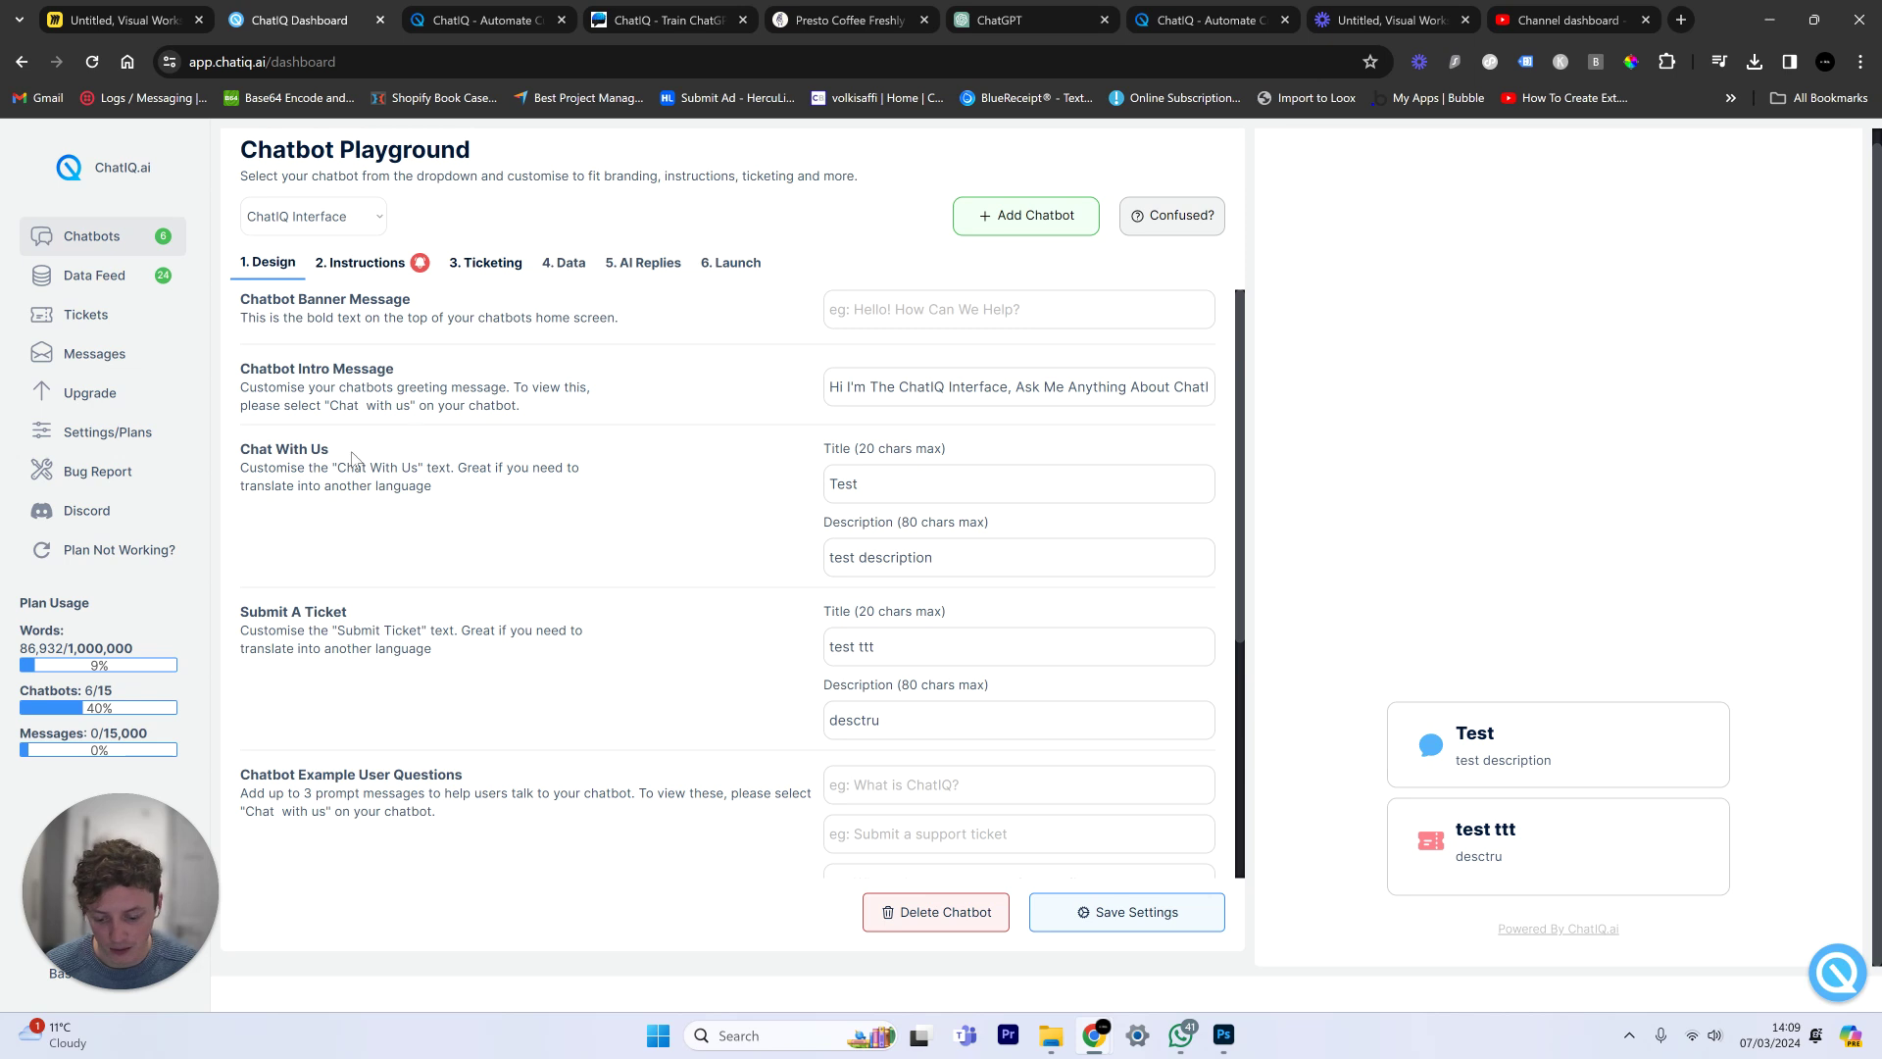
{"action": "left_click", "coordinate": [313, 232]}
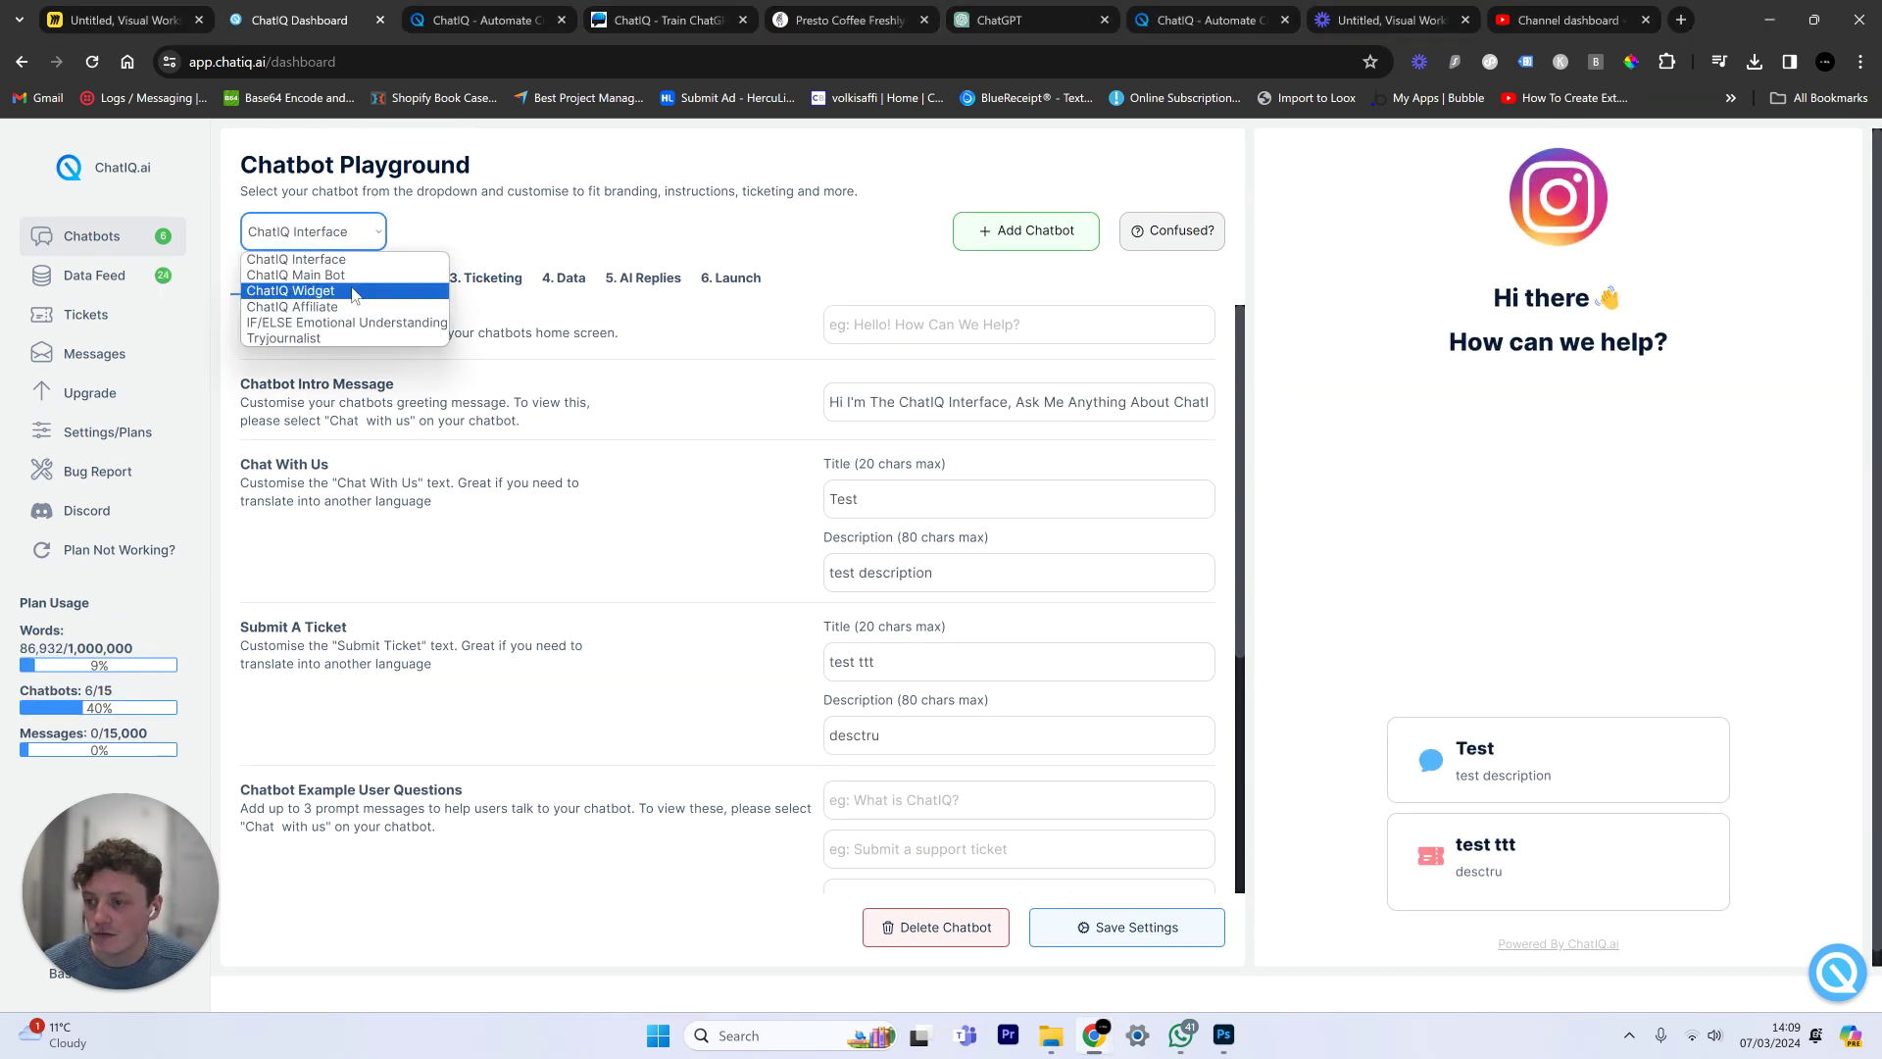
{"action": "left_click", "coordinate": [364, 291]}
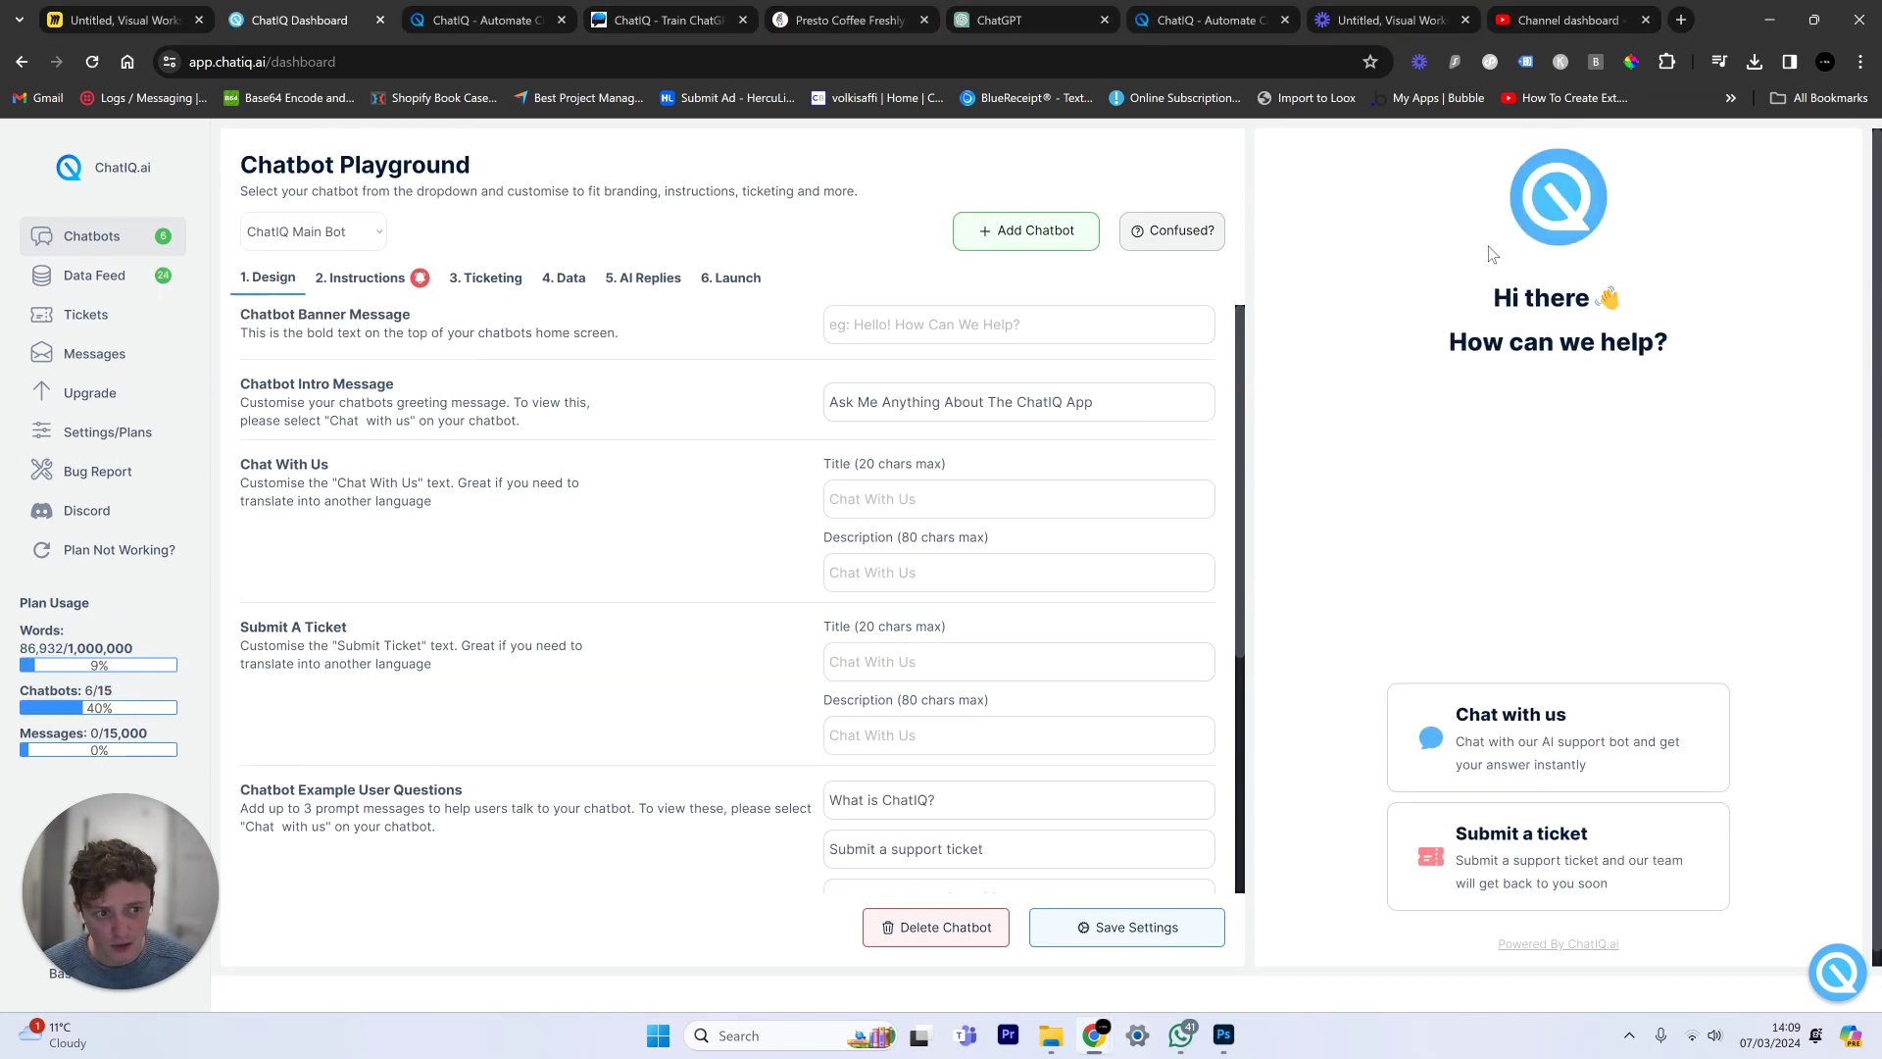
{"action": "scroll", "coordinate": [1075, 538], "scroll_direction": "down", "scroll_amount": 4}
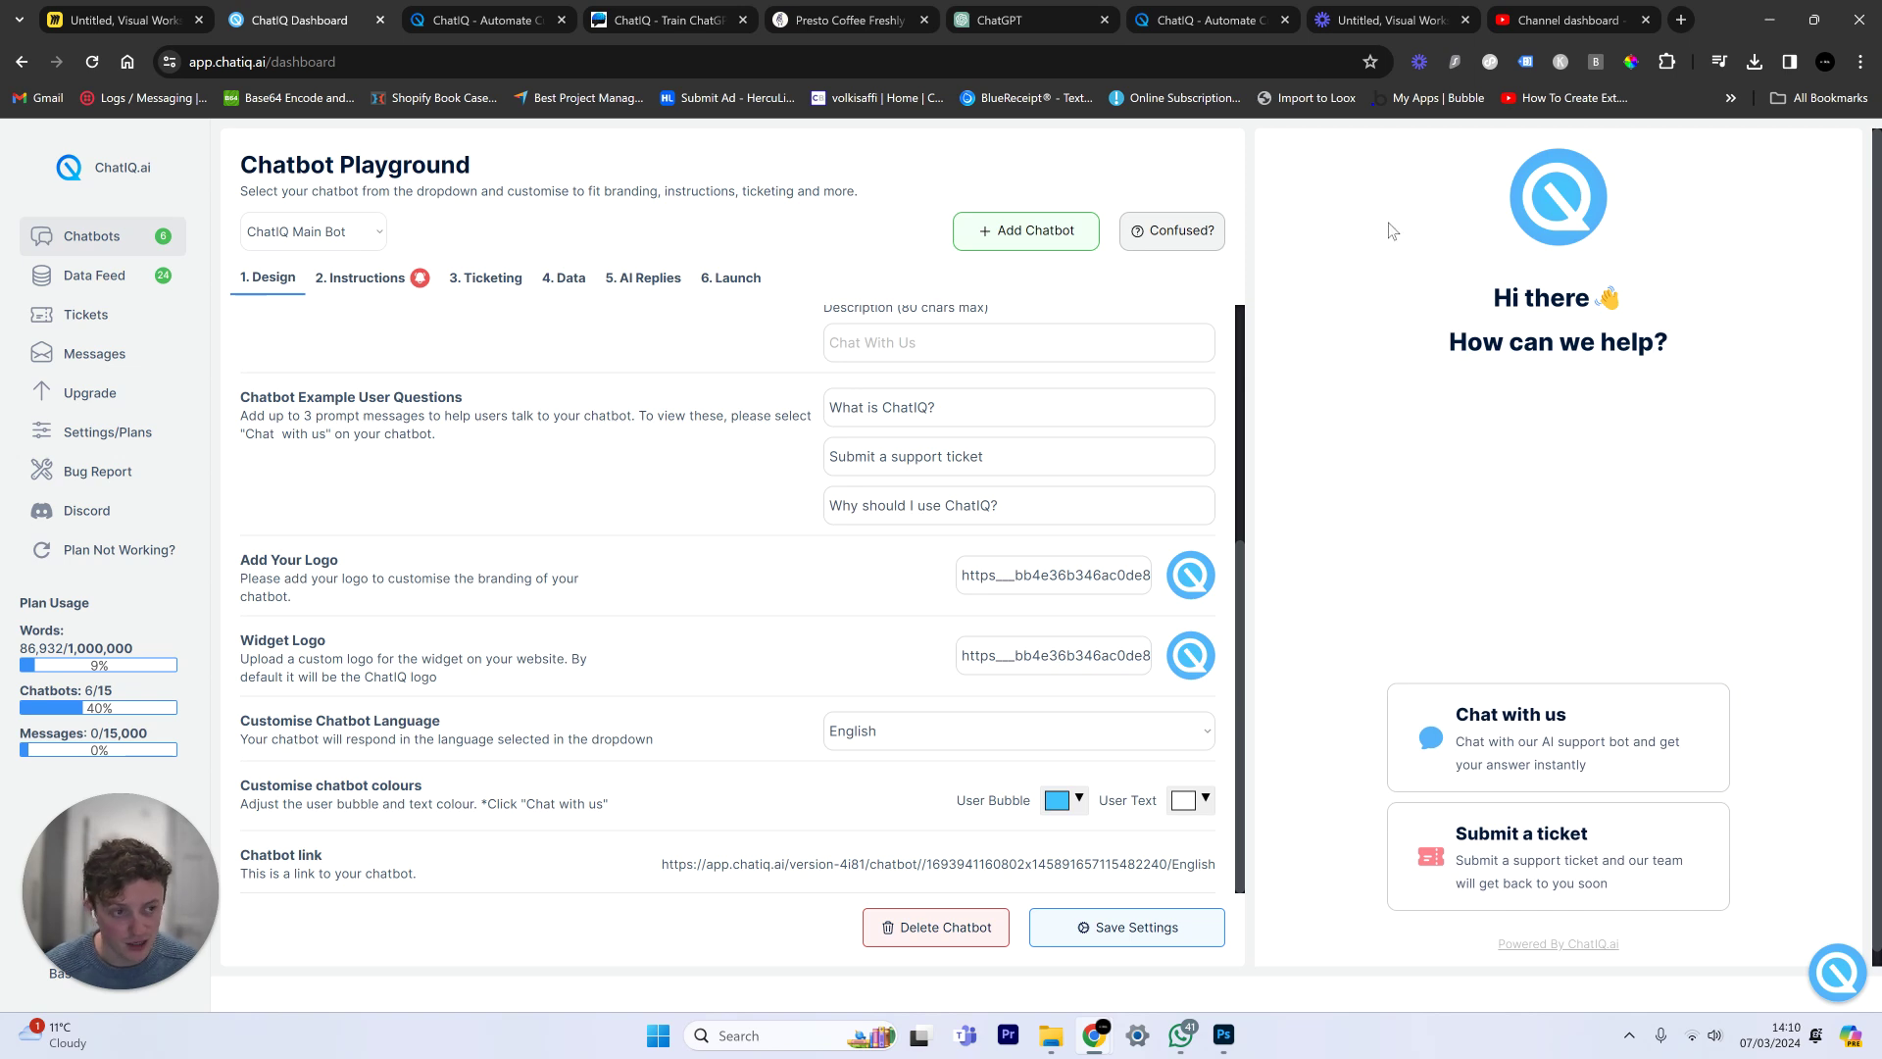
{"action": "scroll", "coordinate": [912, 647], "scroll_direction": "up", "scroll_amount": 4}
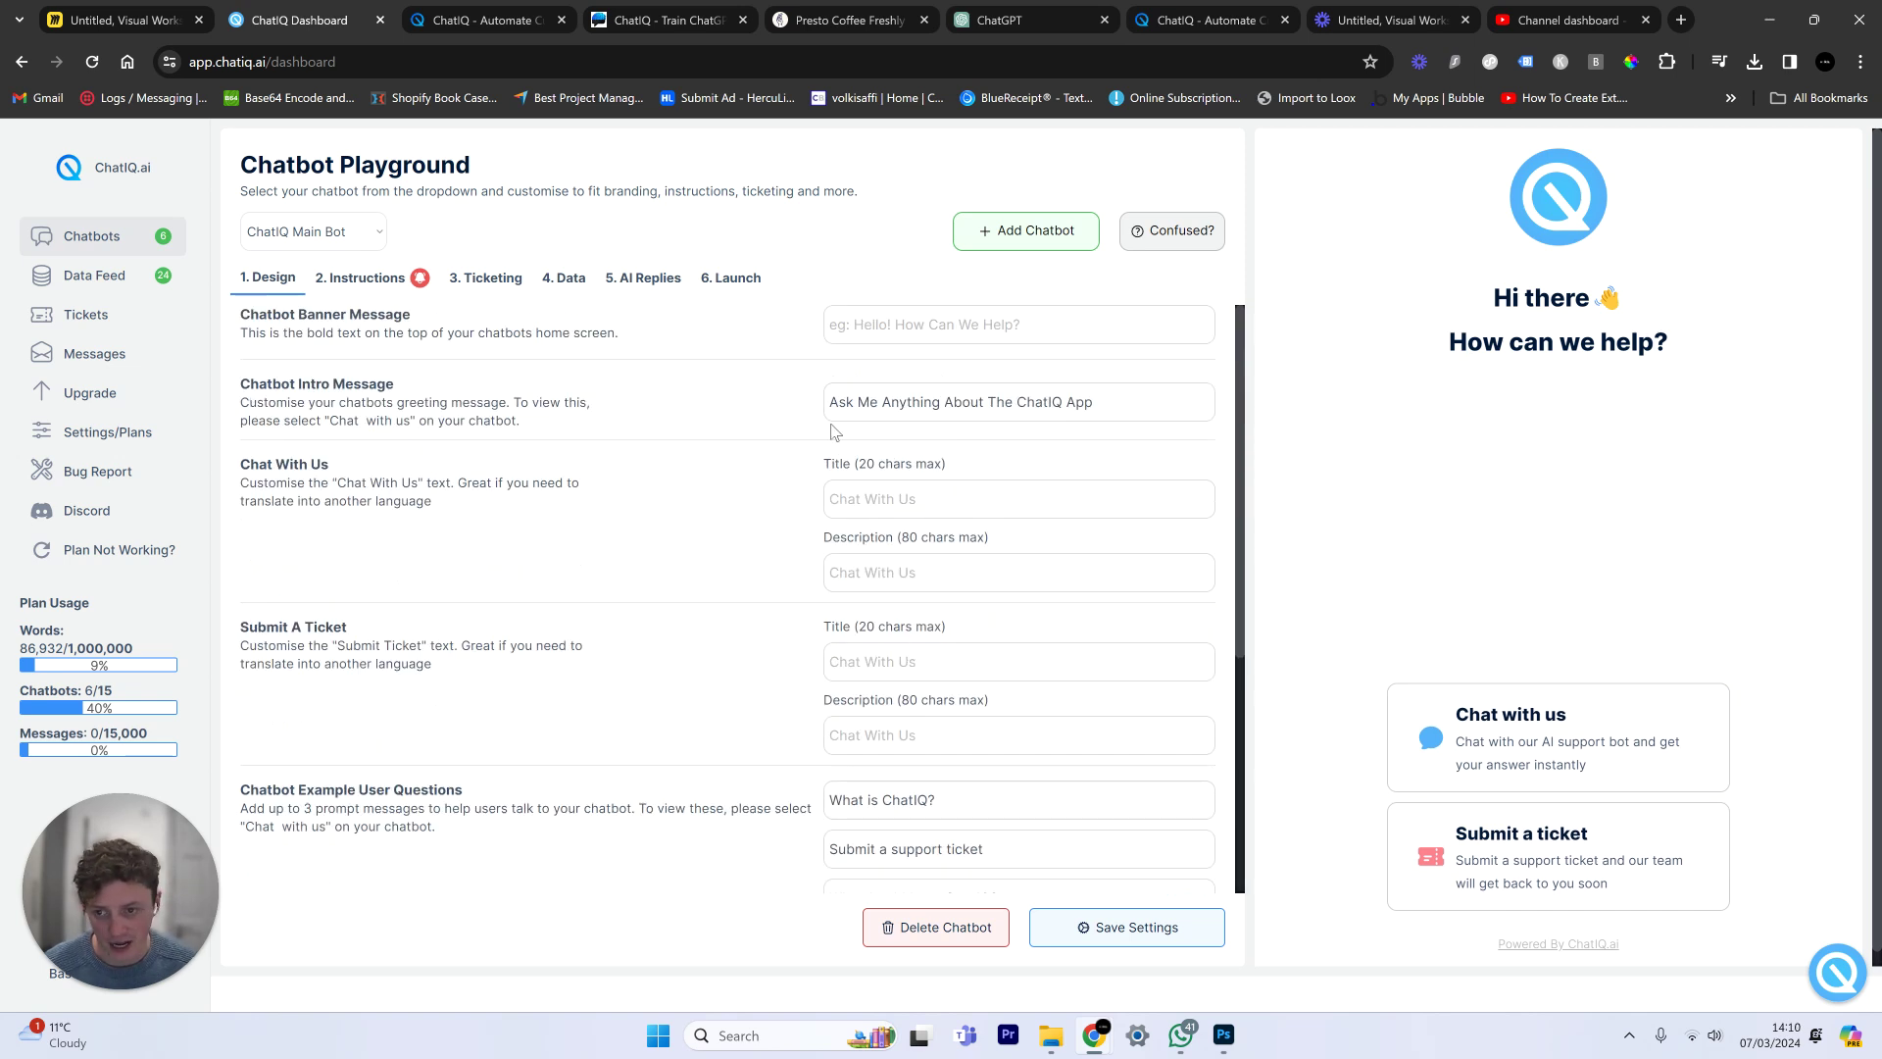
Step: Open the main bot's instruction settings, and look over the featured GPTs page on ChatGPT
{"action": "left_click", "coordinate": [367, 284]}
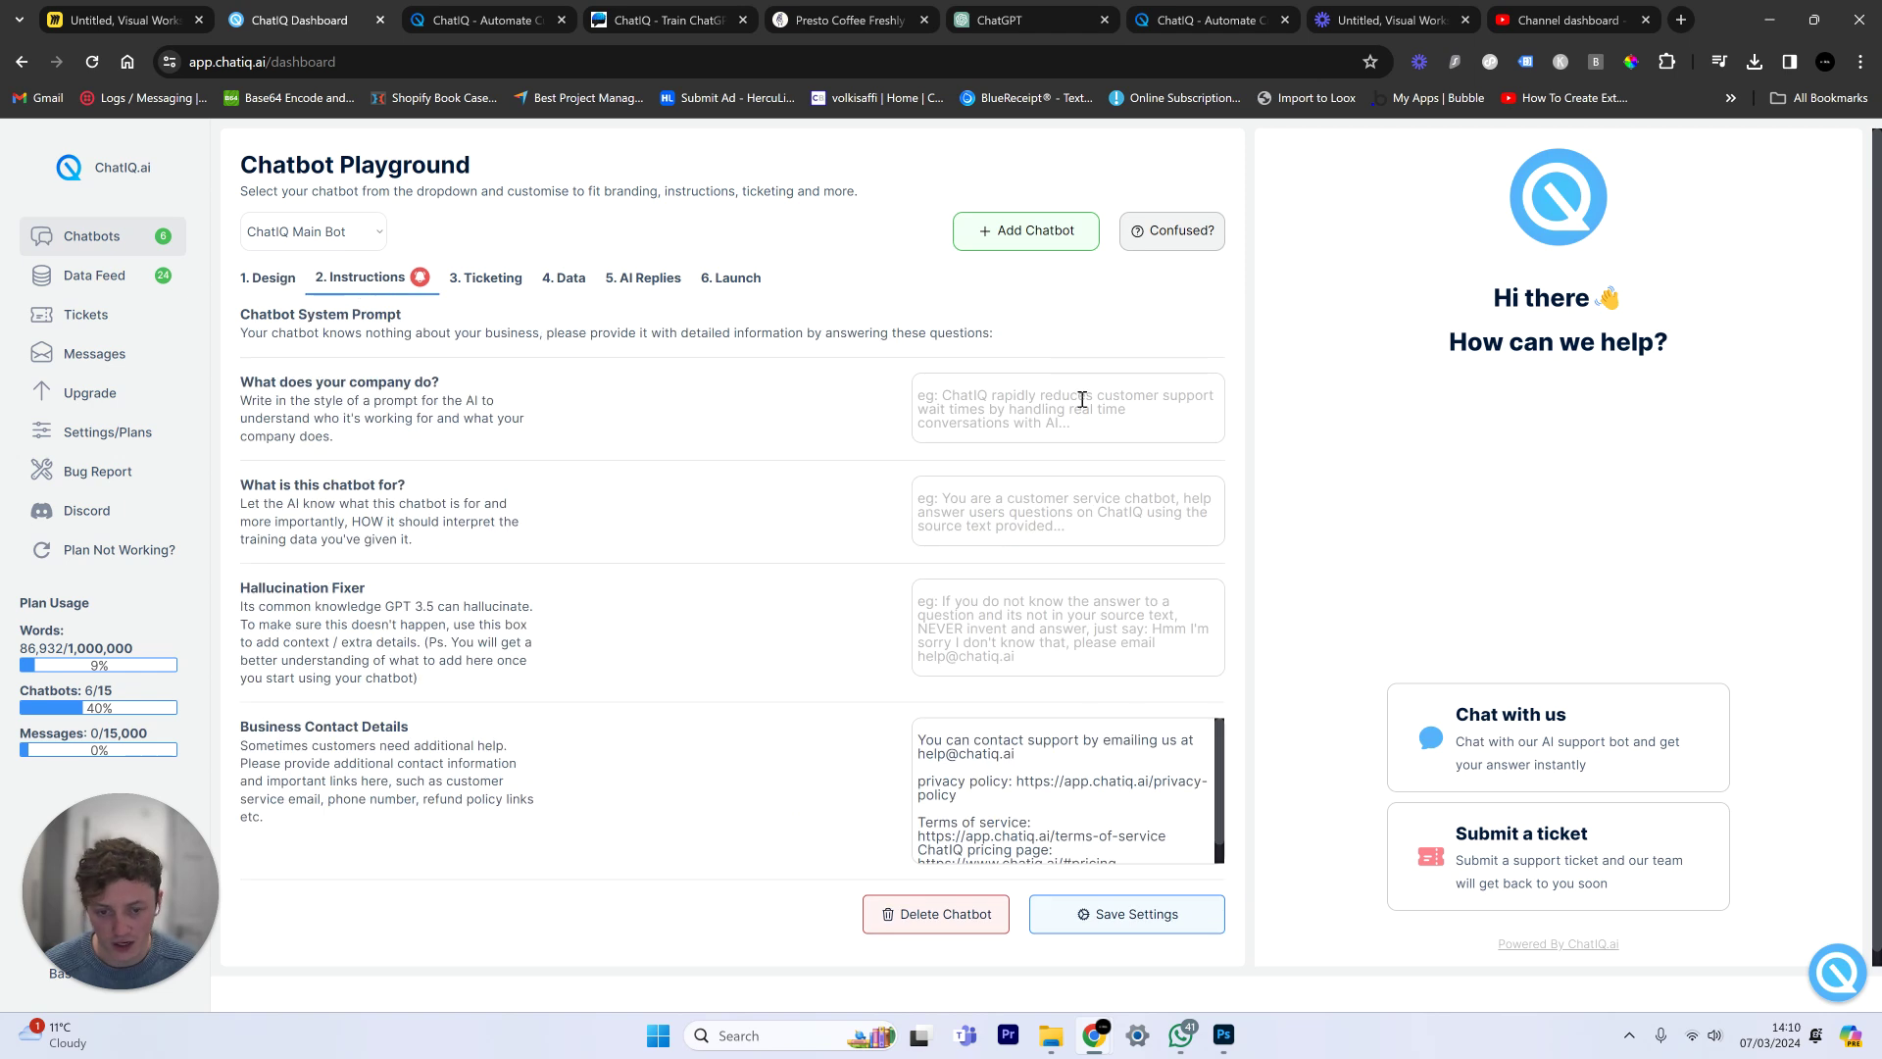
{"action": "left_click", "coordinate": [1056, 12]}
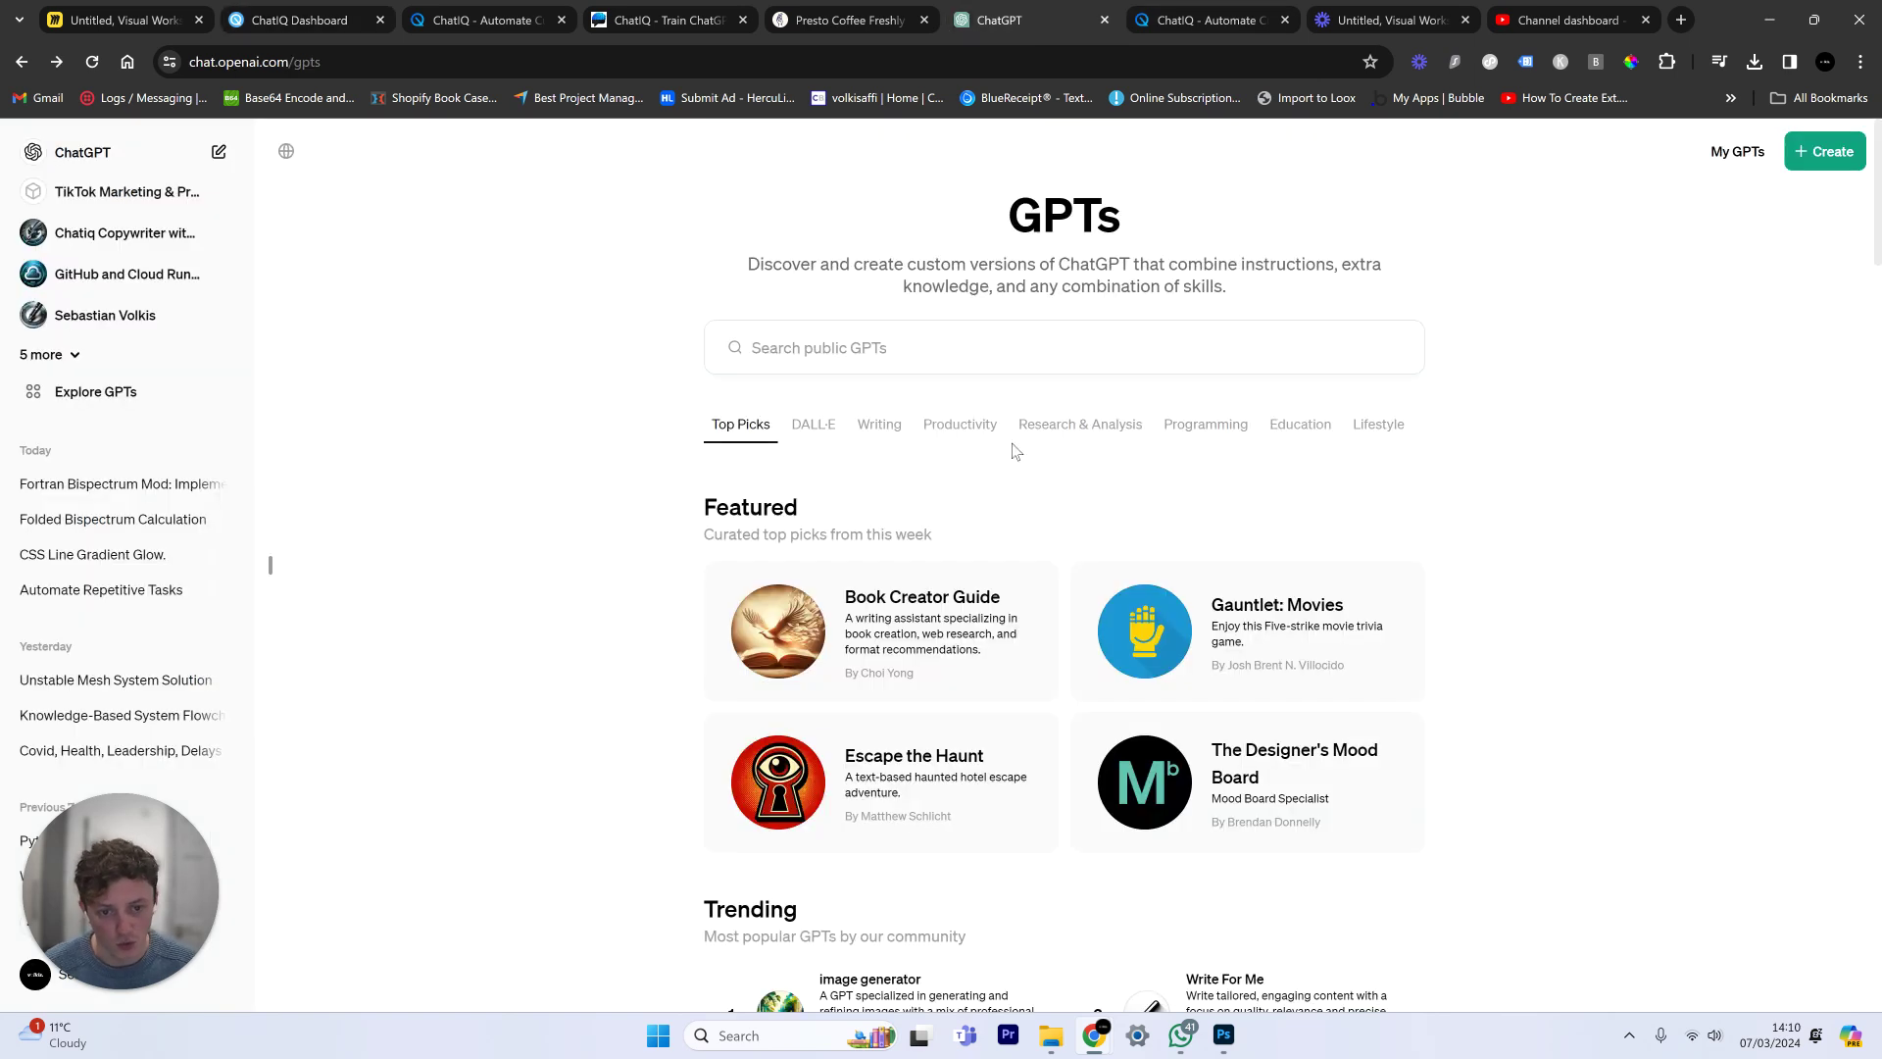
{"action": "scroll", "coordinate": [1011, 448], "scroll_direction": "down", "scroll_amount": 3}
{"action": "scroll", "coordinate": [1011, 448], "scroll_direction": "up", "scroll_amount": 3}
Step: Switch to the Miro board and move the delivery chat screenshot slightly closer to the brain diagram
{"action": "key", "text": "ctrl+1"}
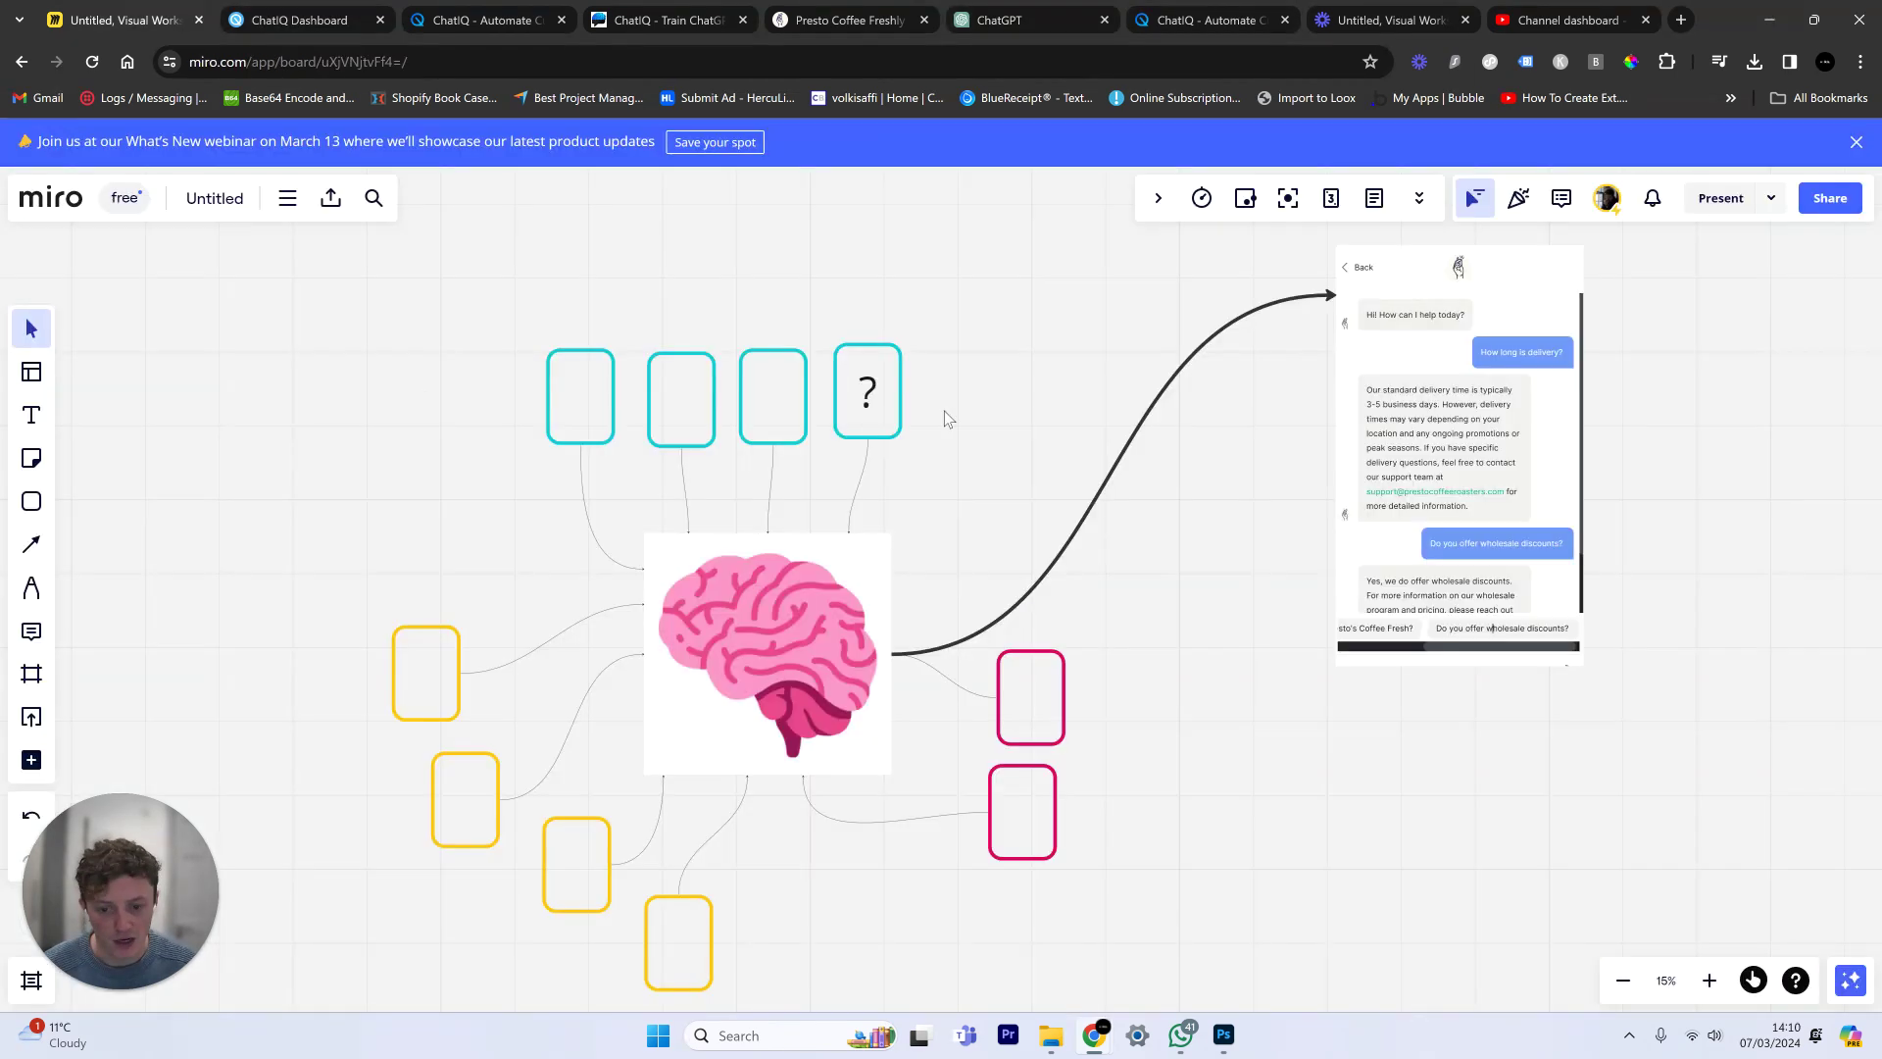
{"action": "right_click", "coordinate": [1024, 378]}
{"action": "left_click", "coordinate": [1489, 446]}
{"action": "left_click_drag", "start_coordinate": [1495, 481], "coordinate": [1477, 488]}
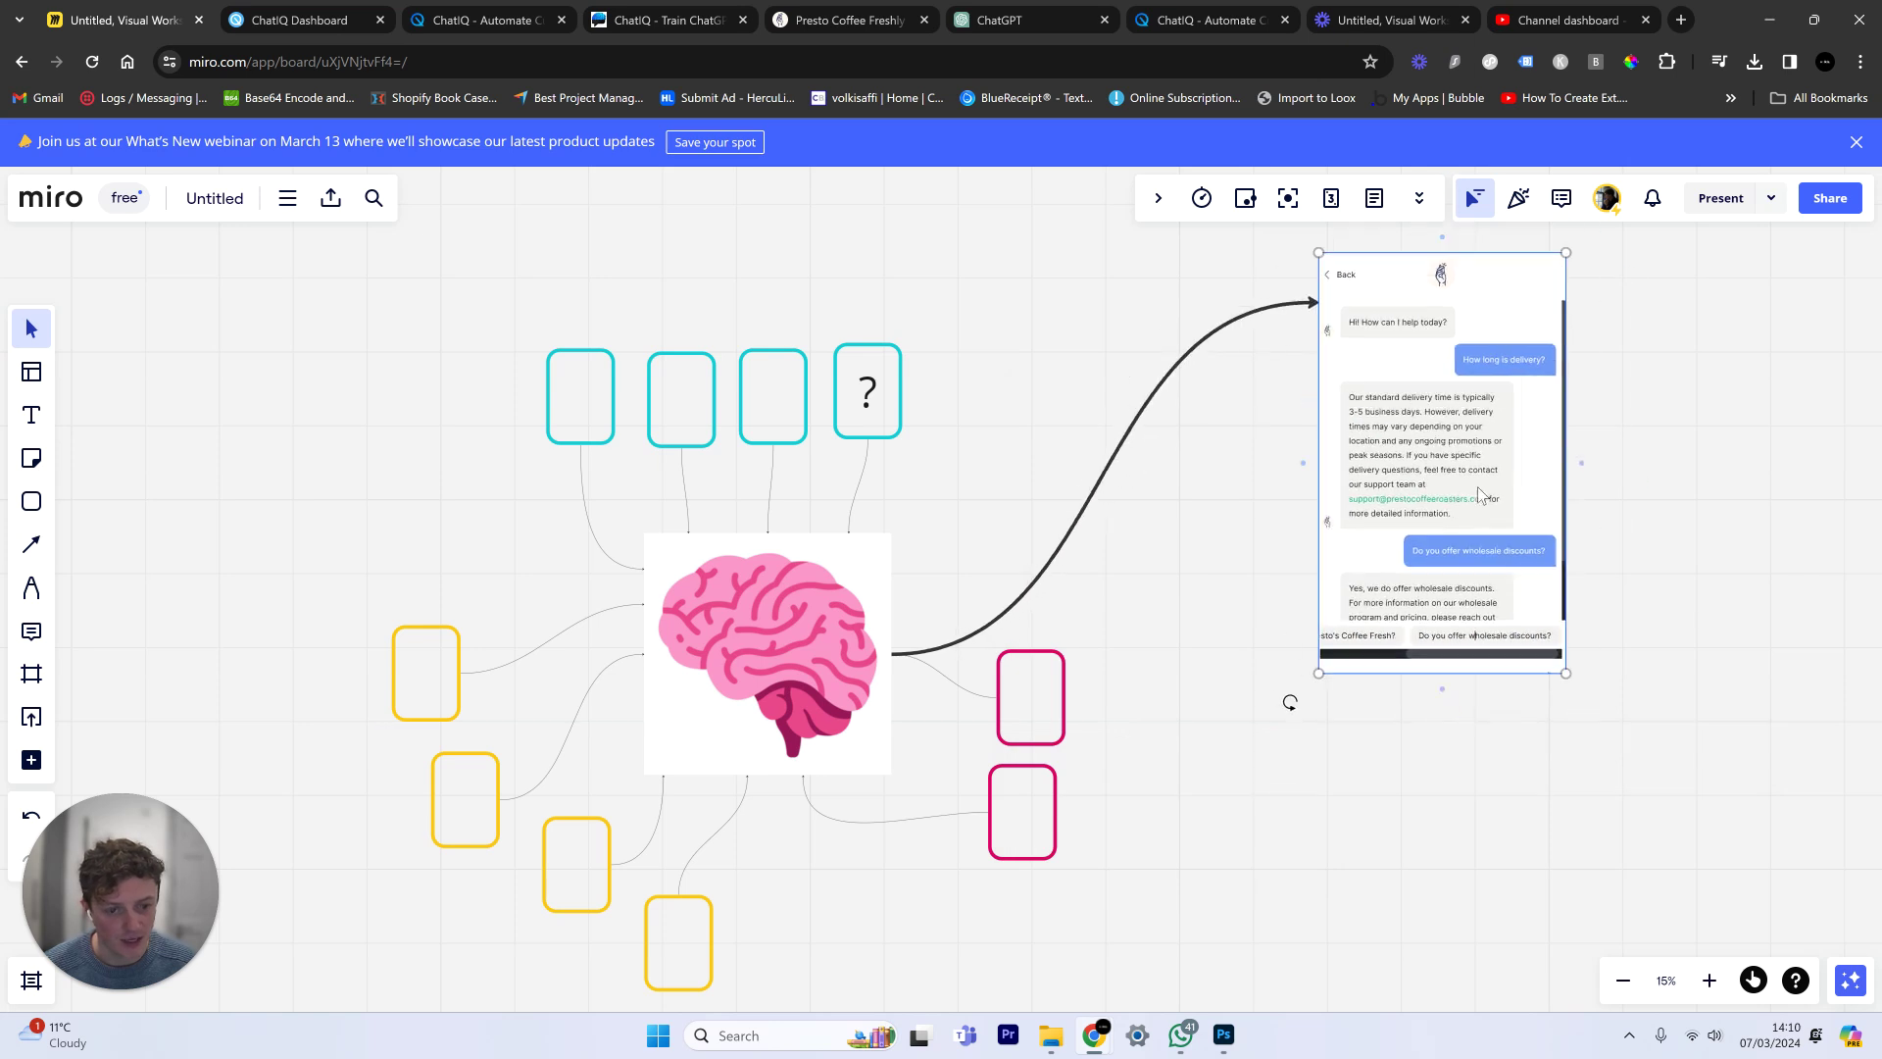
Step: Single out the cyan, red and yellow box groups around the brain, and return to the ChatGPT GPTs page
{"action": "left_click_drag", "start_coordinate": [476, 309], "coordinate": [902, 450]}
{"action": "left_click_drag", "start_coordinate": [1192, 630], "coordinate": [1039, 805]}
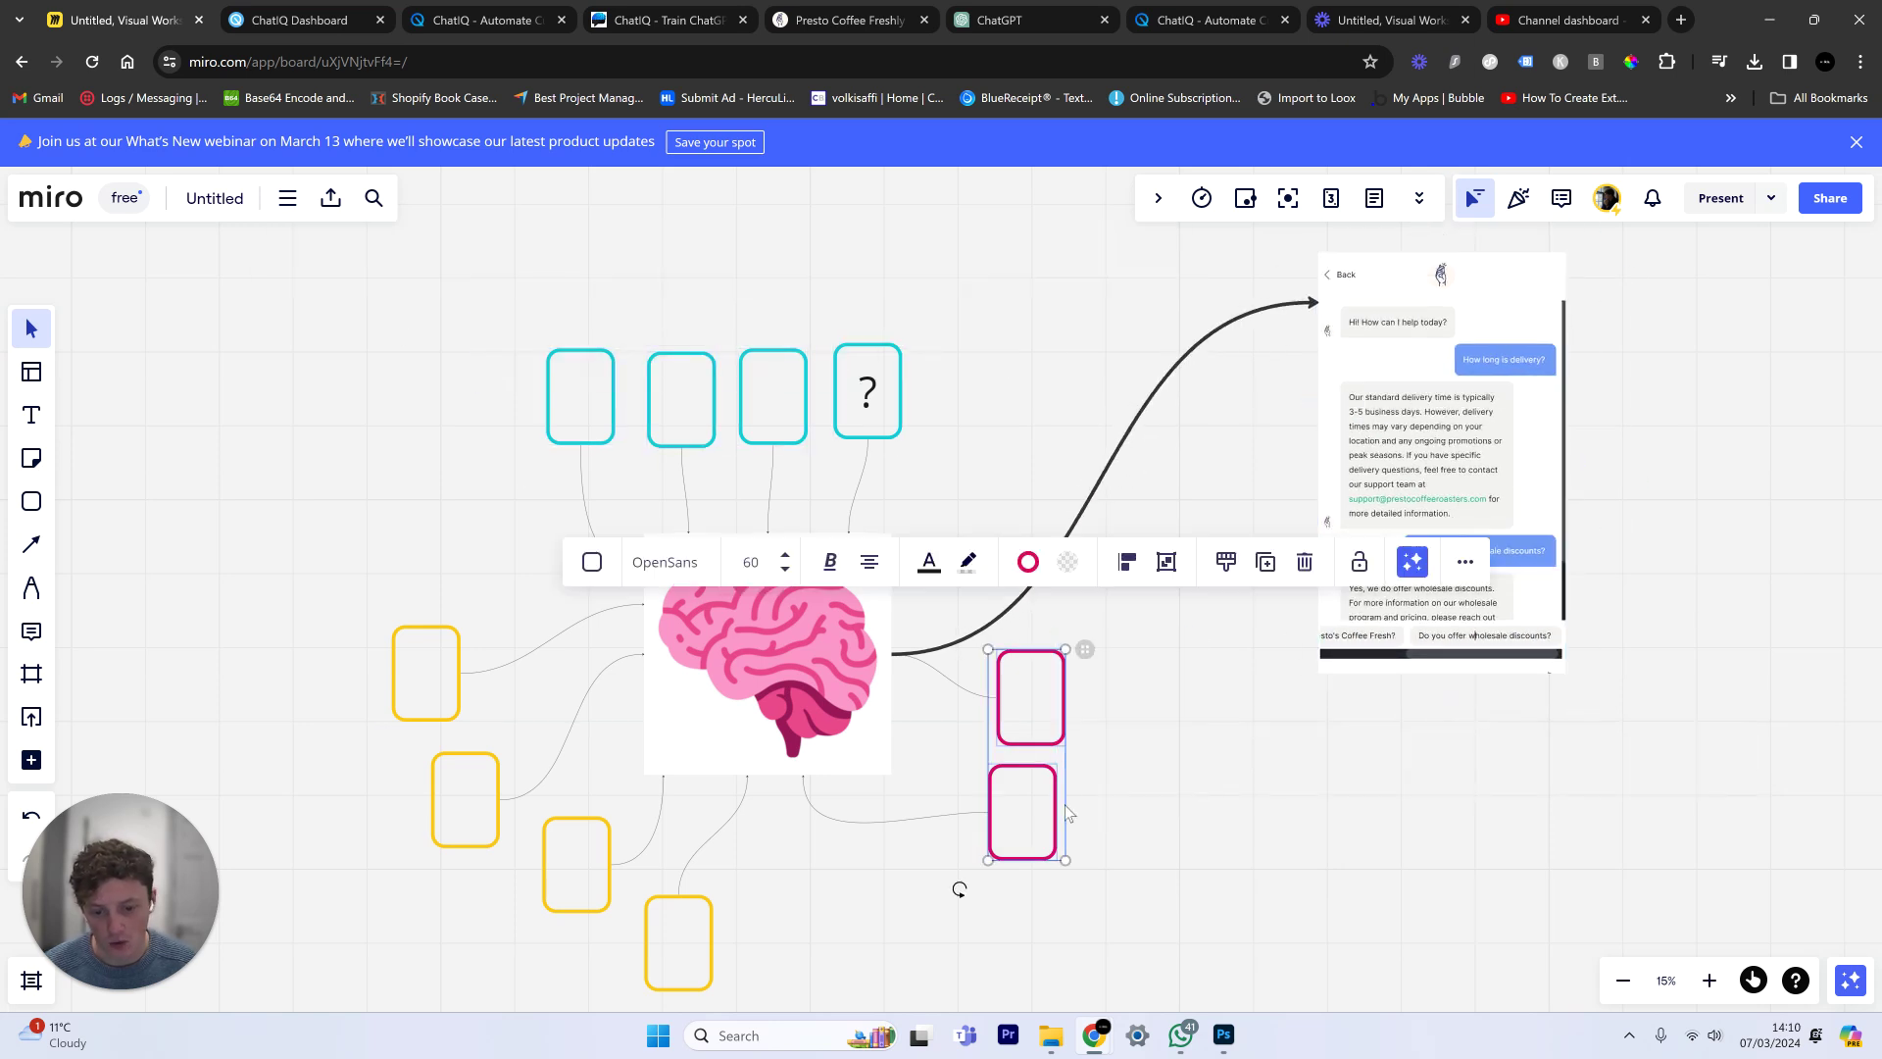
{"action": "left_click_drag", "start_coordinate": [1199, 782], "coordinate": [1268, 703]}
{"action": "left_click_drag", "start_coordinate": [442, 505], "coordinate": [507, 627]}
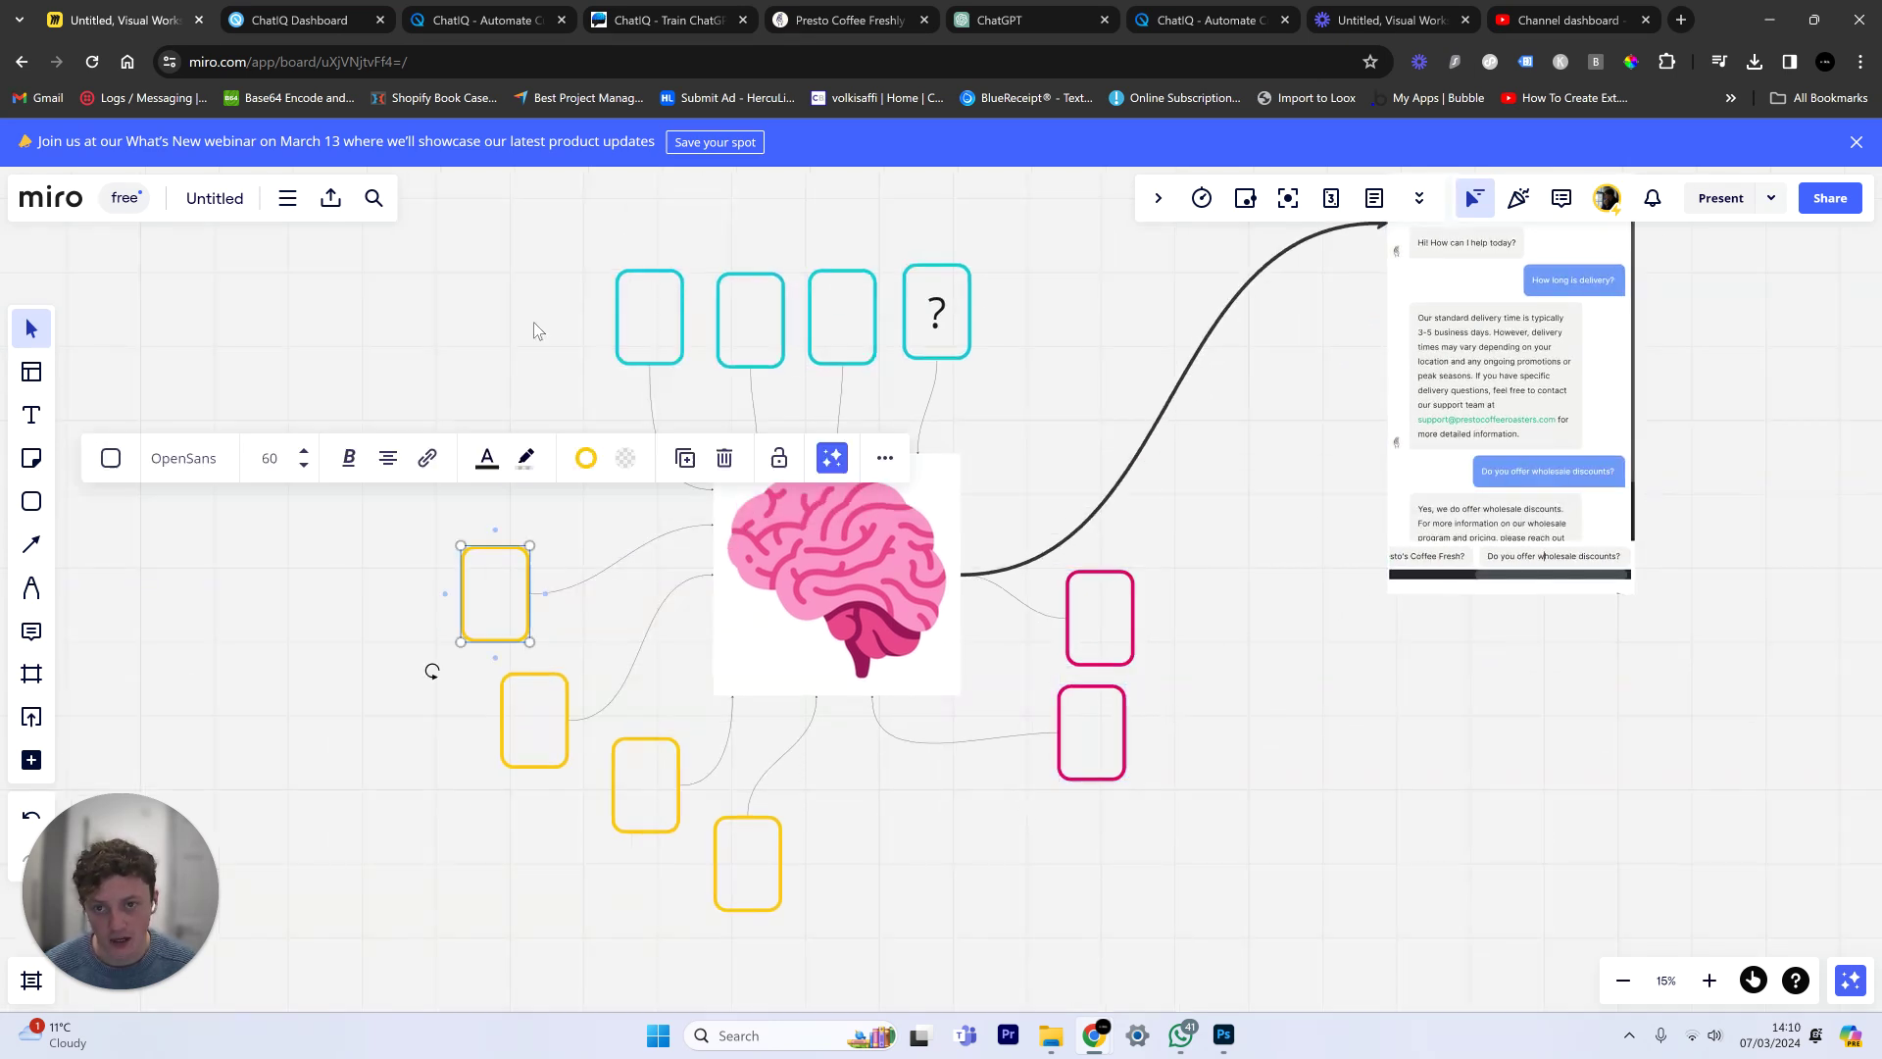
{"action": "left_click", "coordinate": [1029, 12]}
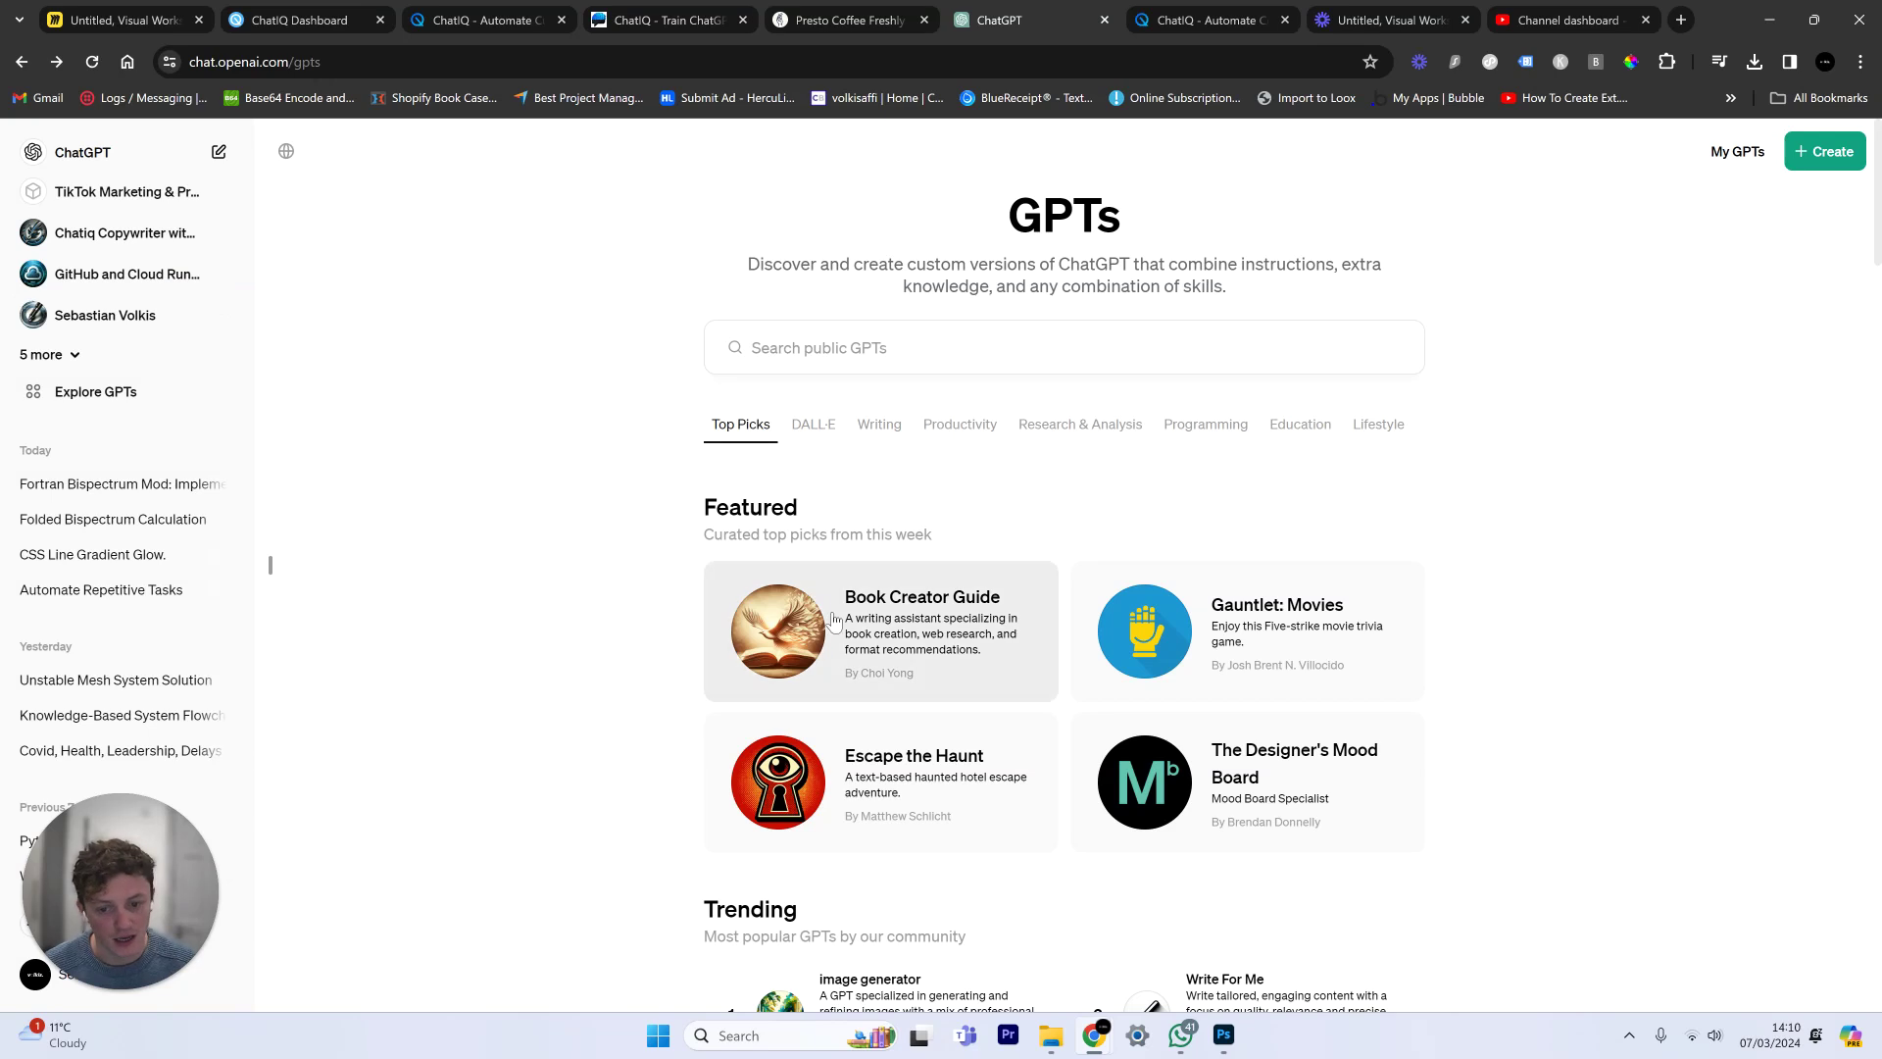
Step: Switch to the ChatIQ dashboard, open the Data Feed, and highlight the words used and the plan's word limit
{"action": "left_click", "coordinate": [297, 10]}
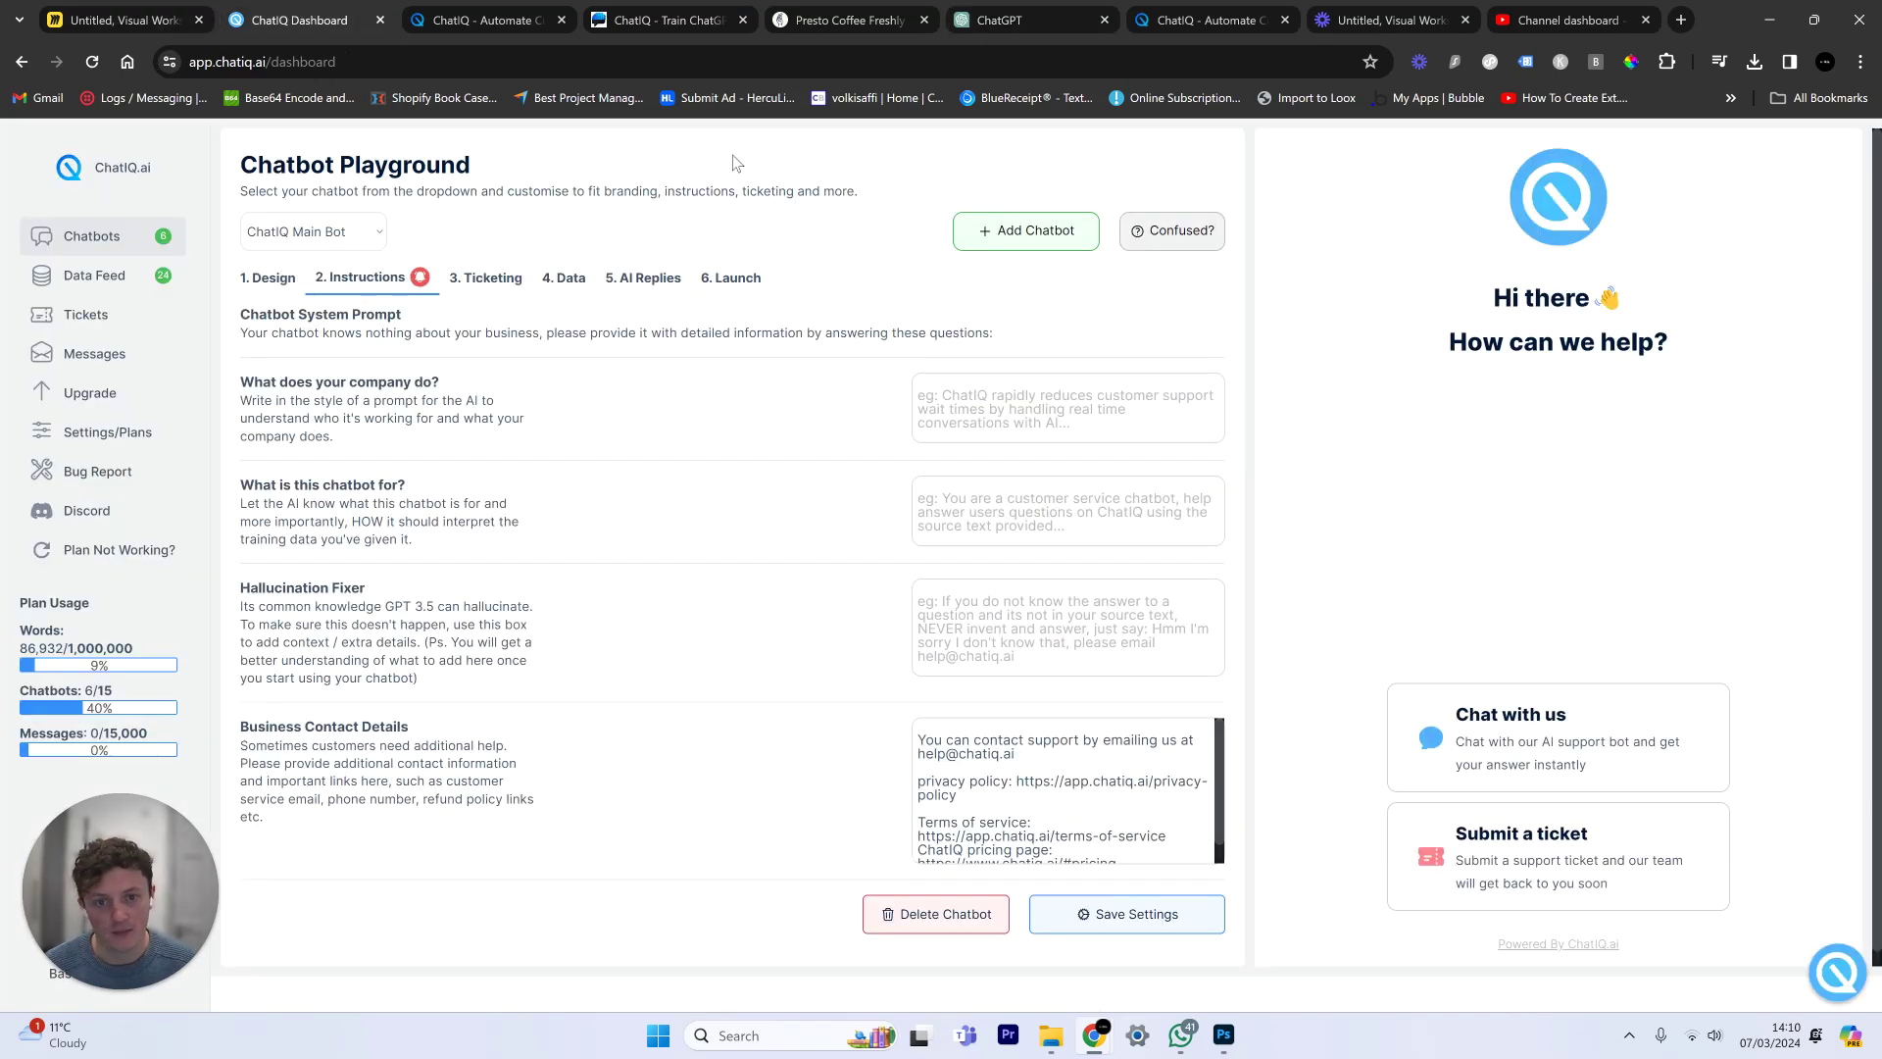
{"action": "left_click", "coordinate": [146, 282]}
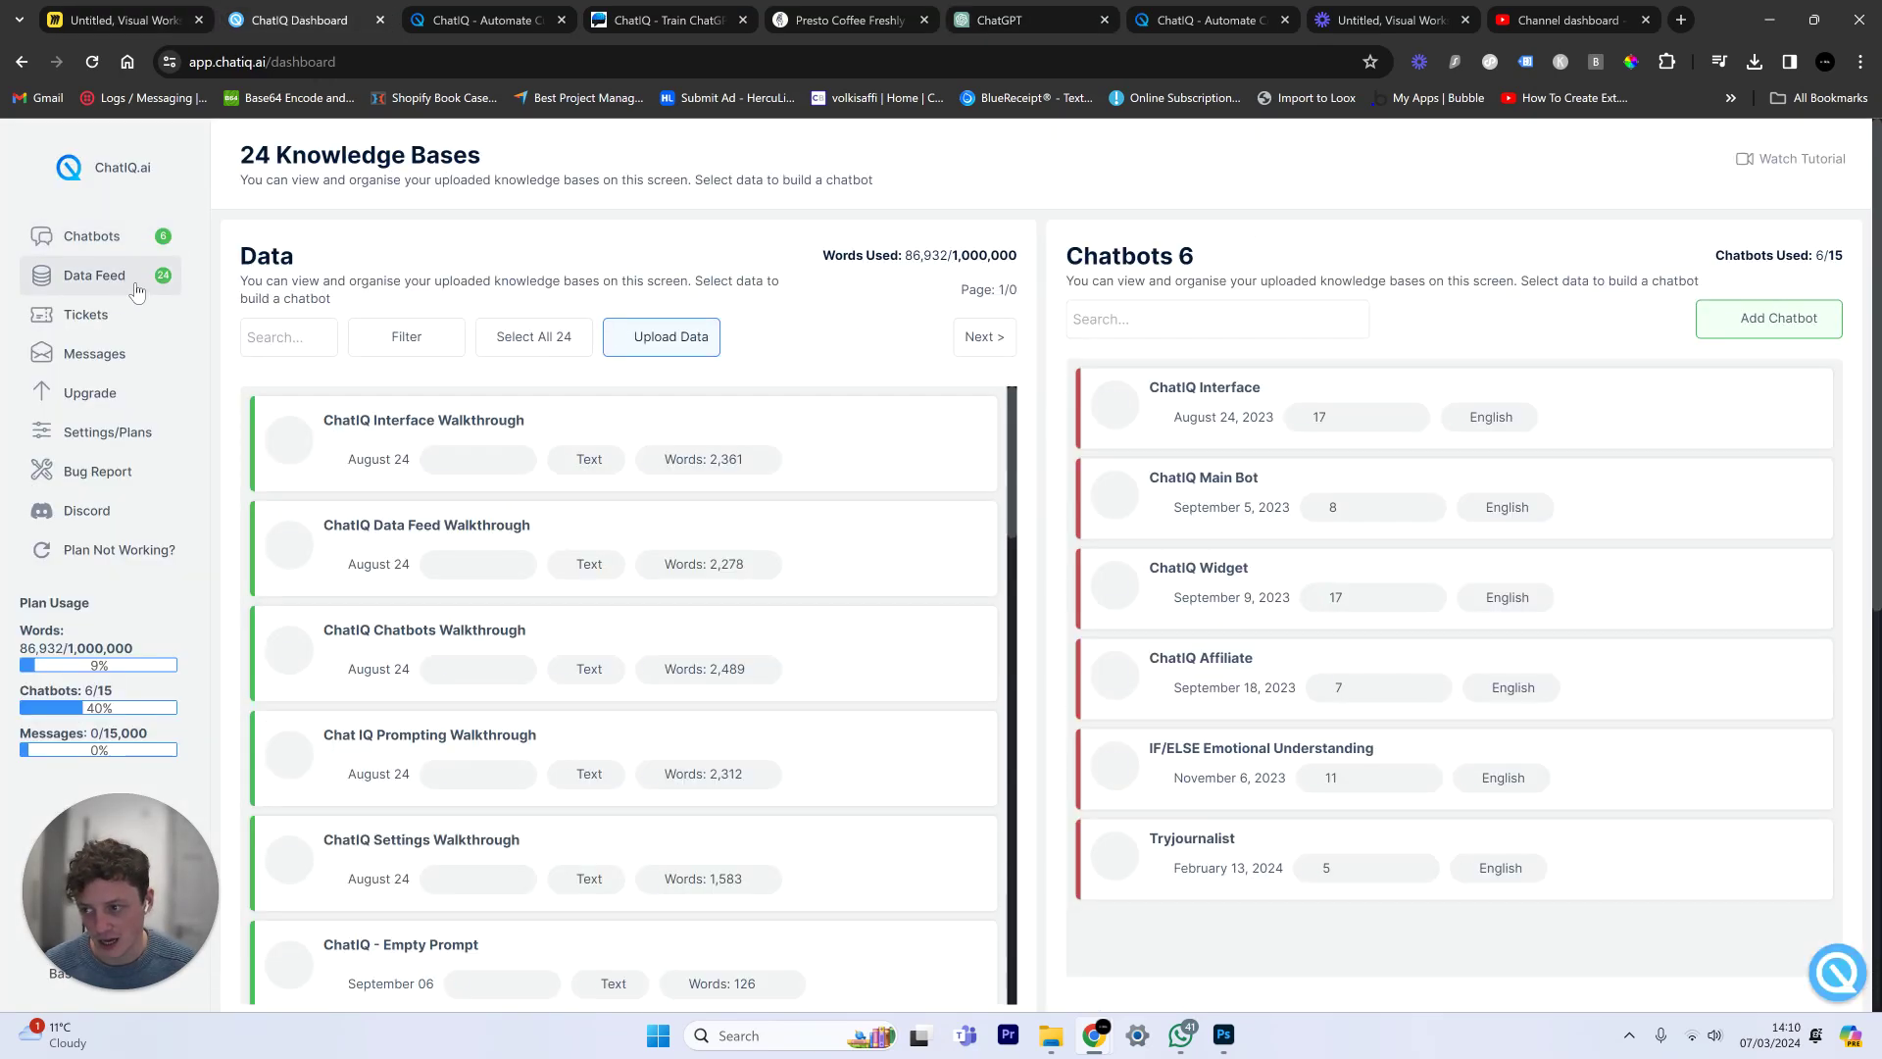
{"action": "double_click", "coordinate": [913, 252]}
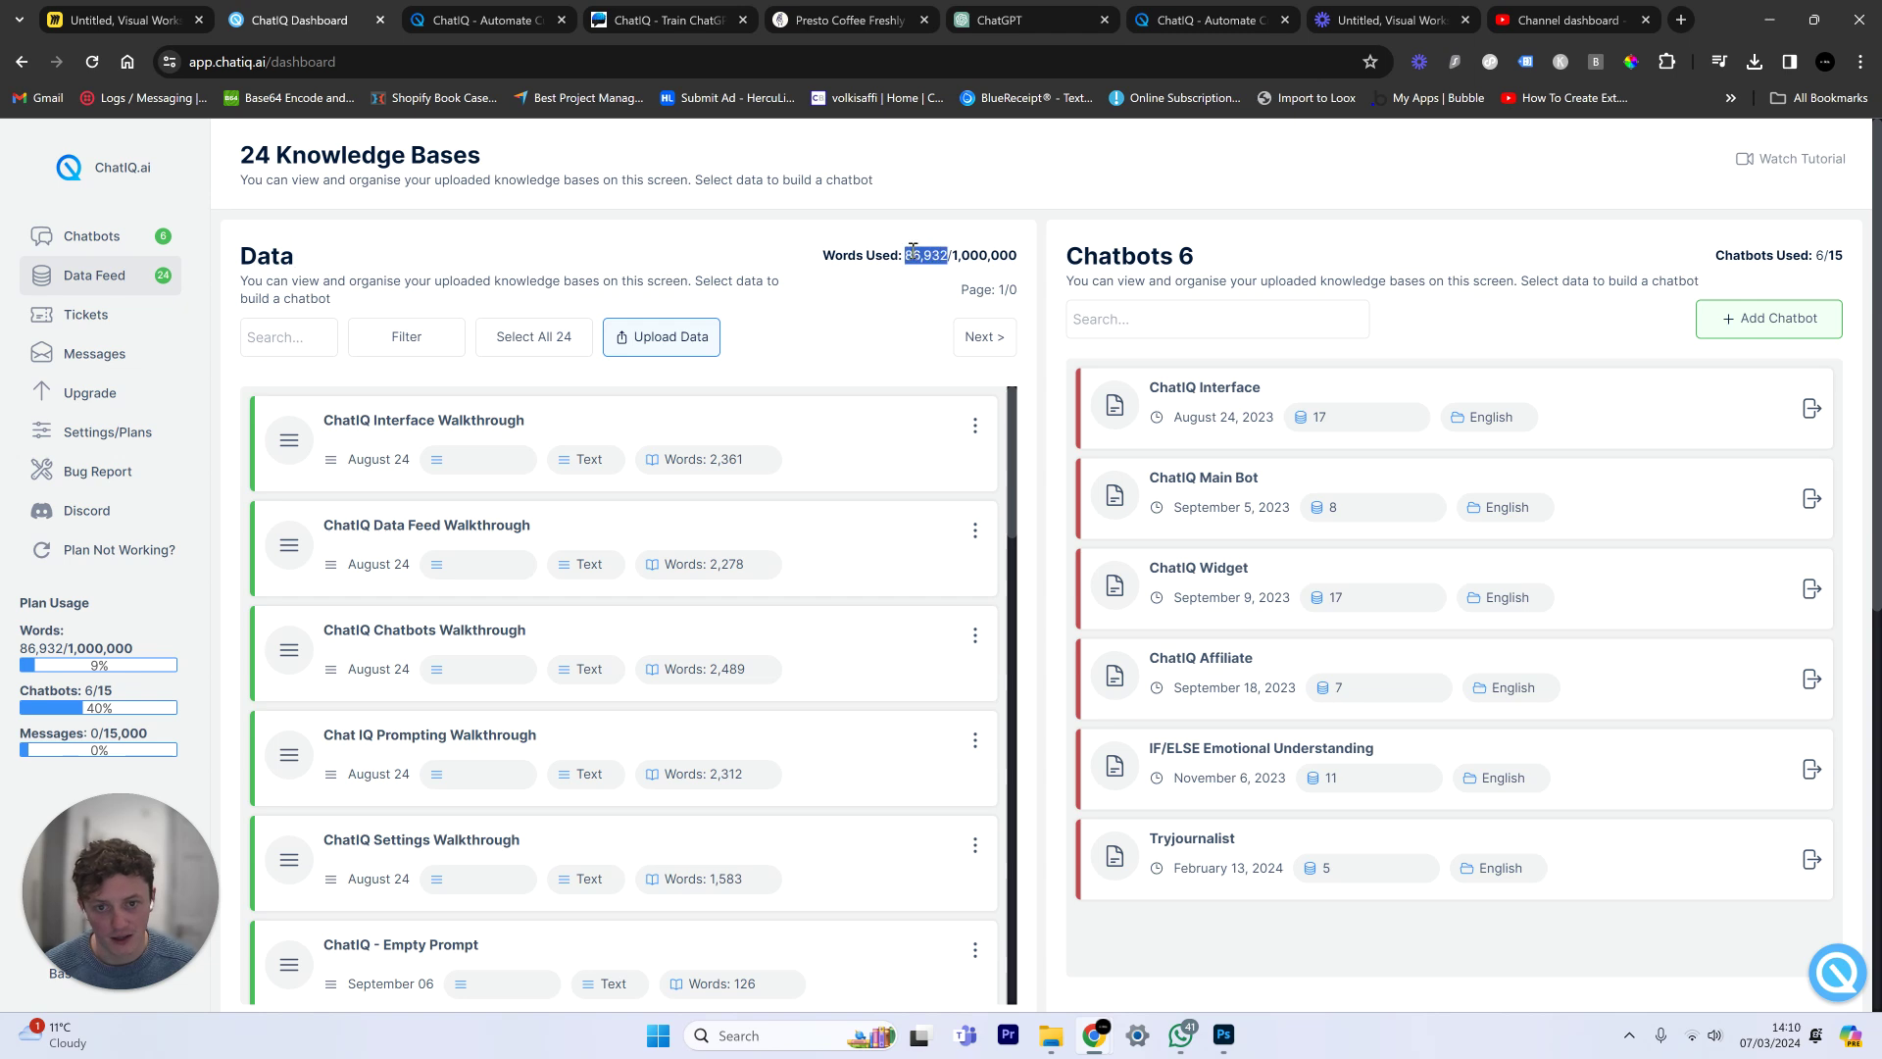
{"action": "left_click_drag", "start_coordinate": [949, 323], "coordinate": [976, 253]}
{"action": "double_click", "coordinate": [1007, 252]}
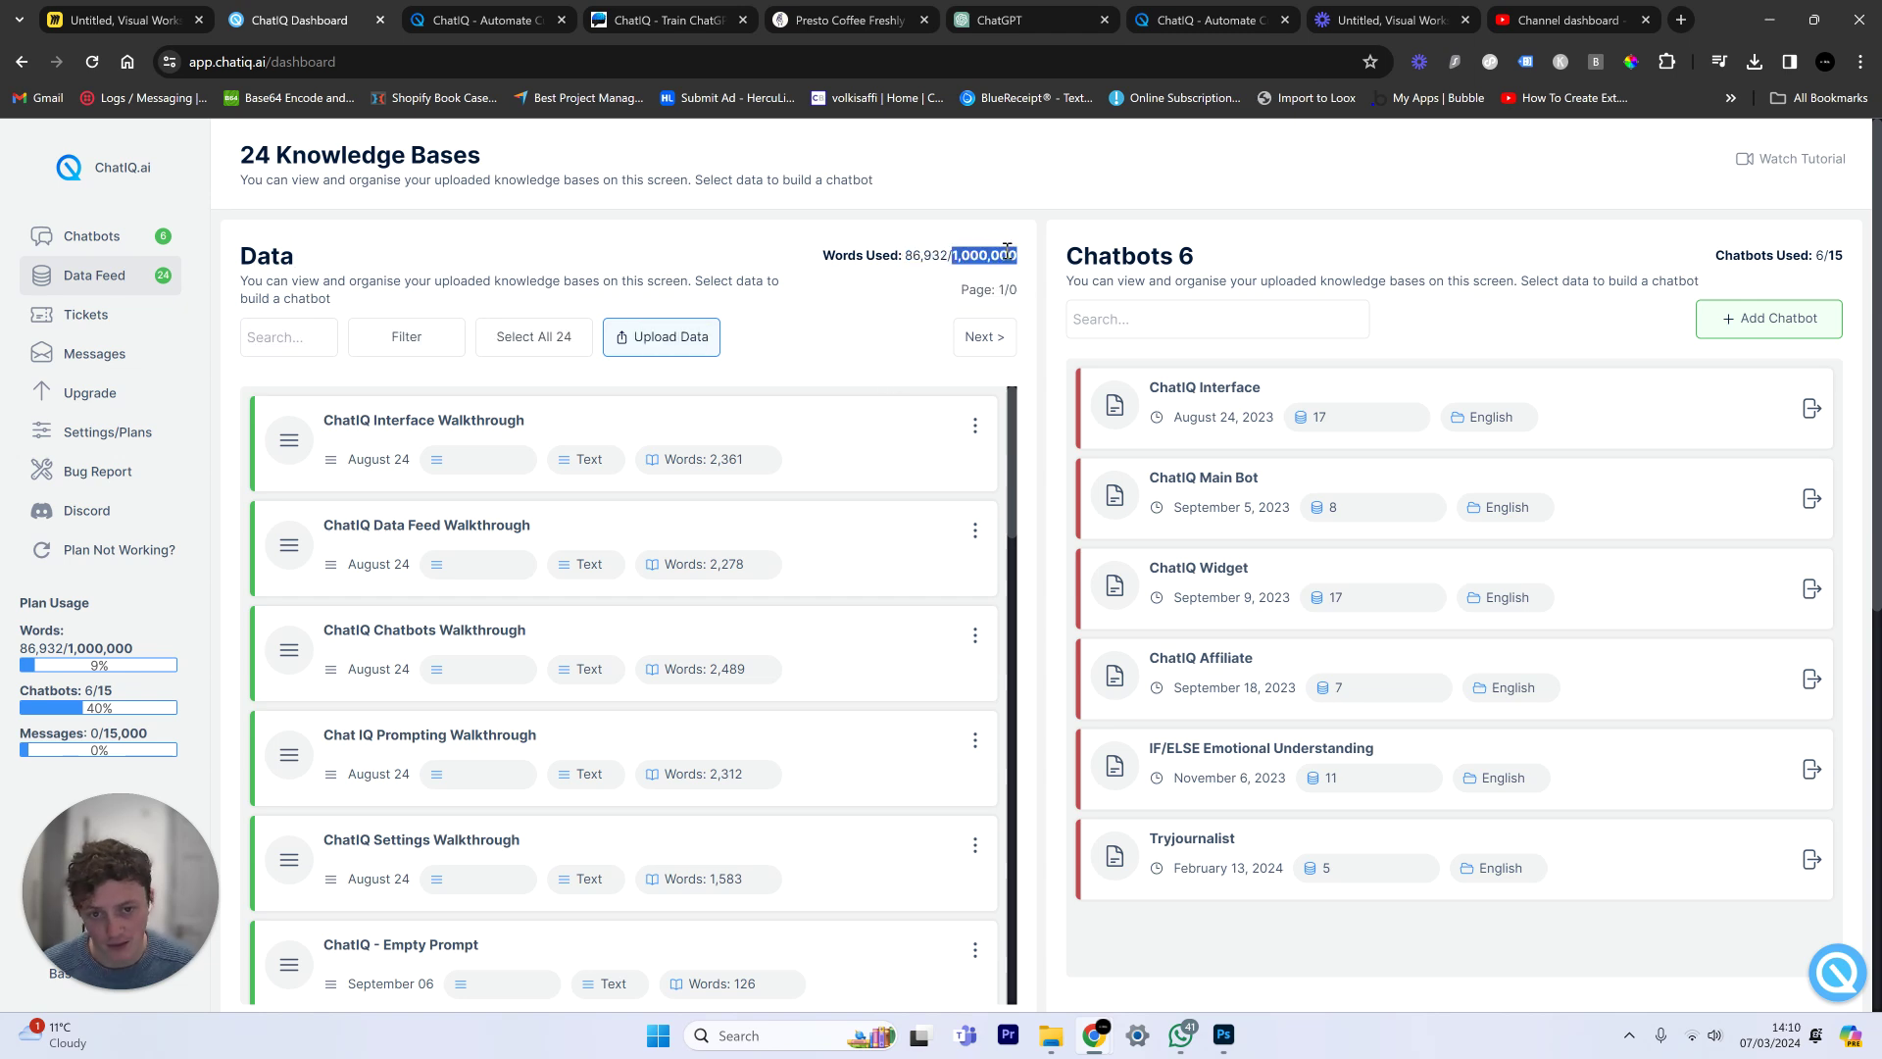
{"action": "left_click", "coordinate": [908, 286]}
Step: Review the uploaded knowledge bases in the Data list, including the text, PDF and URL sources
{"action": "scroll", "coordinate": [881, 475], "scroll_direction": "down", "scroll_amount": 10}
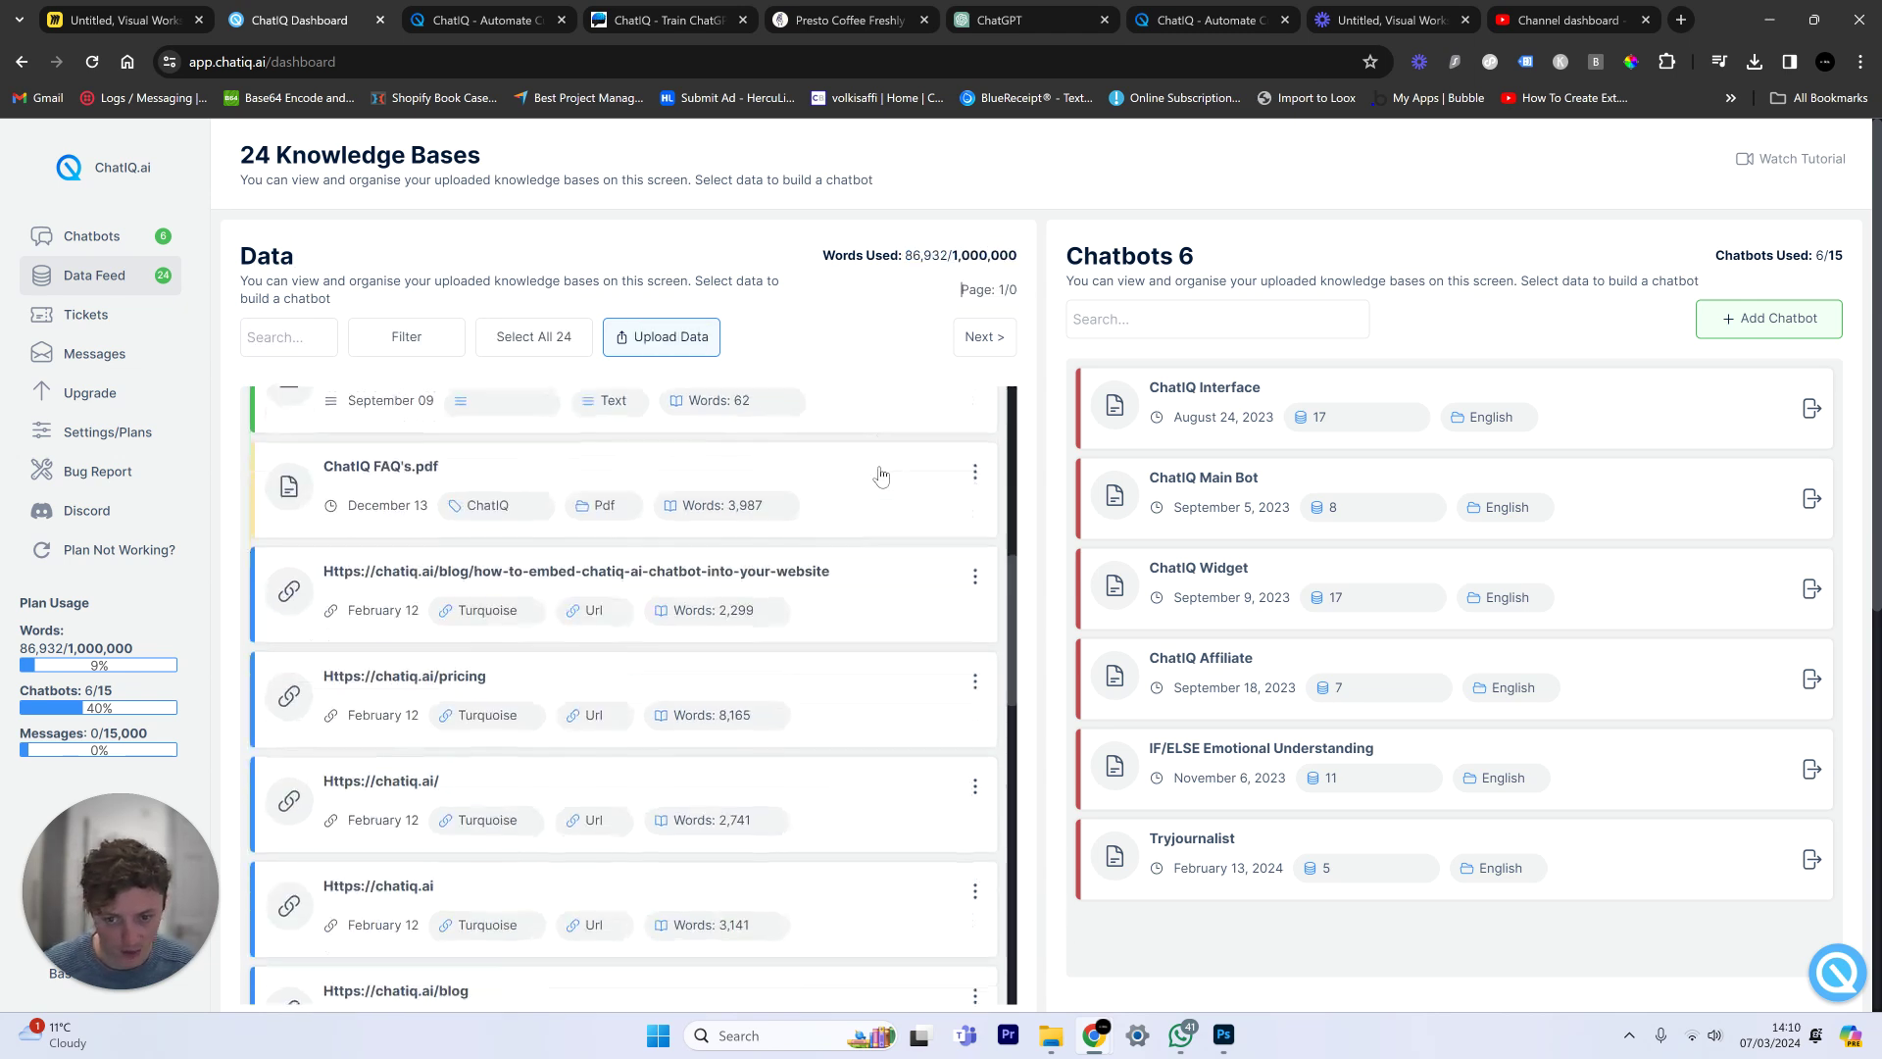
{"action": "scroll", "coordinate": [881, 475], "scroll_direction": "down", "scroll_amount": 4}
{"action": "scroll", "coordinate": [882, 475], "scroll_direction": "up", "scroll_amount": 6}
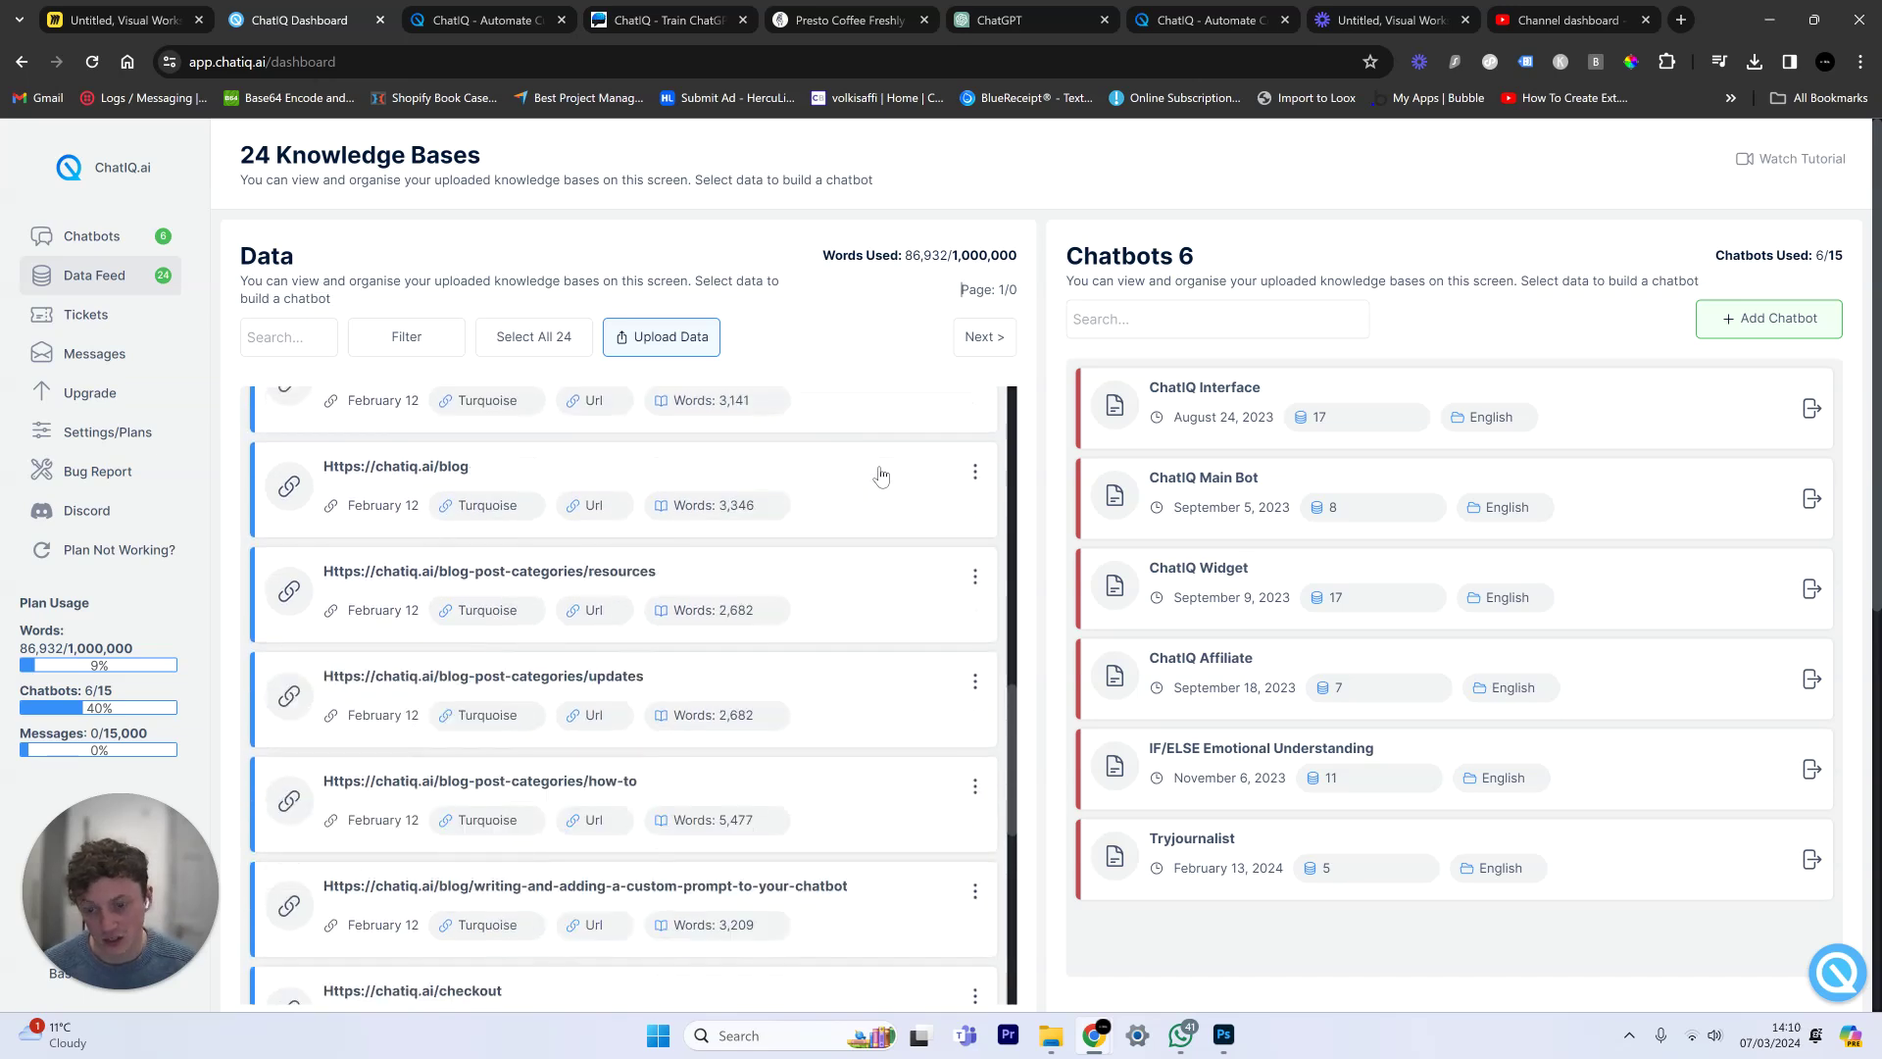
{"action": "scroll", "coordinate": [881, 475], "scroll_direction": "up", "scroll_amount": 3}
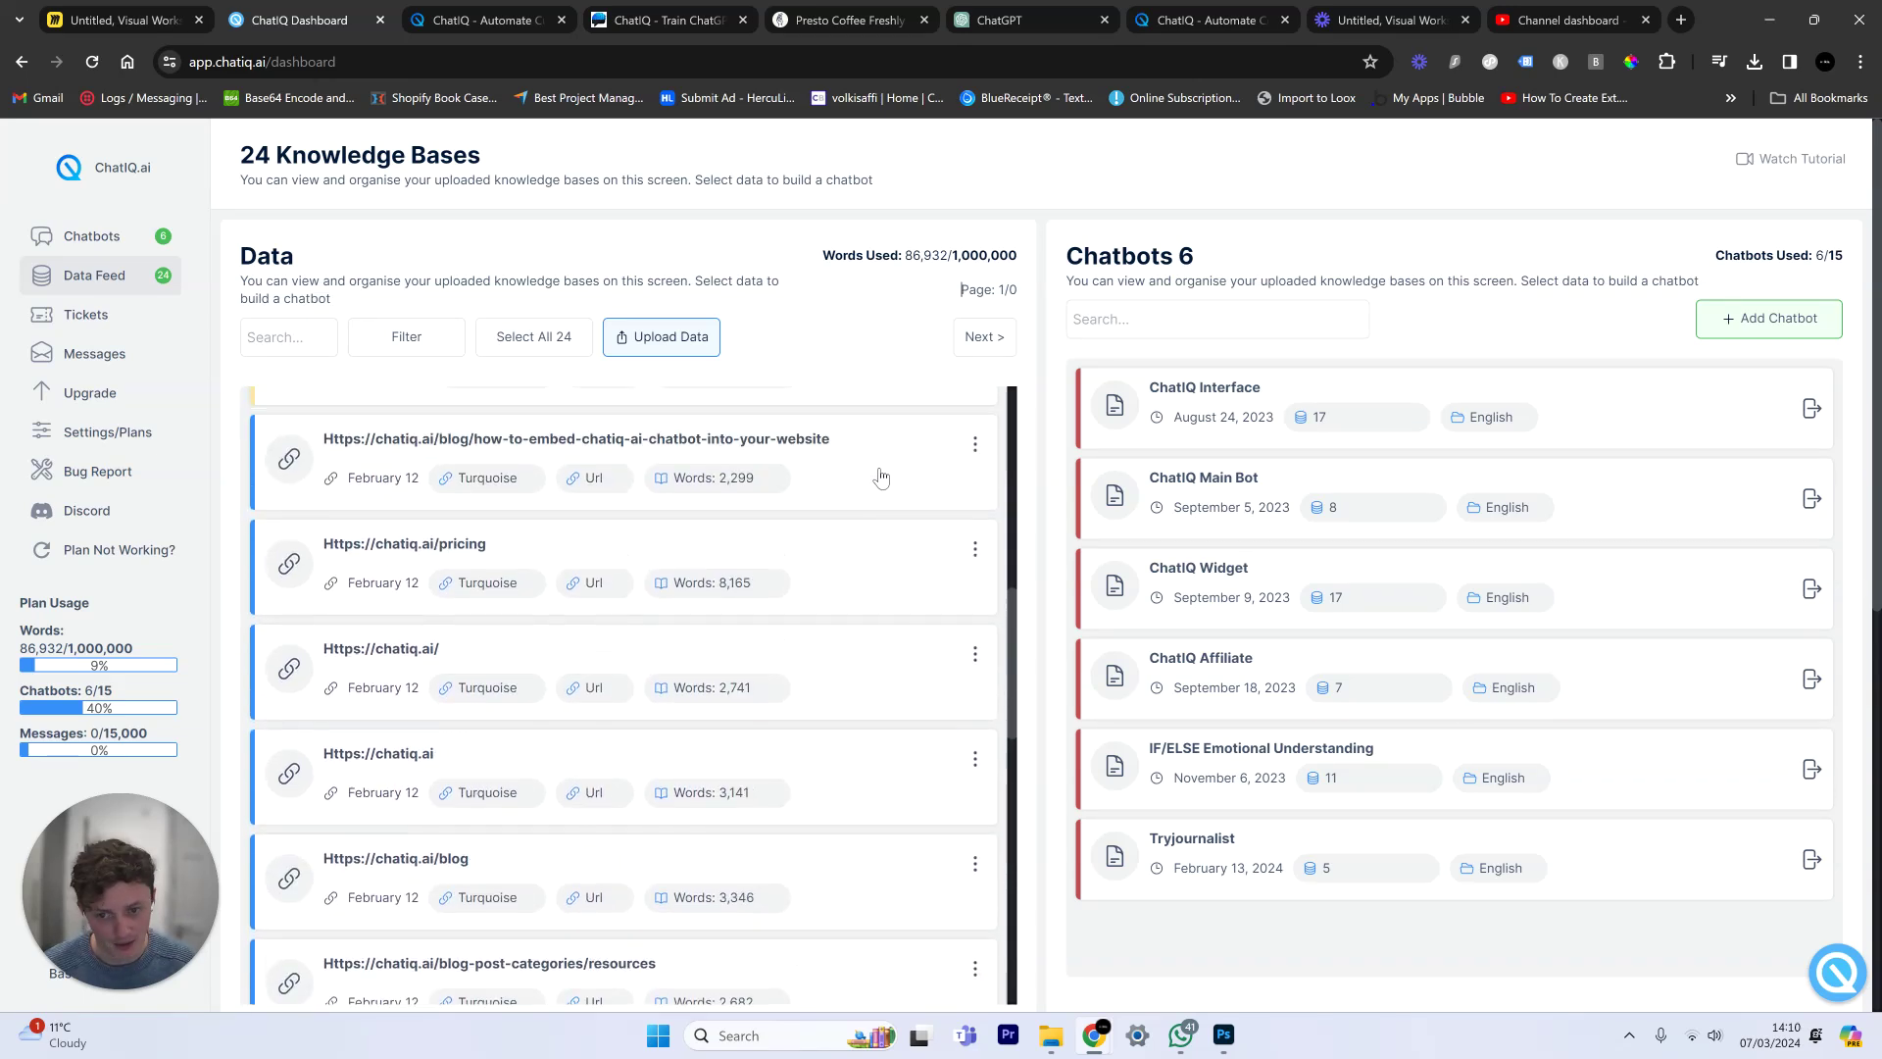
{"action": "scroll", "coordinate": [881, 477], "scroll_direction": "down", "scroll_amount": 1}
Step: Examine the URL option for uploading data, choose the ChatIQ tag, and leave the dialog without uploading
{"action": "left_click", "coordinate": [611, 330]}
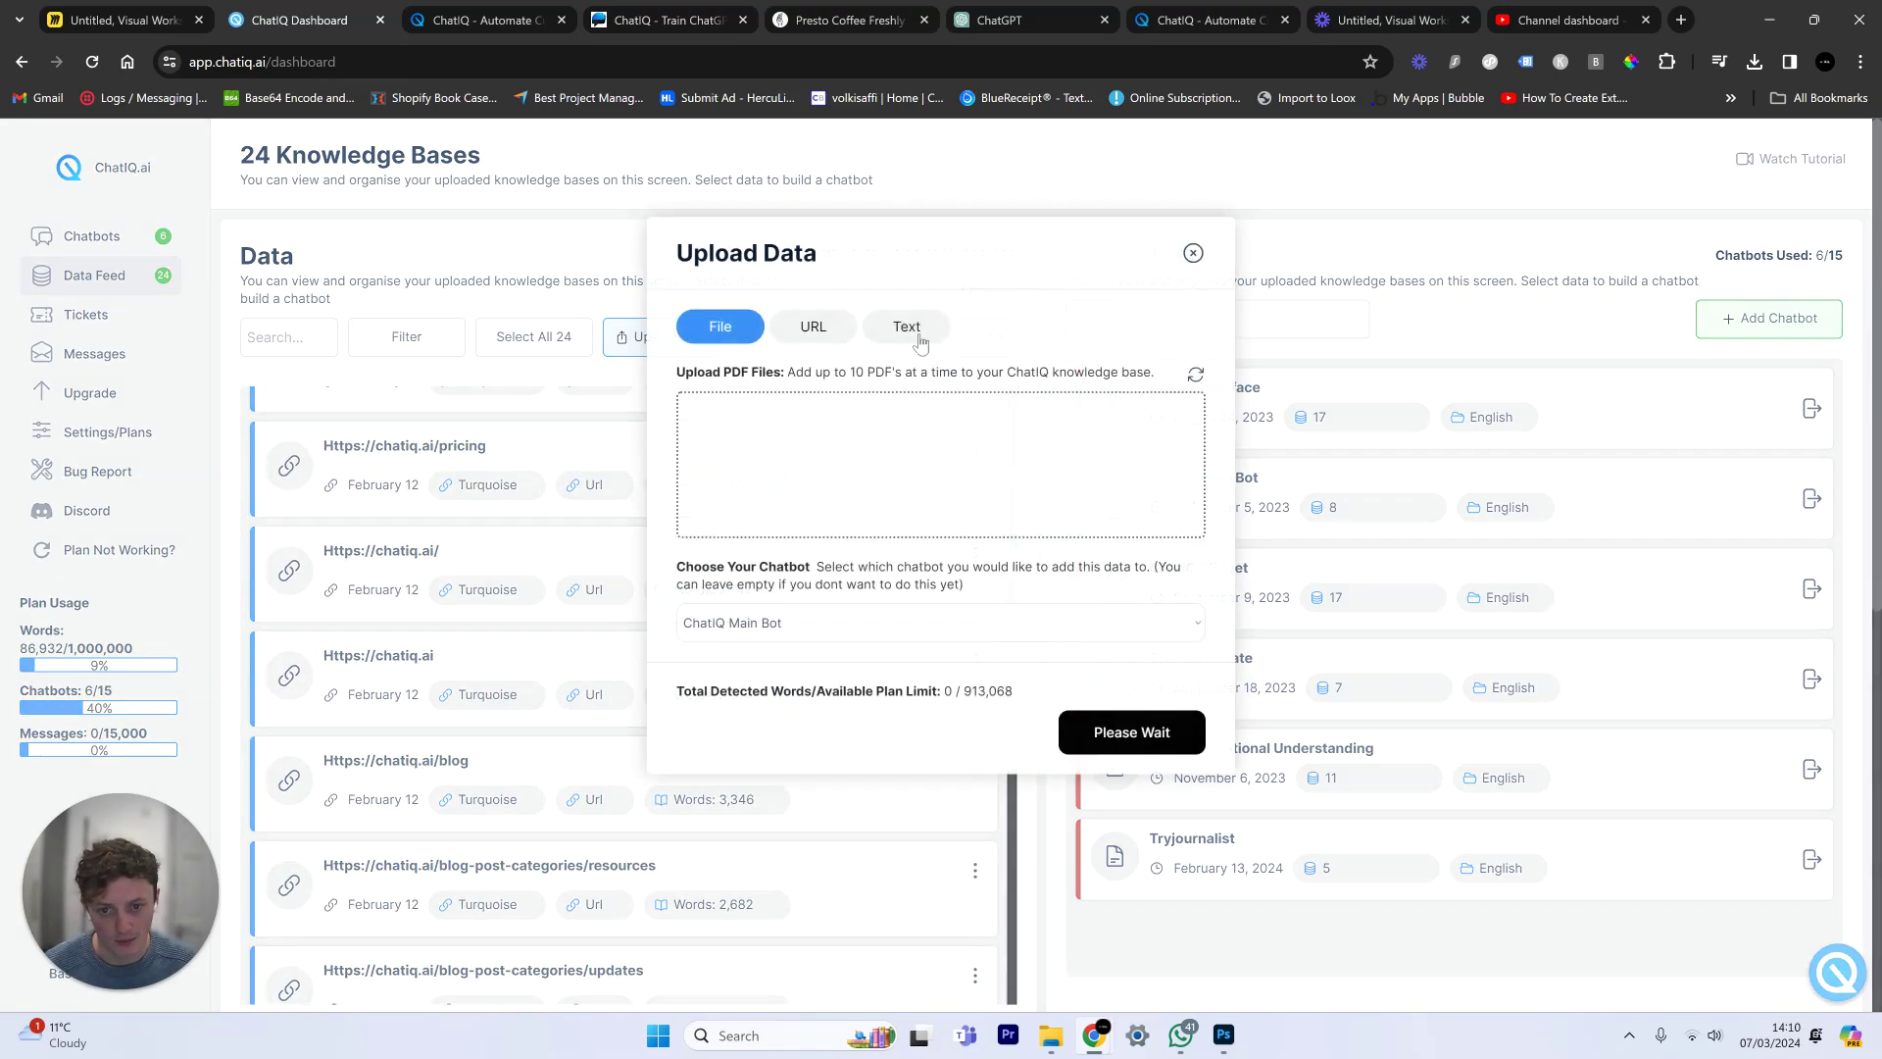
{"action": "left_click", "coordinate": [821, 328]}
{"action": "left_click", "coordinate": [744, 481]}
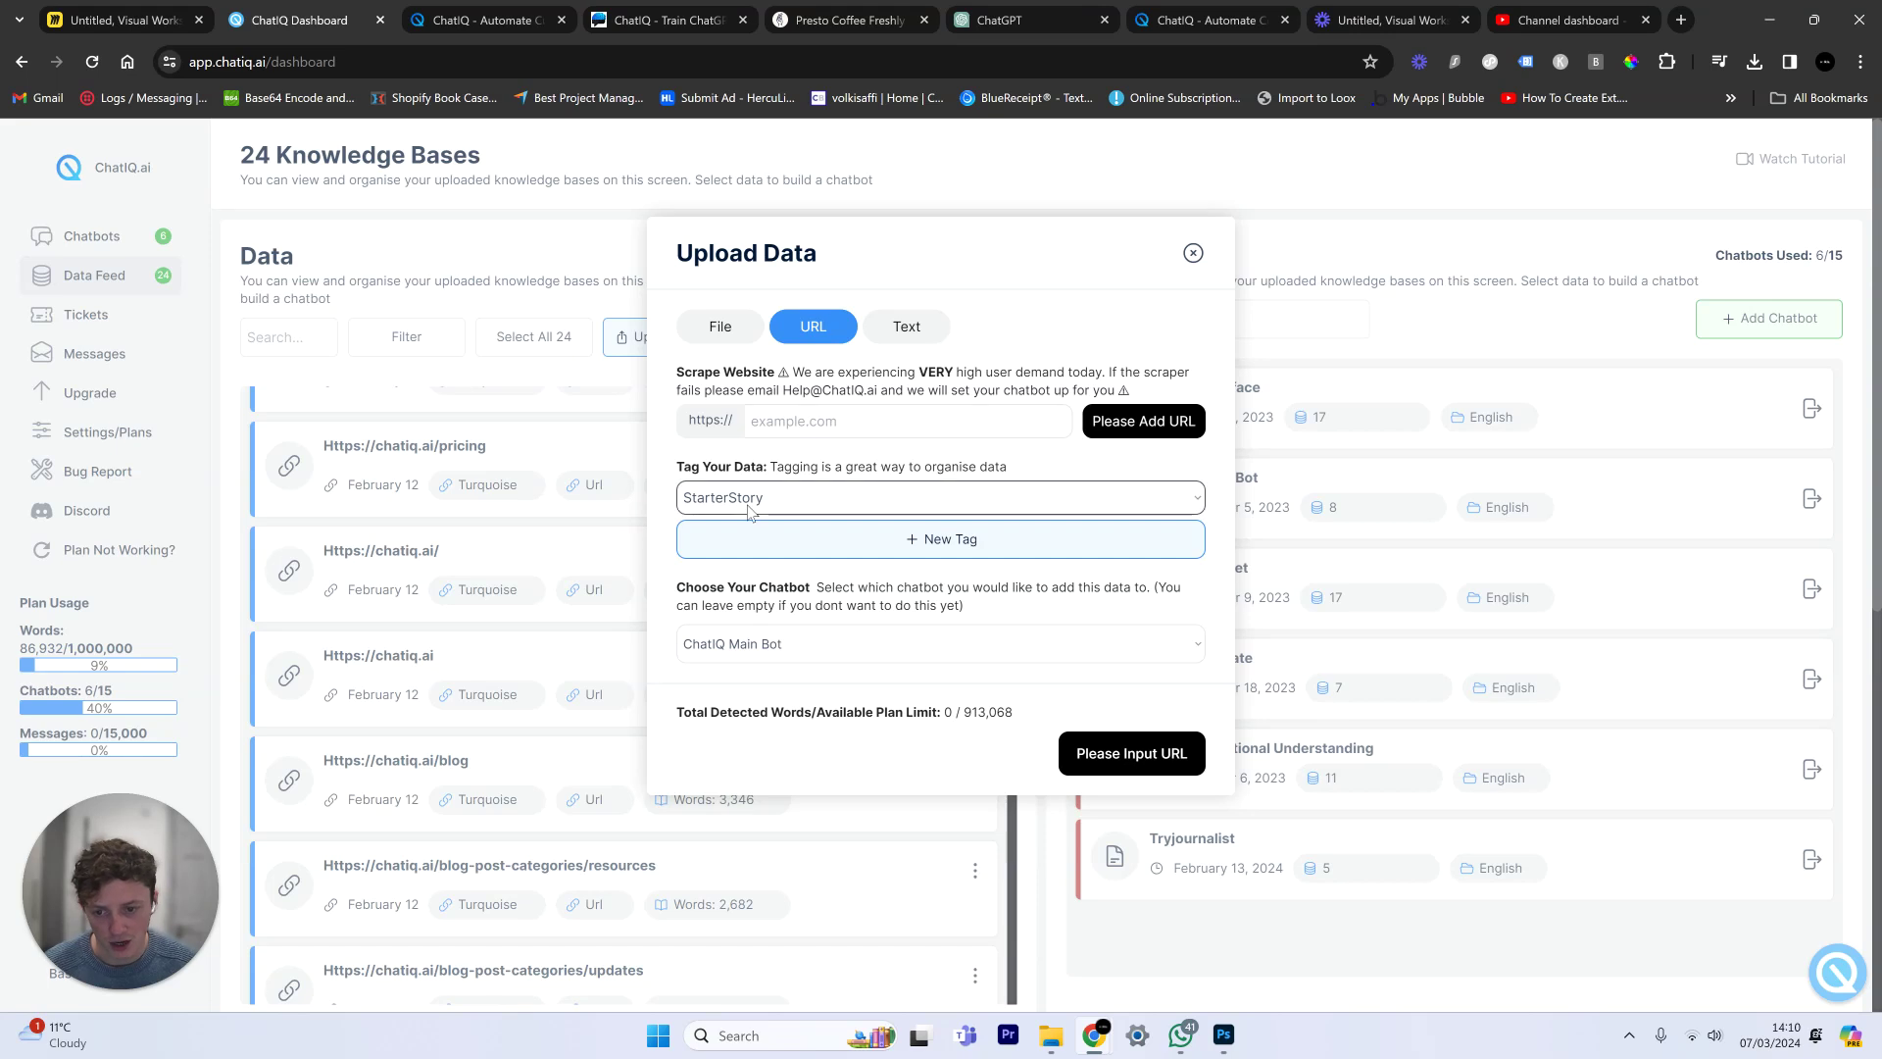
{"action": "left_click", "coordinate": [747, 524]}
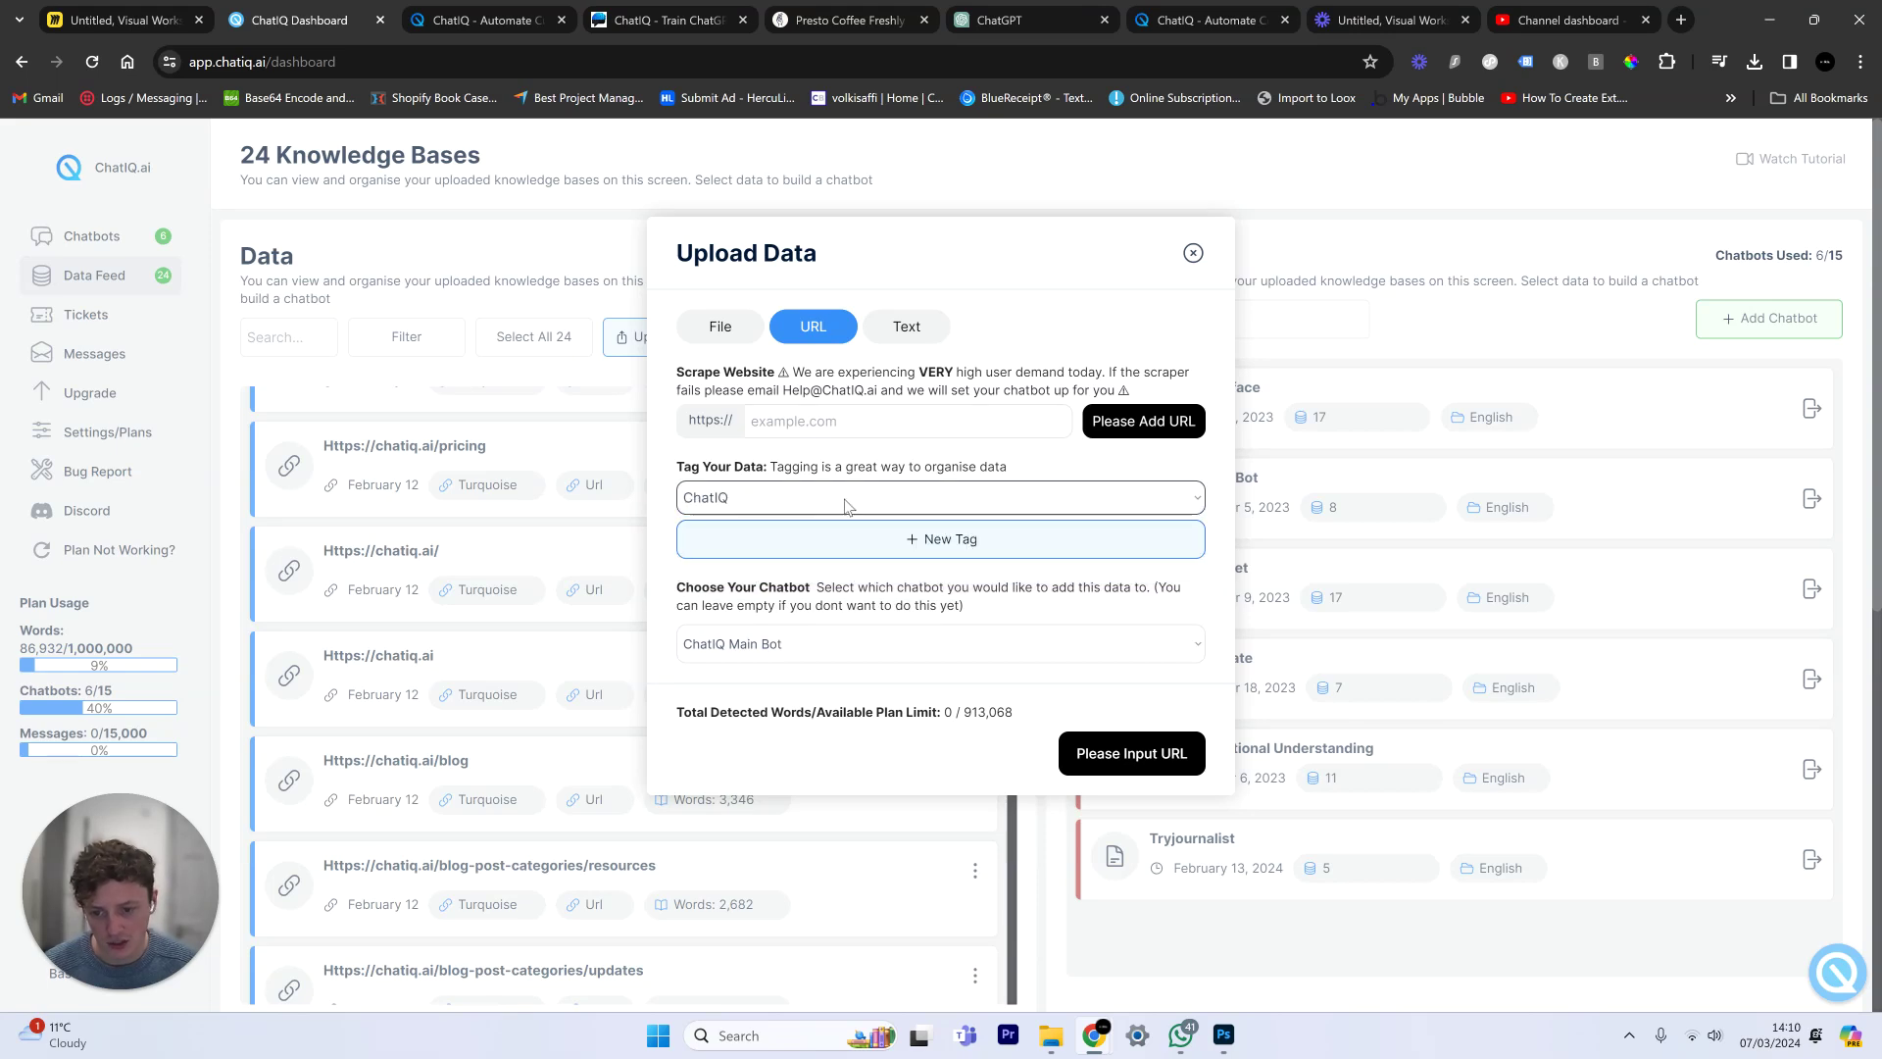
{"action": "left_click", "coordinate": [524, 343]}
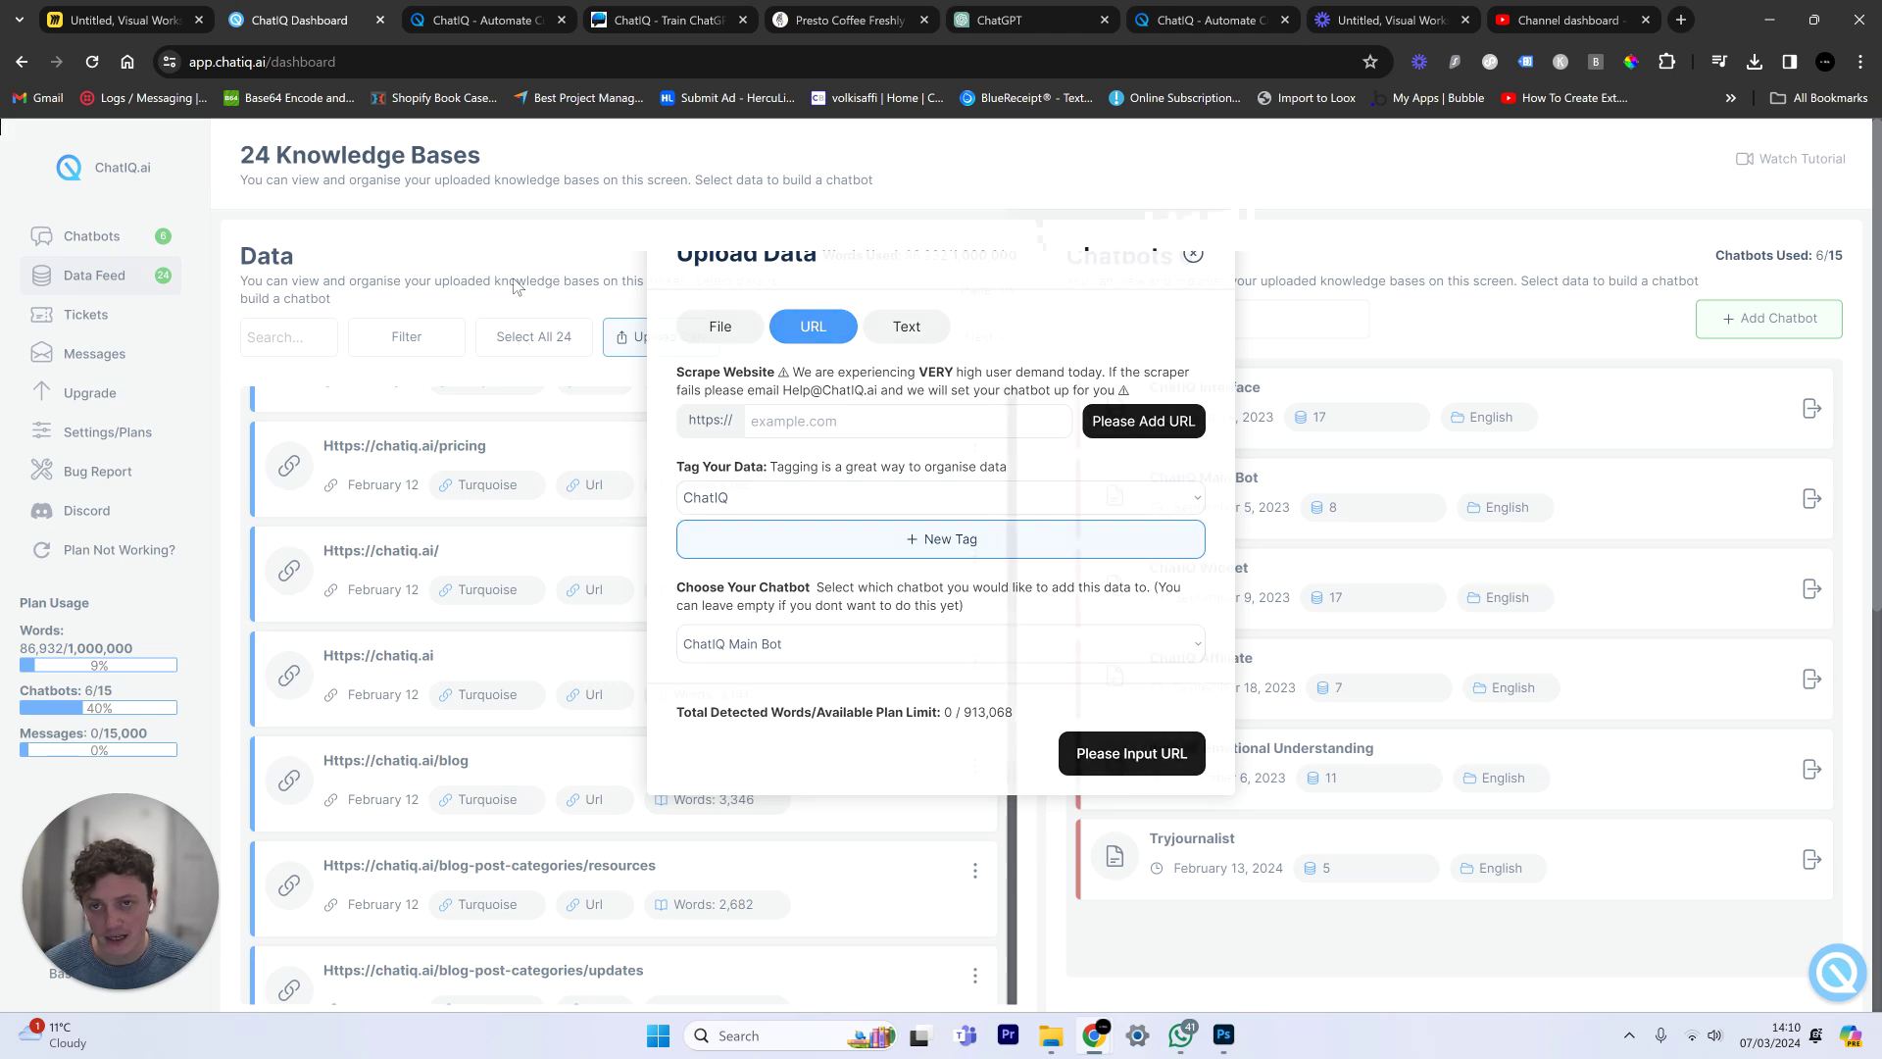
Step: Switch to the Miro board and move the delivery chat screenshot slightly higher
{"action": "left_click", "coordinate": [106, 22]}
{"action": "right_click", "coordinate": [469, 321]}
{"action": "left_click", "coordinate": [310, 330]}
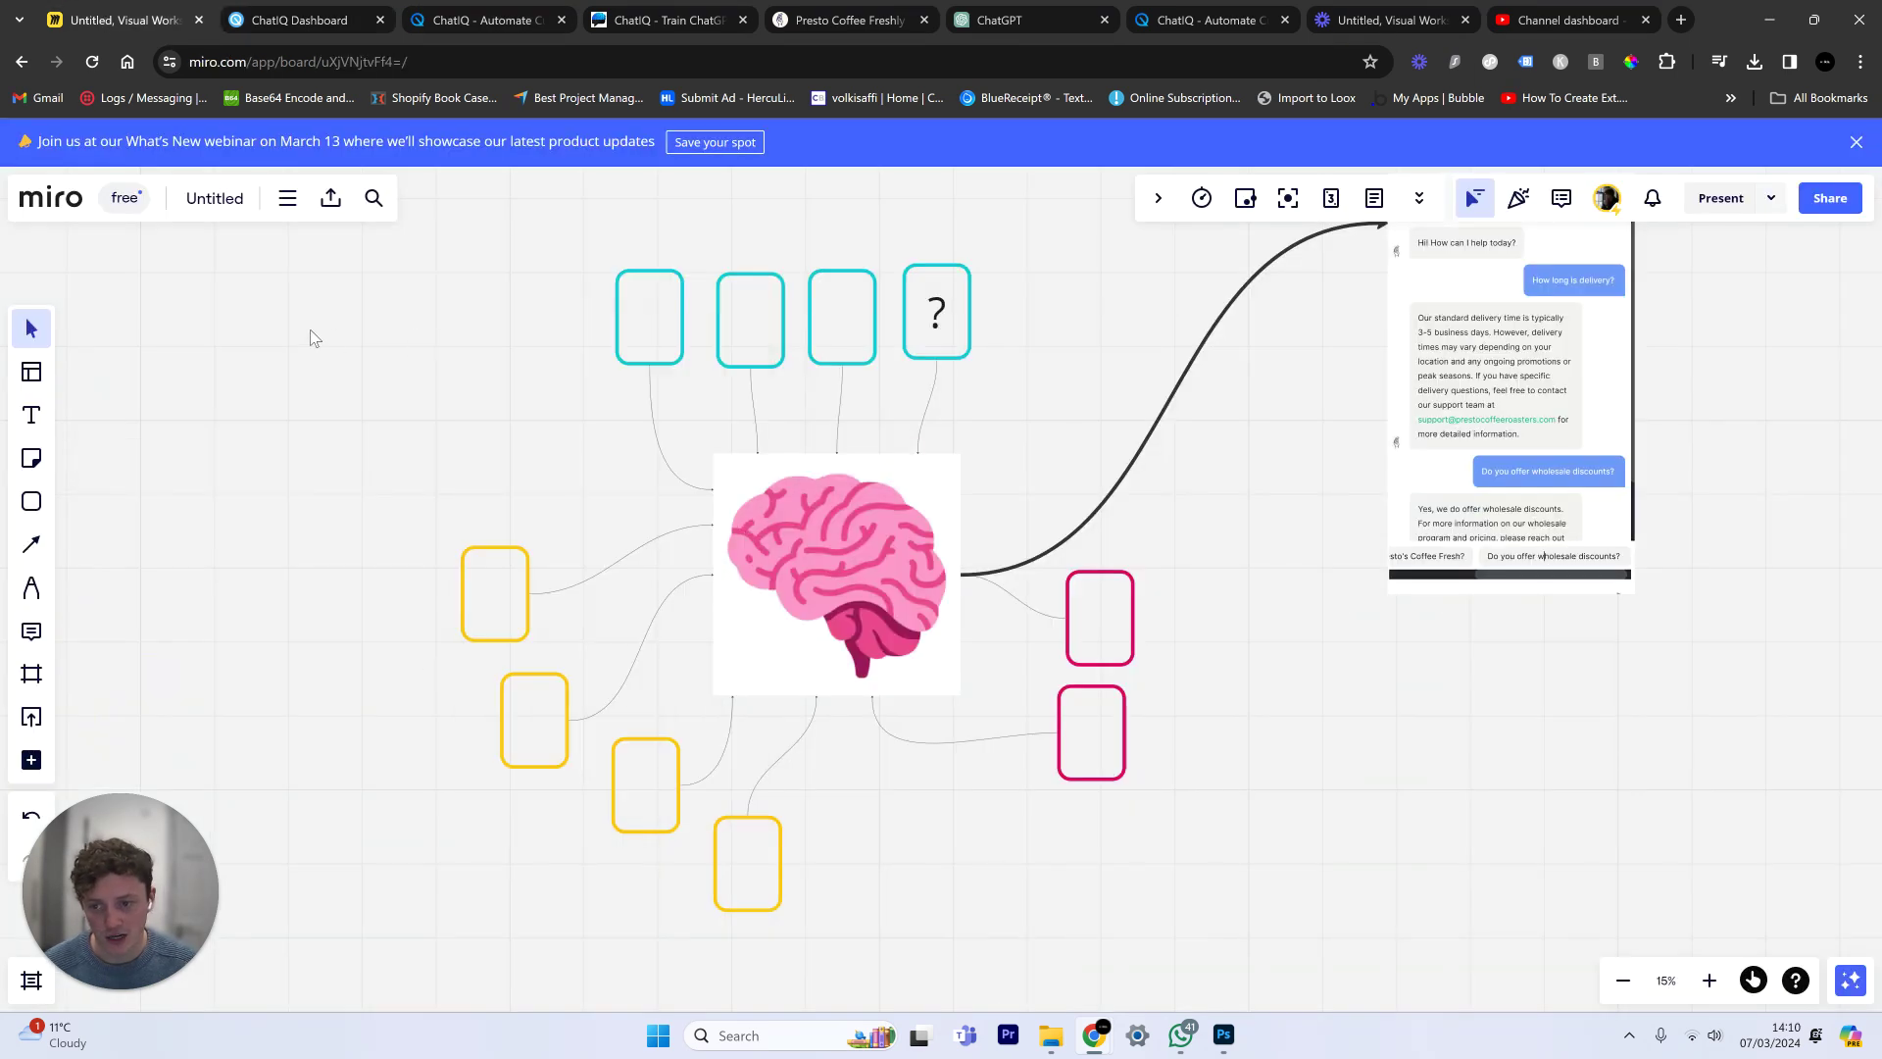
{"action": "mouse_move", "coordinate": [323, 333]}
{"action": "left_mouse_down"}
{"action": "mouse_move", "coordinate": [484, 449]}
{"action": "mouse_move", "coordinate": [494, 437]}
{"action": "left_mouse_up"}
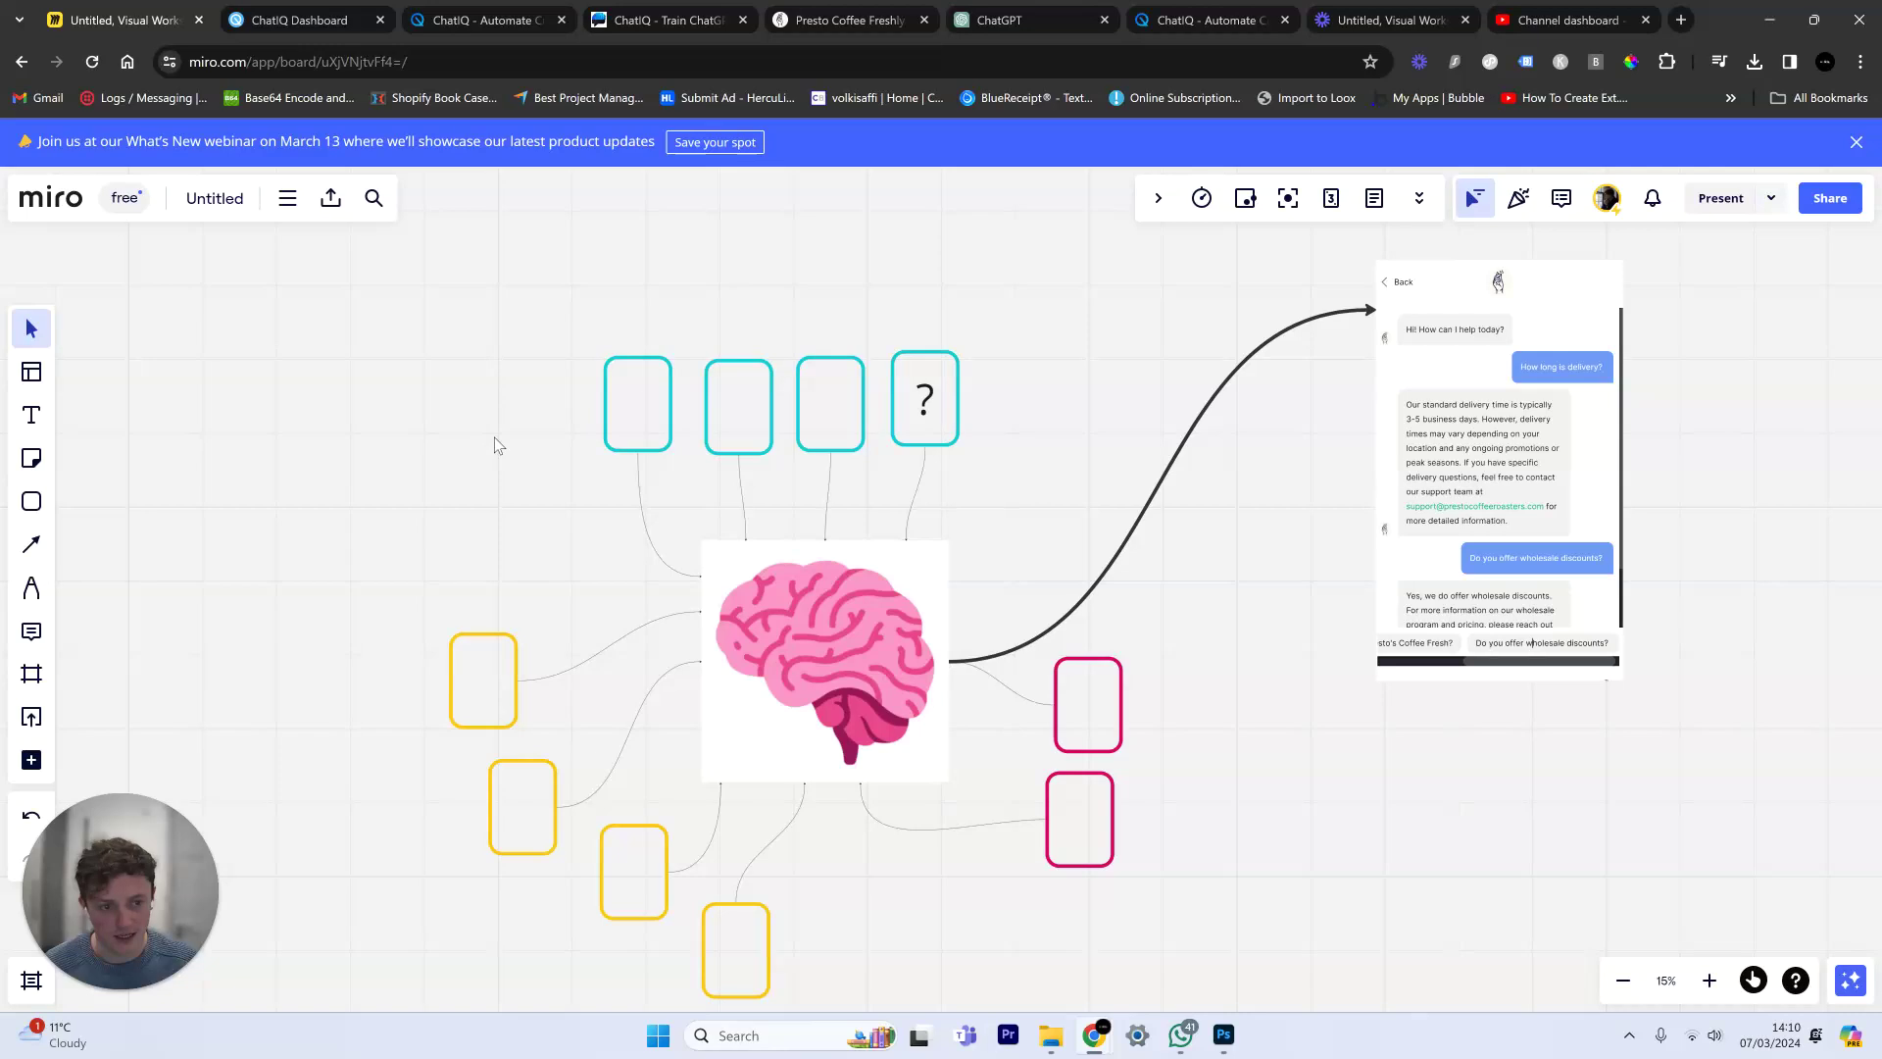
{"action": "left_click_drag", "start_coordinate": [1473, 512], "coordinate": [1456, 460]}
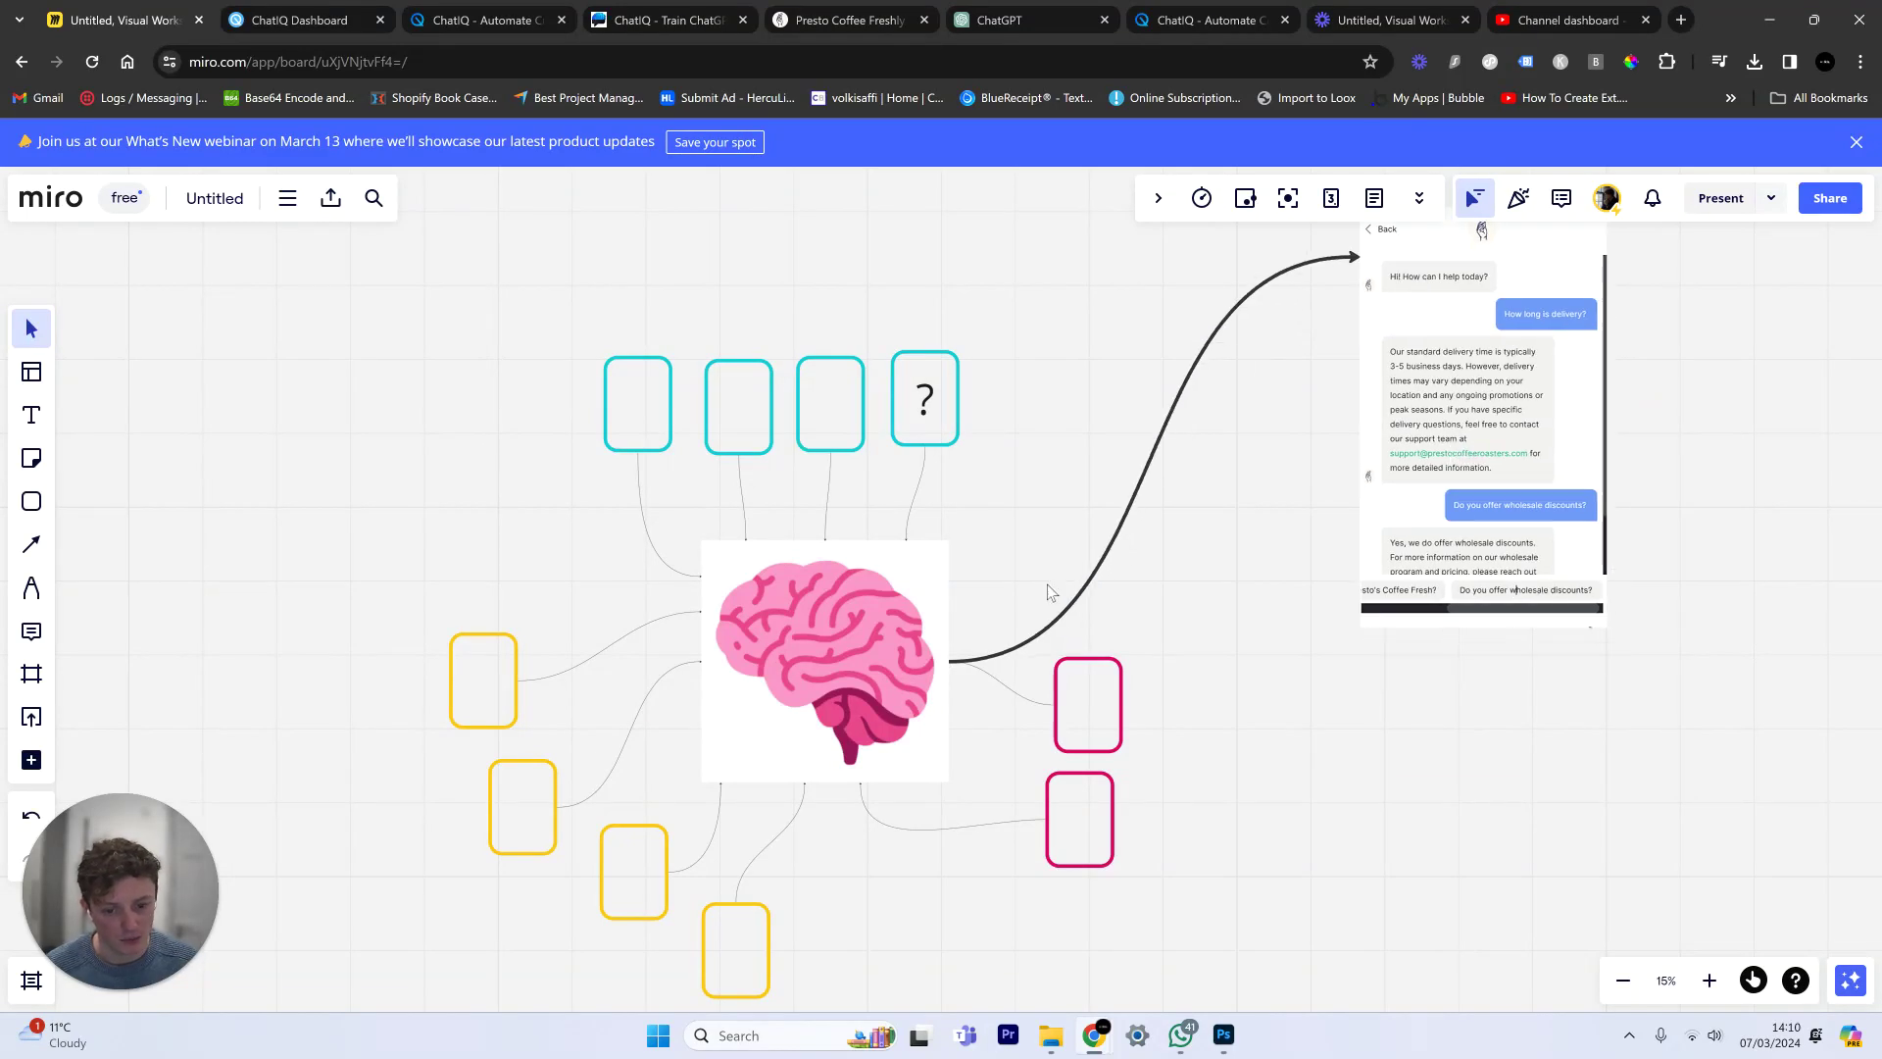
Step: Reattach the start of the thick arrow from the brain to the cyan question-mark box, and clear the selection
{"action": "left_click", "coordinate": [1152, 458]}
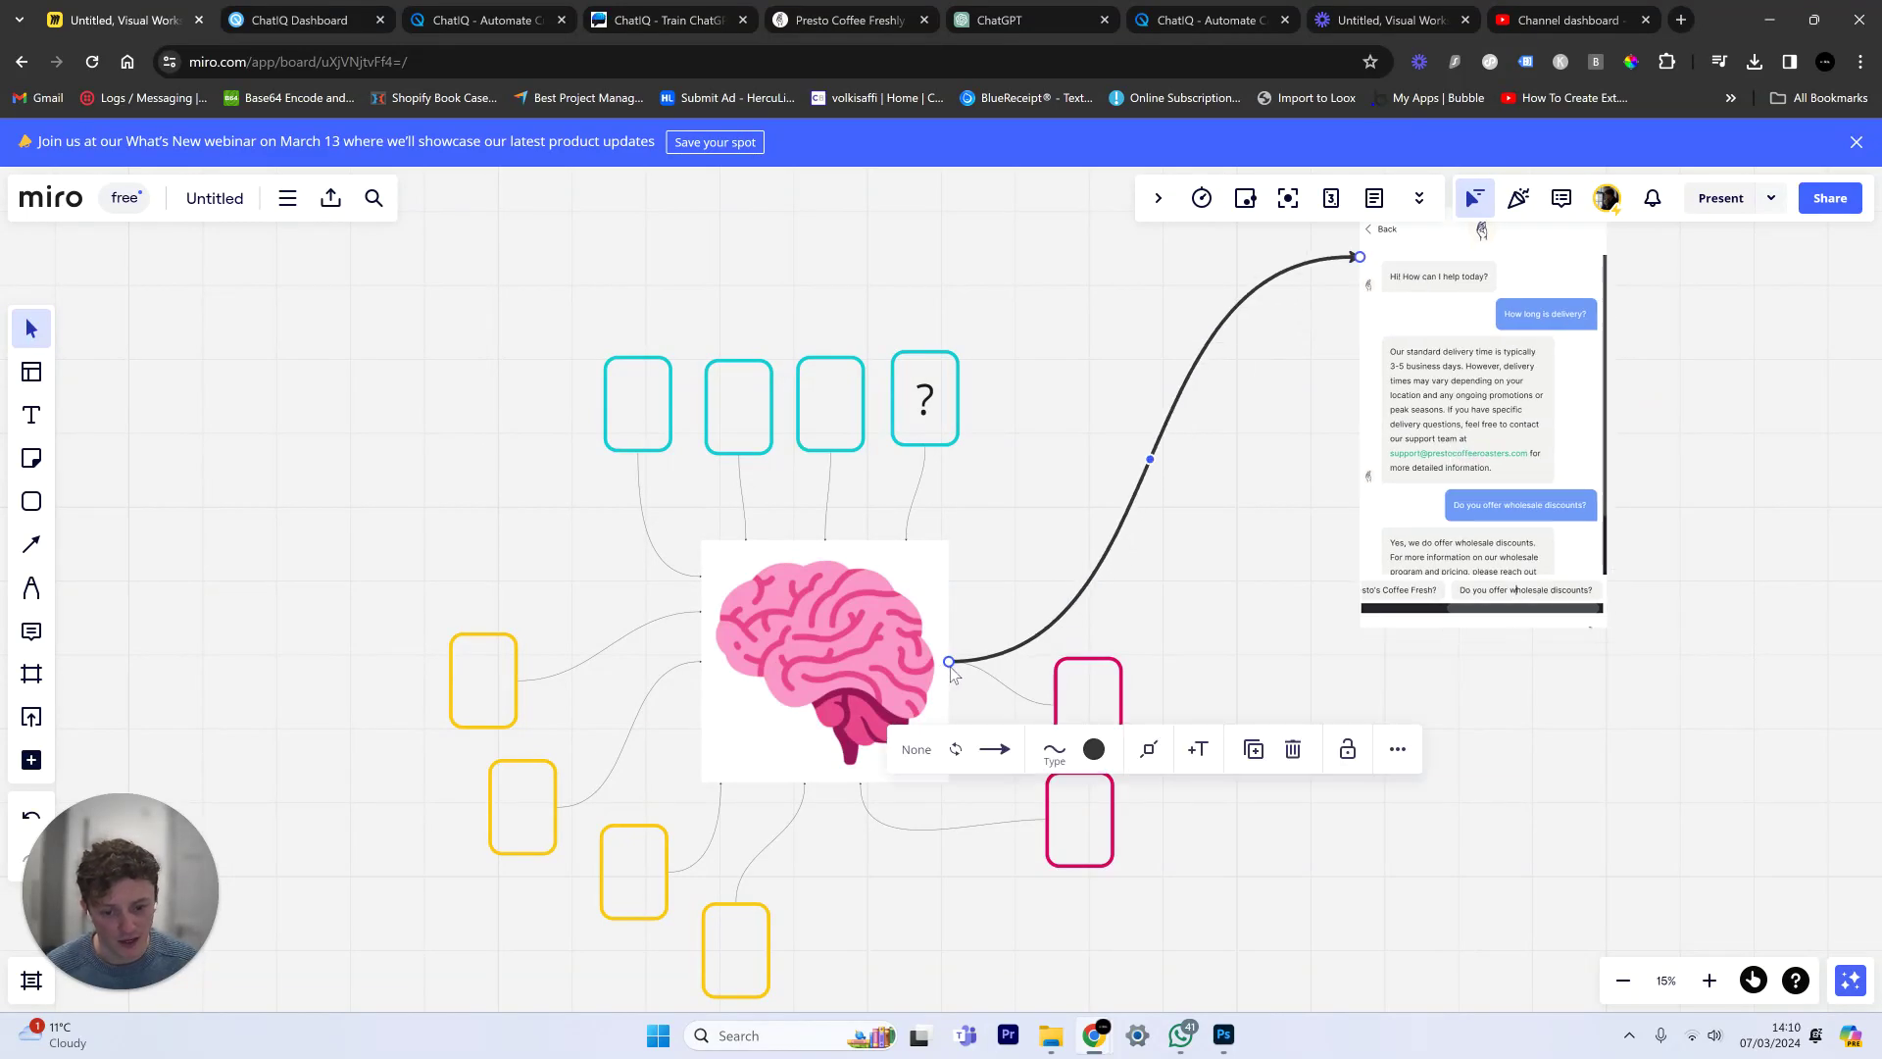
{"action": "left_click_drag", "start_coordinate": [950, 667], "coordinate": [992, 397]}
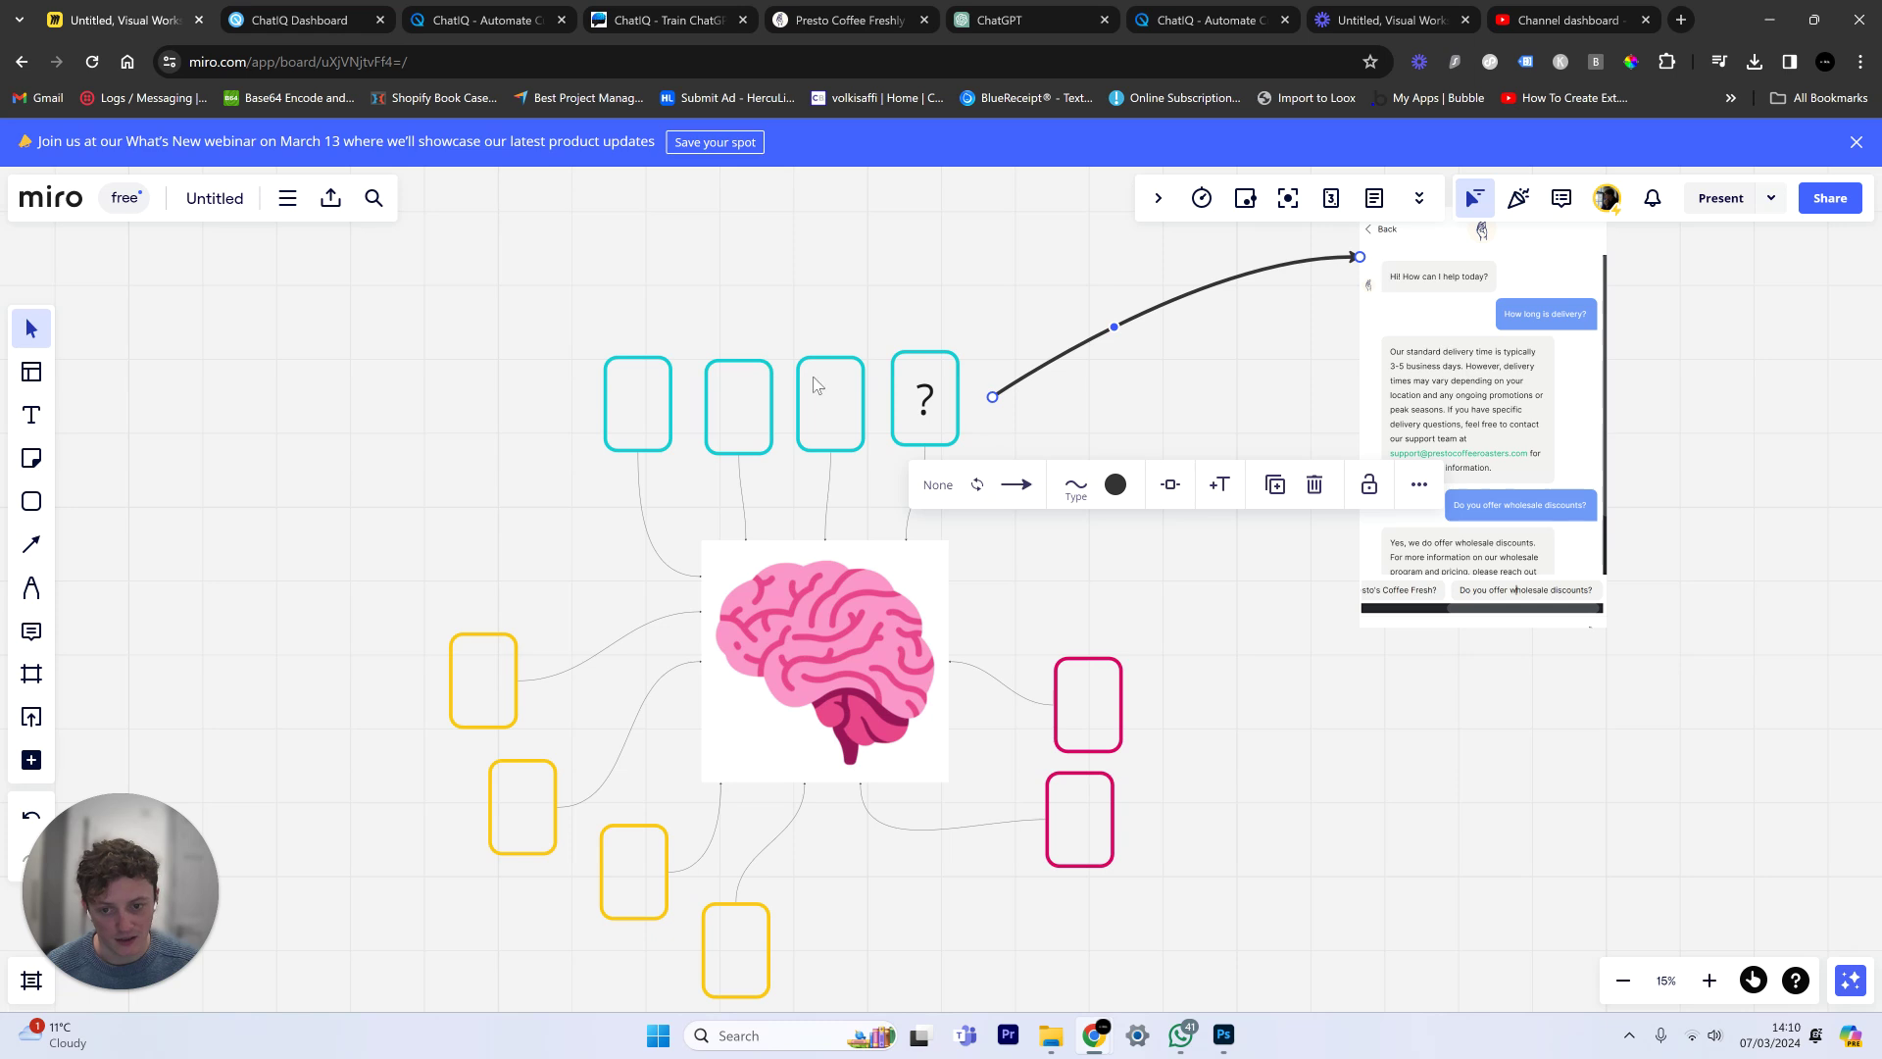
{"action": "left_click_drag", "start_coordinate": [993, 398], "coordinate": [959, 399]}
{"action": "left_click_drag", "start_coordinate": [1572, 402], "coordinate": [1238, 360]}
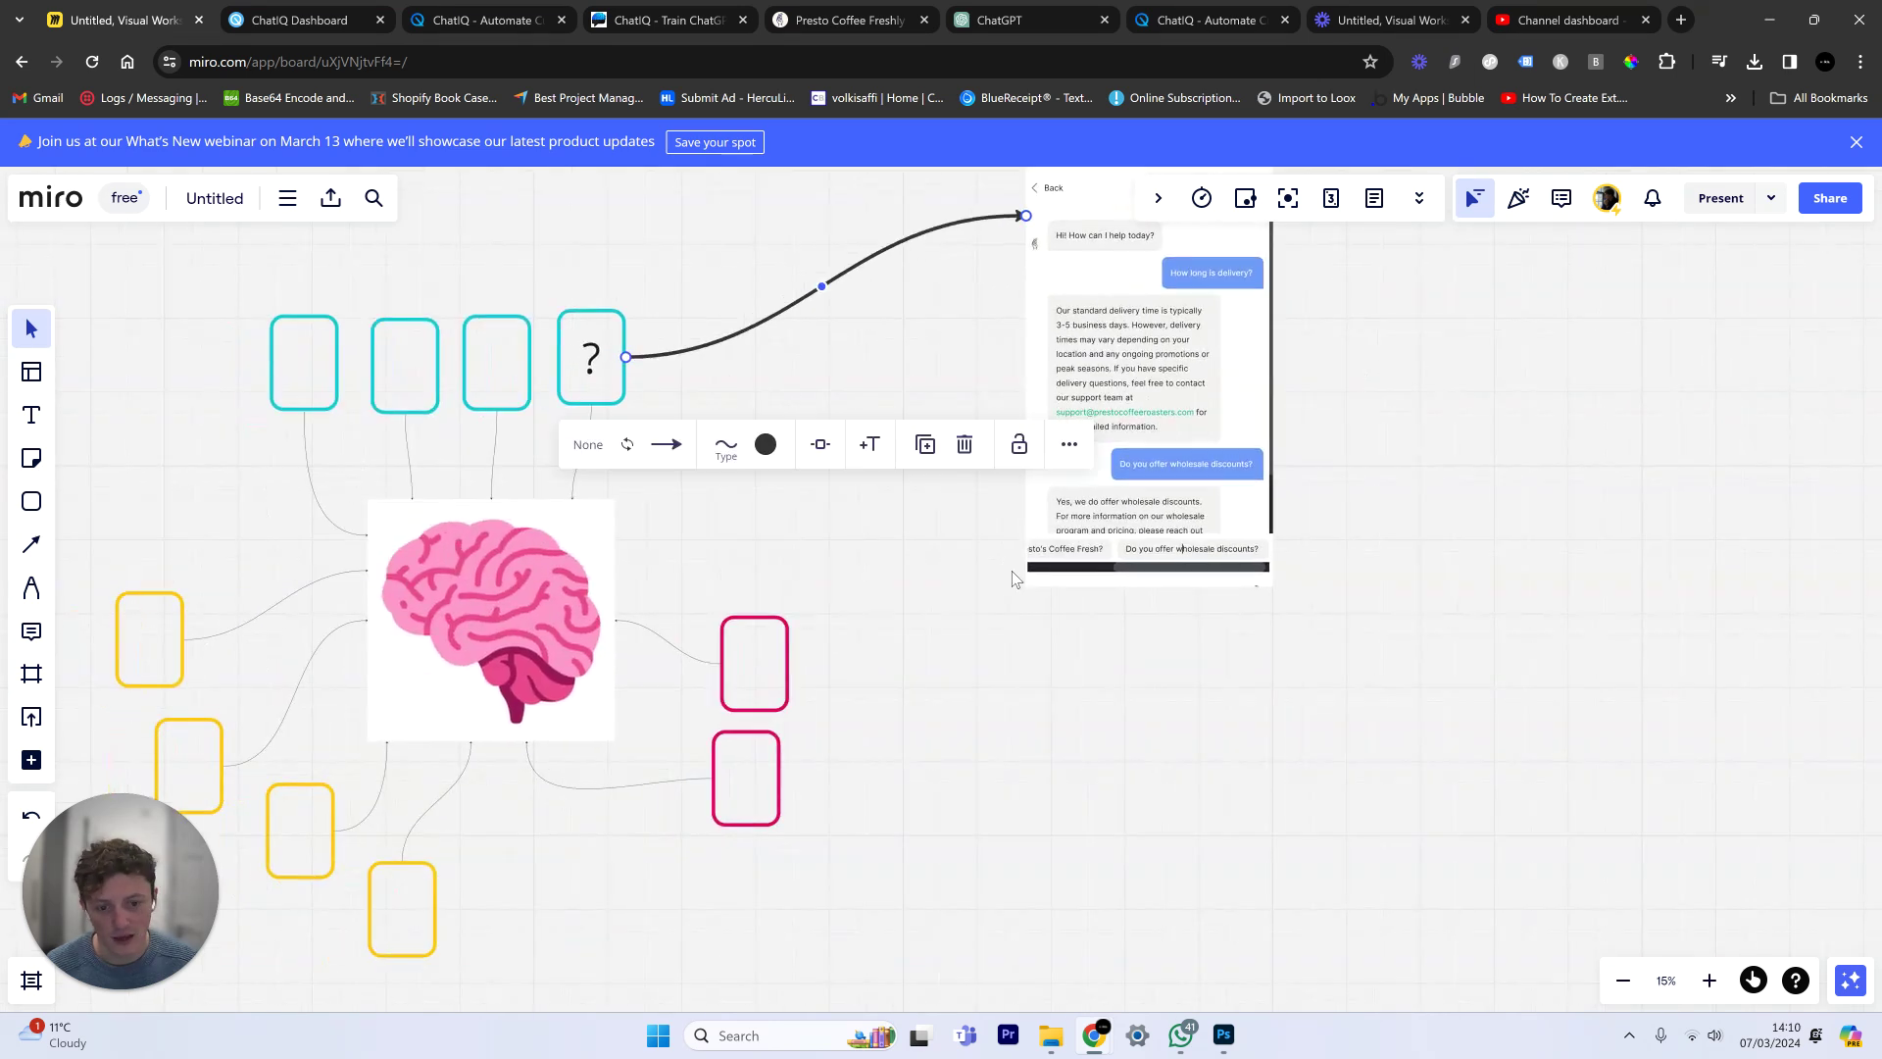
{"action": "left_click", "coordinate": [1190, 518]}
{"action": "left_click", "coordinate": [799, 722]}
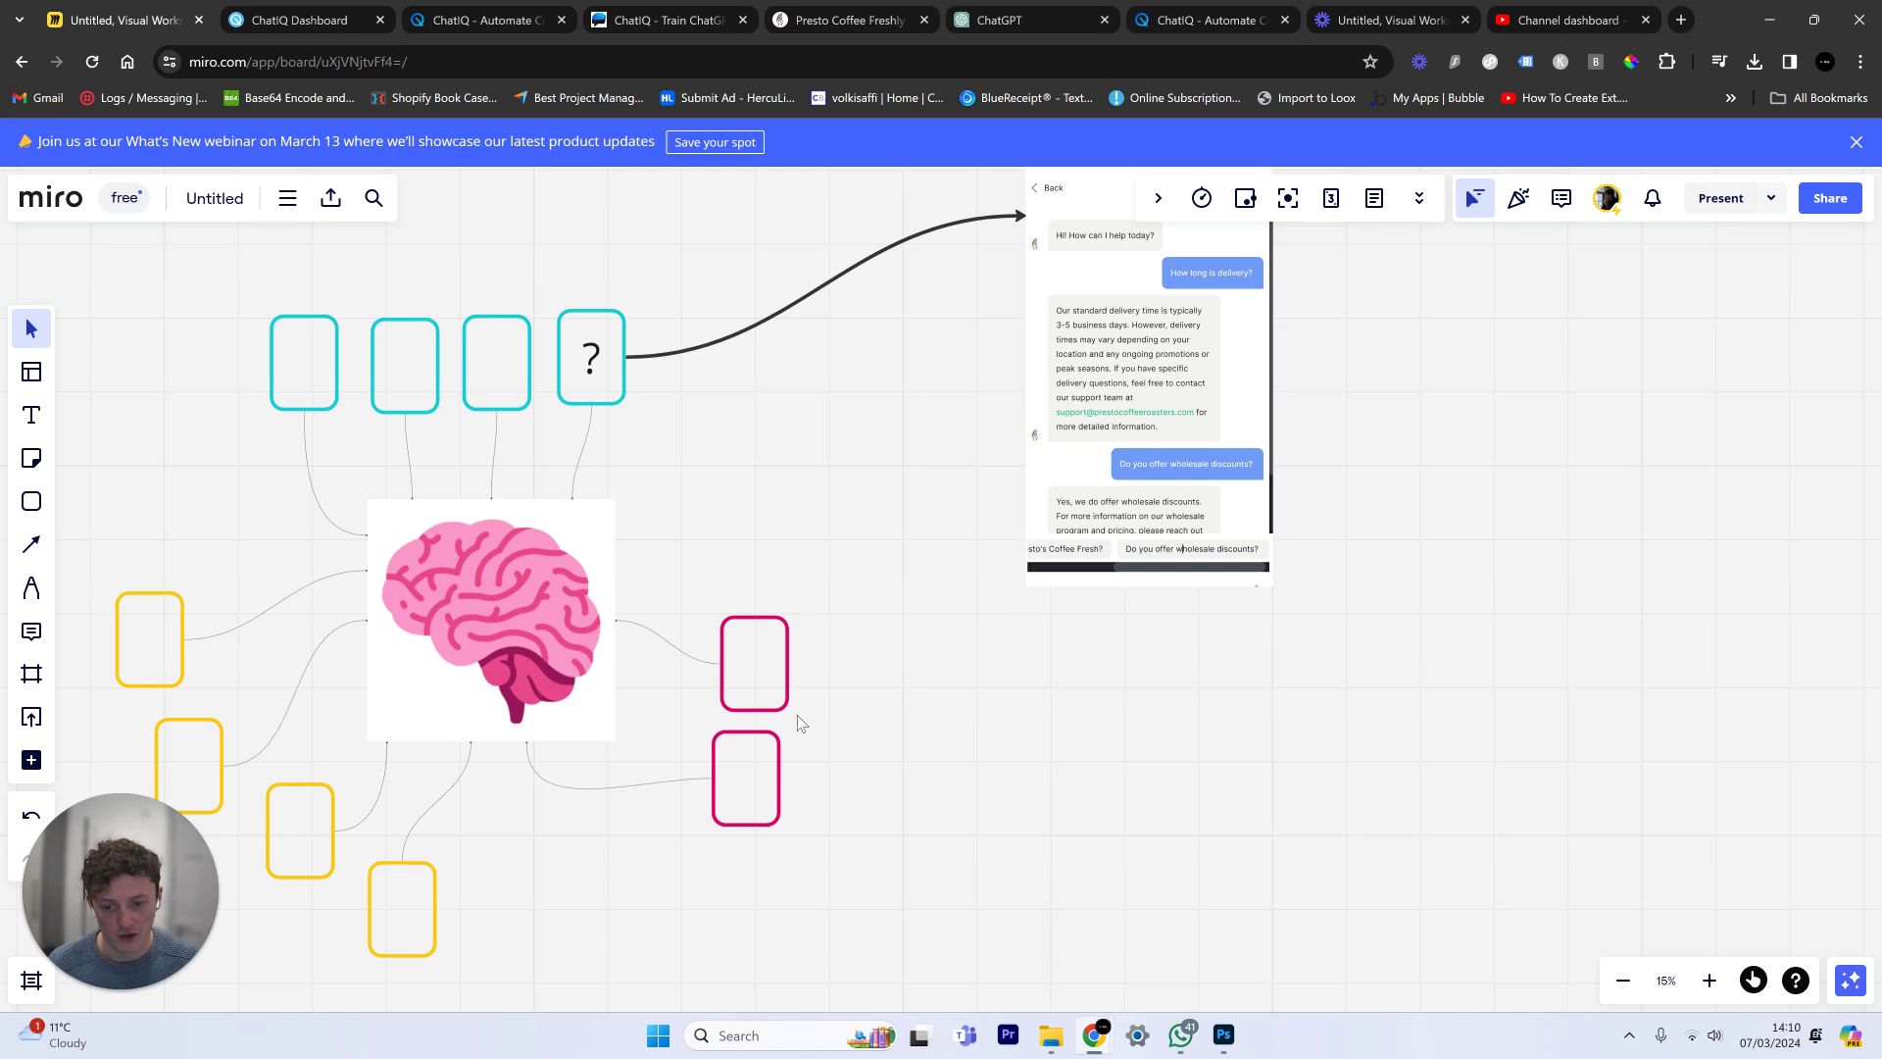
Step: Examine the arrow from the lower red box to the subscription chat screenshot, and the row of cyan boxes
{"action": "scroll", "coordinate": [1092, 450], "scroll_direction": "down", "scroll_amount": 5}
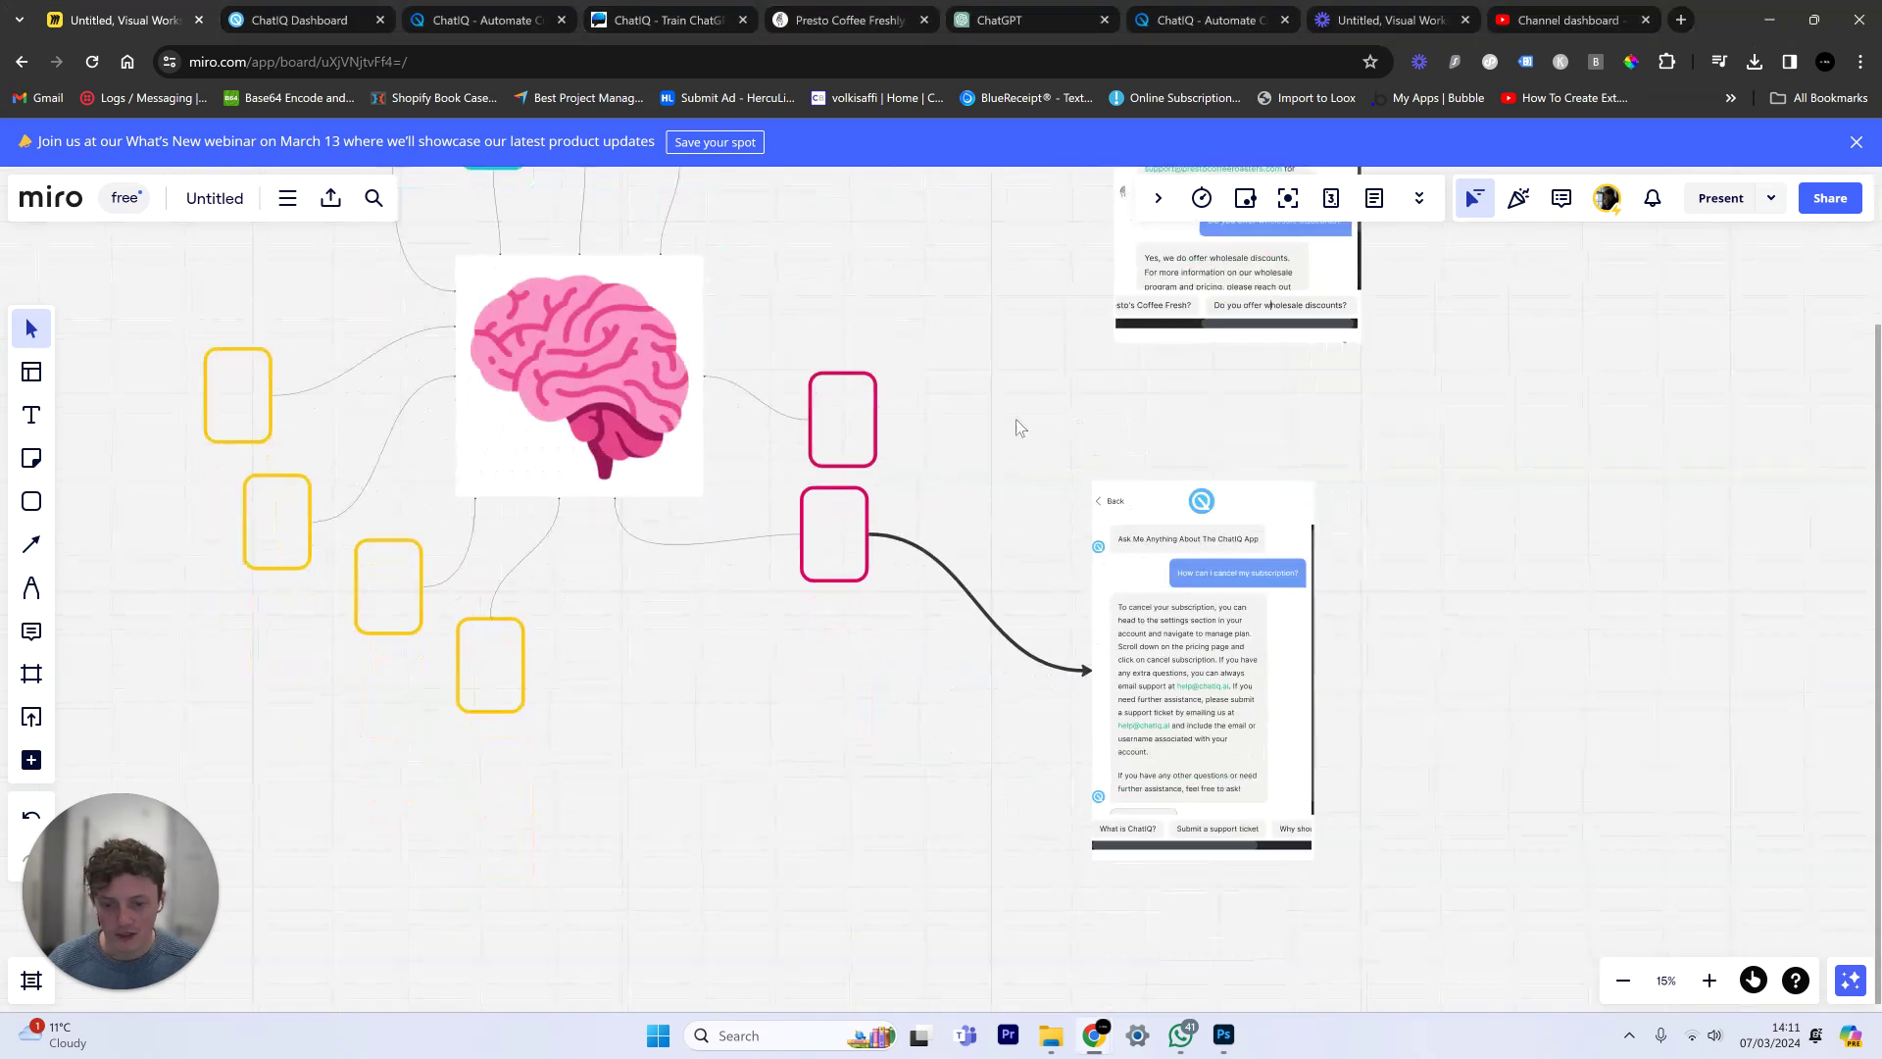
{"action": "scroll", "coordinate": [961, 357], "scroll_direction": "up", "scroll_amount": 5}
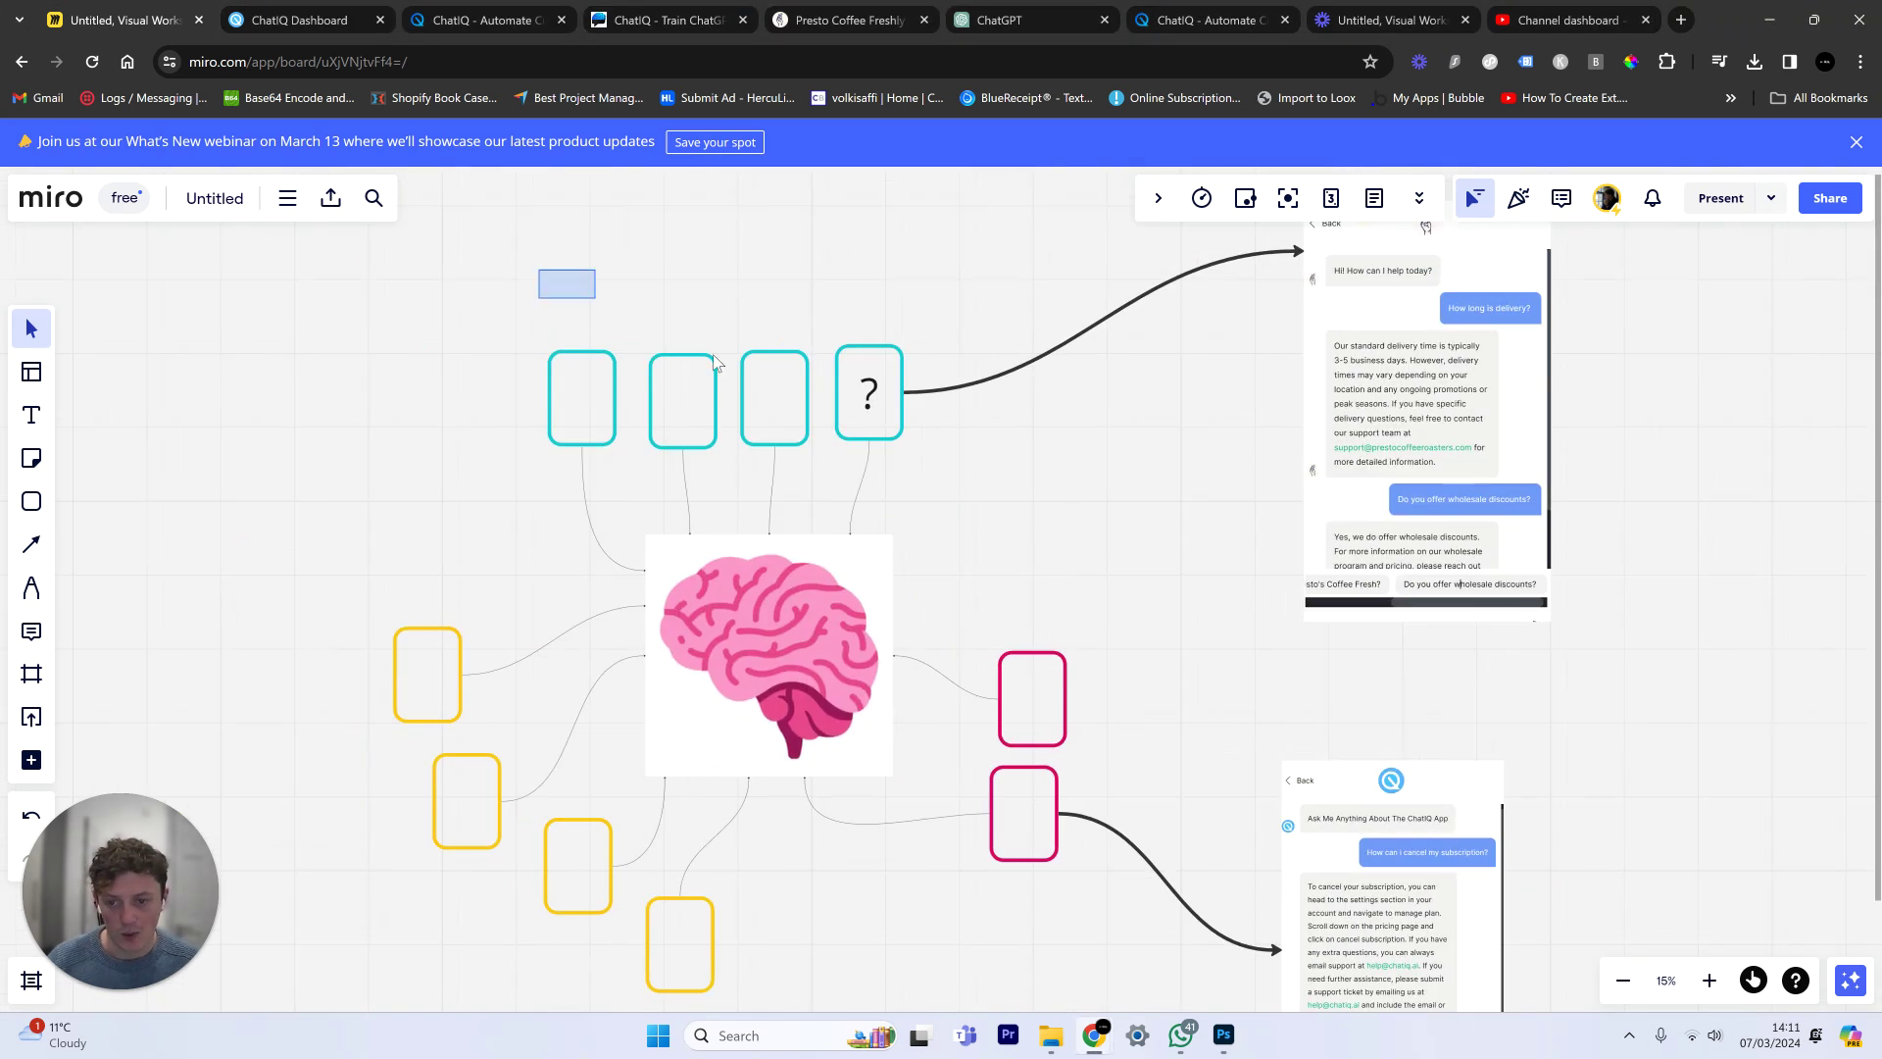
{"action": "left_click_drag", "start_coordinate": [713, 357], "coordinate": [882, 385]}
{"action": "left_click_drag", "start_coordinate": [946, 526], "coordinate": [685, 583]}
Step: Move the delivery chat screenshot further up, away from the subscription chat screenshot
{"action": "left_click_drag", "start_coordinate": [1284, 400], "coordinate": [1182, 331]}
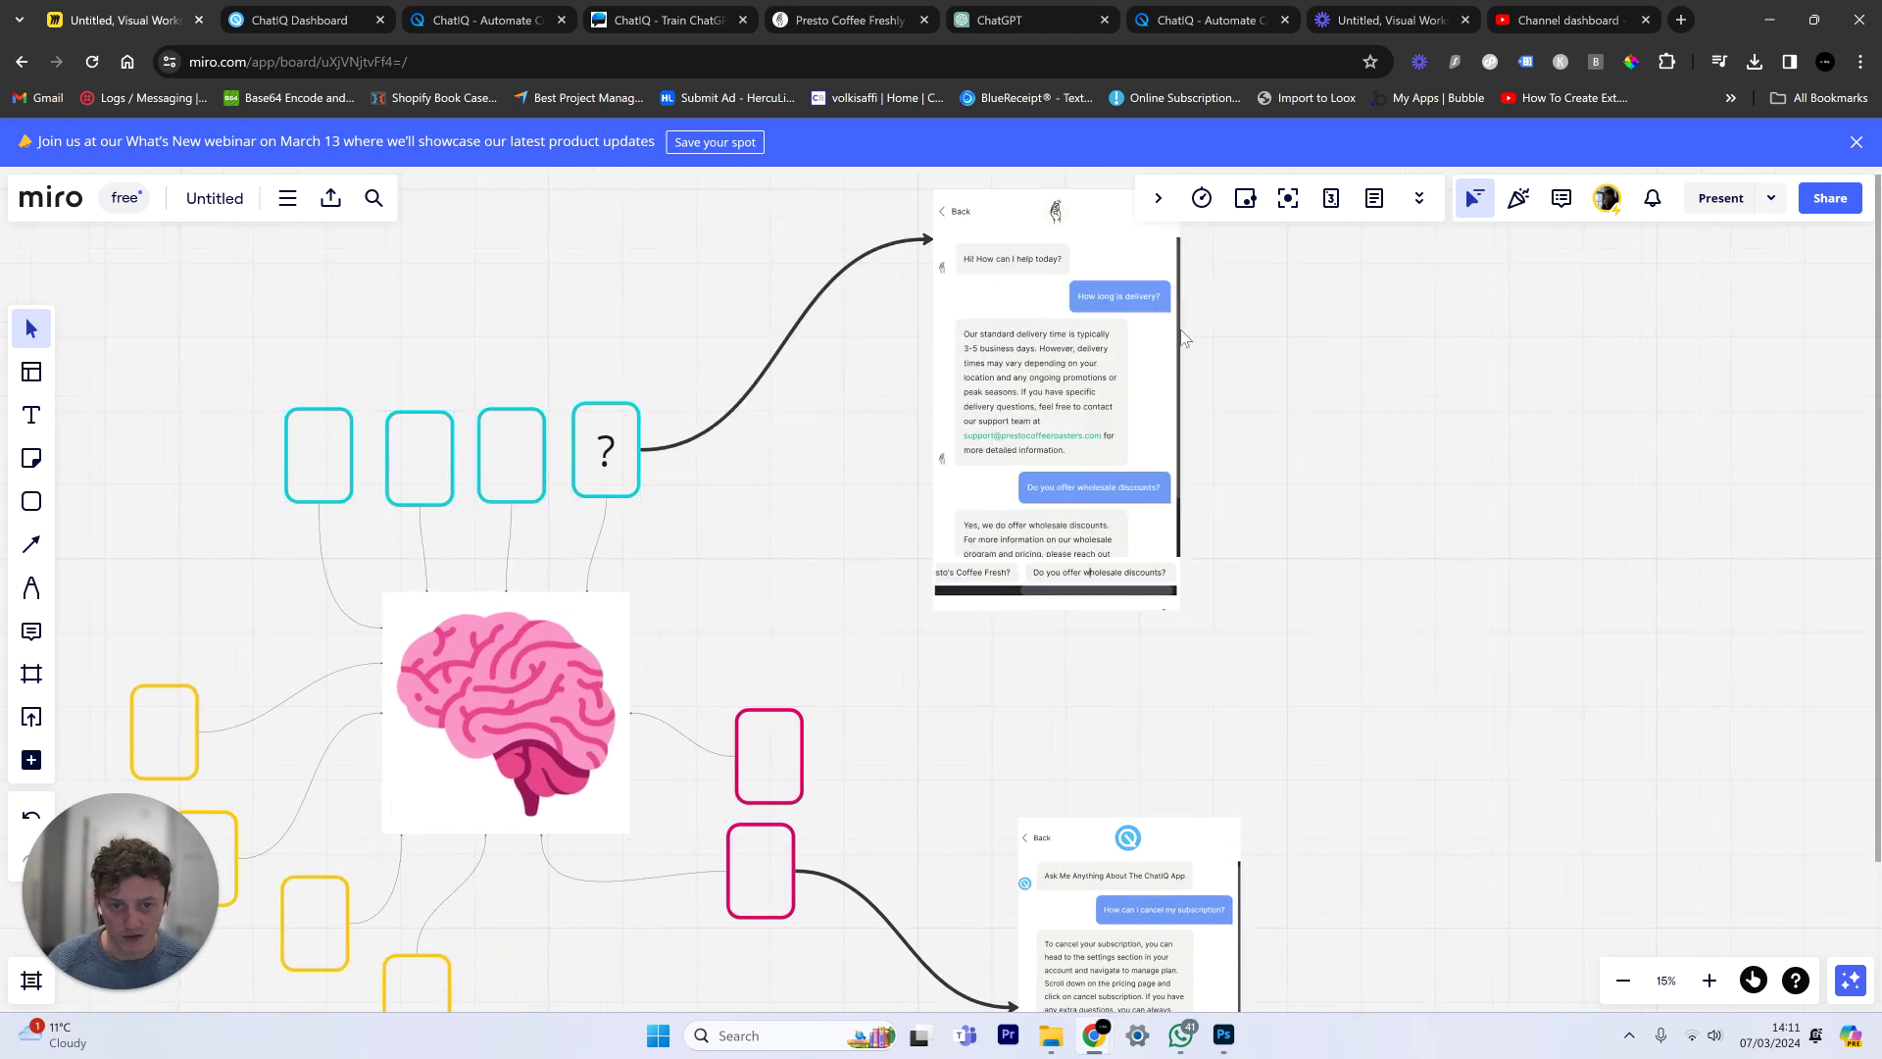
{"action": "left_click_drag", "start_coordinate": [1316, 433], "coordinate": [1471, 609]}
{"action": "left_click_drag", "start_coordinate": [1282, 610], "coordinate": [1346, 480]}
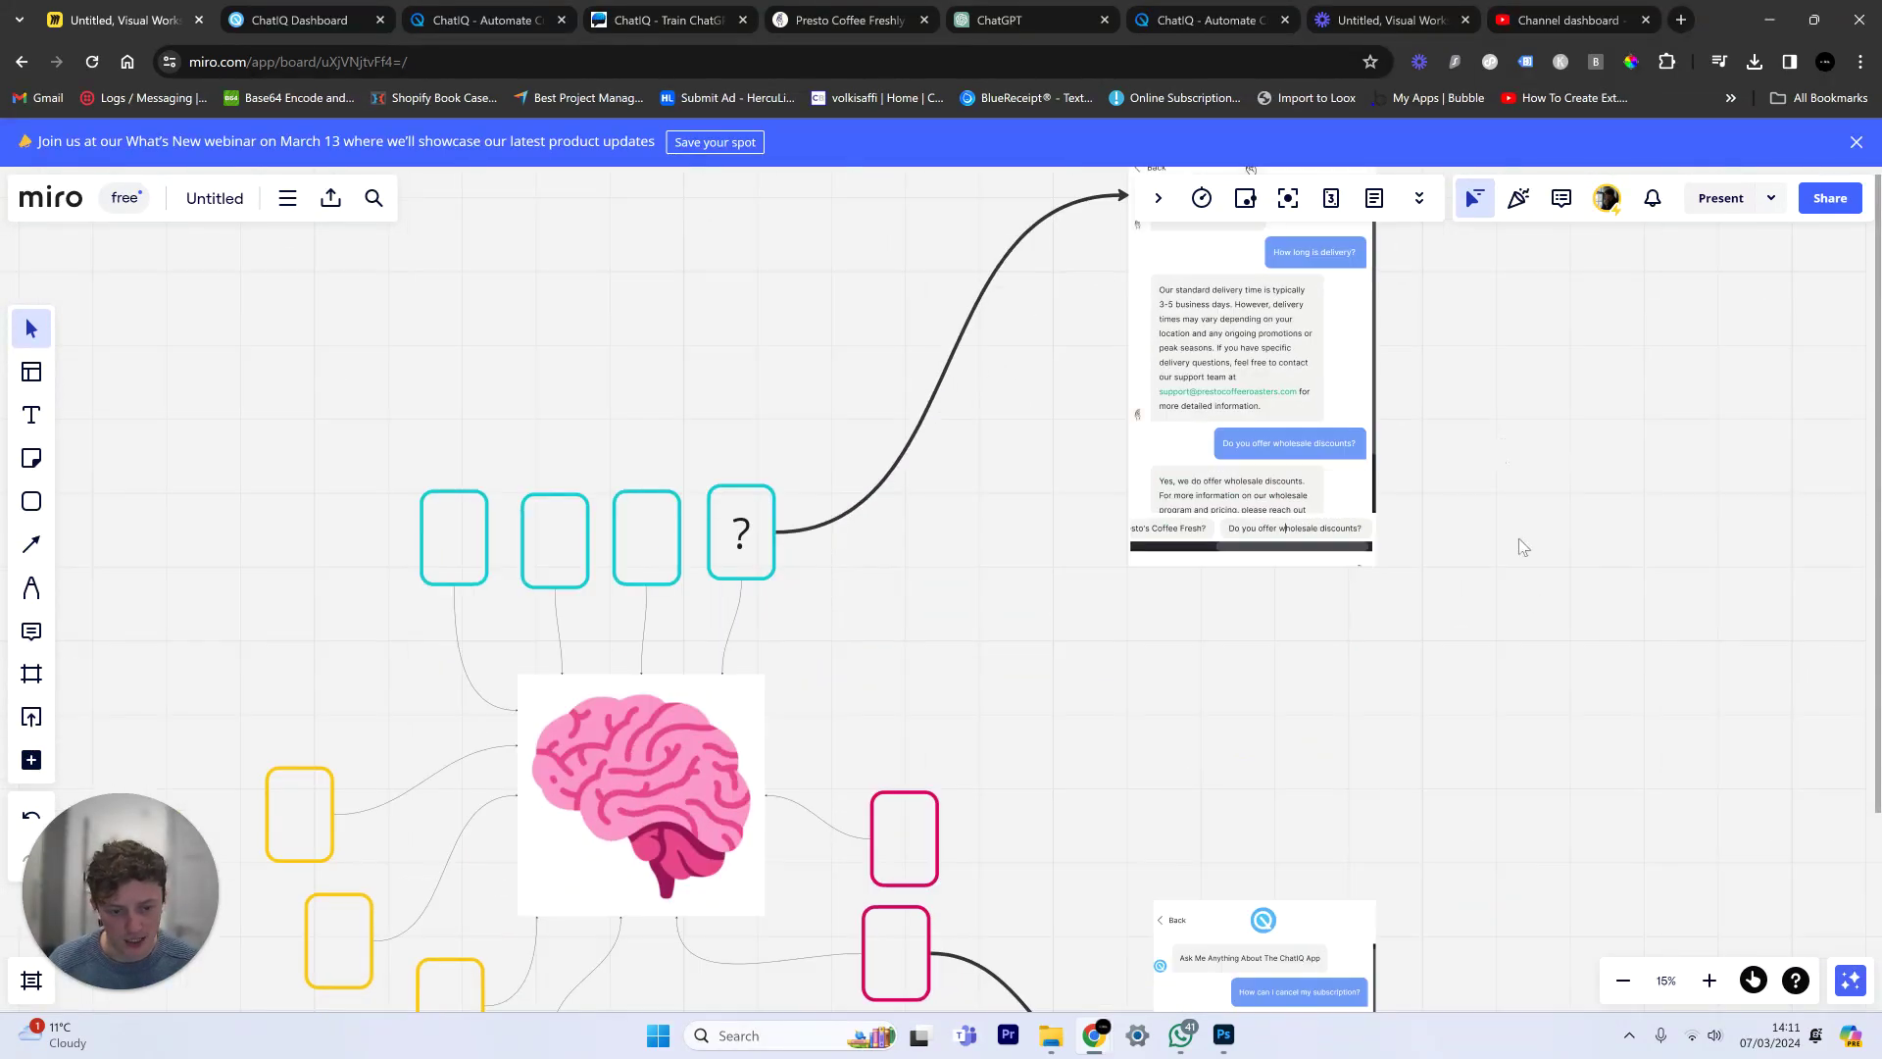
Step: Inspect the delivery and wholesale discount answers in the coffee chatbot screenshot up close
{"action": "scroll", "coordinate": [1450, 755], "scroll_direction": "down", "scroll_amount": 4}
{"action": "scroll", "coordinate": [1395, 454], "scroll_direction": "up", "scroll_amount": 6}
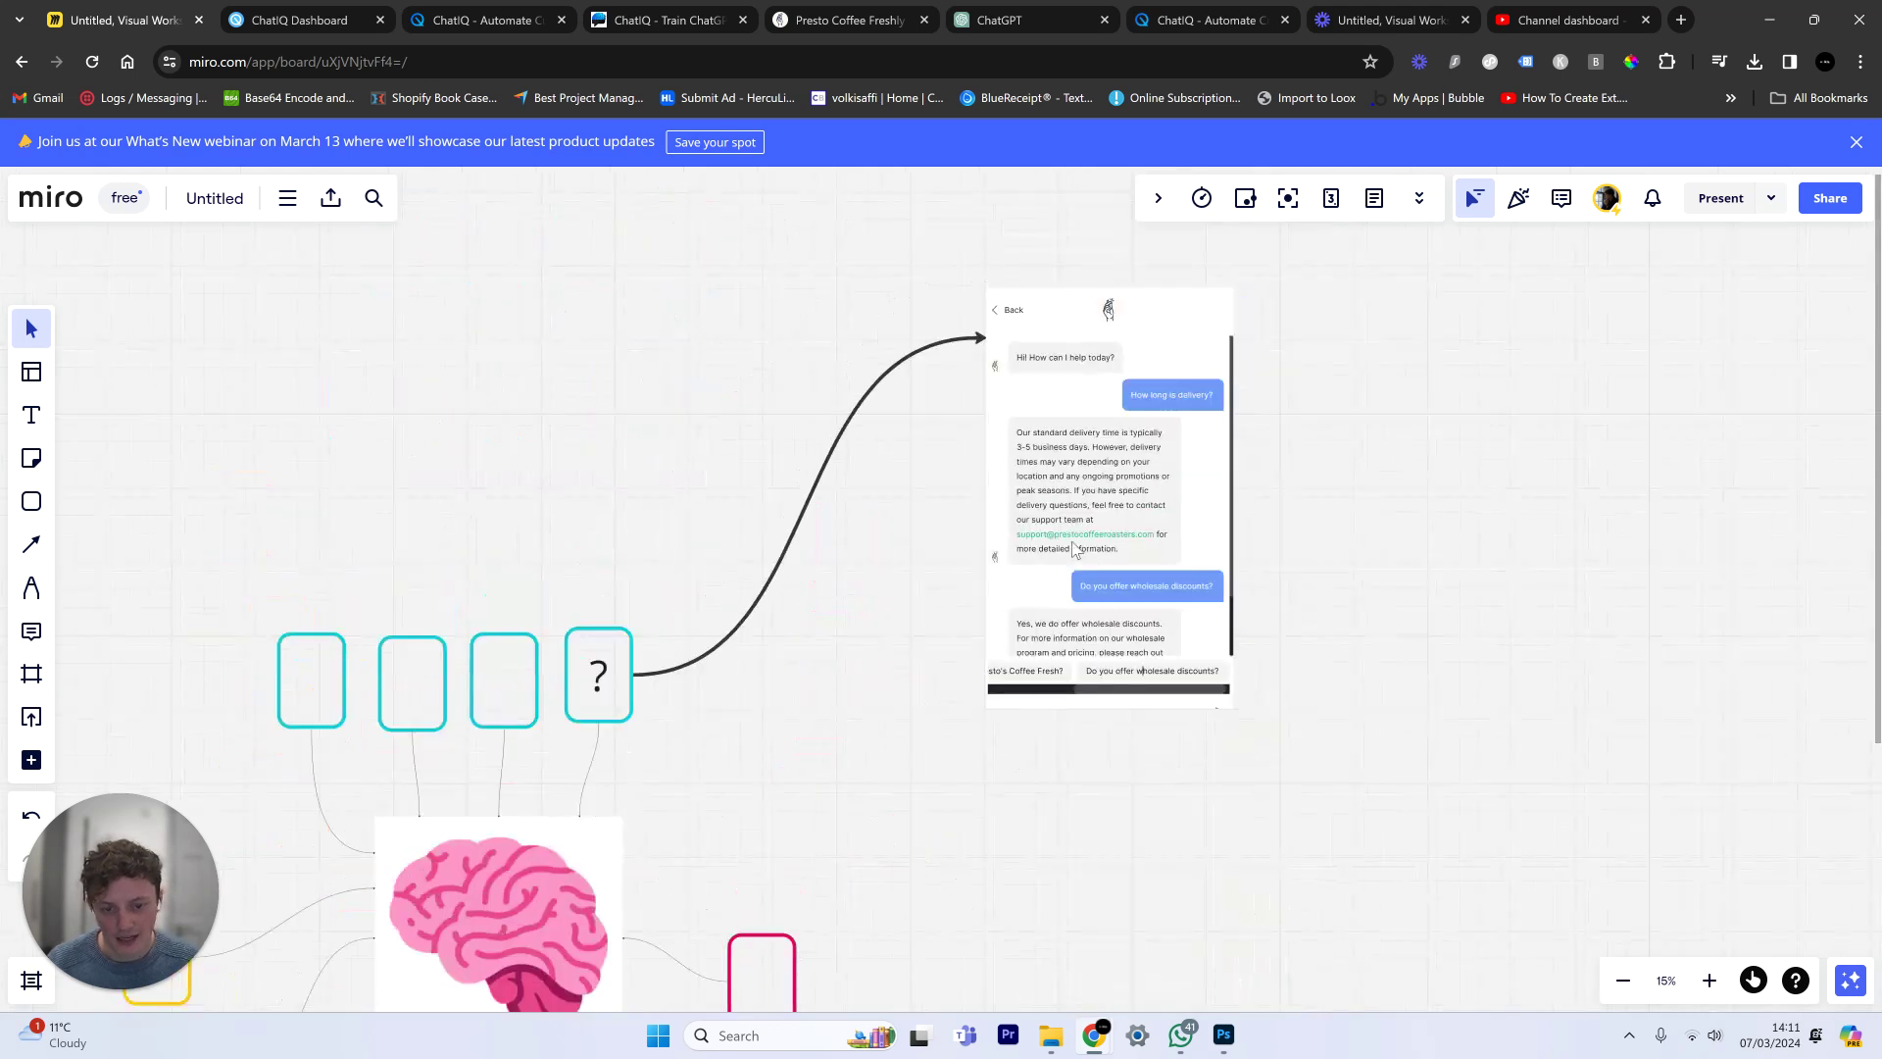
{"action": "scroll", "coordinate": [1061, 533], "scroll_direction": "up", "scroll_amount": 5}
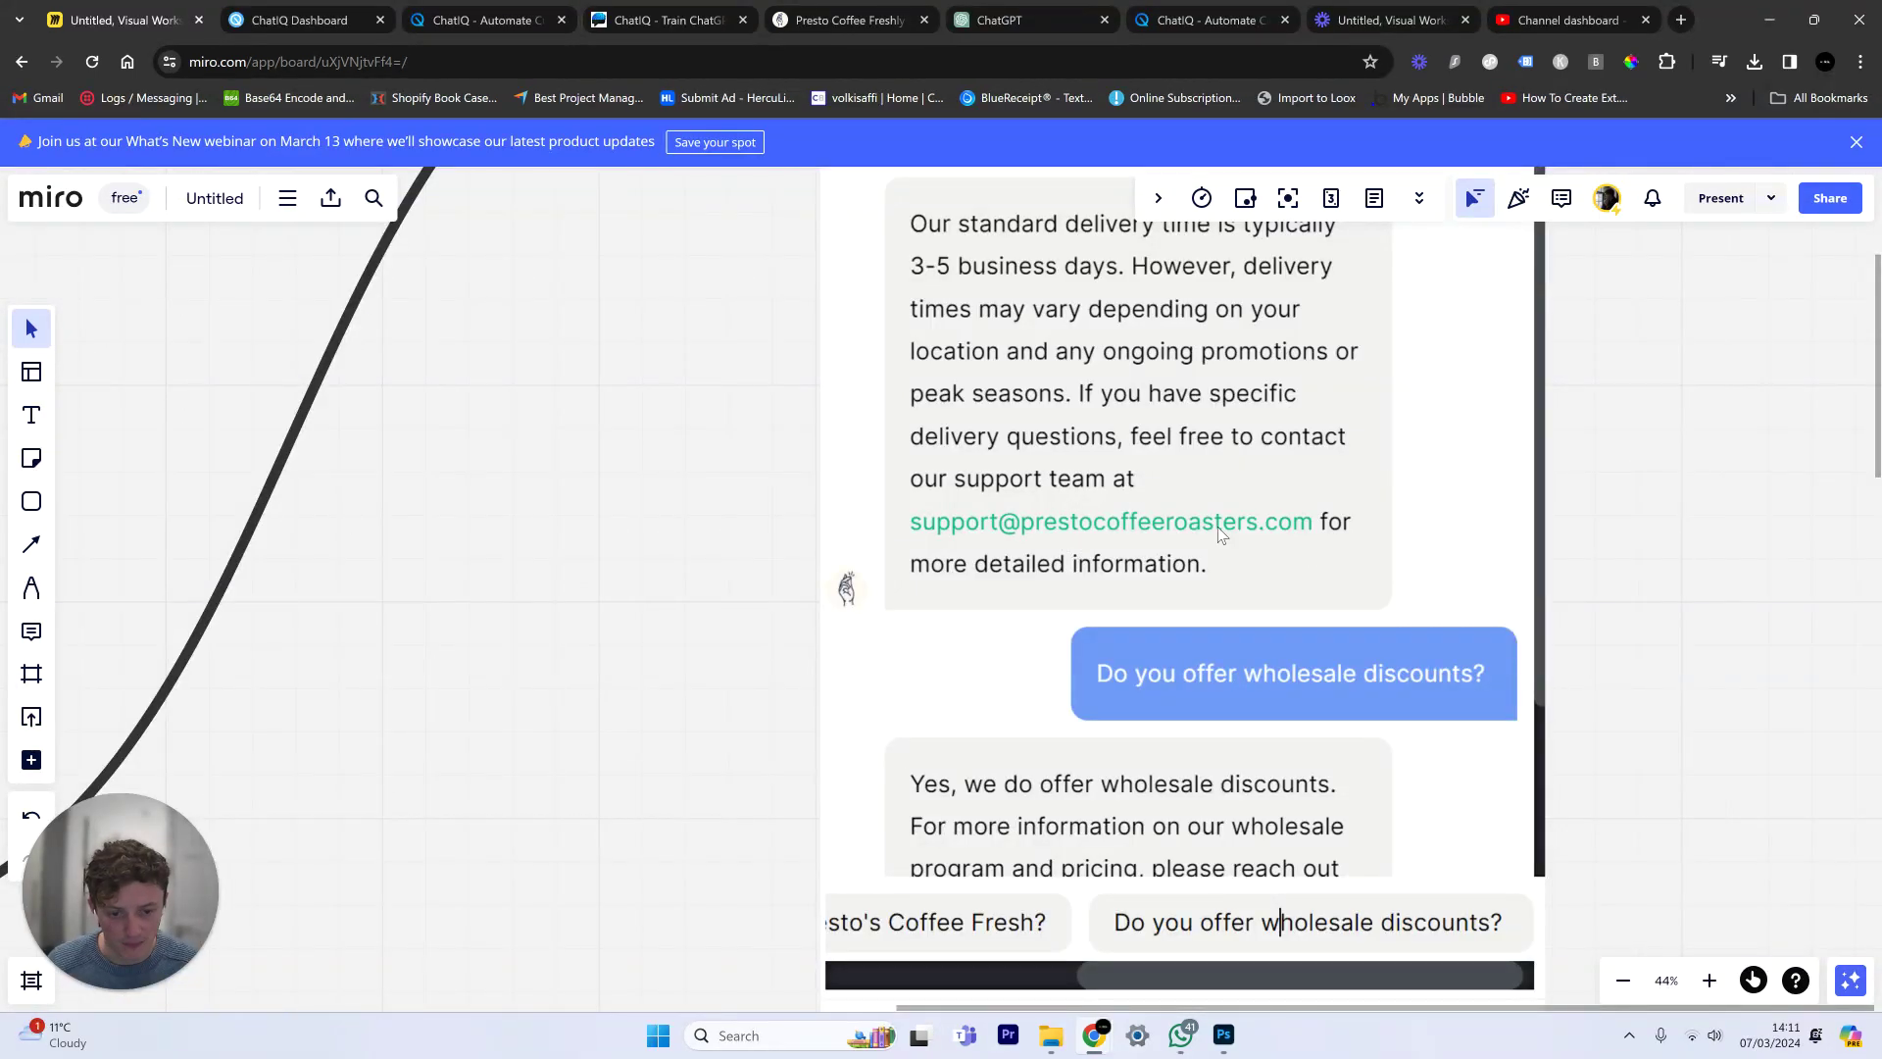
{"action": "scroll", "coordinate": [1050, 535], "scroll_direction": "down", "scroll_amount": 5}
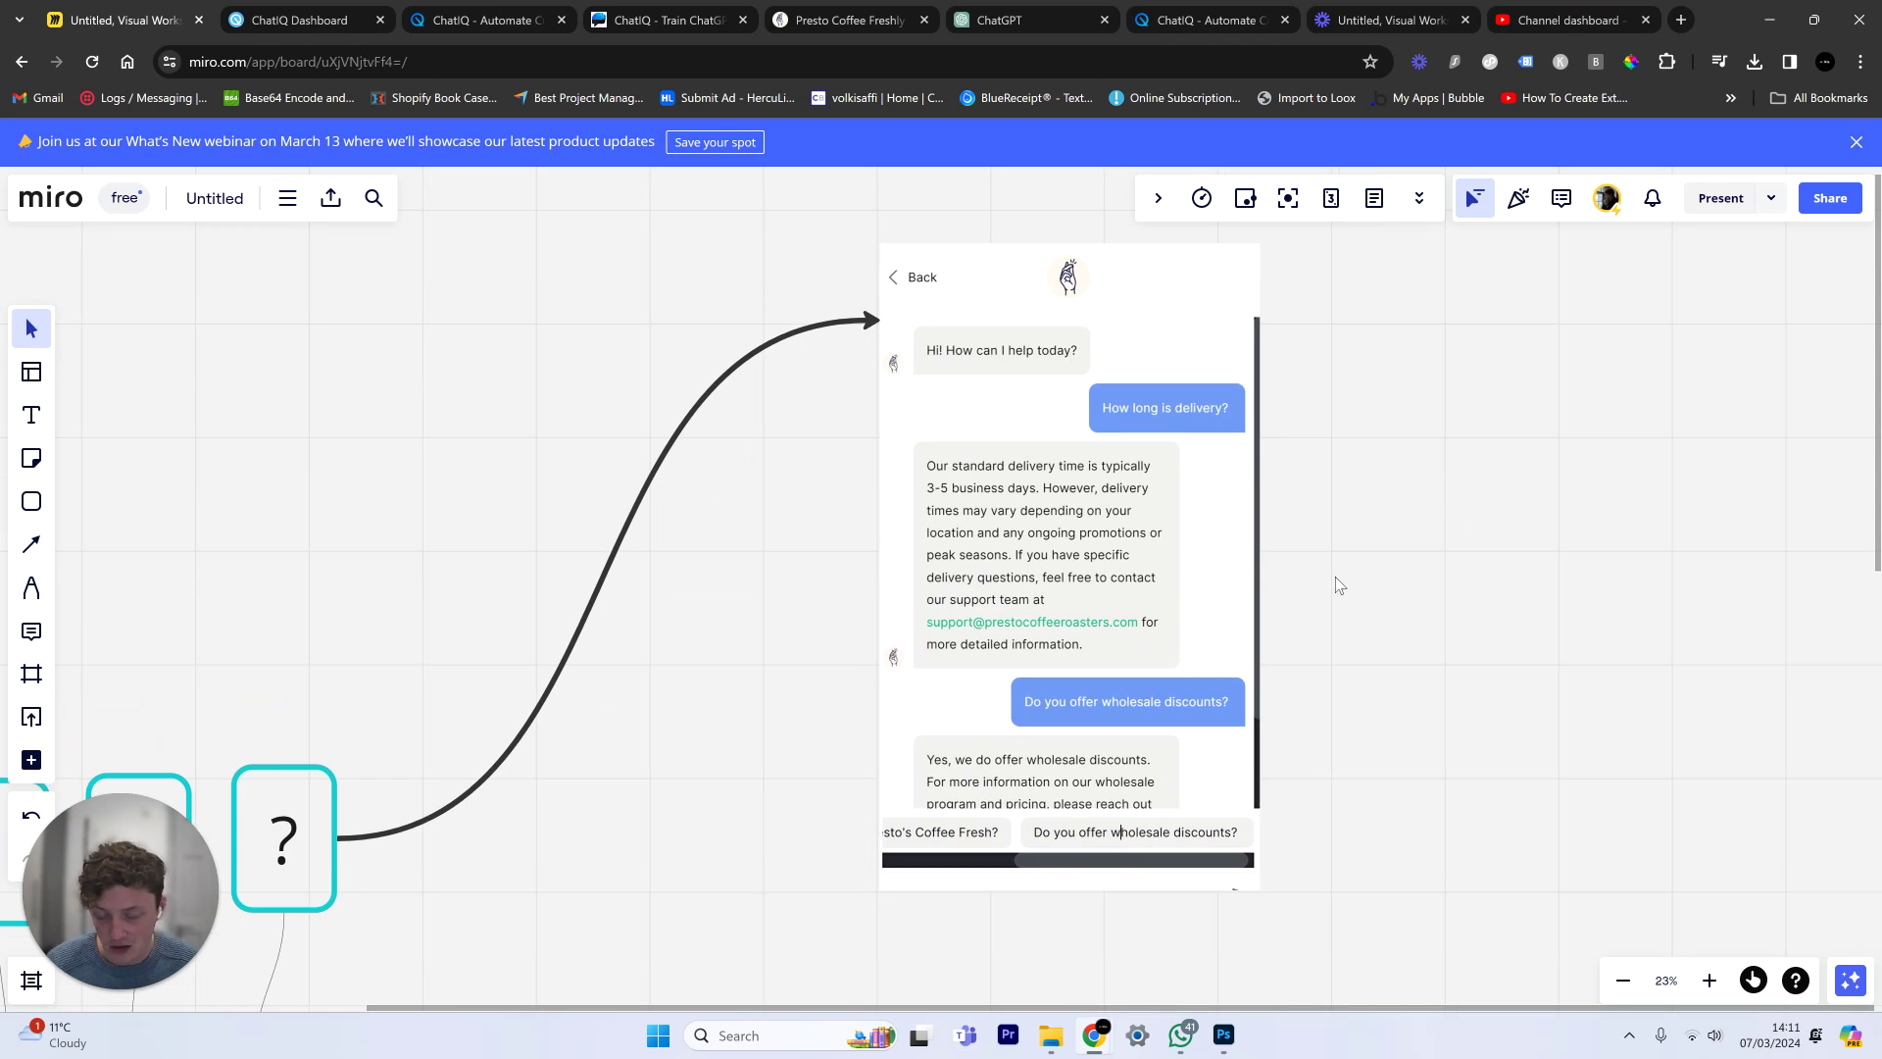
{"action": "scroll", "coordinate": [1092, 596], "scroll_direction": "down", "scroll_amount": 3}
Step: Compare the question-mark box's link to the delivery chat with the lower red box's link to the subscription chat
{"action": "left_click_drag", "start_coordinate": [836, 672], "coordinate": [901, 558]}
{"action": "scroll", "coordinate": [981, 563], "scroll_direction": "down", "scroll_amount": 6}
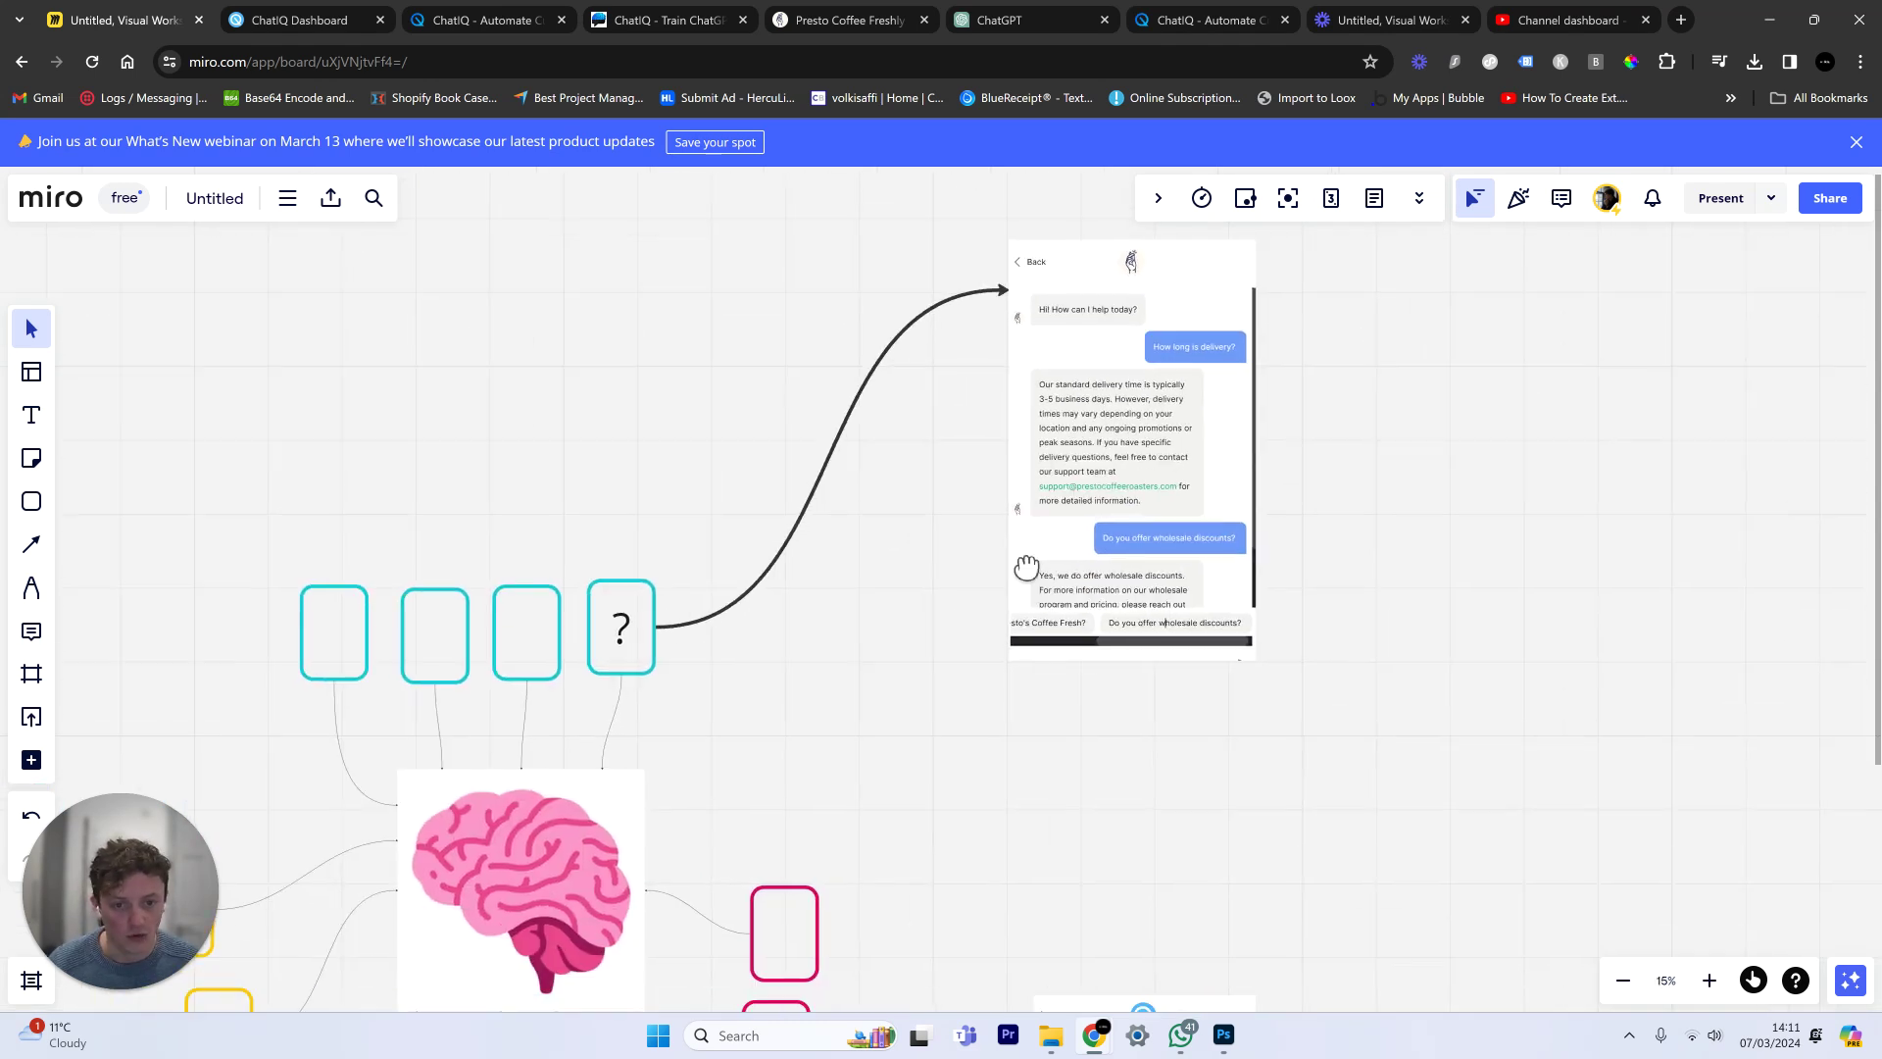
{"action": "left_click_drag", "start_coordinate": [1213, 578], "coordinate": [1220, 658]}
{"action": "right_click", "coordinate": [1408, 532]}
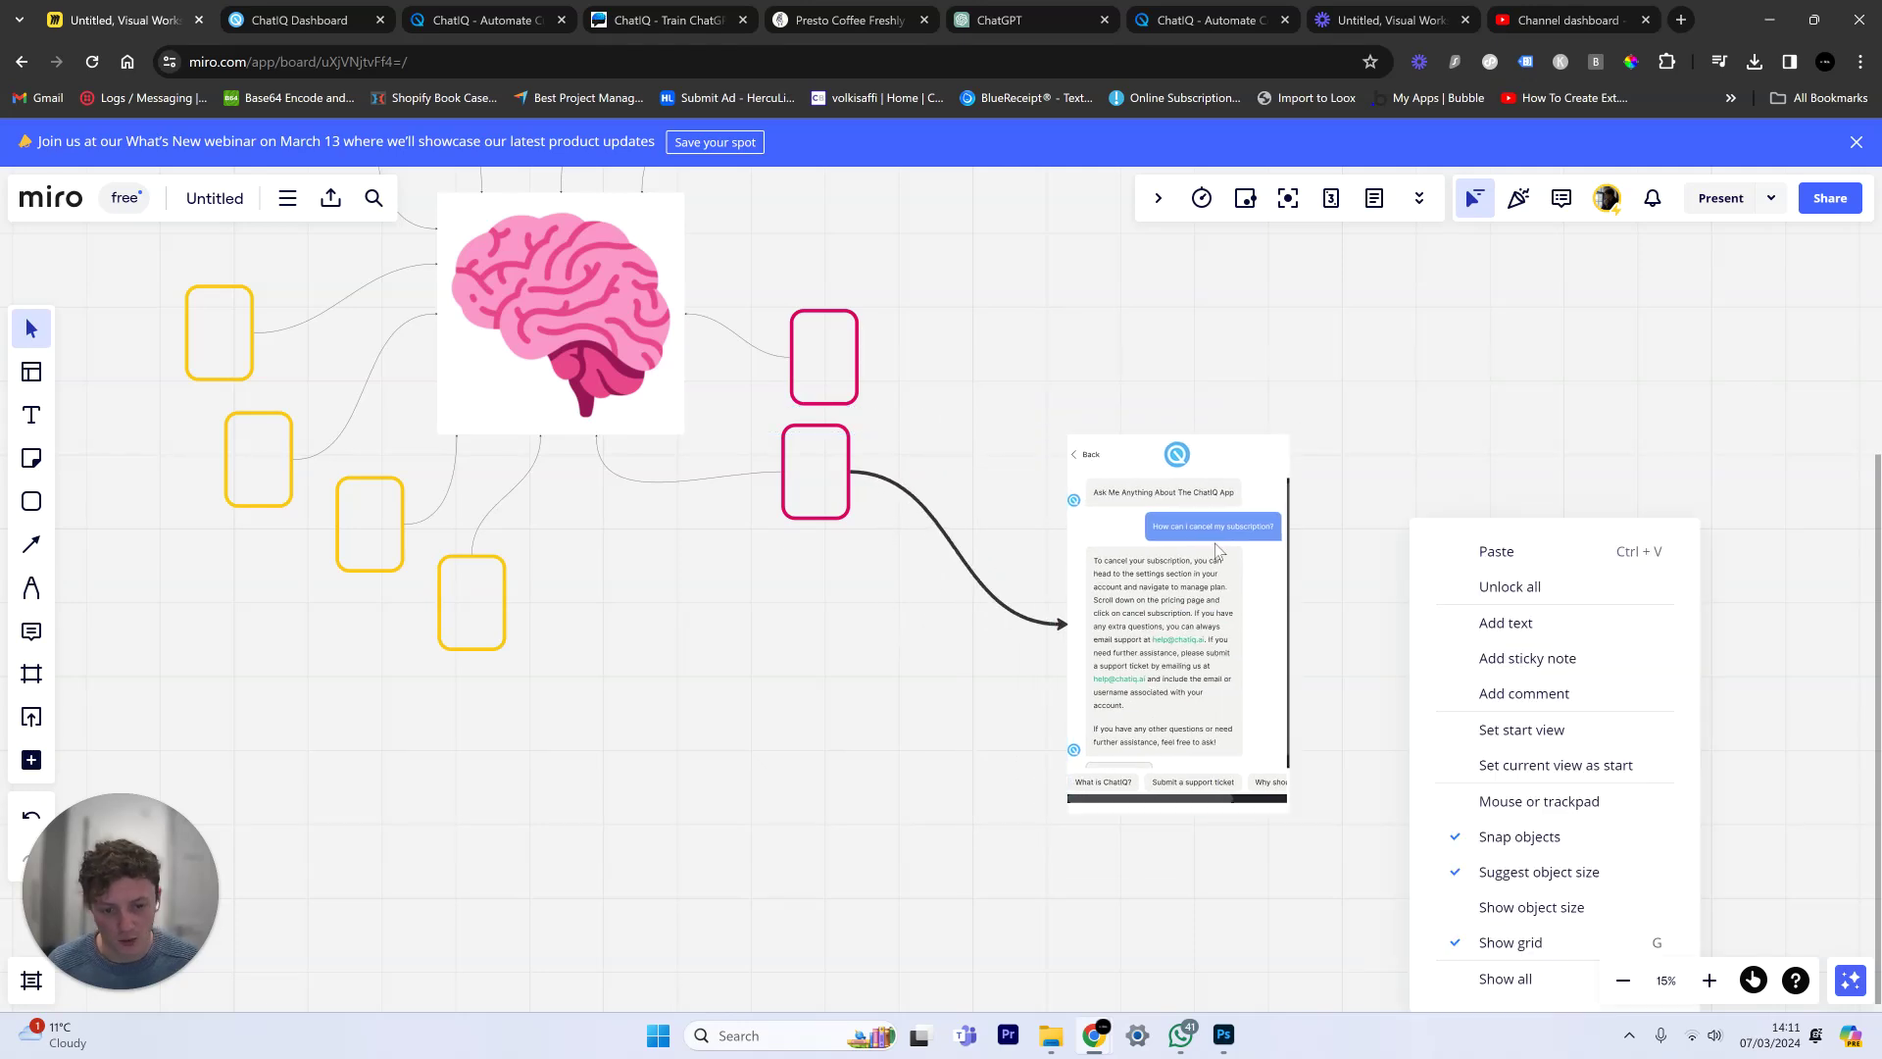
{"action": "left_click", "coordinate": [1217, 544]}
{"action": "left_click", "coordinate": [1003, 734]}
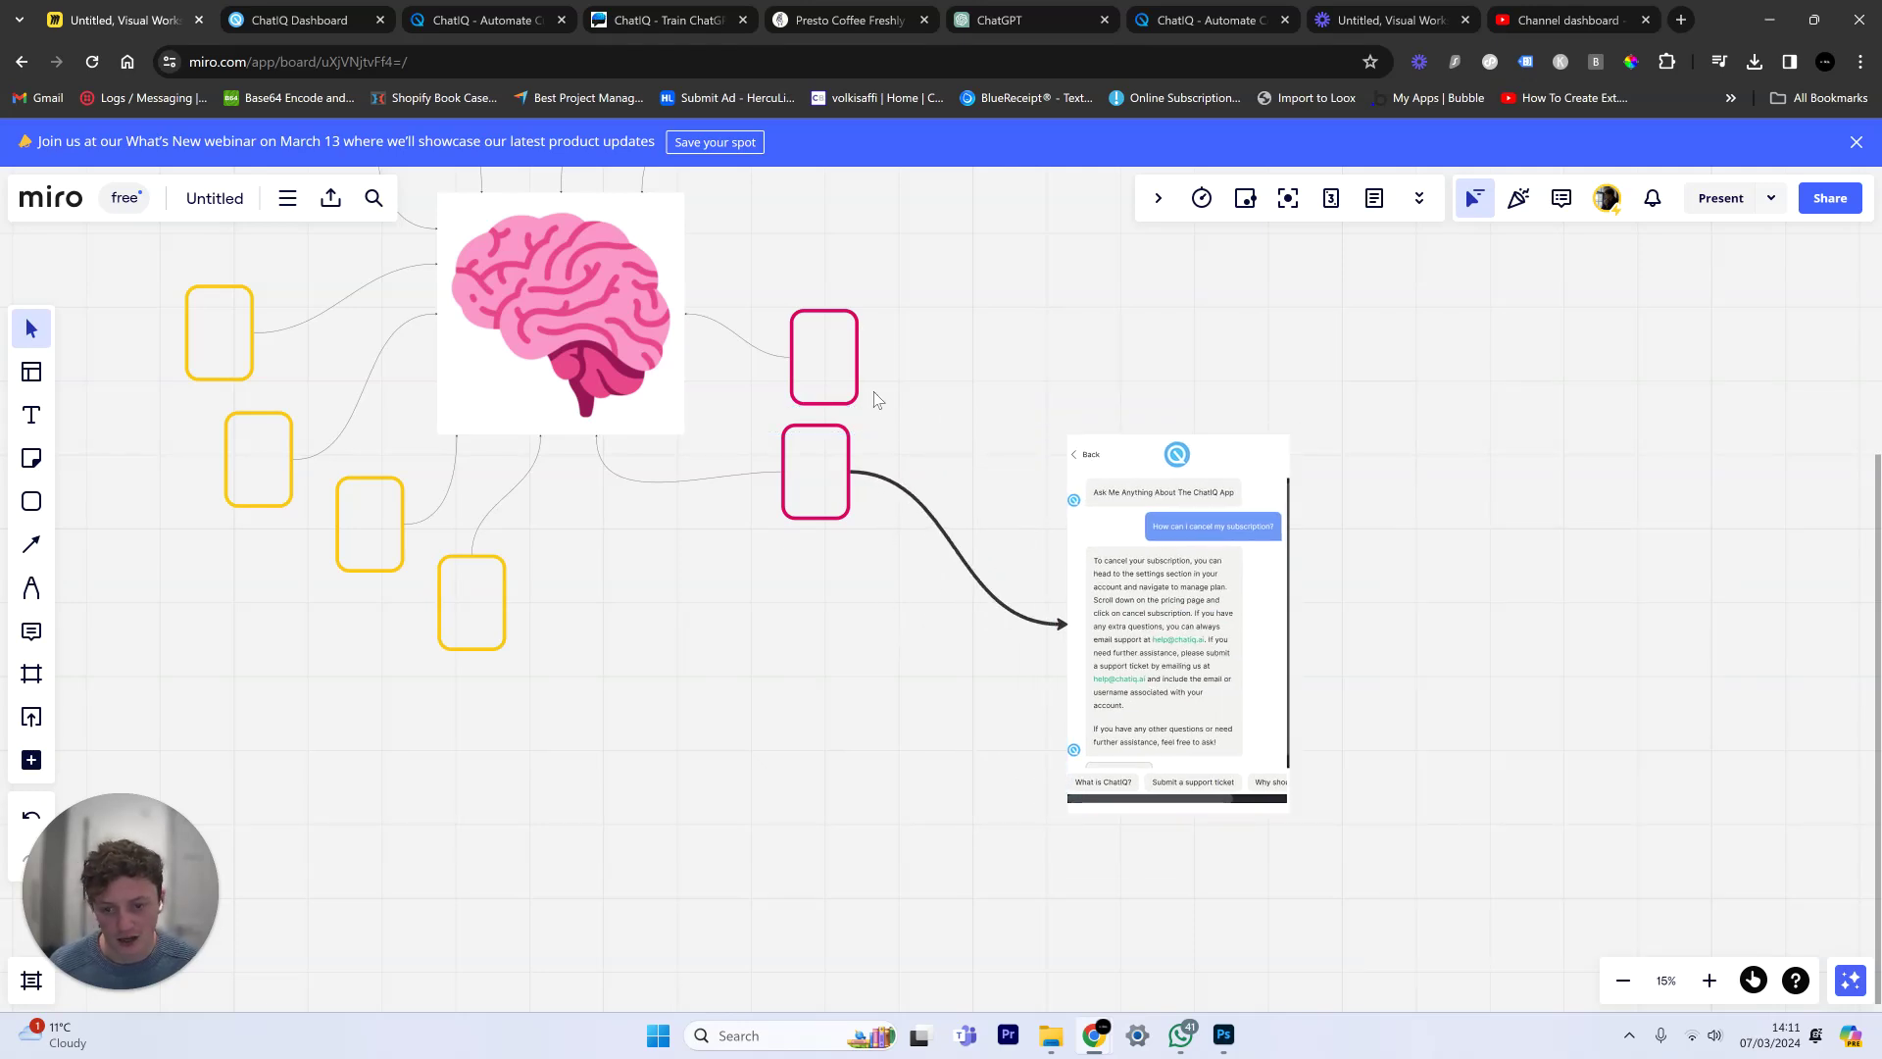
Step: Pick out the lower and upper red boxes beside the brain image in turn, leaving both unselected
{"action": "left_click_drag", "start_coordinate": [901, 350], "coordinate": [822, 417]}
{"action": "left_click_drag", "start_coordinate": [804, 577], "coordinate": [798, 483]}
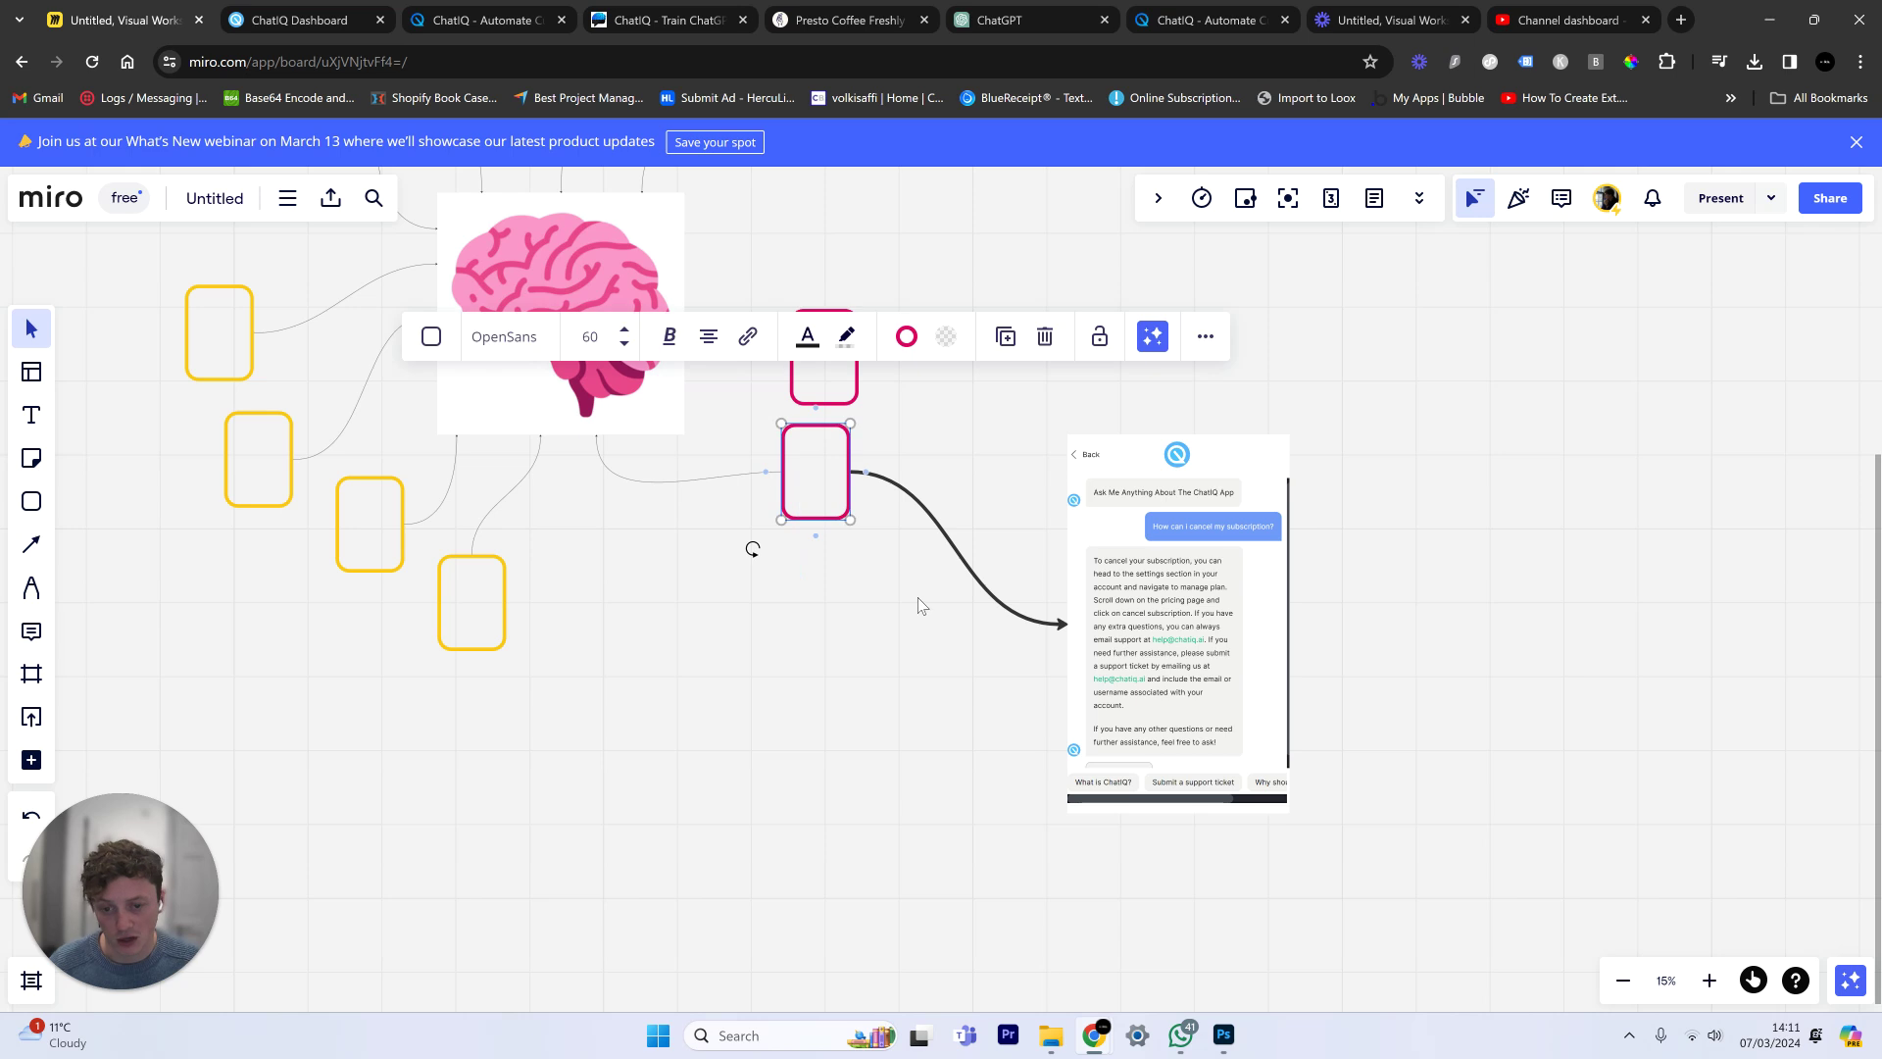
{"action": "left_click", "coordinate": [918, 596]}
{"action": "left_click_drag", "start_coordinate": [892, 379], "coordinate": [844, 385]}
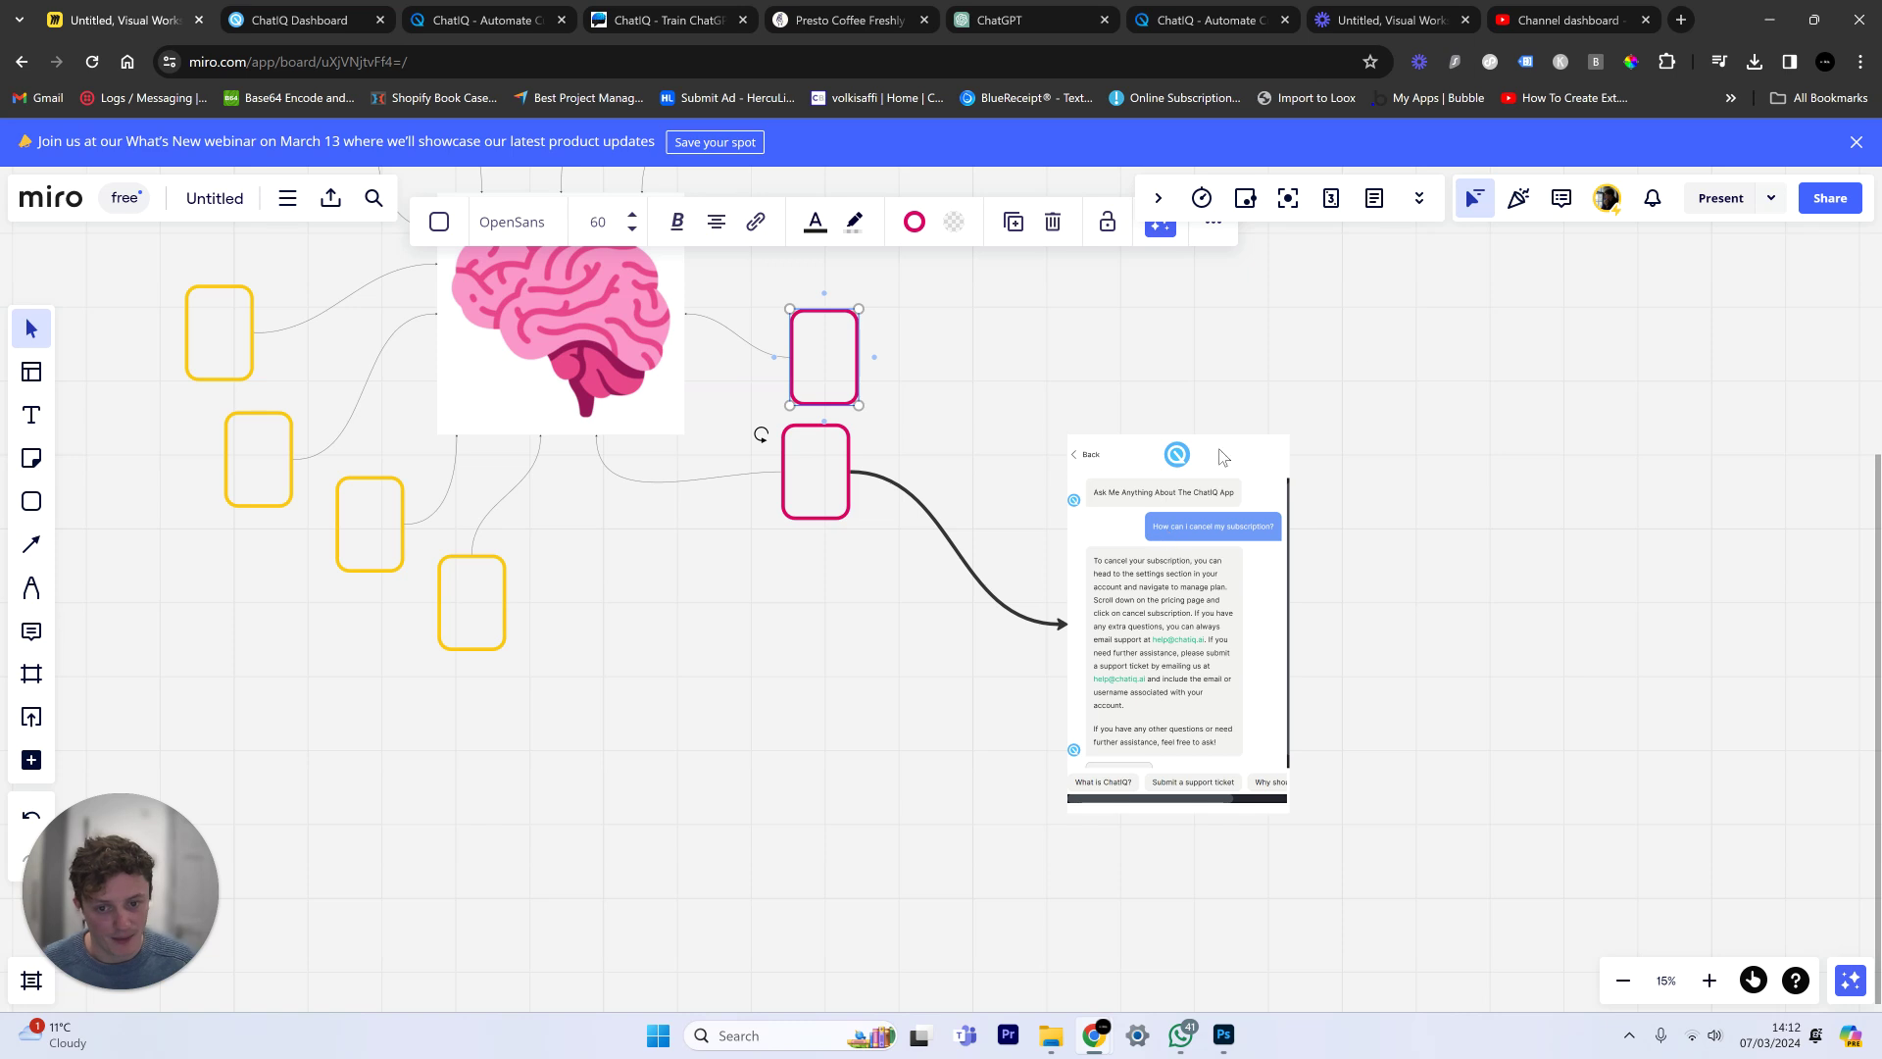
{"action": "left_click", "coordinate": [1237, 329]}
Step: Switch to the ChatIQ dashboard and select the chatiq.ai/, chatiq.ai, chatiq.ai/pricing, ChatIQ FAQ's.pdf and ChatIQ Pricing Plans data items
{"action": "left_click", "coordinate": [342, 11]}
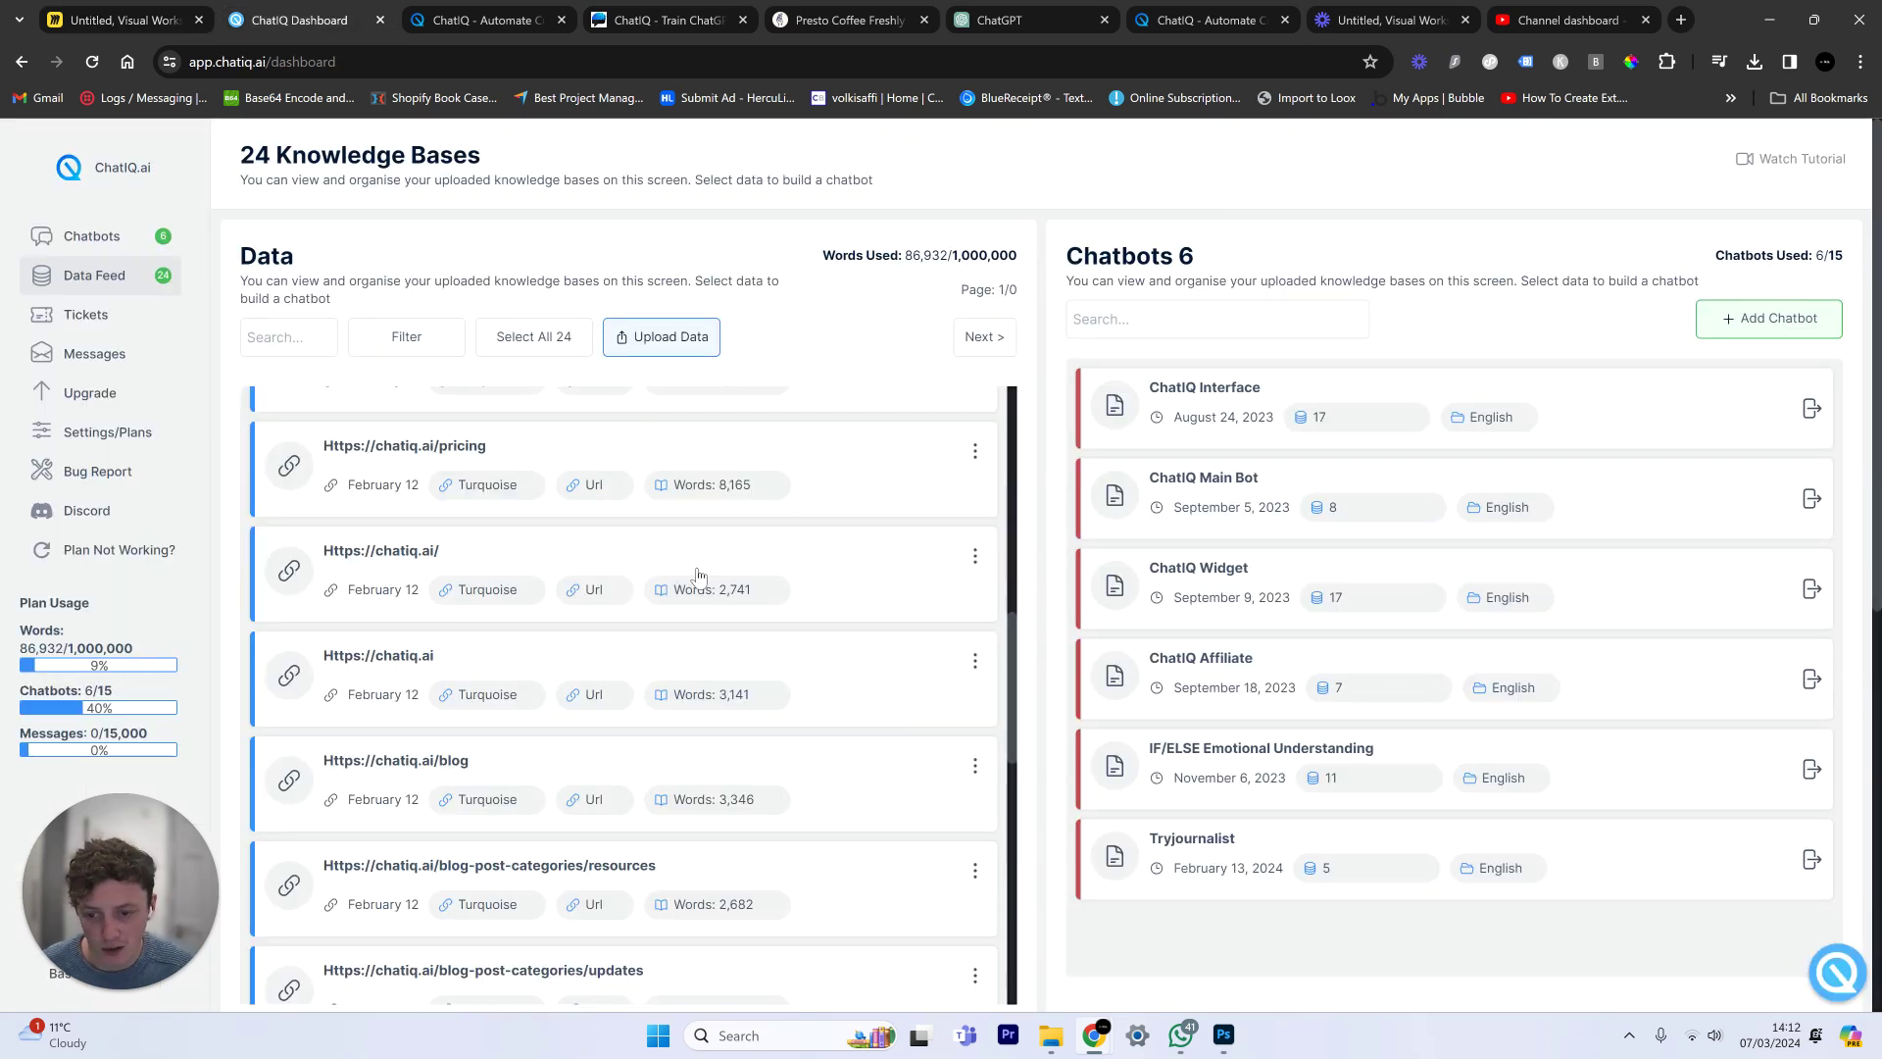
{"action": "left_click", "coordinate": [696, 574]}
{"action": "left_click", "coordinate": [696, 686]}
{"action": "left_click", "coordinate": [715, 461]}
{"action": "scroll", "coordinate": [725, 490], "scroll_direction": "up", "scroll_amount": 3}
{"action": "left_click", "coordinate": [887, 549]}
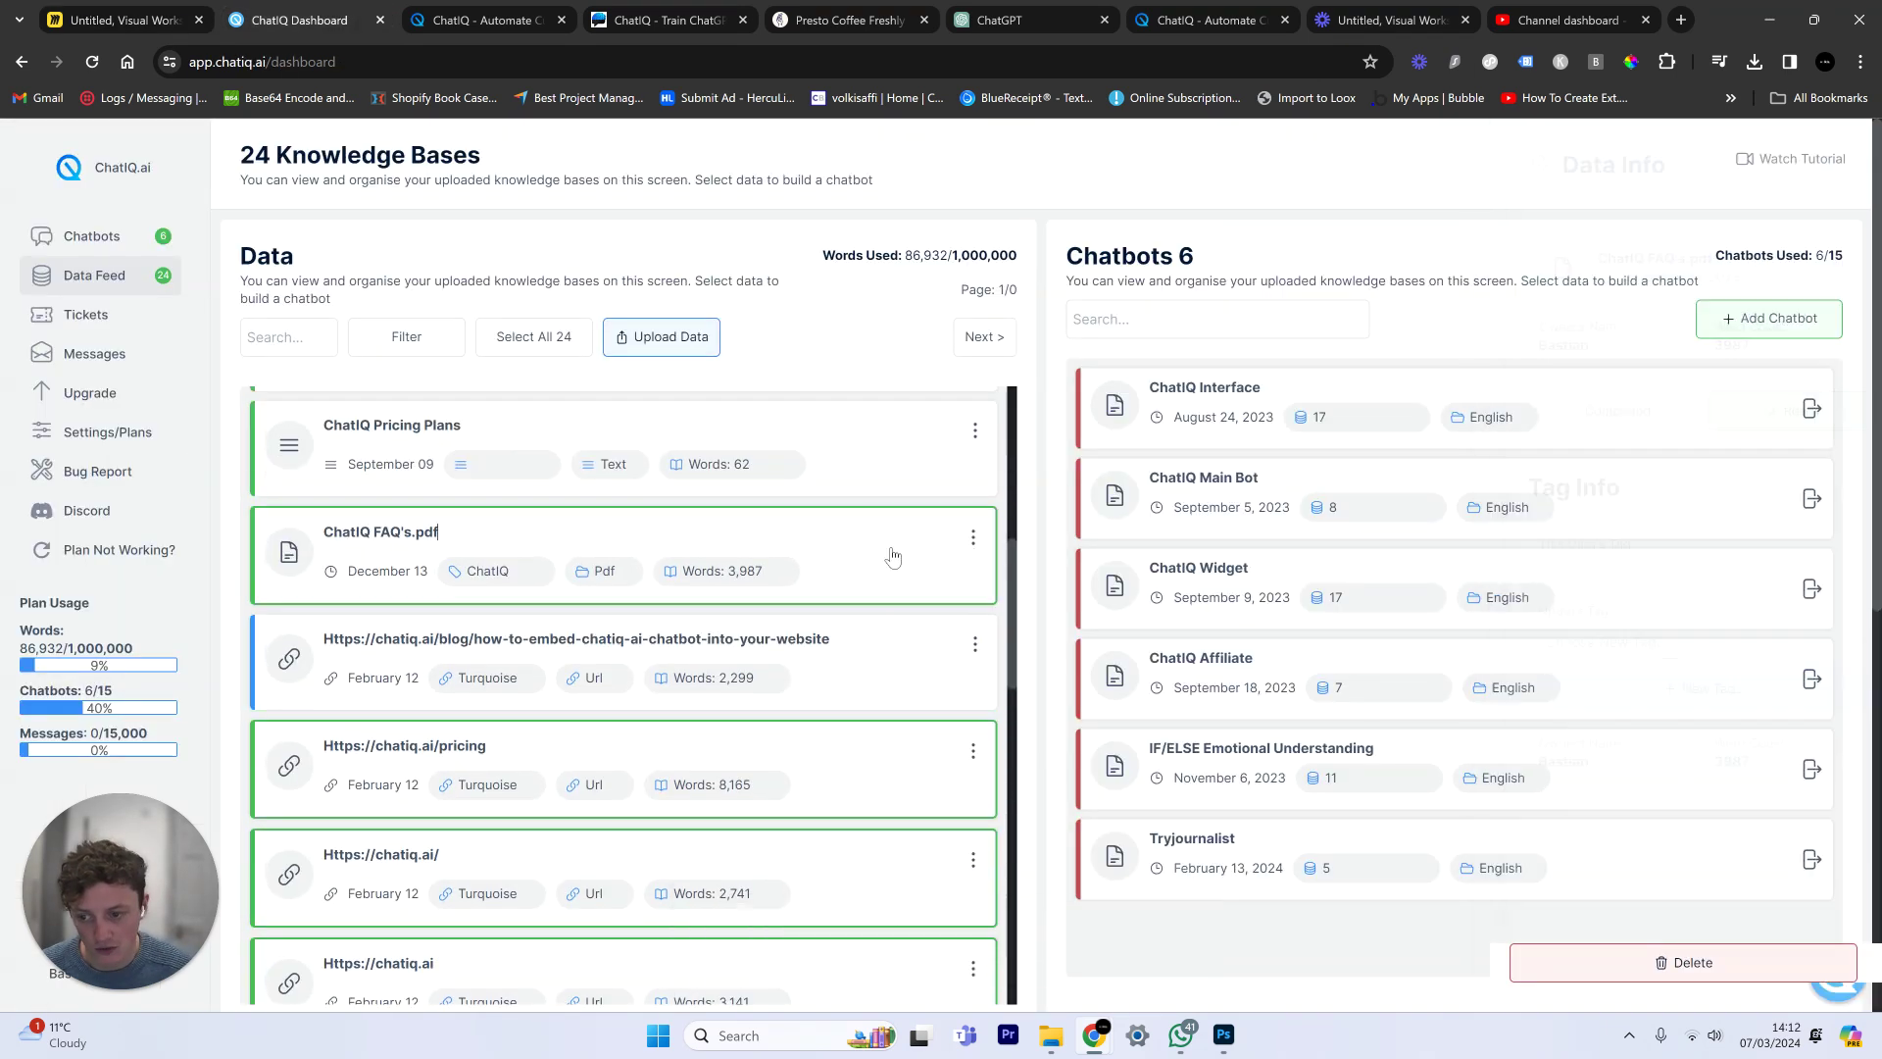
{"action": "left_click", "coordinate": [843, 461]}
{"action": "scroll", "coordinate": [731, 555], "scroll_direction": "down", "scroll_amount": 1}
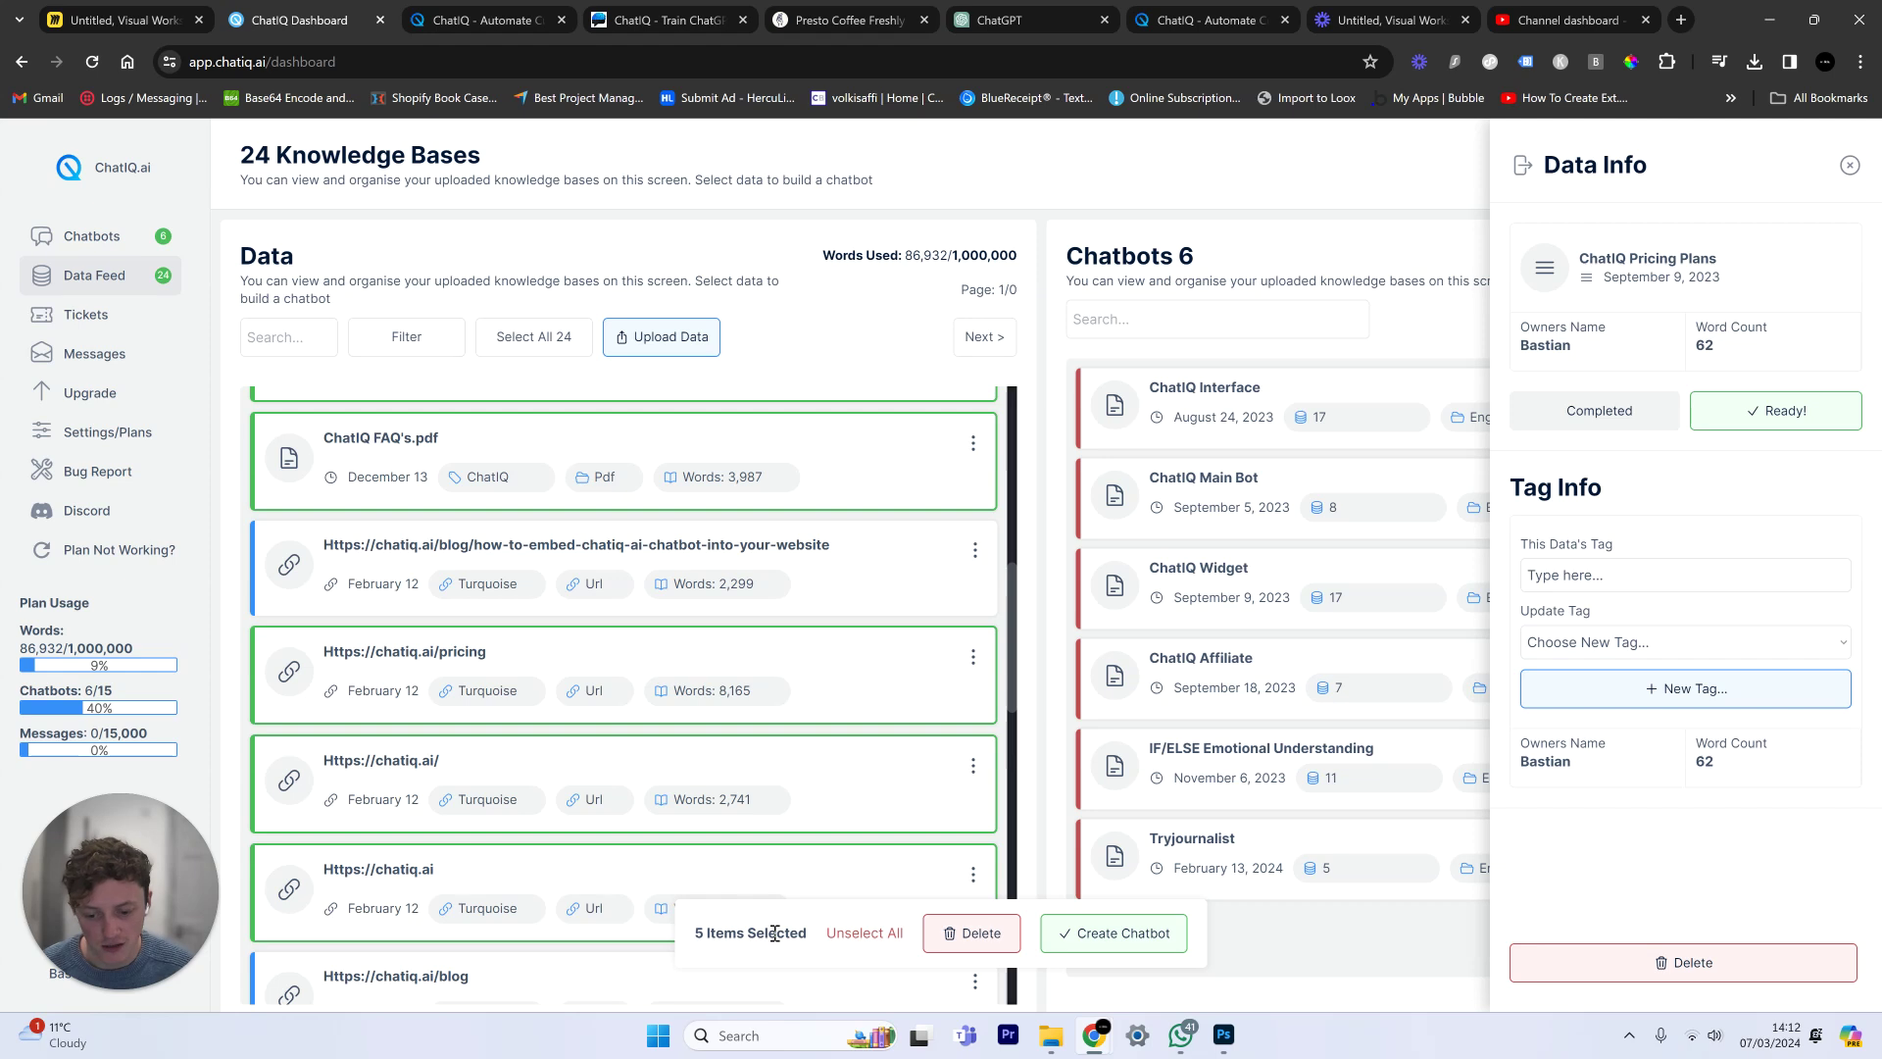
Step: Start building a chatbot from the selected data items and name it External
{"action": "left_click", "coordinate": [1138, 947]}
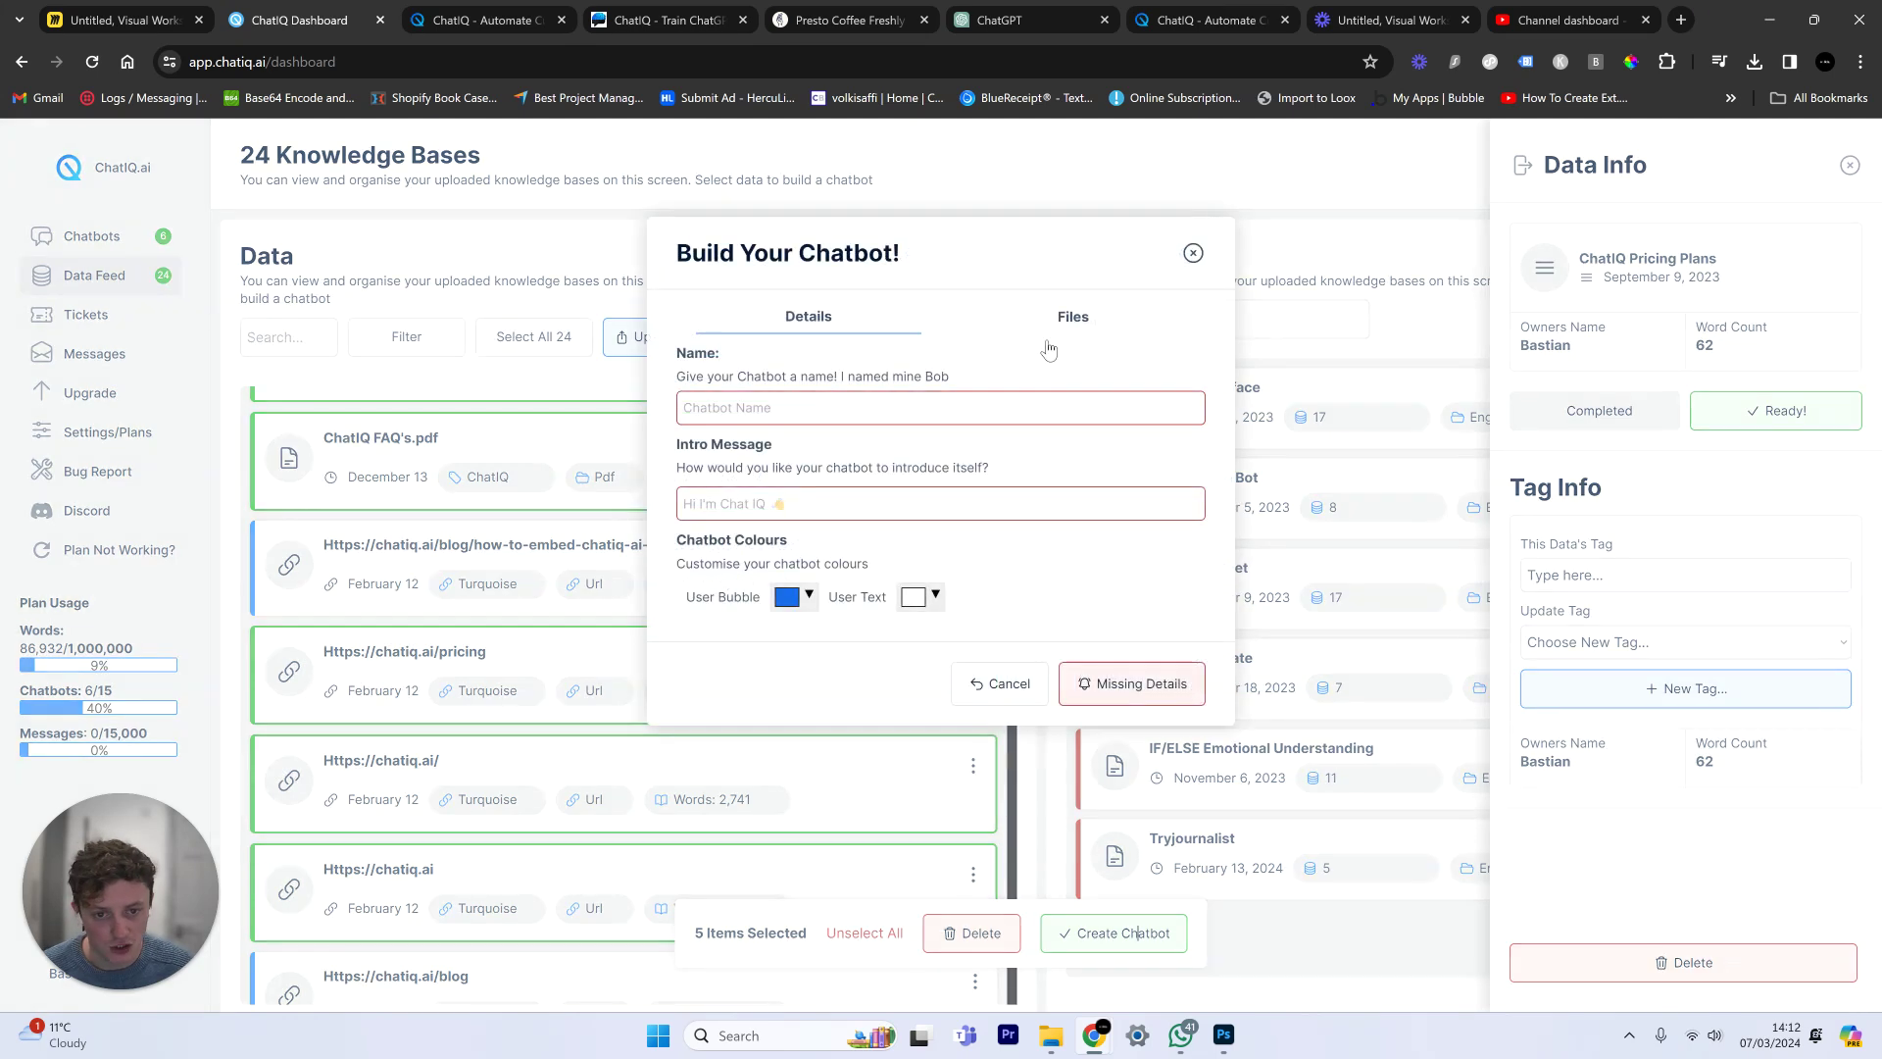
{"action": "left_click", "coordinate": [801, 412]}
{"action": "type", "text": "External"}
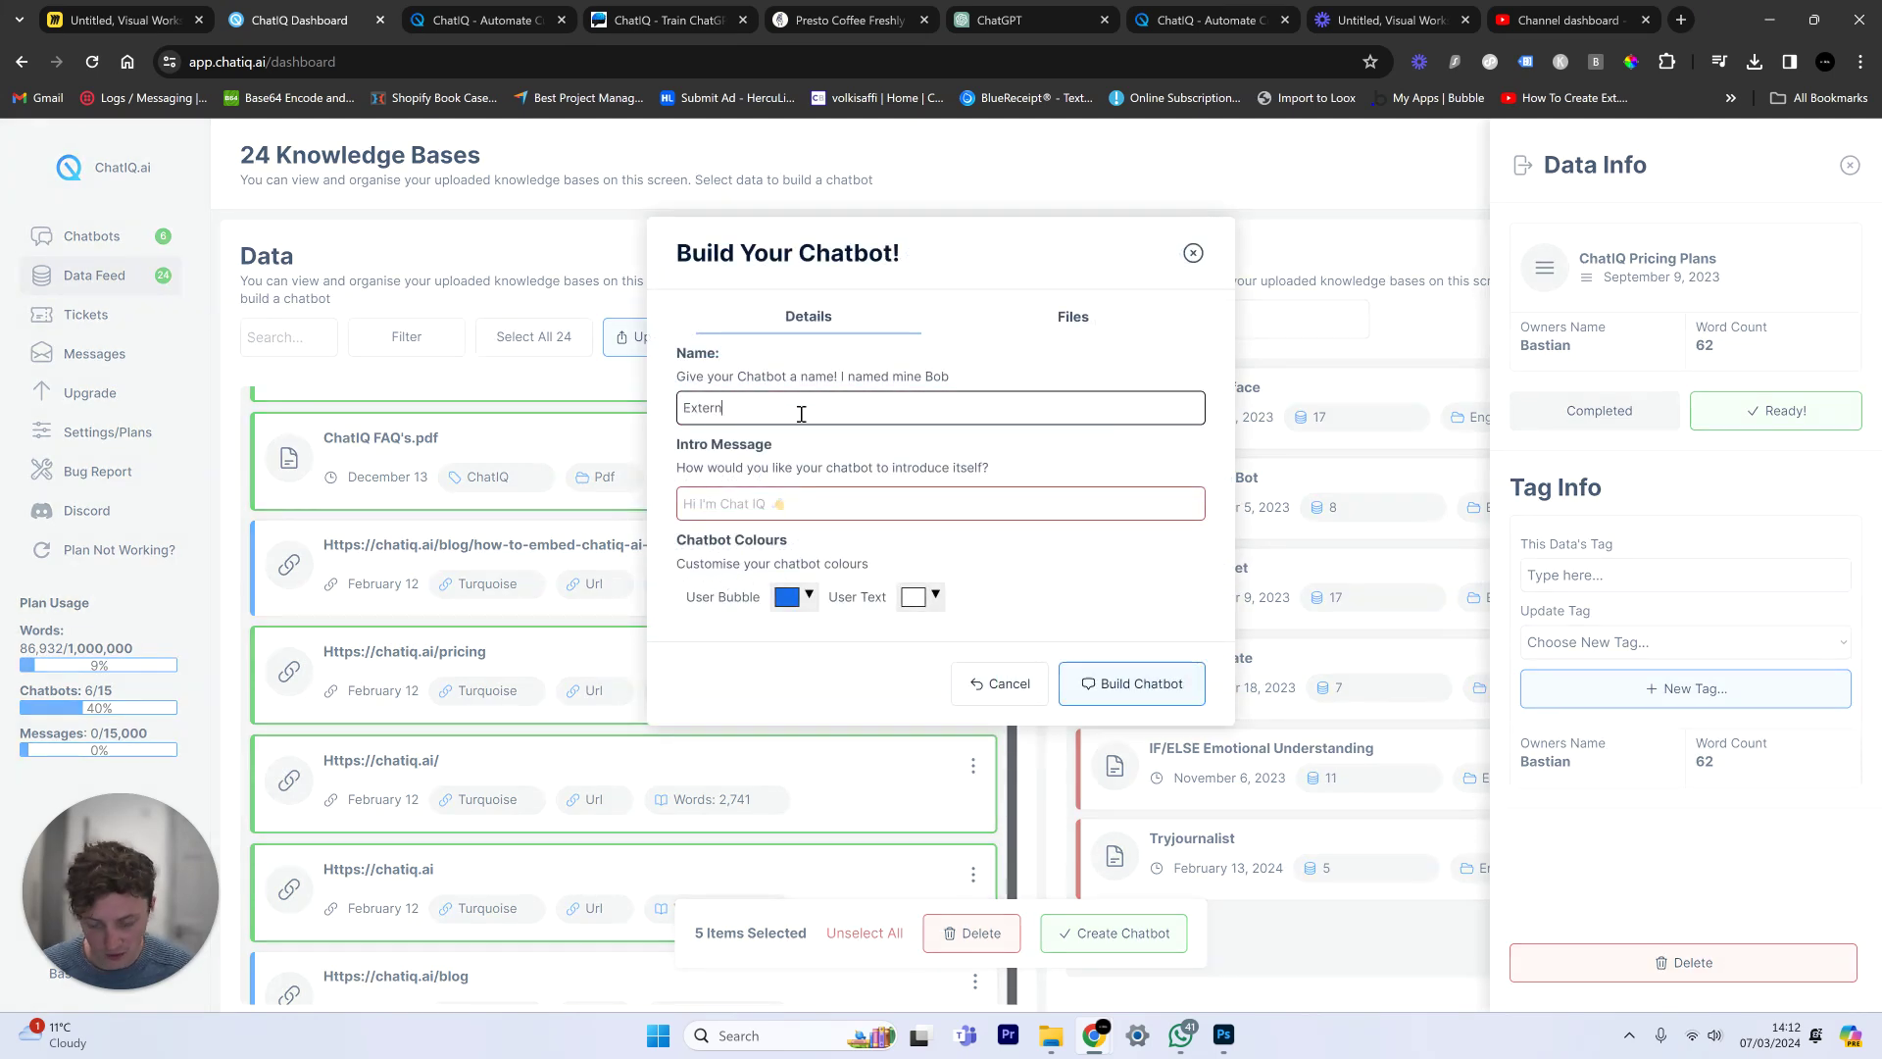
{"action": "left_click", "coordinate": [773, 505]}
Step: Review the available and active source files for the new chatbot build
{"action": "left_click", "coordinate": [1067, 316]}
{"action": "scroll", "coordinate": [1137, 600], "scroll_direction": "down", "scroll_amount": 3}
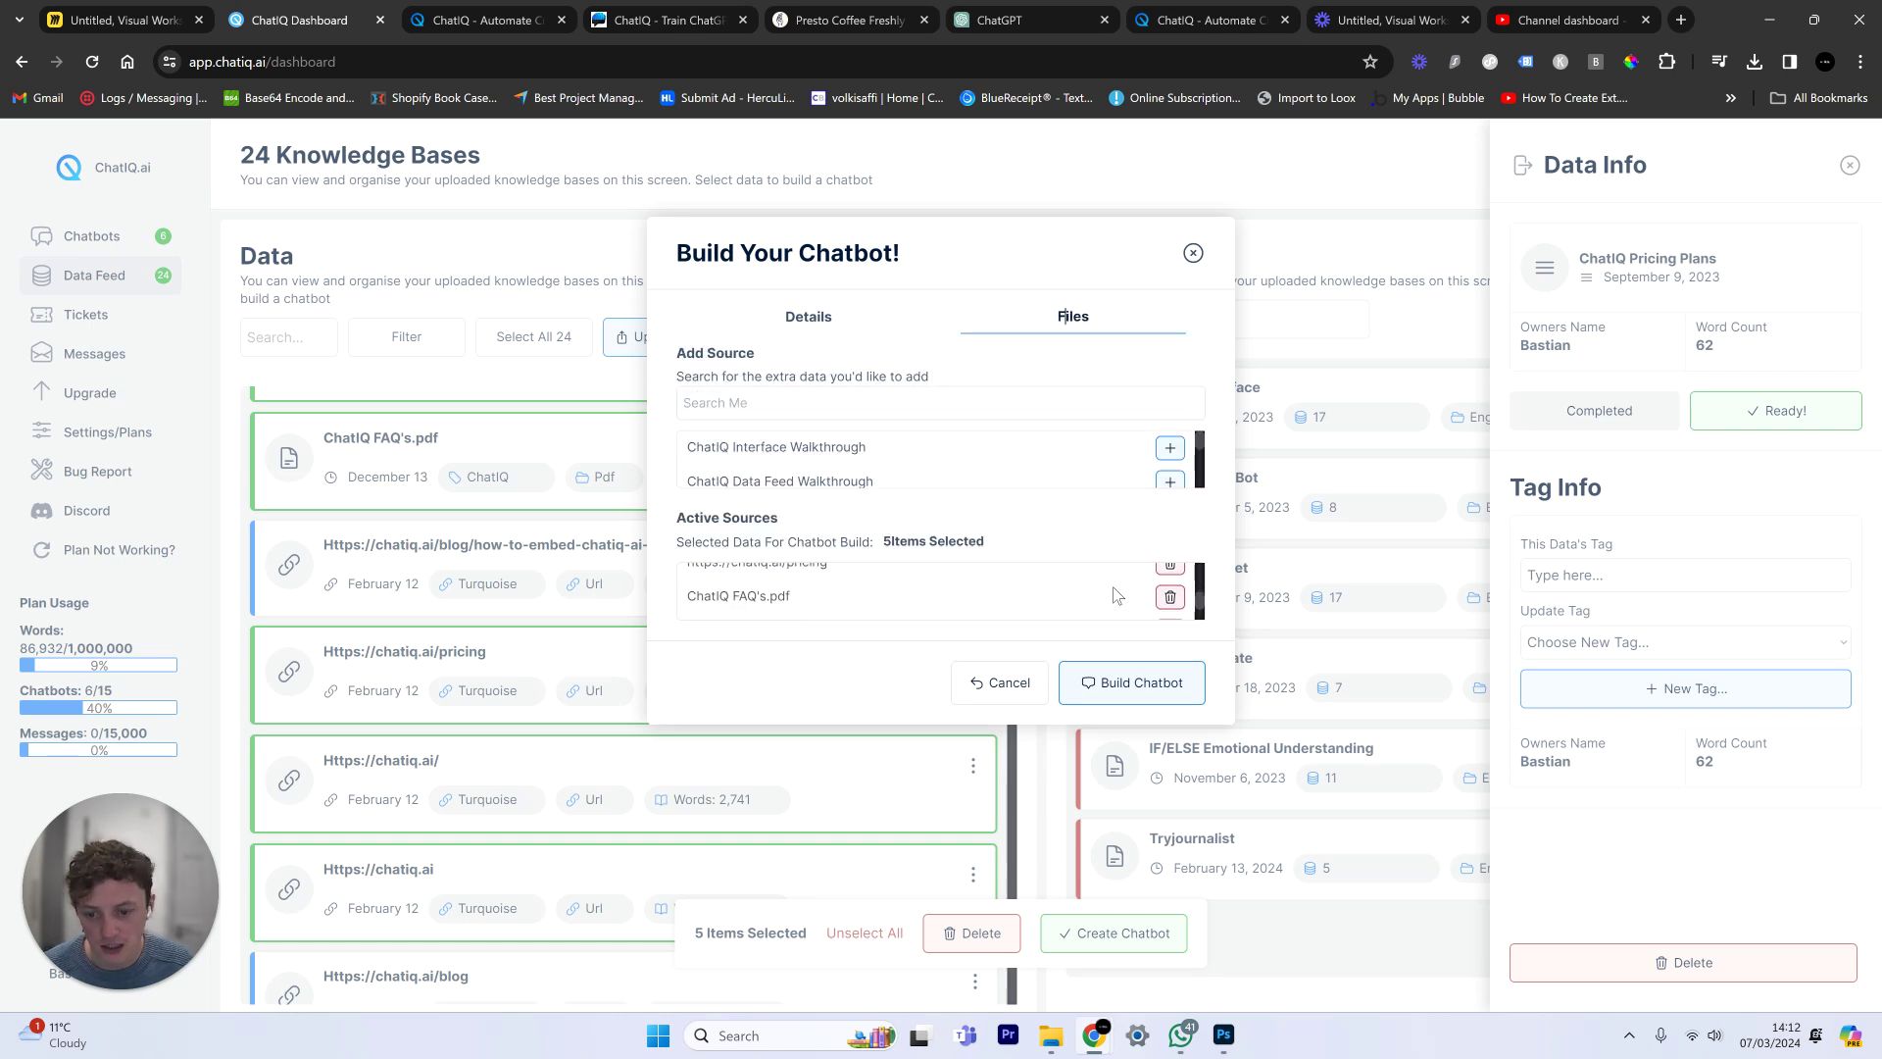
{"action": "scroll", "coordinate": [1127, 598], "scroll_direction": "up", "scroll_amount": 3}
{"action": "scroll", "coordinate": [1114, 595], "scroll_direction": "down", "scroll_amount": 2}
{"action": "scroll", "coordinate": [1115, 595], "scroll_direction": "down", "scroll_amount": 3}
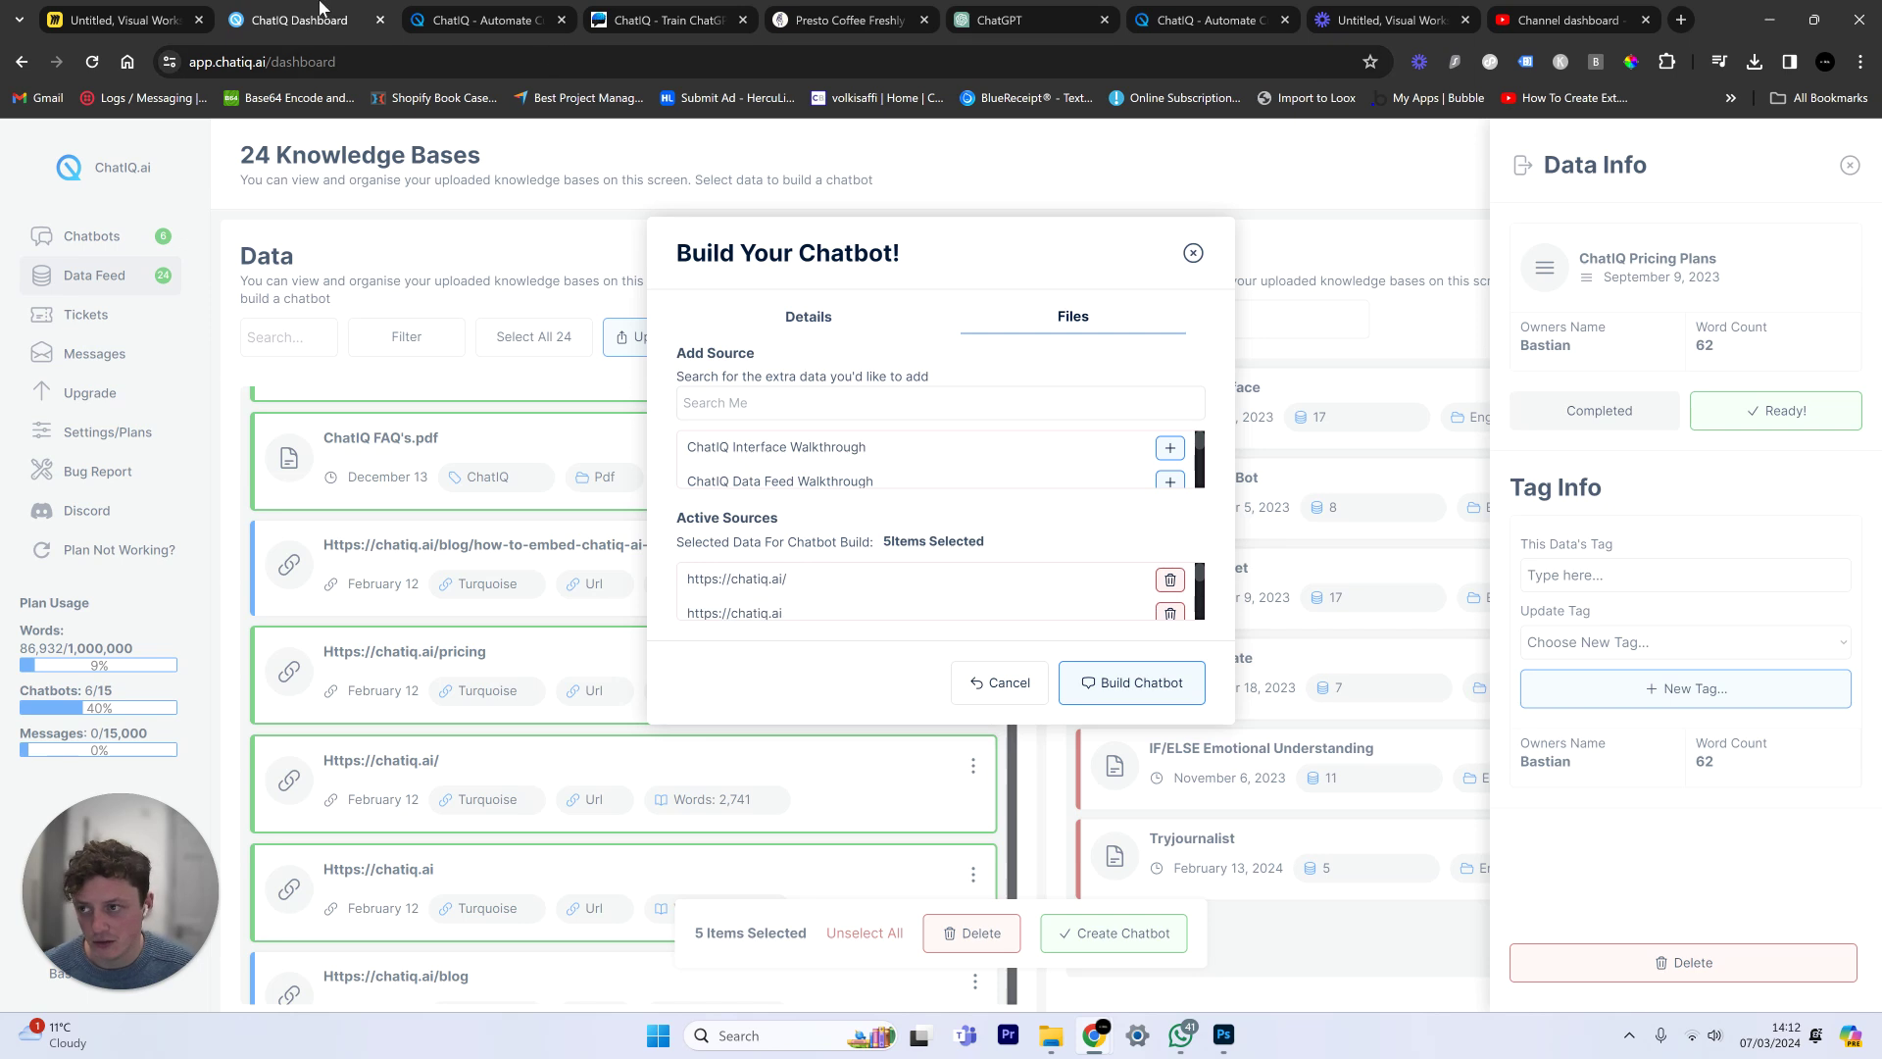
Step: Revisit the knowledge diagram on the Miro board and return to the ChatIQ dashboard
{"action": "left_click", "coordinate": [122, 20]}
{"action": "scroll", "coordinate": [593, 297], "scroll_direction": "up", "scroll_amount": 3}
{"action": "left_click_drag", "start_coordinate": [446, 294], "coordinate": [1009, 470]}
{"action": "right_click", "coordinate": [1197, 519]}
{"action": "left_click", "coordinate": [1562, 541]}
{"action": "left_click", "coordinate": [326, 11]}
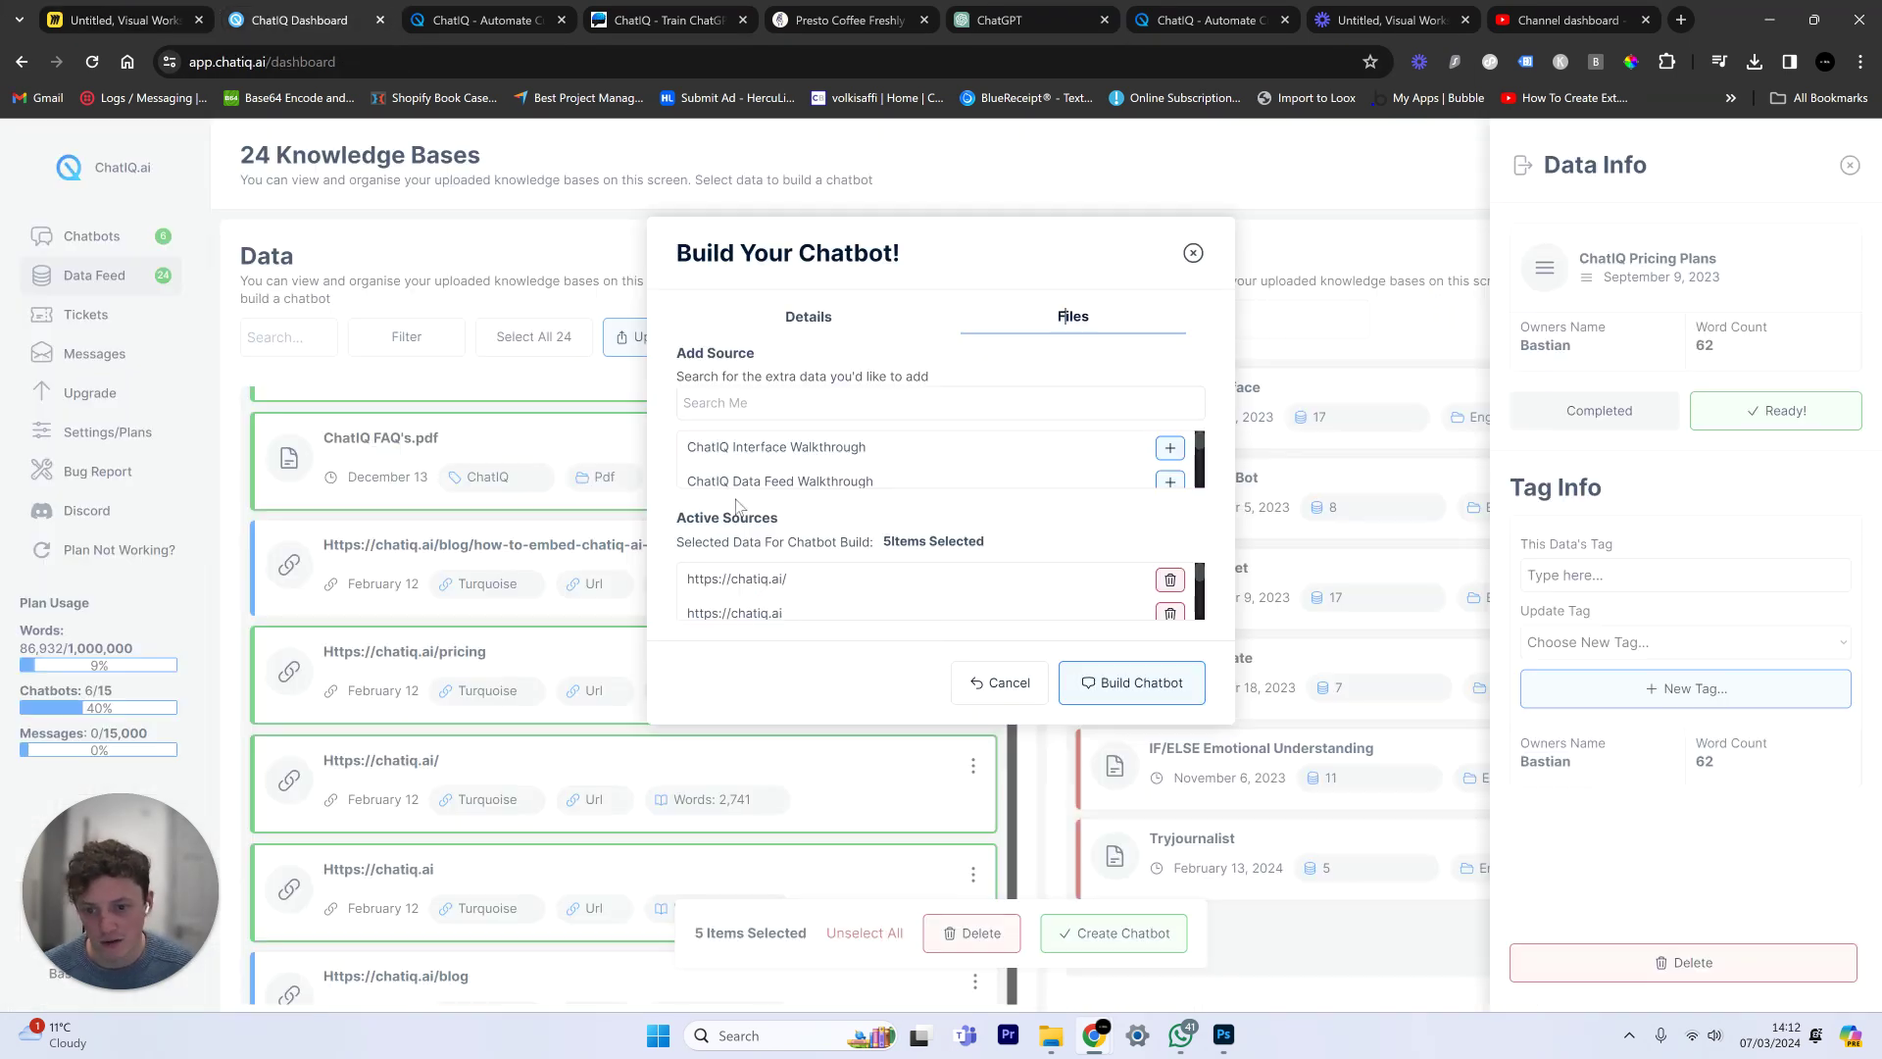
Step: Discard the chatbot build after checking its active sources, and unselect all data items
{"action": "scroll", "coordinate": [991, 590], "scroll_direction": "down", "scroll_amount": 3}
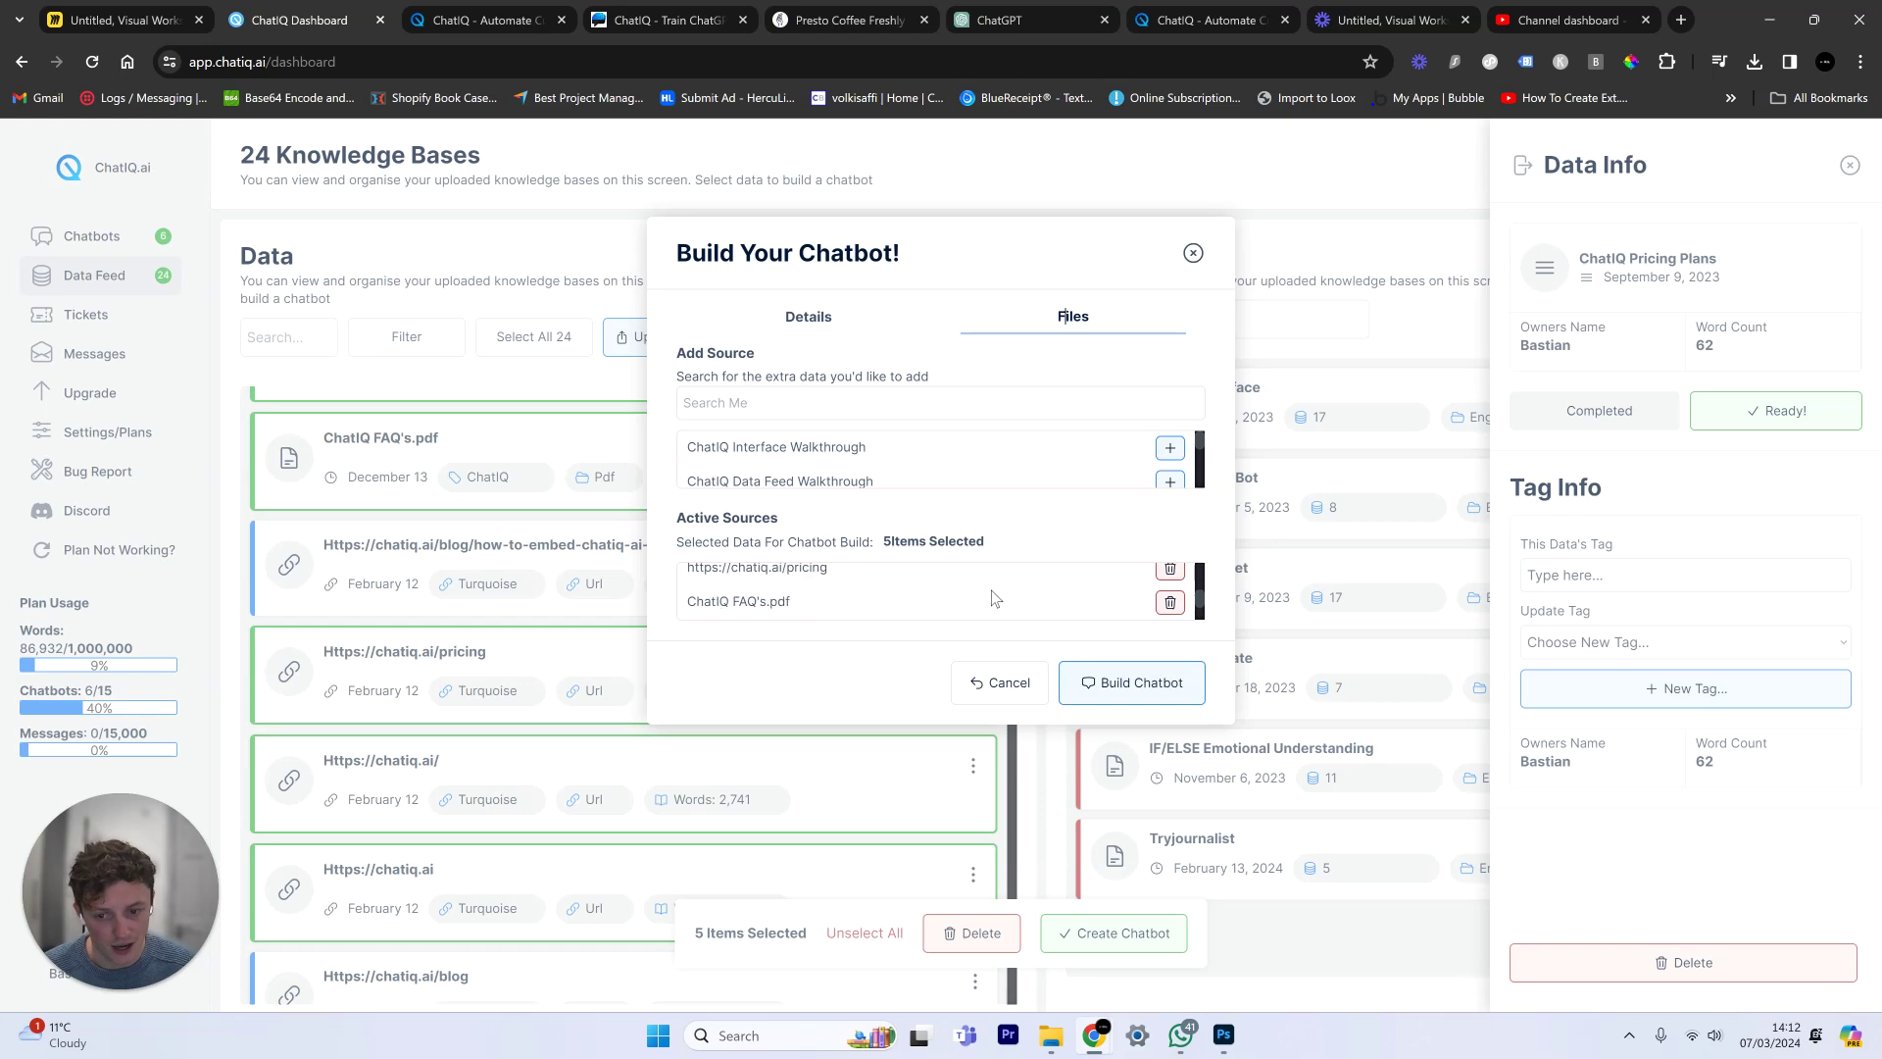
{"action": "left_click", "coordinate": [1193, 253]}
{"action": "left_click", "coordinate": [909, 936]}
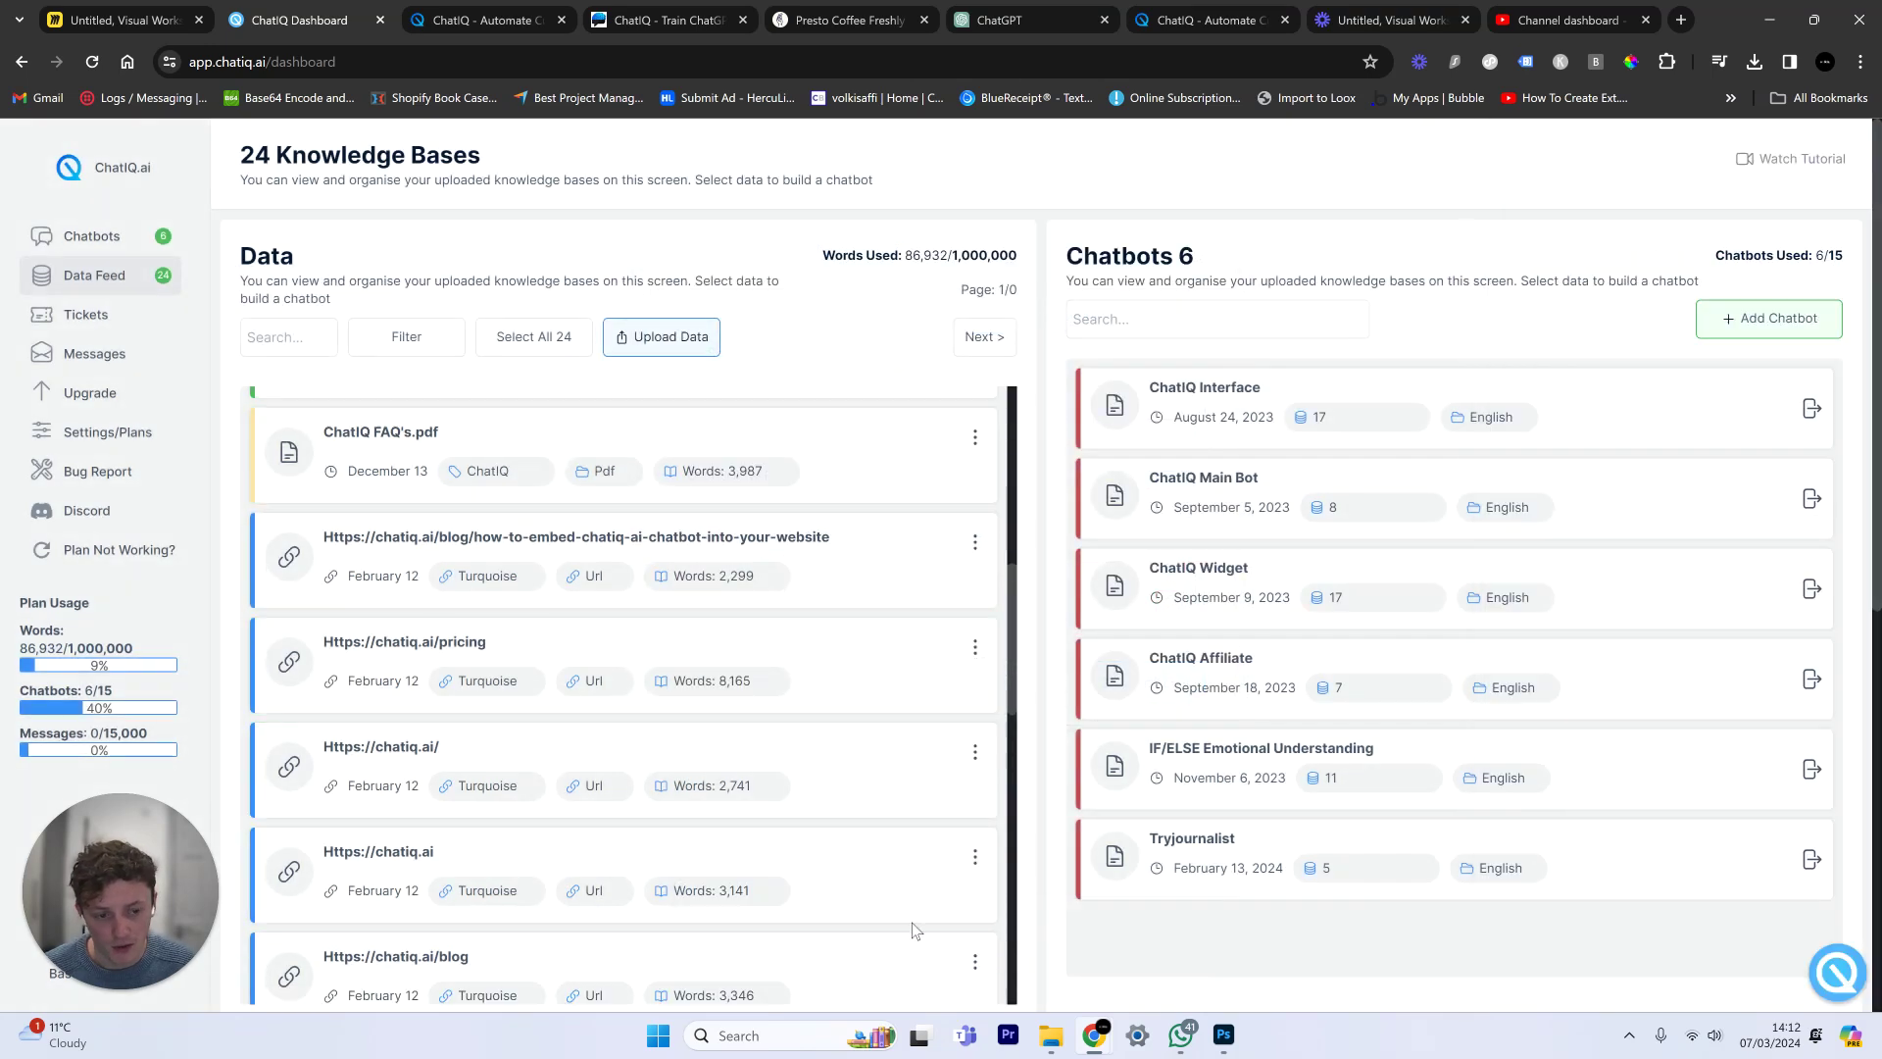
{"action": "right_click", "coordinate": [959, 310]}
Step: Examine the reference data list of ChatIQ Main Bot in the Chatbot Playground
{"action": "left_click", "coordinate": [162, 229]}
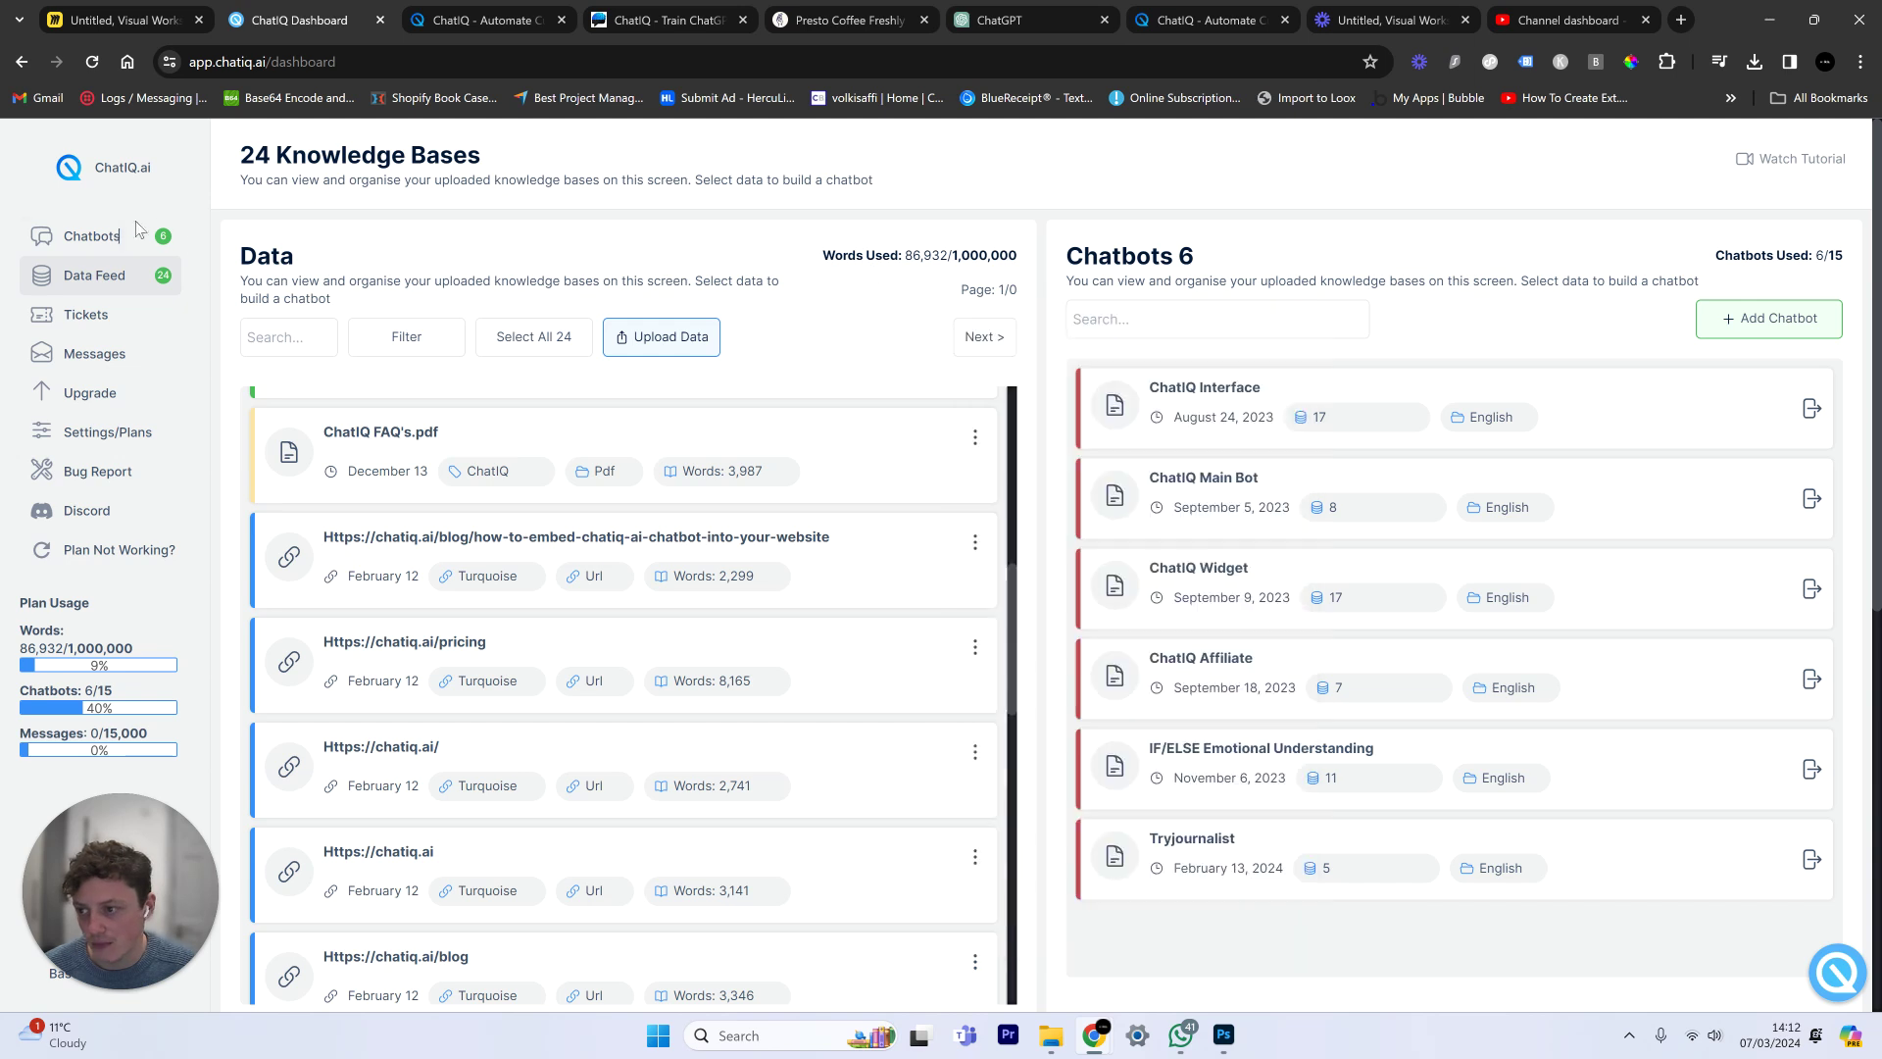
{"action": "left_click", "coordinate": [156, 233]}
{"action": "left_click", "coordinate": [555, 275]}
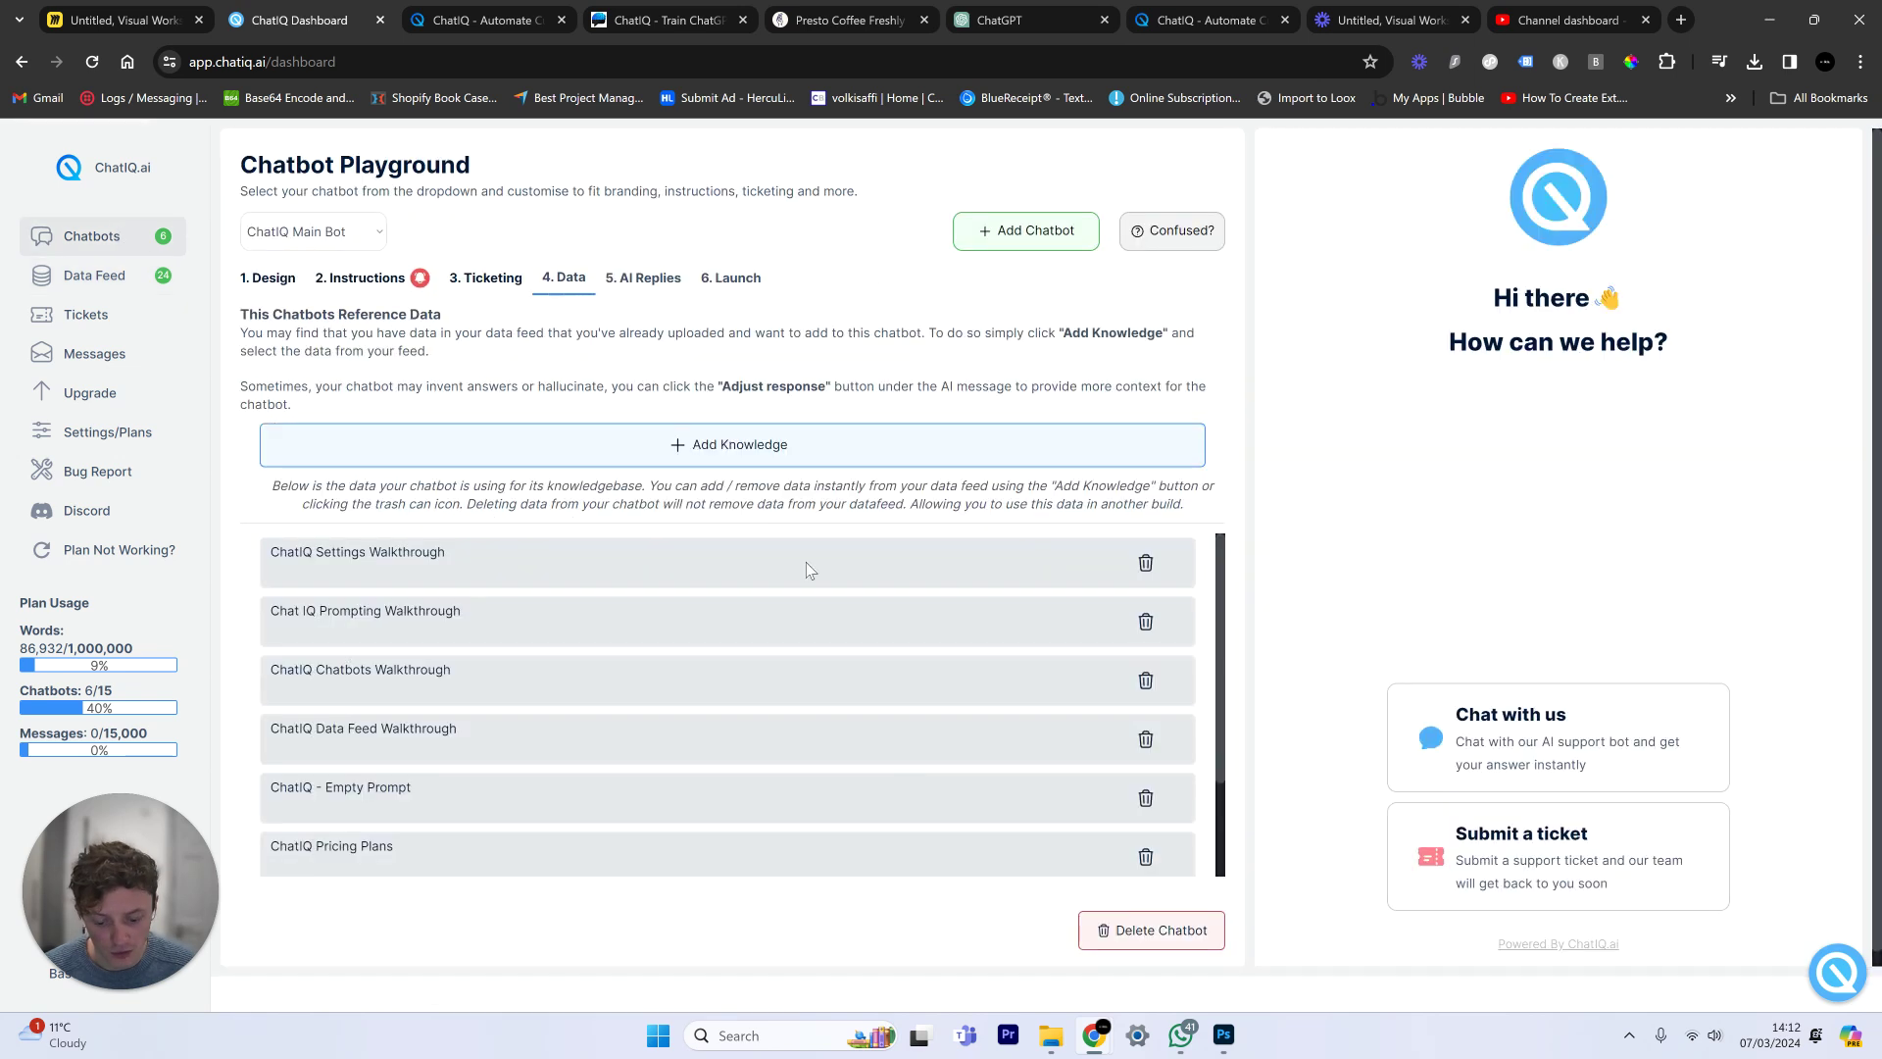
{"action": "scroll", "coordinate": [813, 628], "scroll_direction": "down", "scroll_amount": 5}
{"action": "scroll", "coordinate": [813, 627], "scroll_direction": "up", "scroll_amount": 1}
{"action": "scroll", "coordinate": [697, 521], "scroll_direction": "down", "scroll_amount": 1}
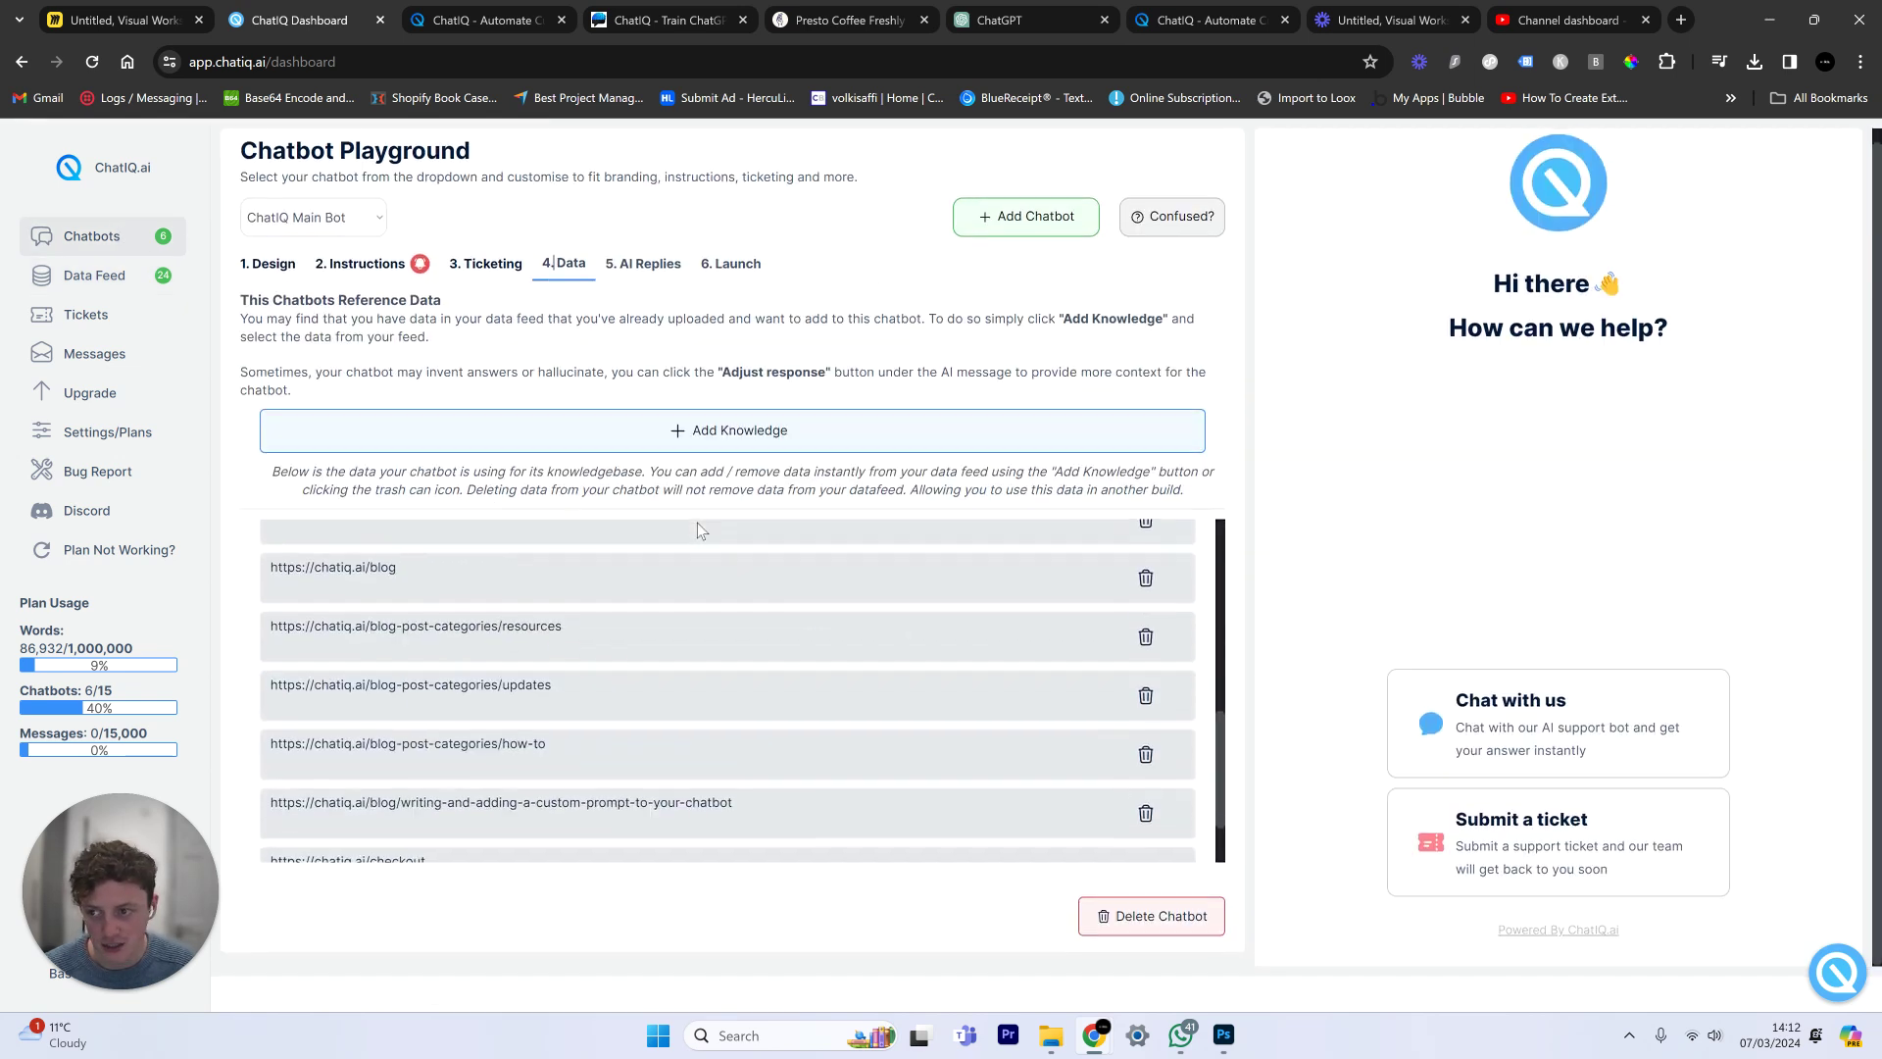
{"action": "scroll", "coordinate": [1022, 645], "scroll_direction": "up", "scroll_amount": 5}
{"action": "scroll", "coordinate": [1021, 645], "scroll_direction": "down", "scroll_amount": 4}
{"action": "scroll", "coordinate": [1022, 645], "scroll_direction": "up", "scroll_amount": 5}
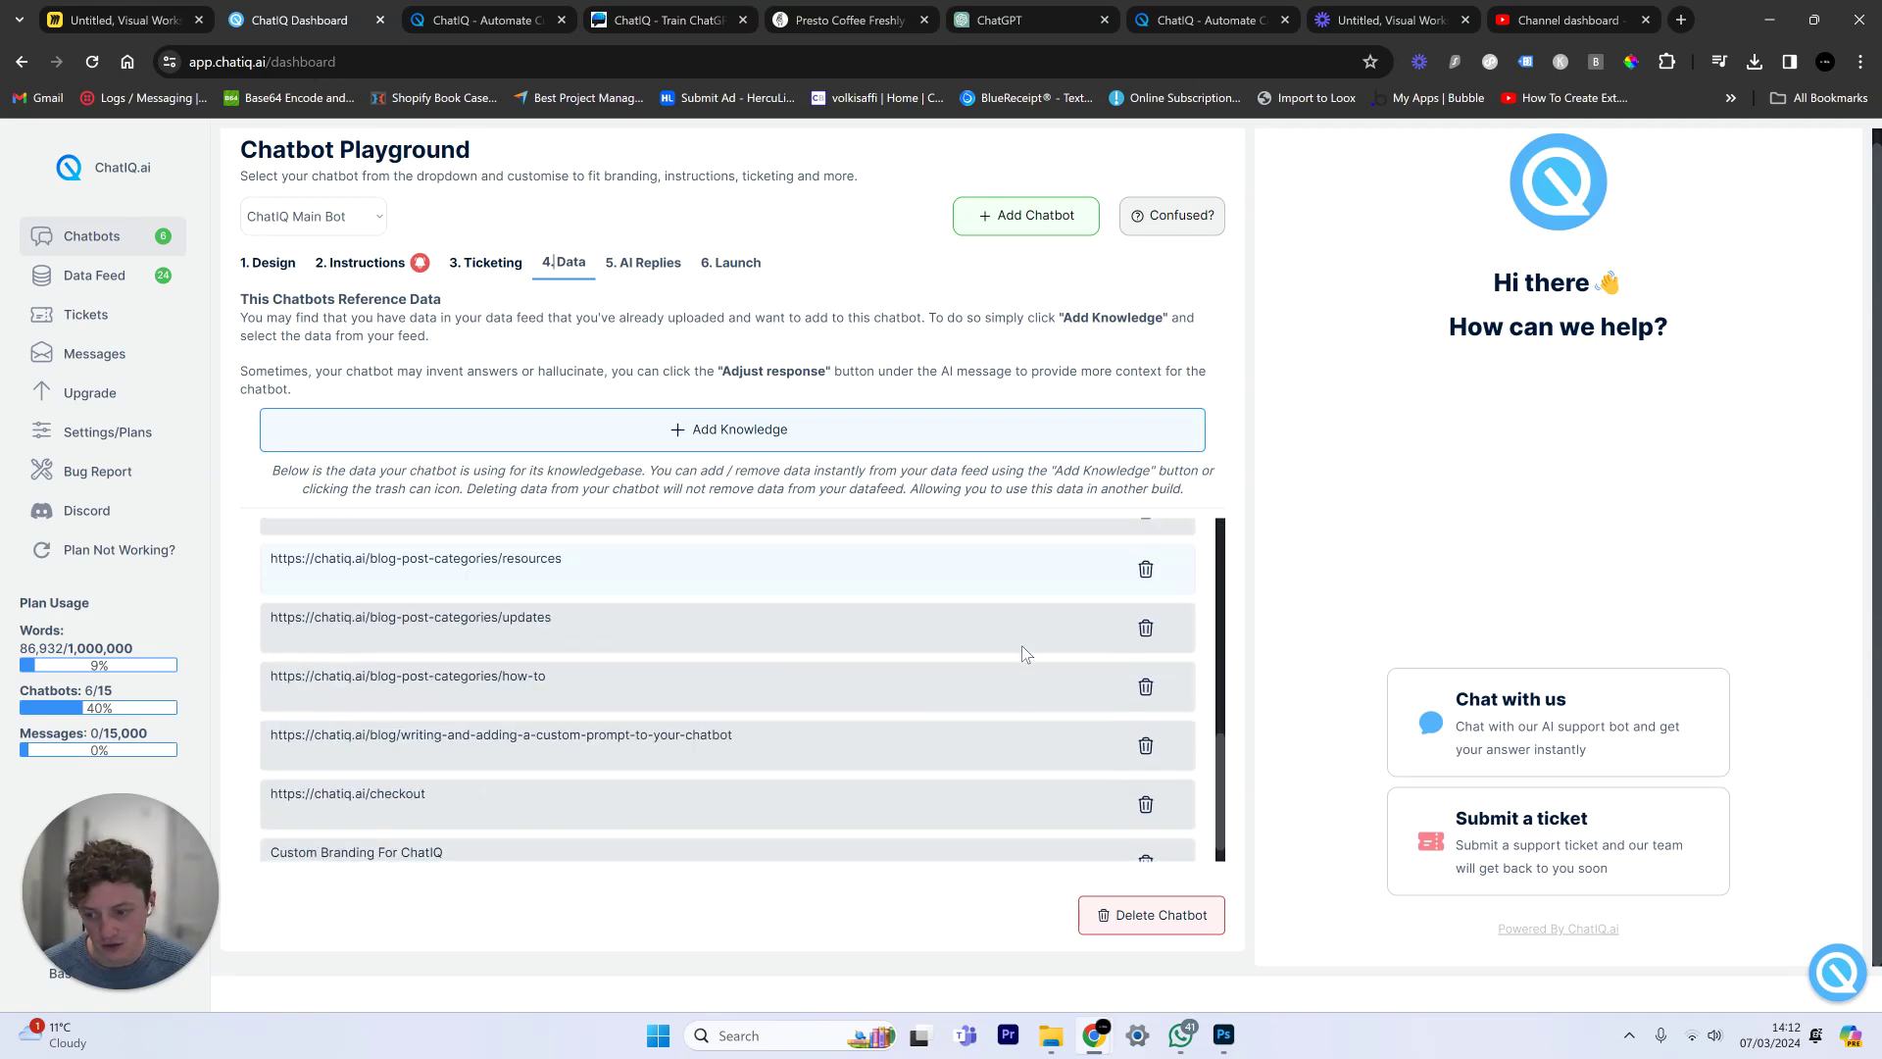
{"action": "scroll", "coordinate": [854, 497], "scroll_direction": "up", "scroll_amount": 1}
Step: Add ChatIQ FAQ's.pdf and ChatIQ Interface Walkthrough from the data feed to ChatIQ Main Bot's knowledge
{"action": "left_click", "coordinate": [827, 460]}
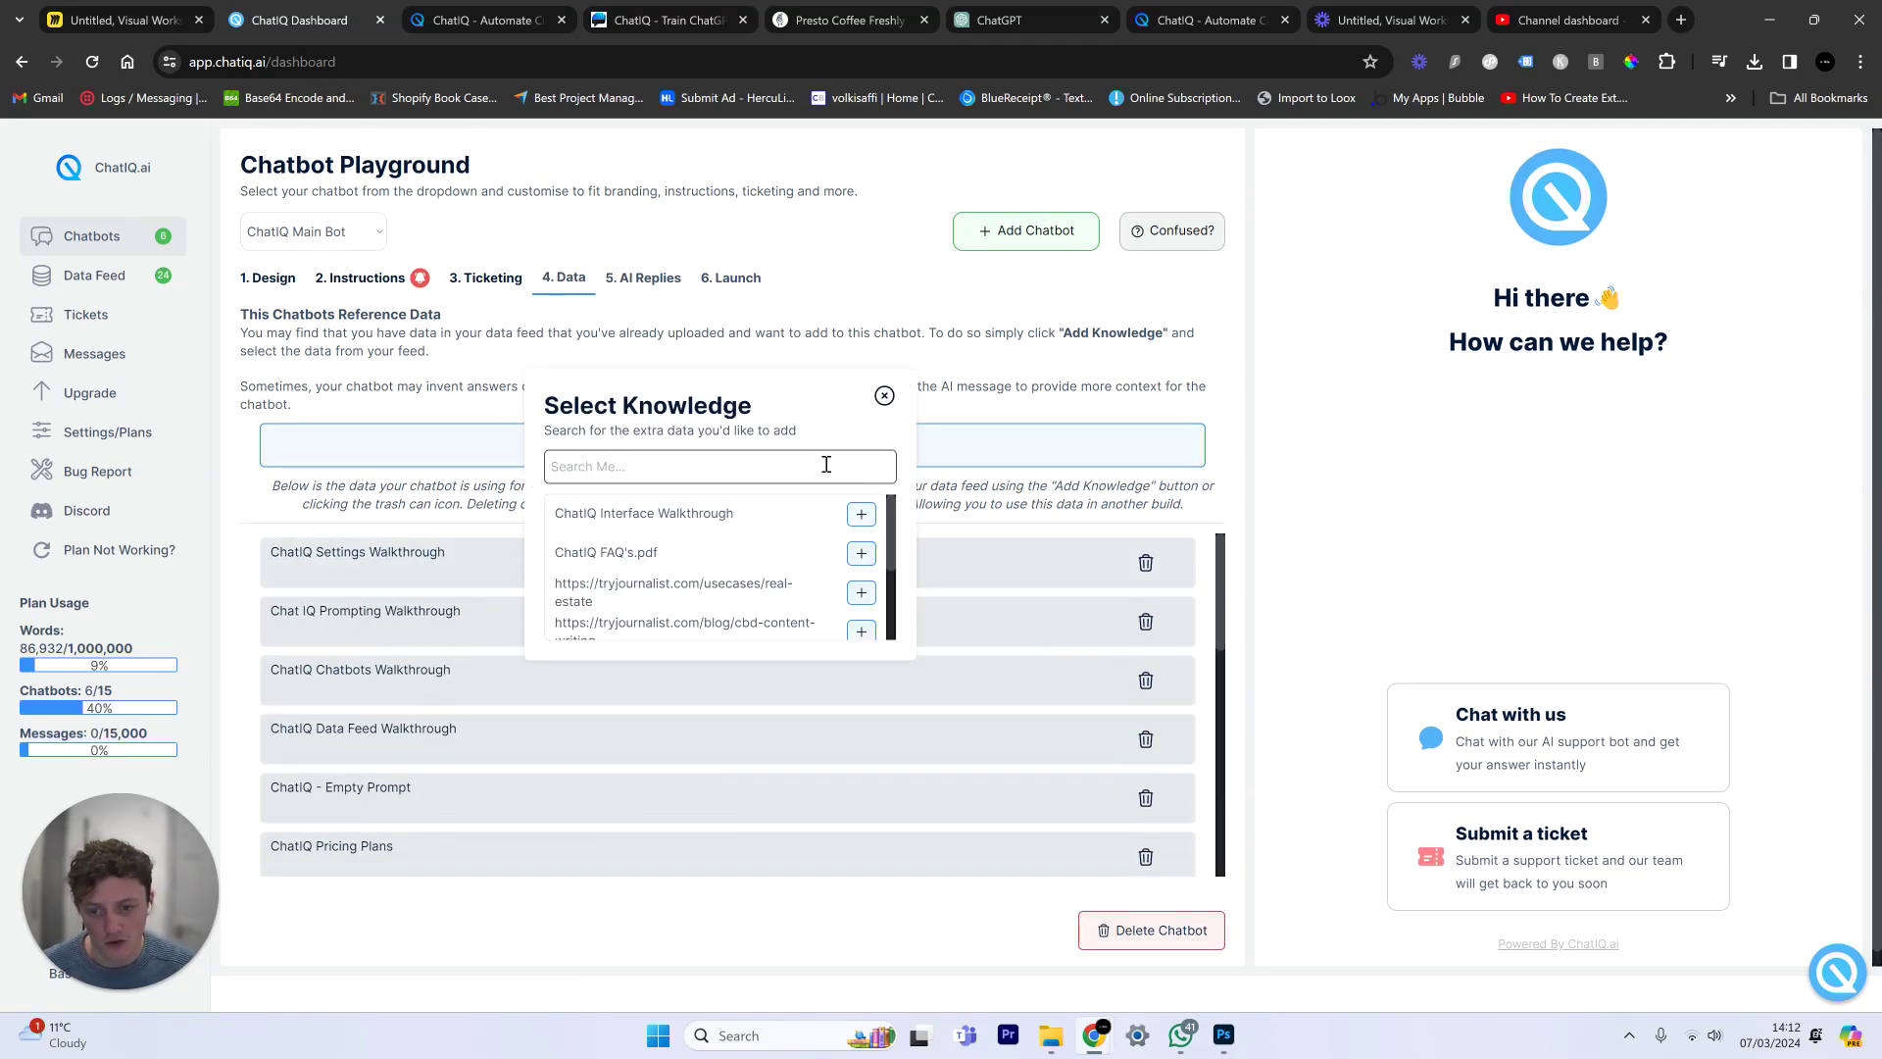
{"action": "scroll", "coordinate": [781, 529], "scroll_direction": "down", "scroll_amount": 4}
{"action": "scroll", "coordinate": [784, 548], "scroll_direction": "down", "scroll_amount": 2}
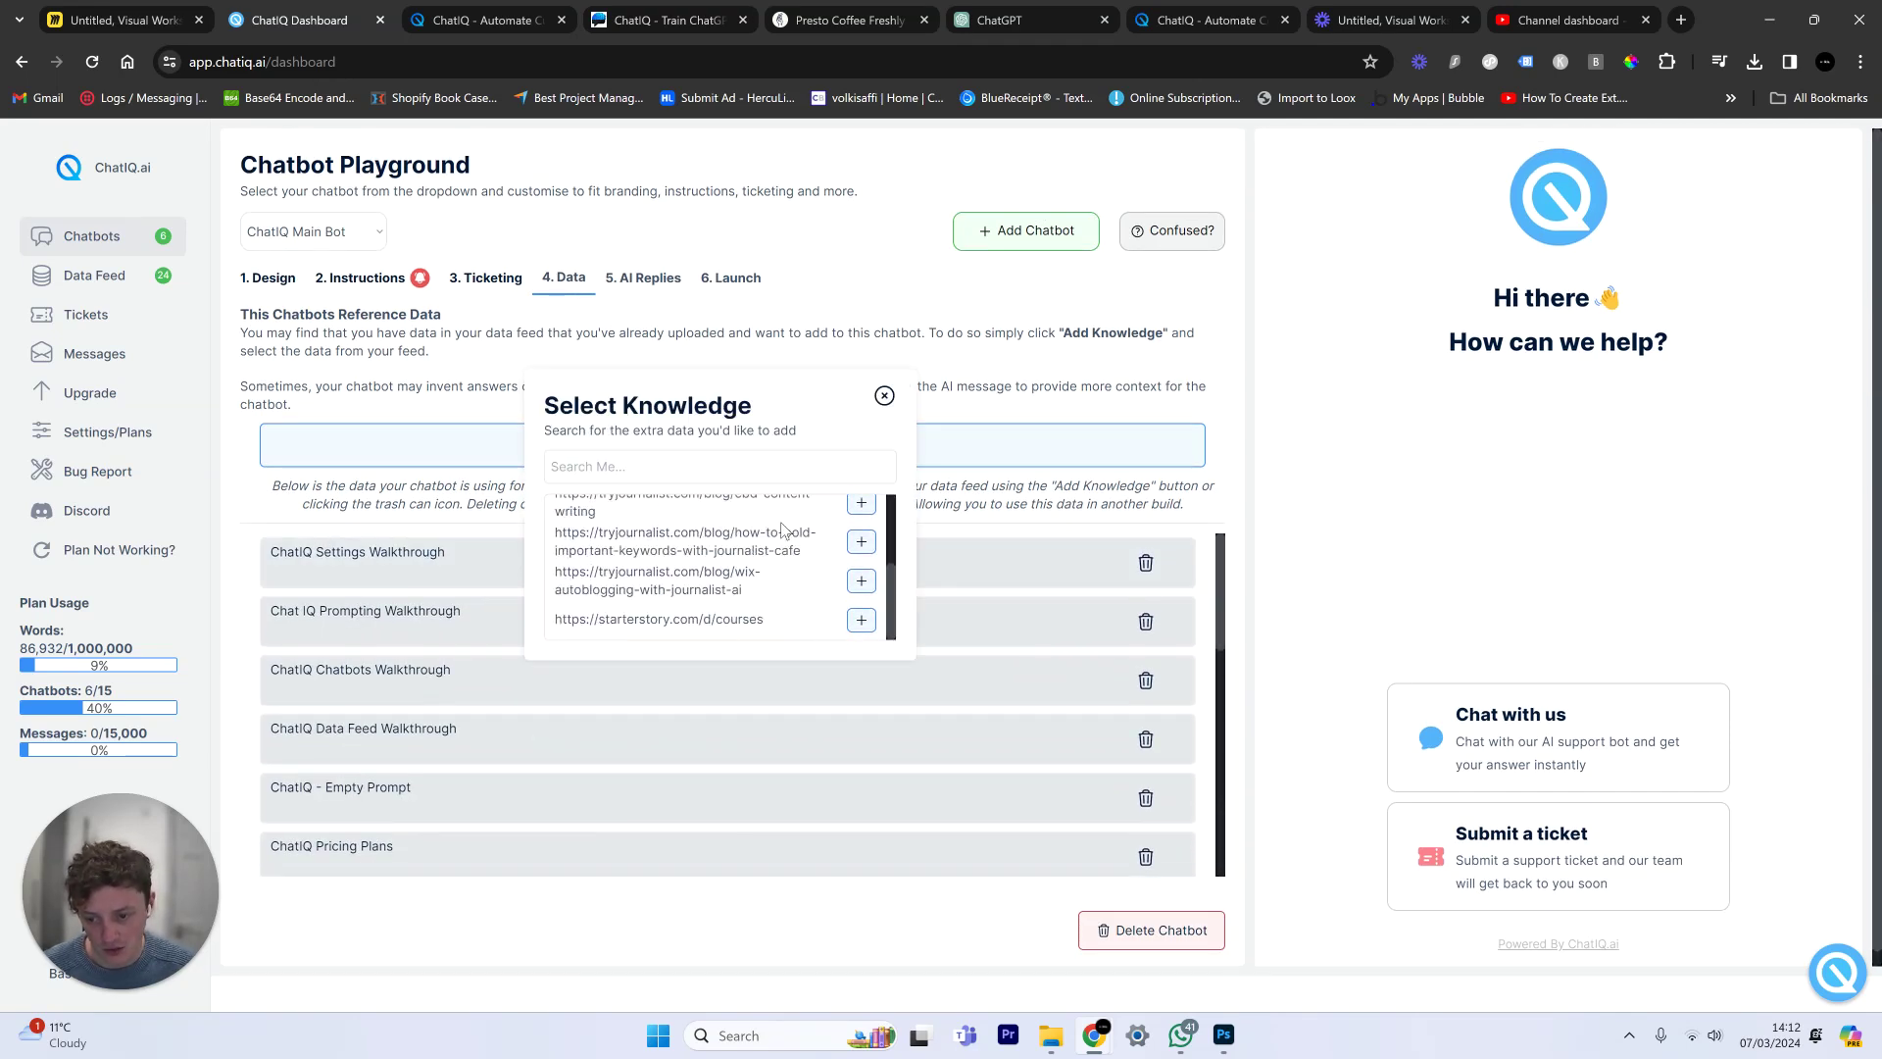
{"action": "scroll", "coordinate": [799, 578], "scroll_direction": "up", "scroll_amount": 5}
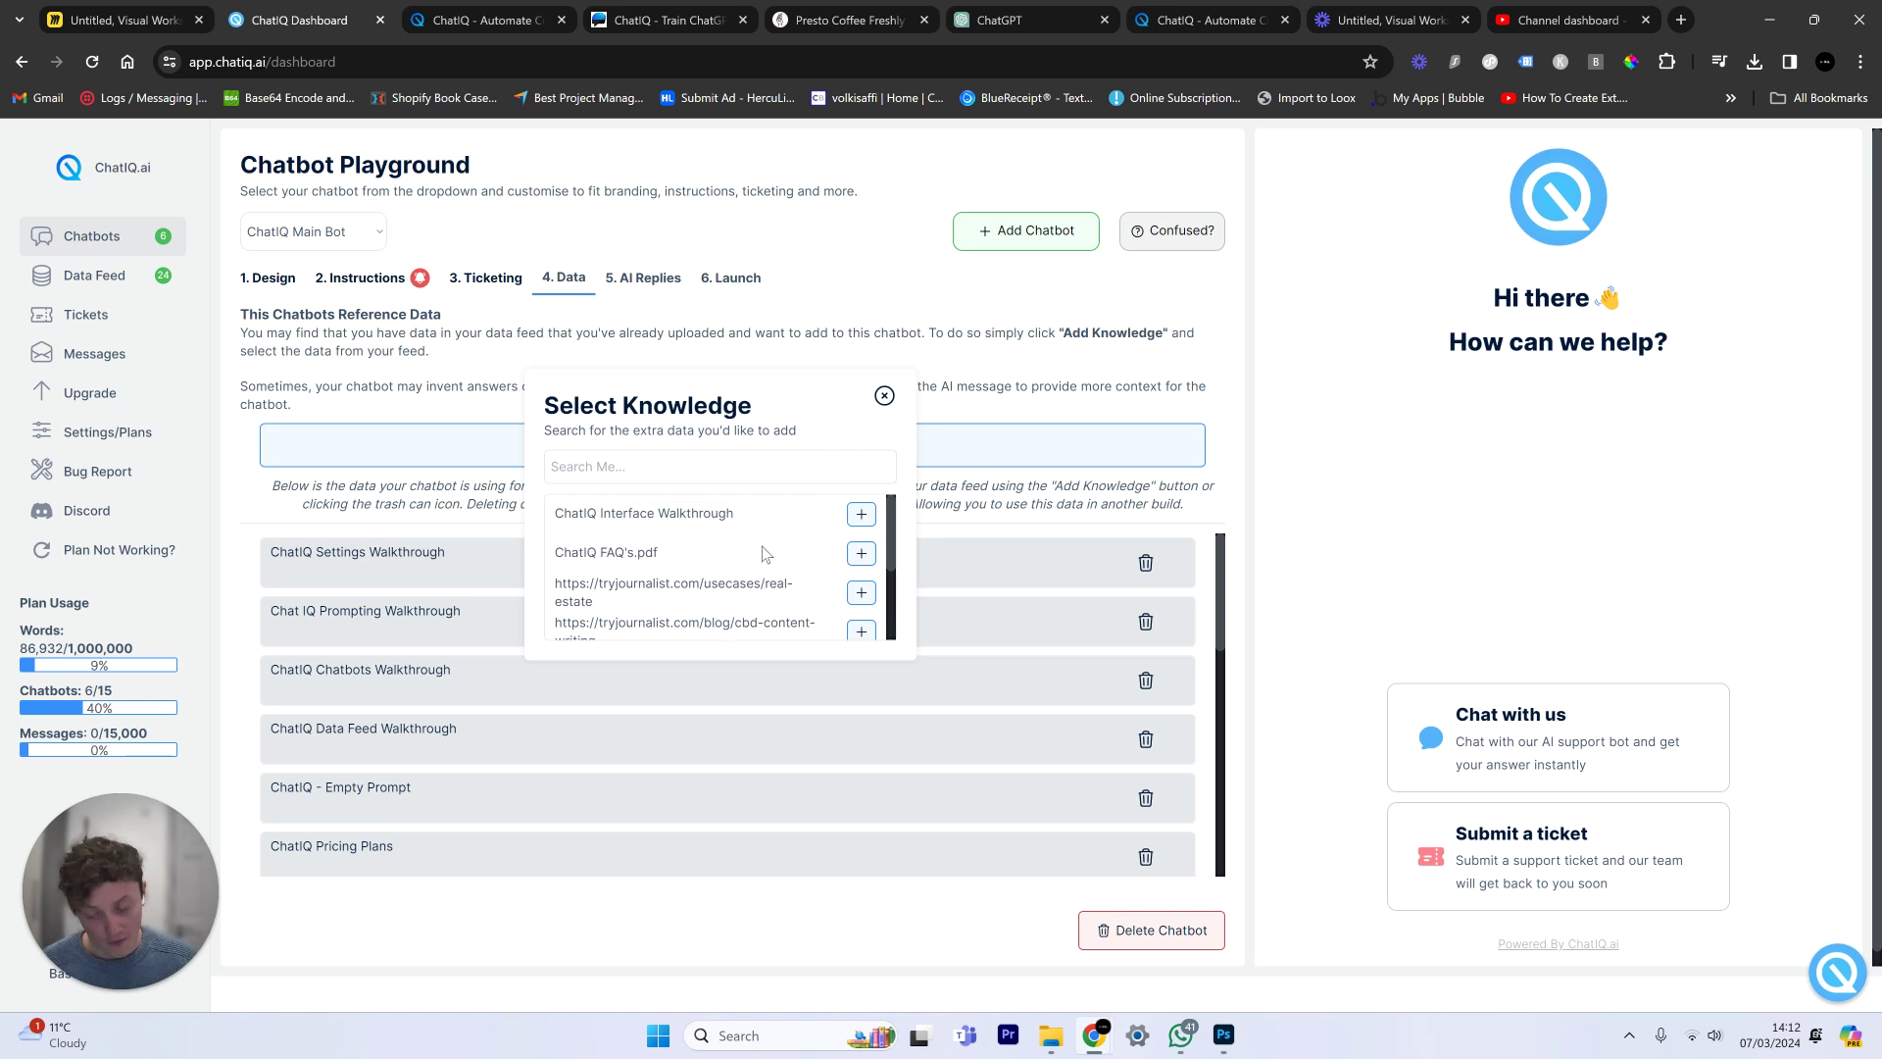
{"action": "left_click", "coordinate": [861, 553]}
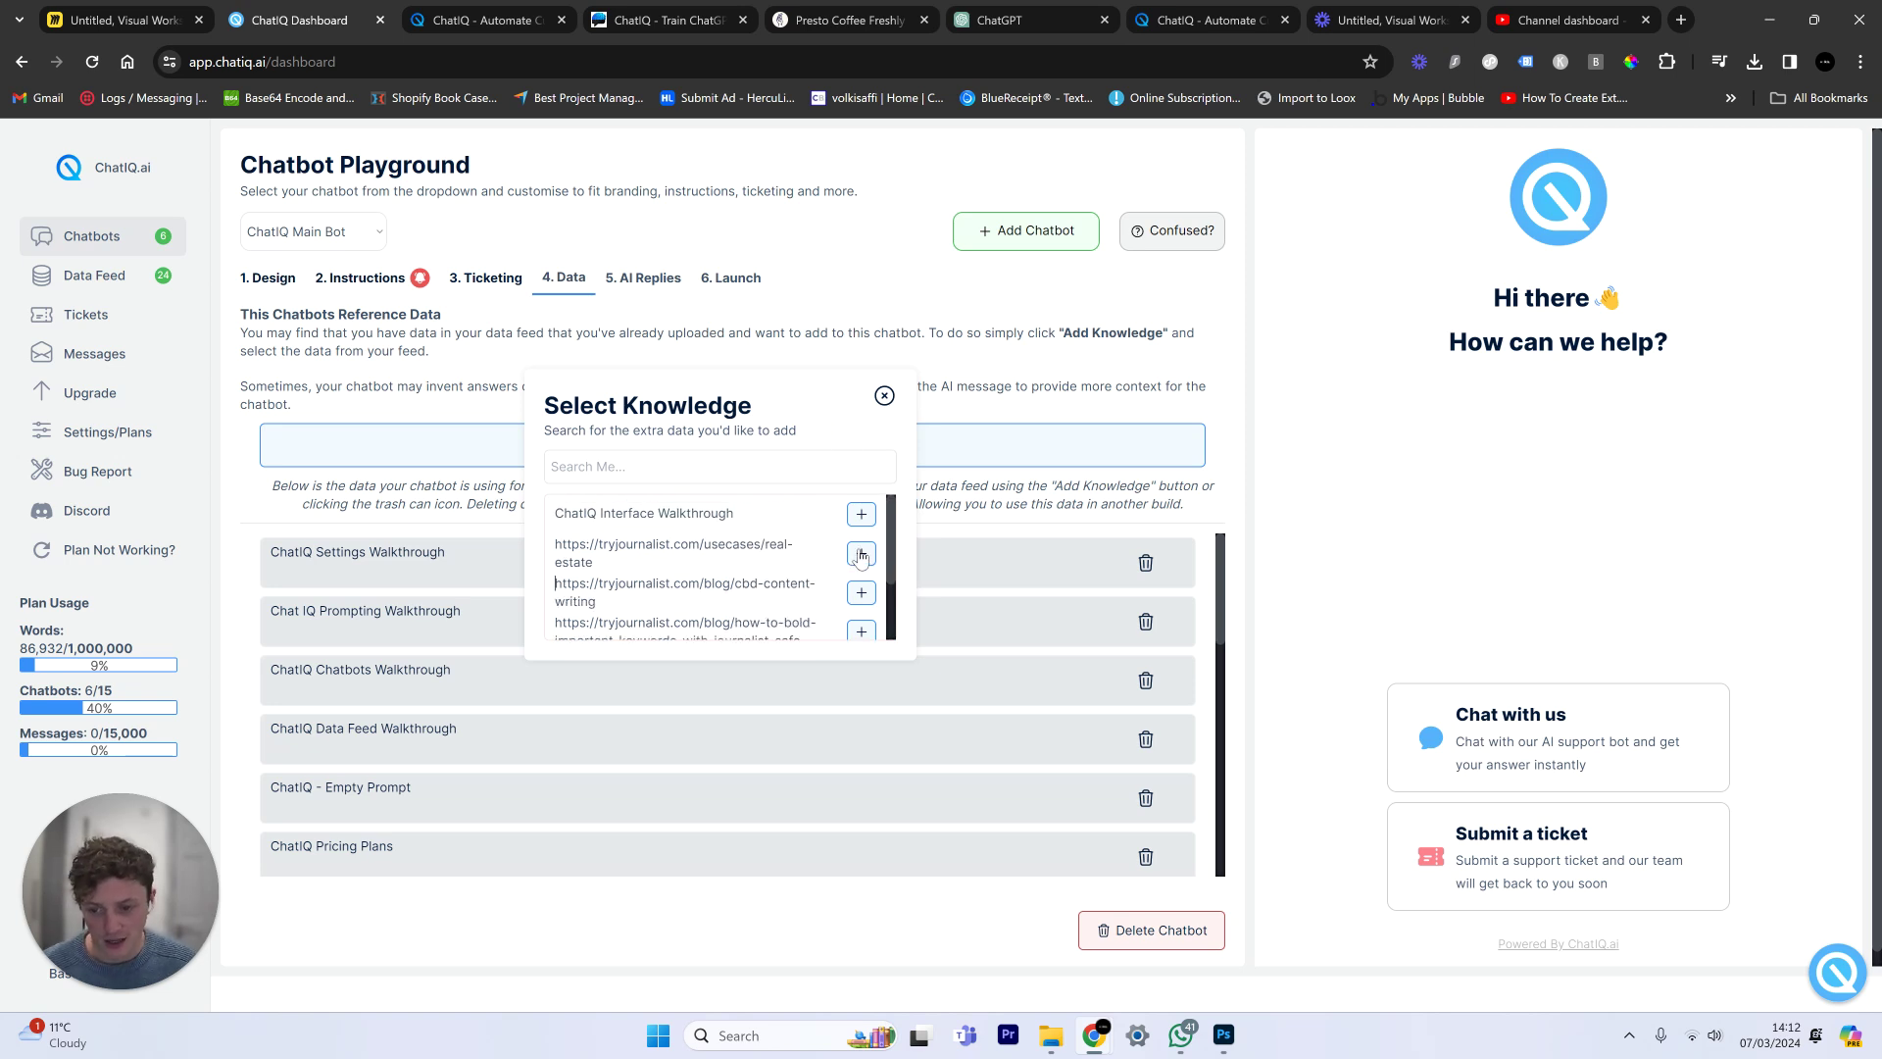
{"action": "left_click", "coordinate": [861, 513]}
Step: Check the end of the chatbot's reference data list for the added ChatIQ FAQ's.pdf and ChatIQ Interface Walkthrough
{"action": "left_click", "coordinate": [730, 277]}
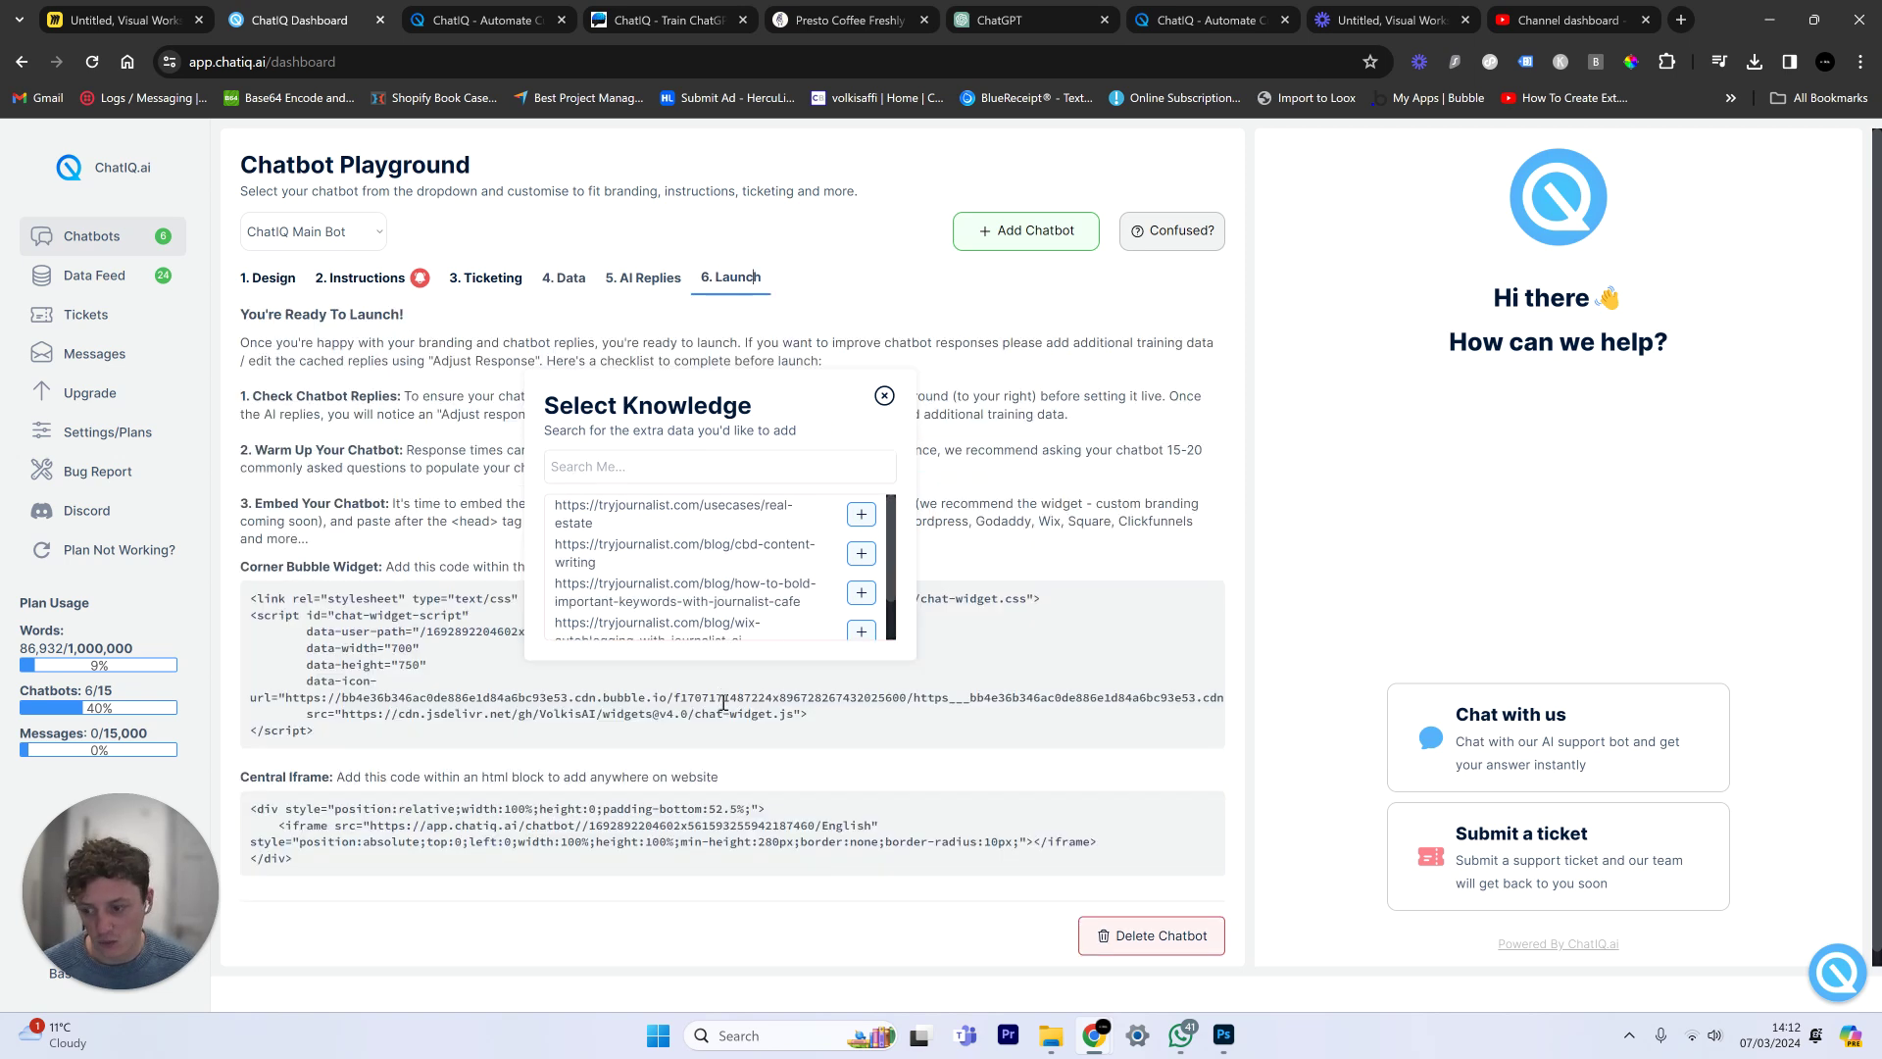
{"action": "left_click", "coordinate": [564, 278]}
{"action": "scroll", "coordinate": [661, 676], "scroll_direction": "down", "scroll_amount": 2}
{"action": "scroll", "coordinate": [668, 698], "scroll_direction": "down", "scroll_amount": 5}
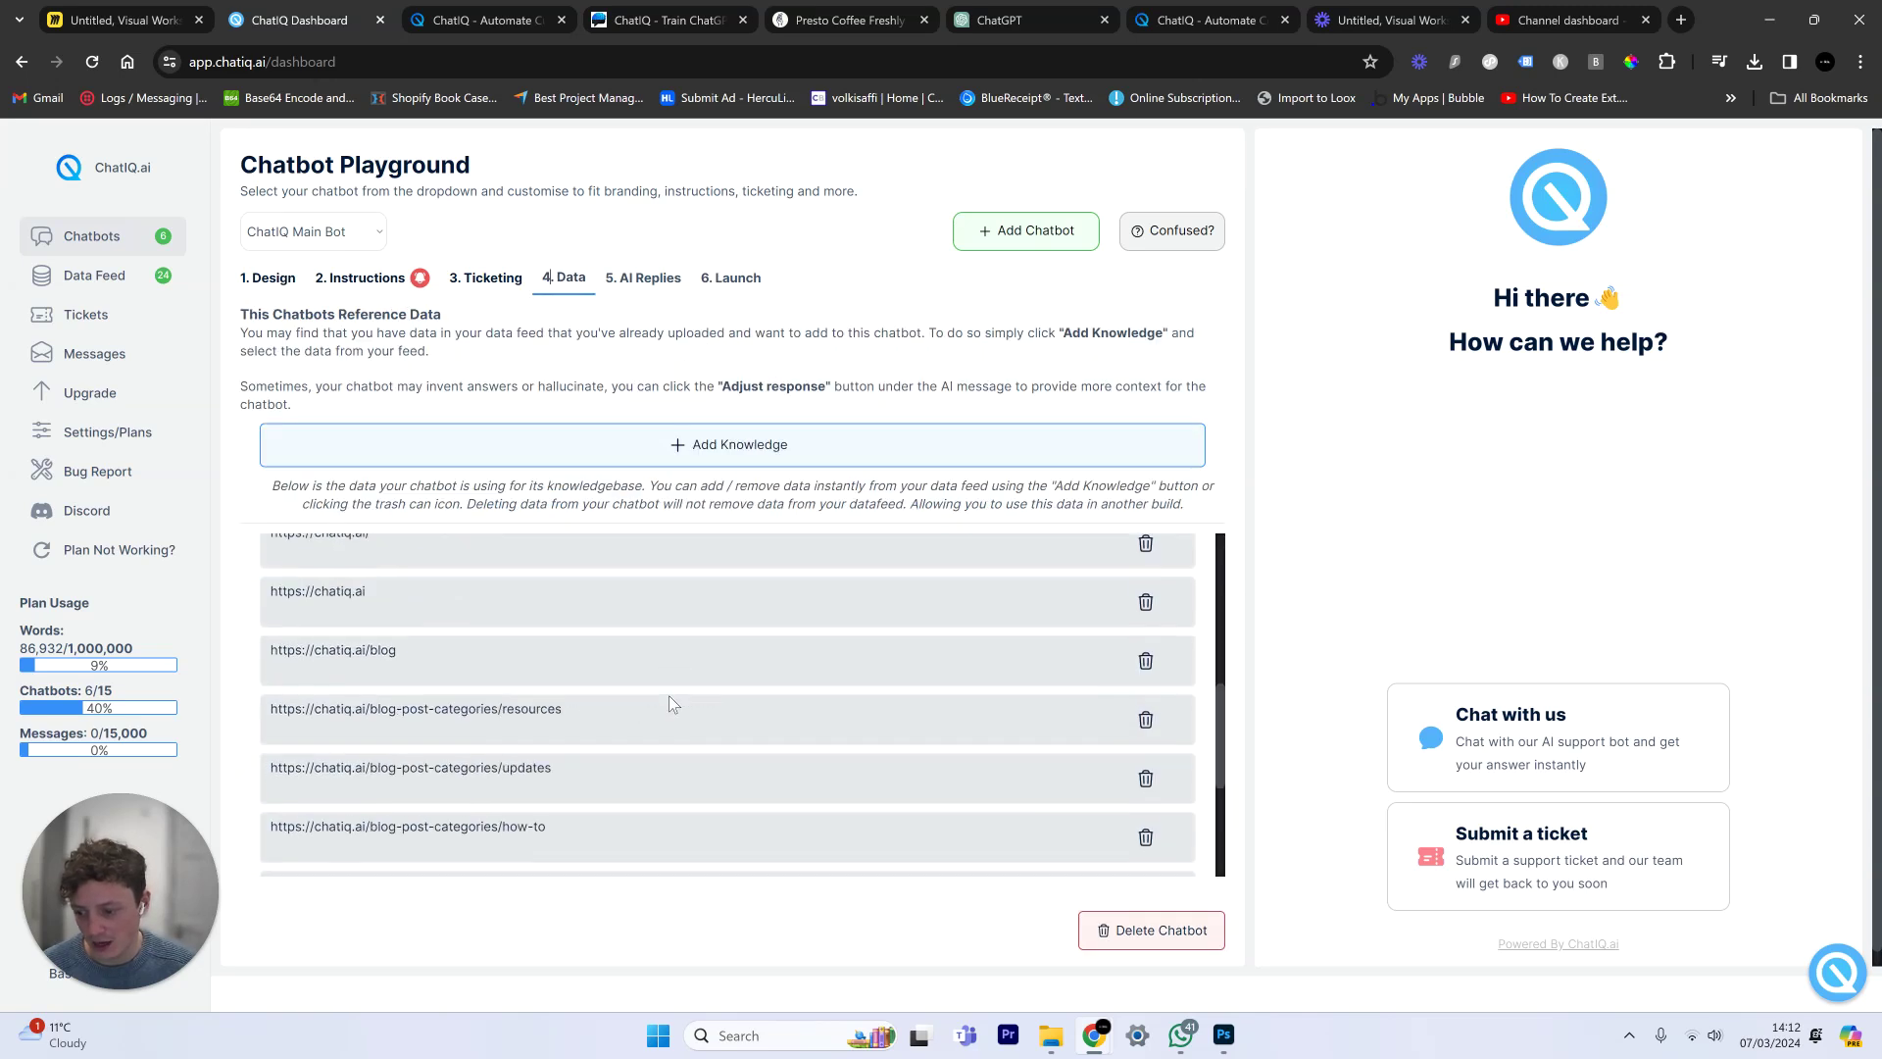
{"action": "triple_click", "coordinate": [323, 781]}
{"action": "key", "text": "ctrl+a"}
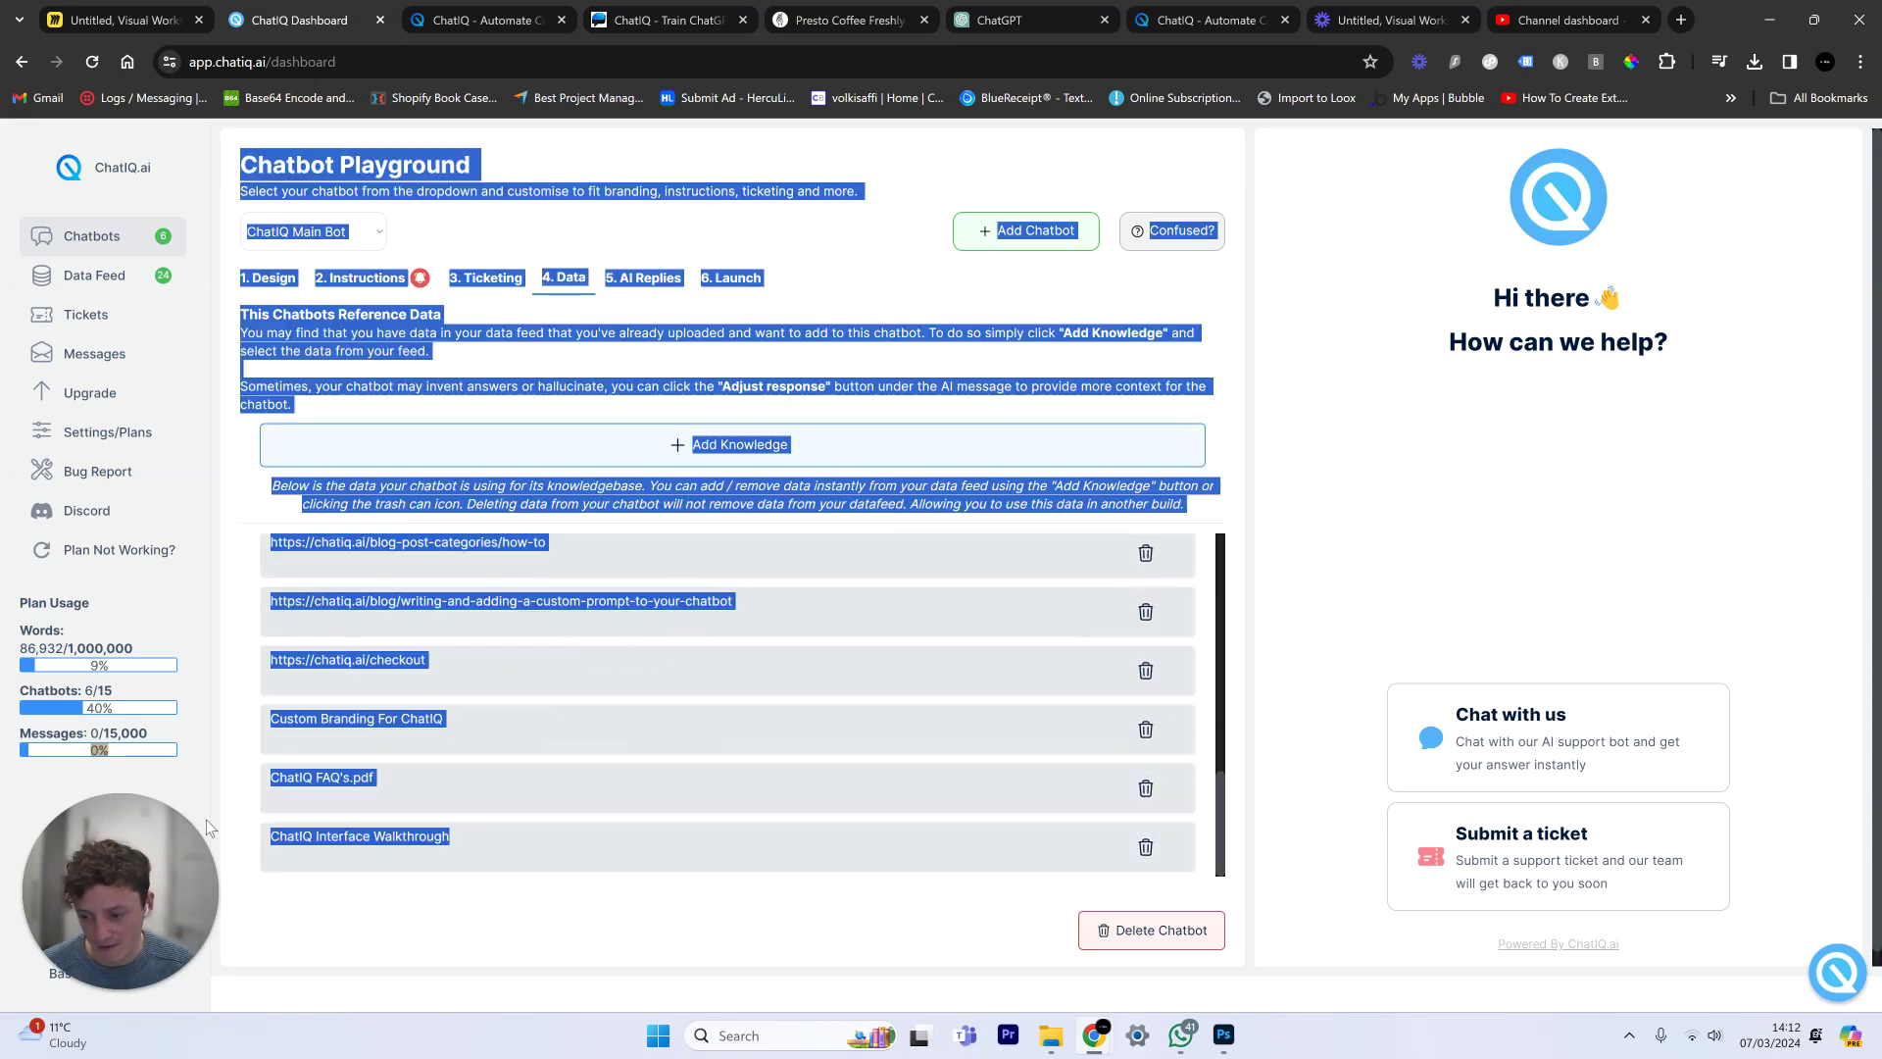
{"action": "left_click", "coordinate": [575, 864]}
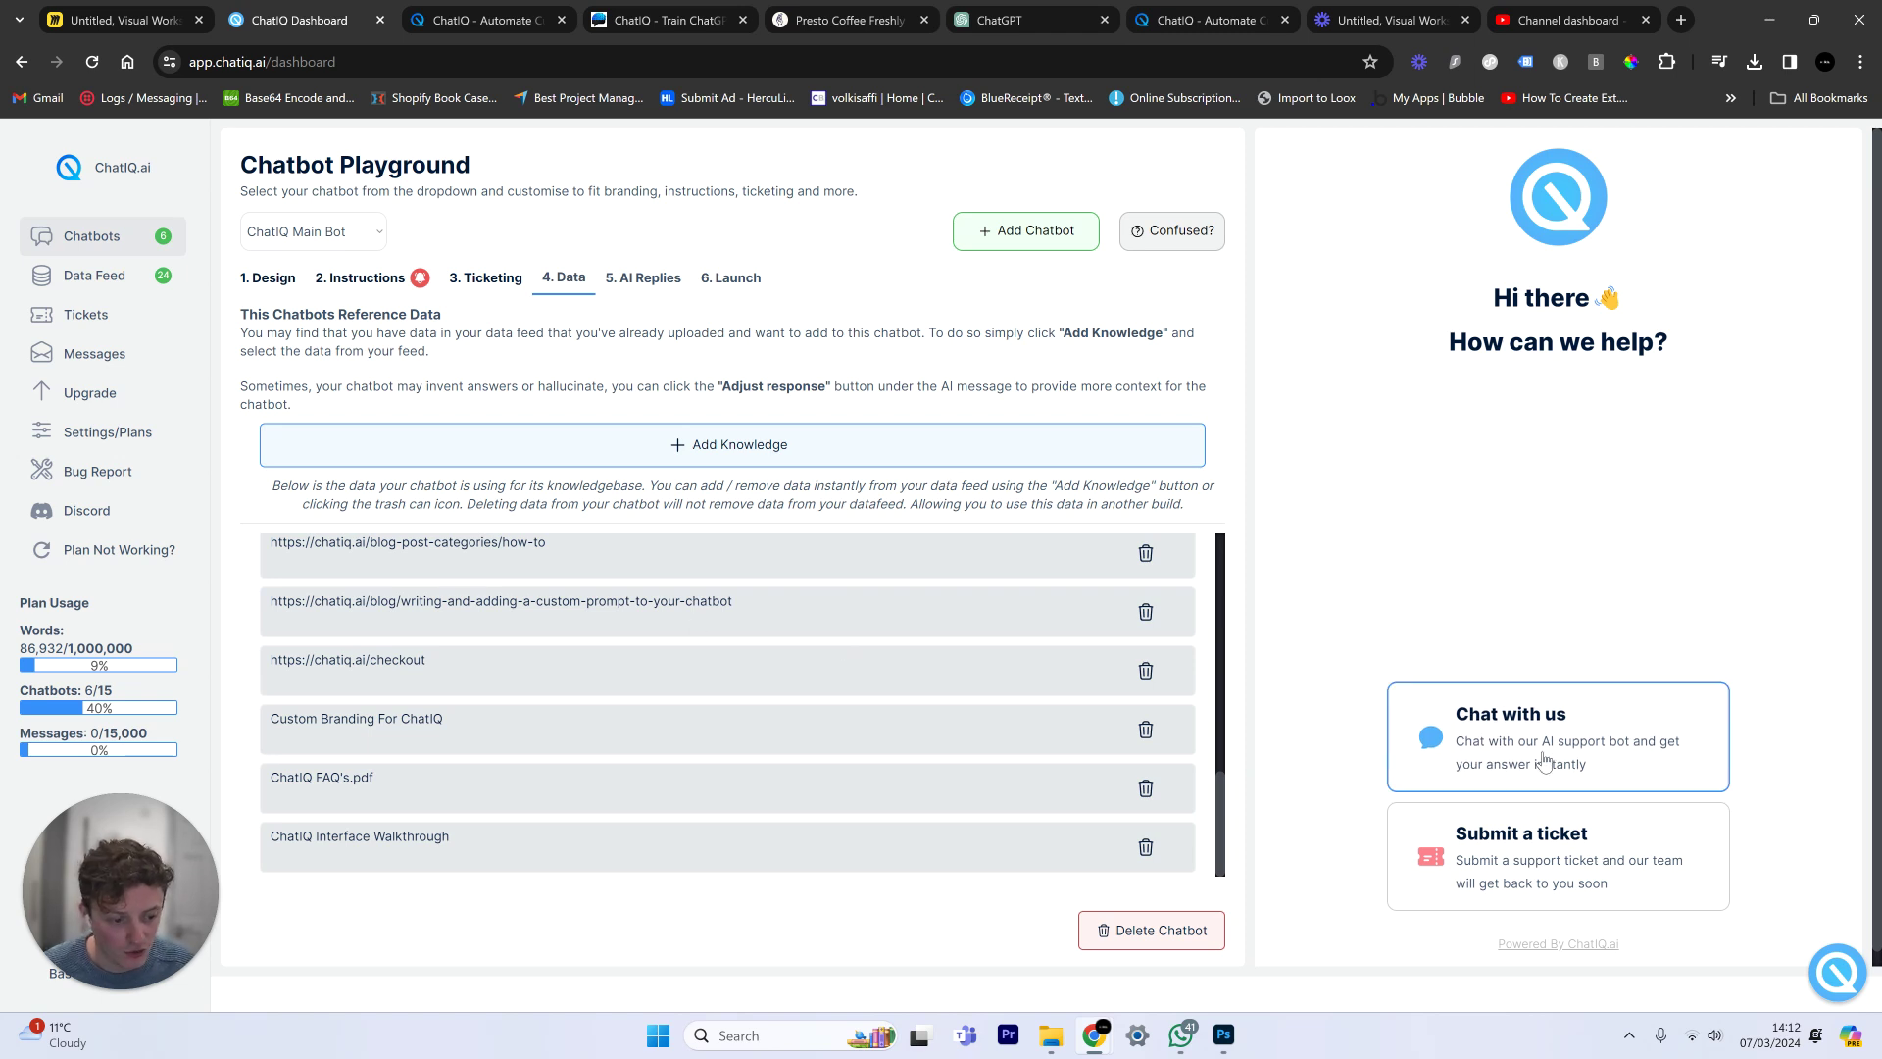
Step: Ask "What is ChatIQ?" in the chatbot's live preview and read the answer, with the design settings open alongside
{"action": "left_click", "coordinate": [1585, 760]}
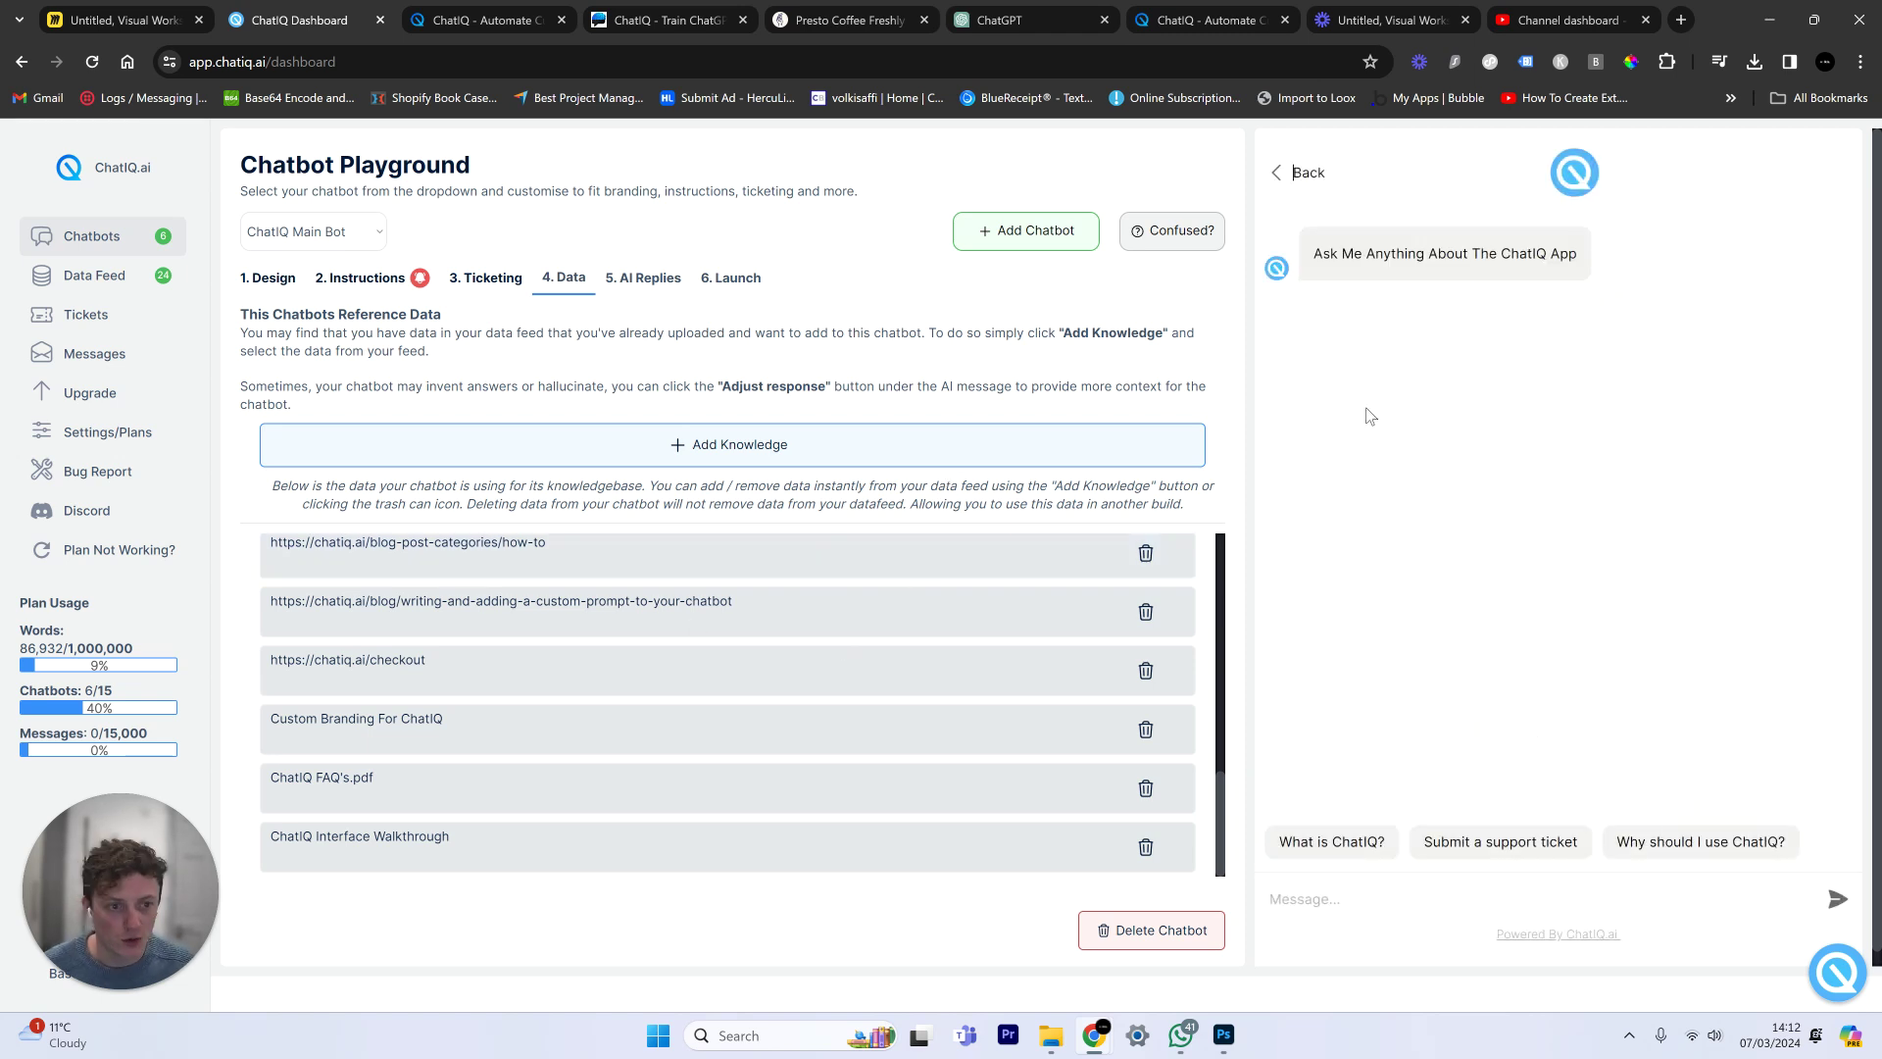
{"action": "left_click", "coordinate": [261, 281]}
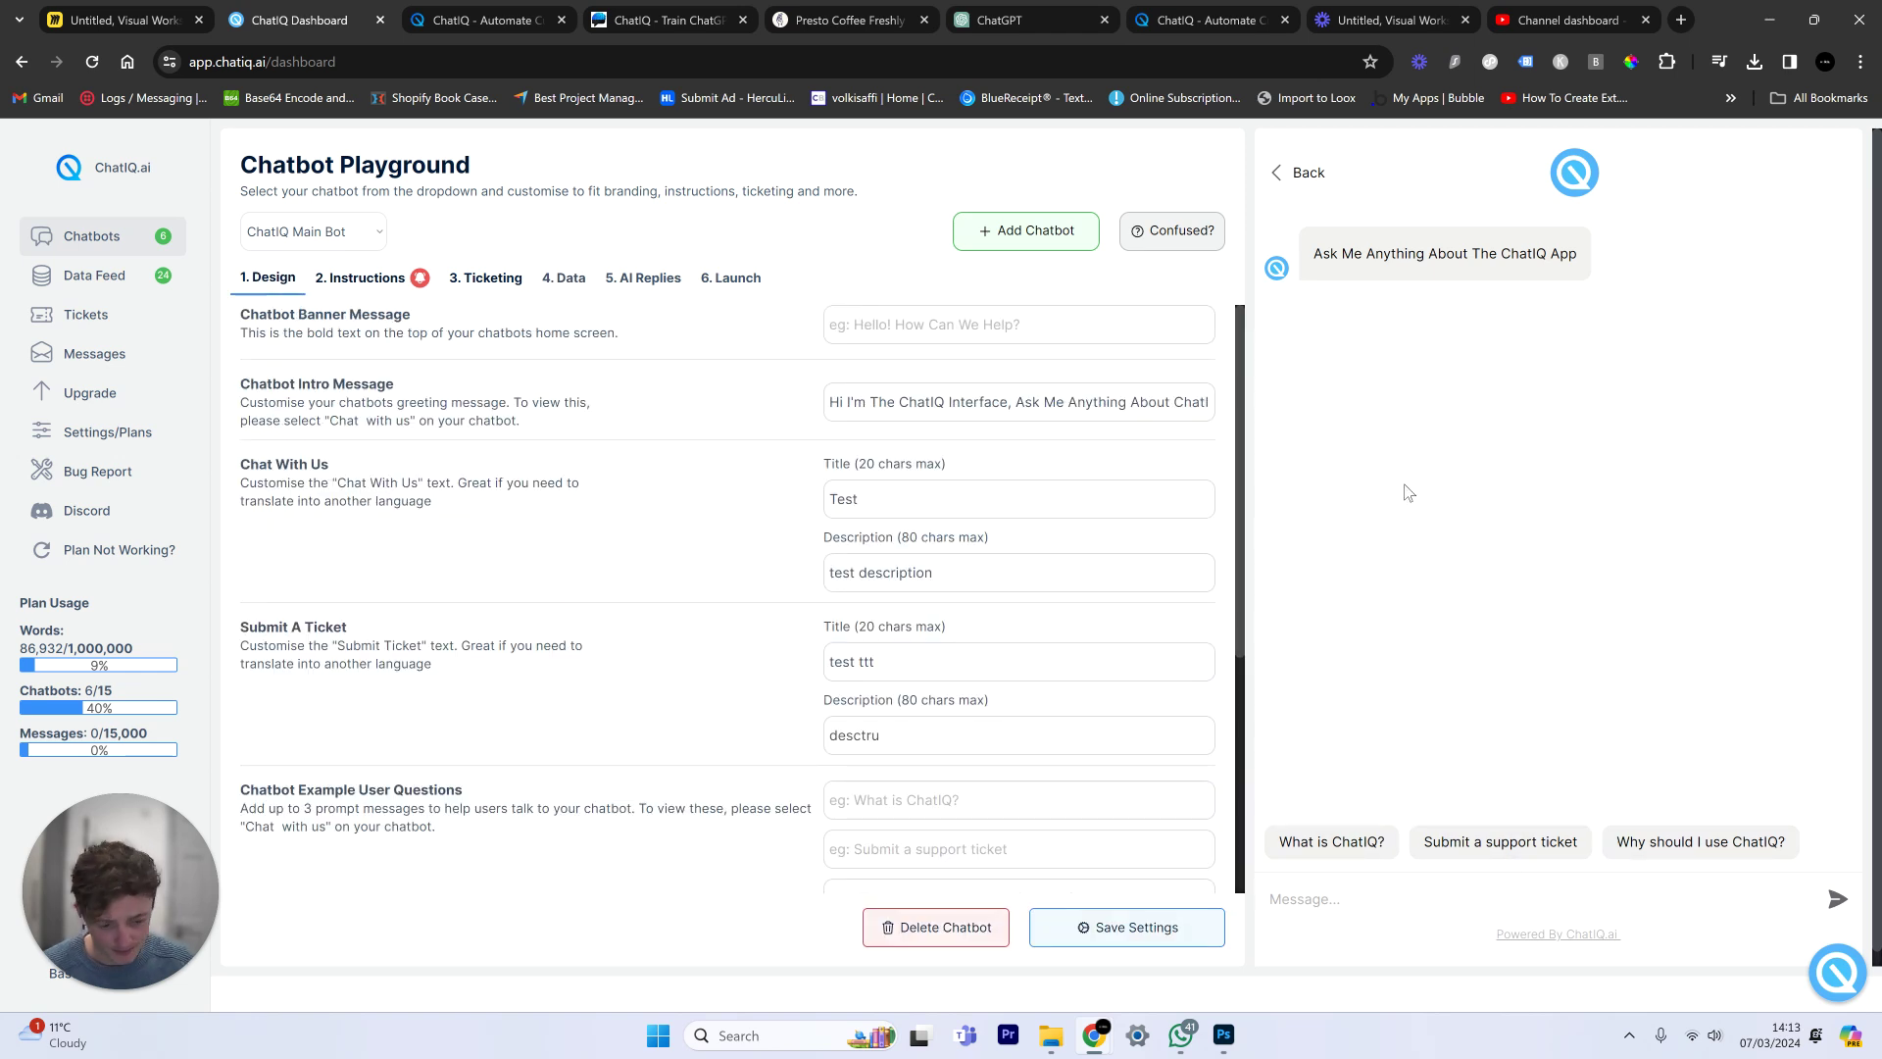
{"action": "left_click", "coordinate": [1390, 845]}
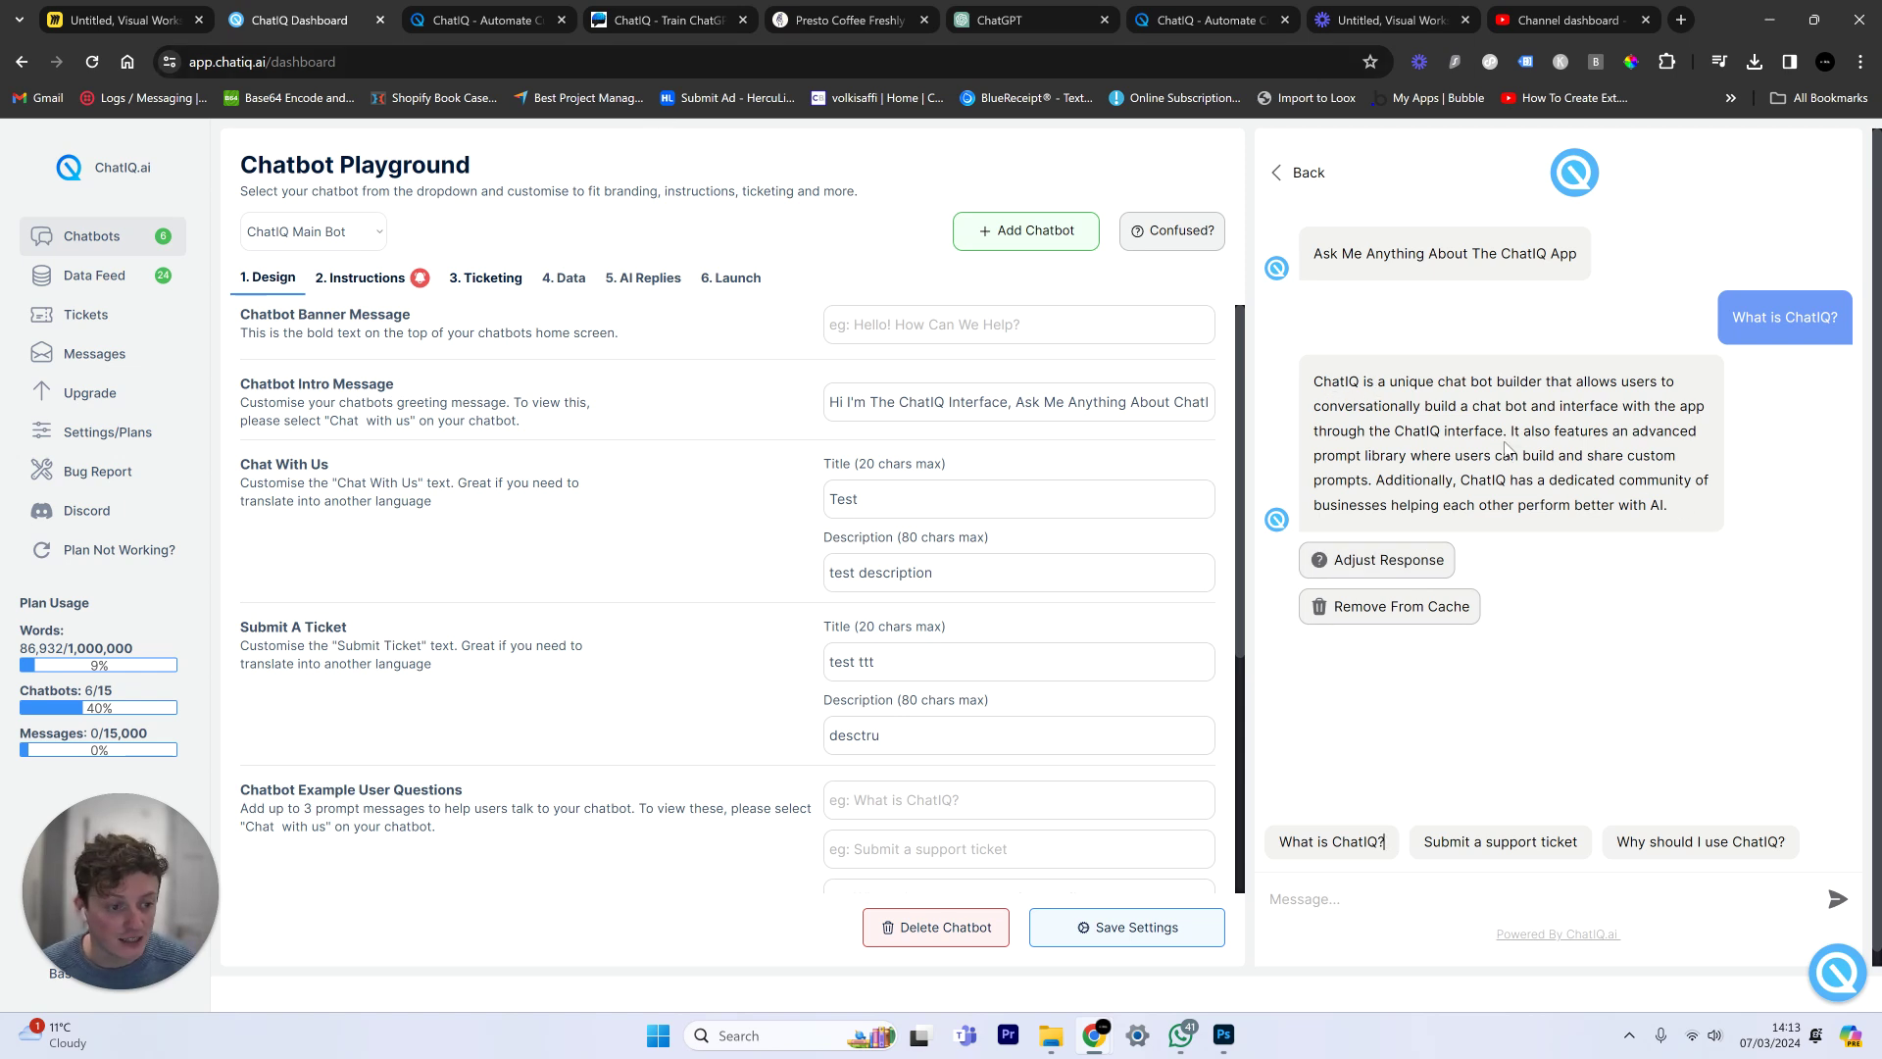
{"action": "mouse_move", "coordinate": [1315, 397]}
{"action": "left_mouse_down"}
{"action": "mouse_move", "coordinate": [1703, 520]}
{"action": "mouse_move", "coordinate": [1319, 402]}
{"action": "mouse_move", "coordinate": [1314, 367]}
{"action": "left_mouse_up"}
{"action": "left_click", "coordinate": [1704, 525]}
{"action": "left_click", "coordinate": [1316, 345]}
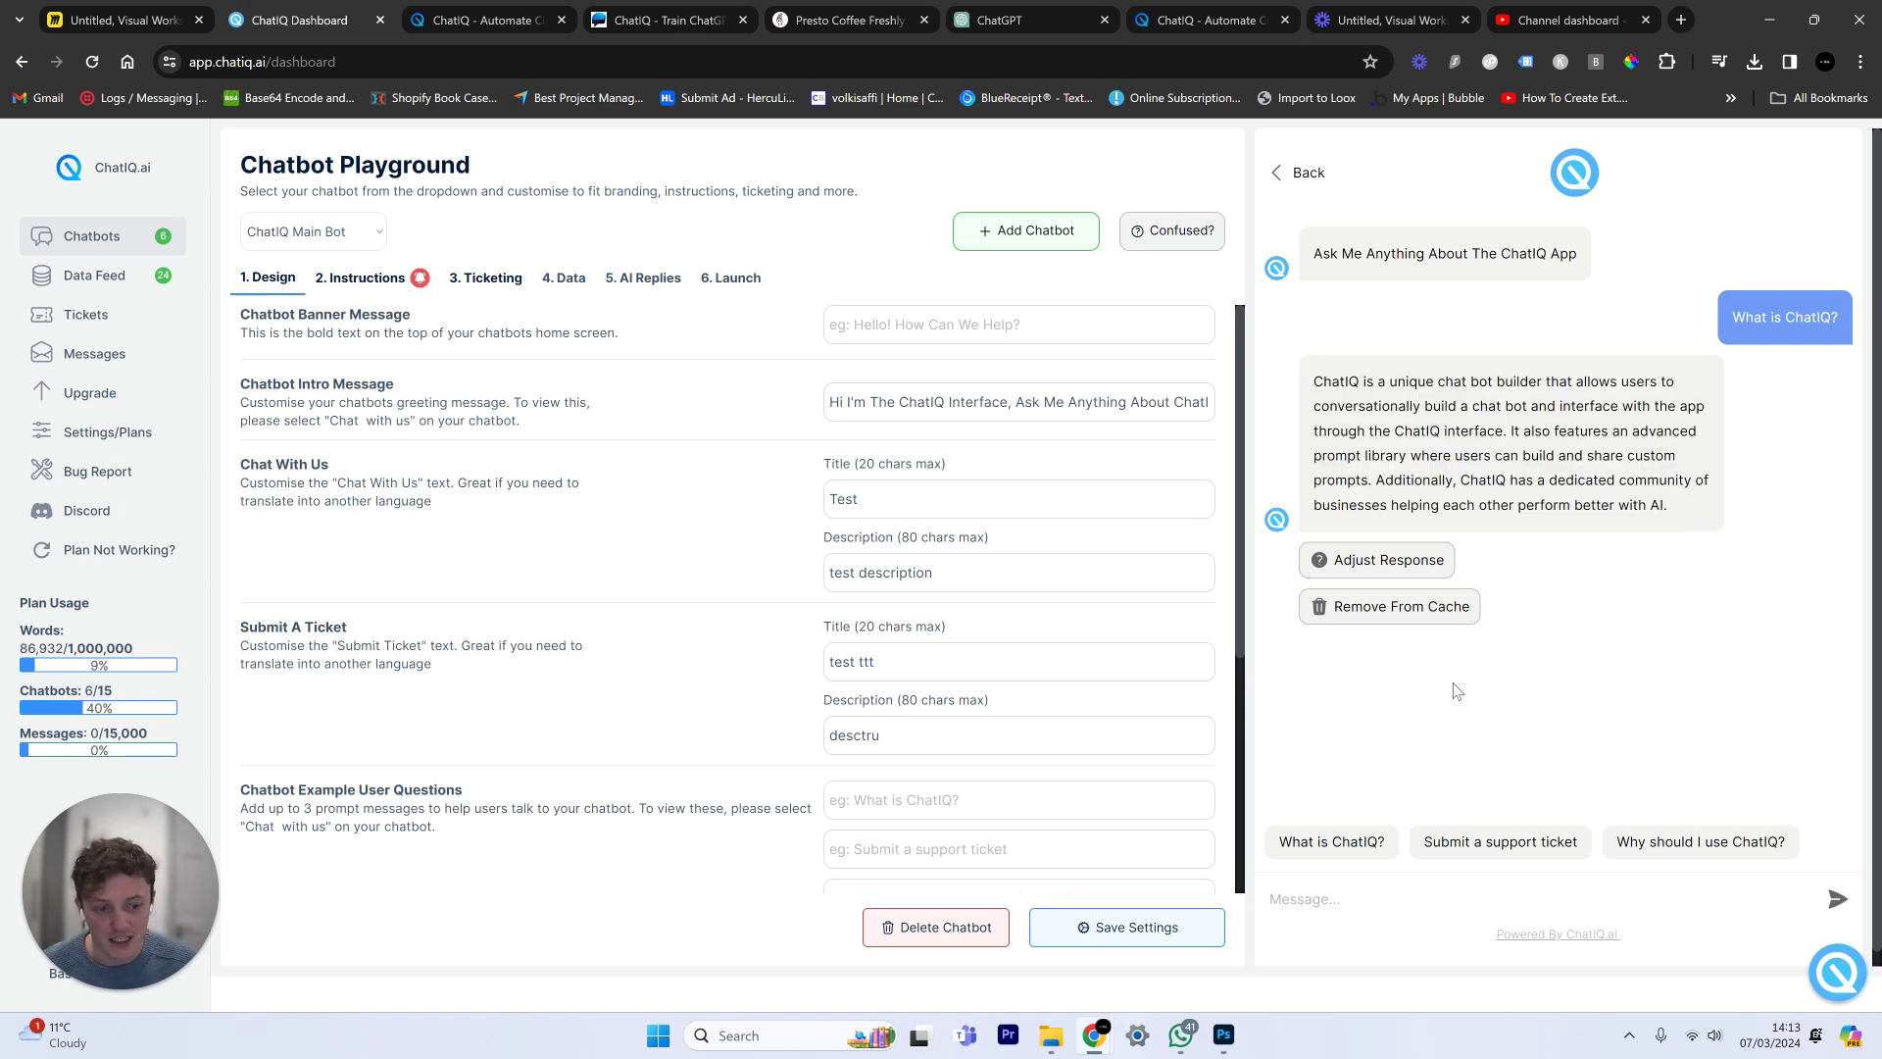
Step: View the cached response editor for the "What is ChatIQ?" answer, close it without changes, and reload the dashboard
{"action": "left_click", "coordinate": [1390, 561]}
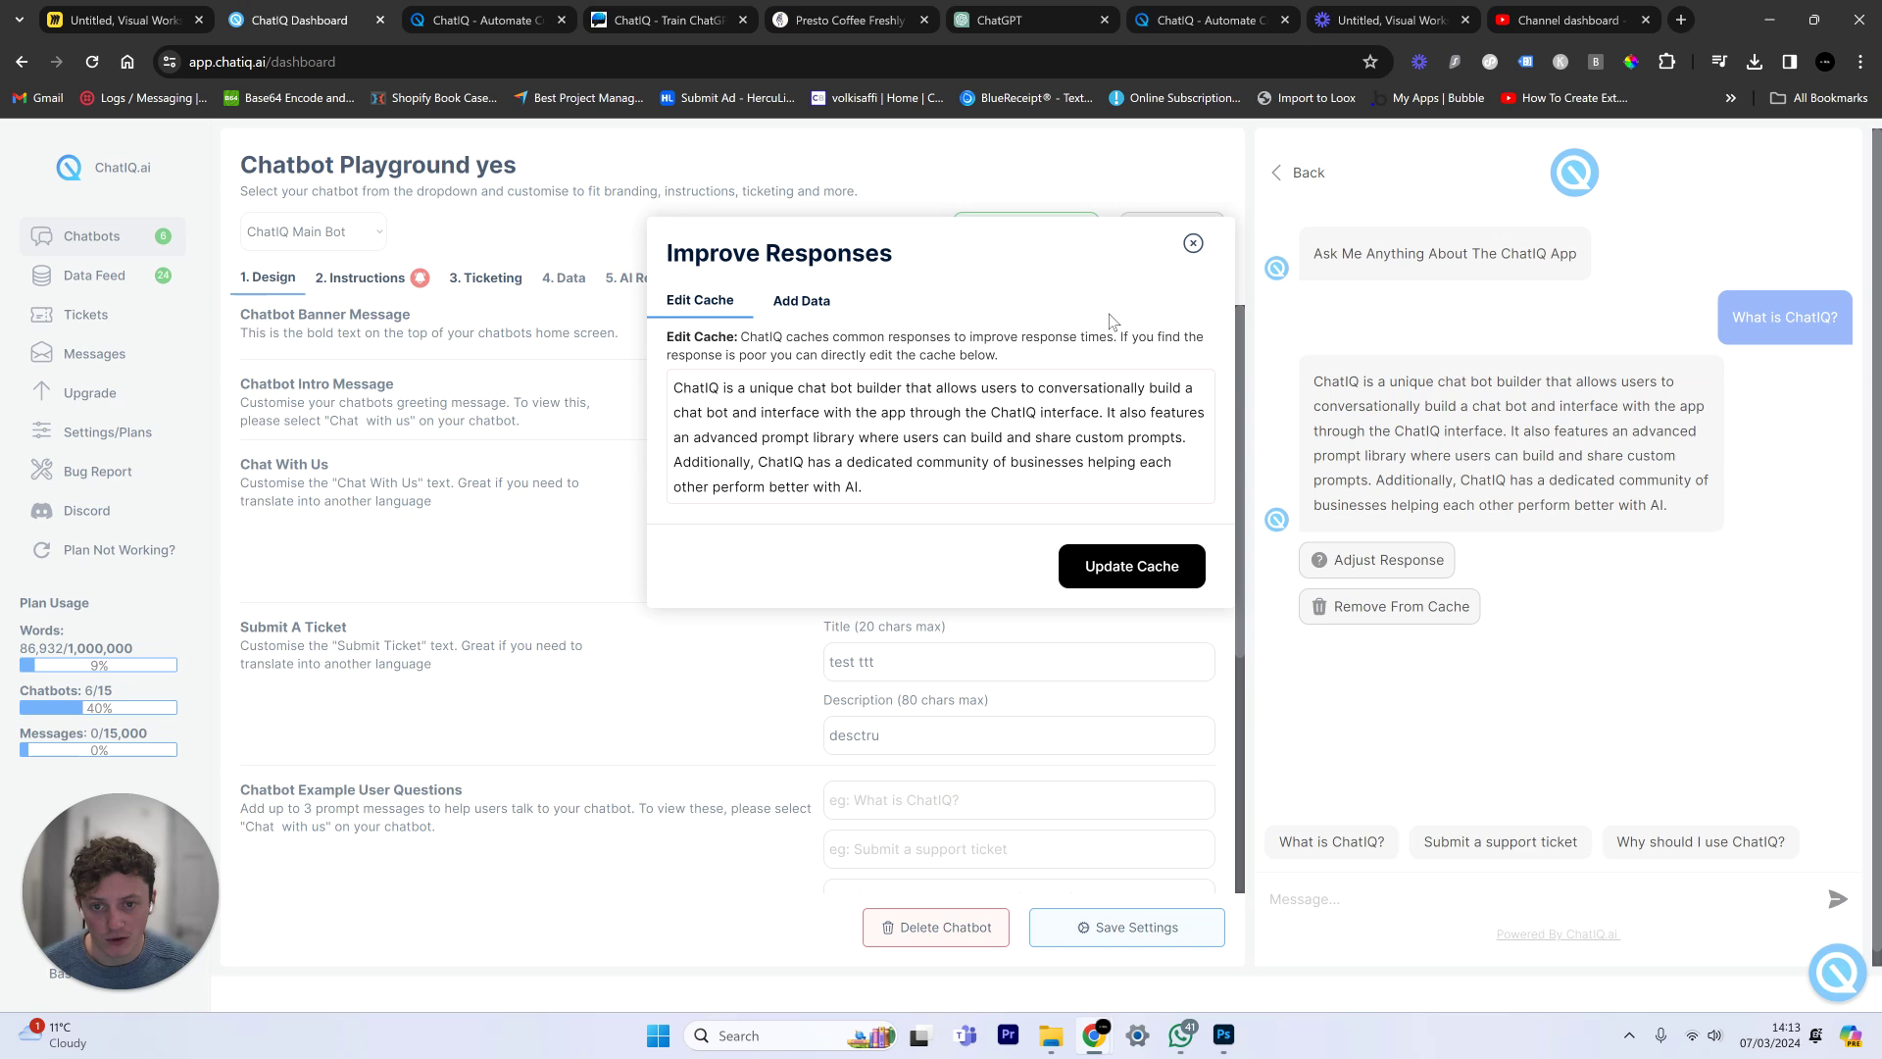
{"action": "left_click", "coordinate": [1193, 243]}
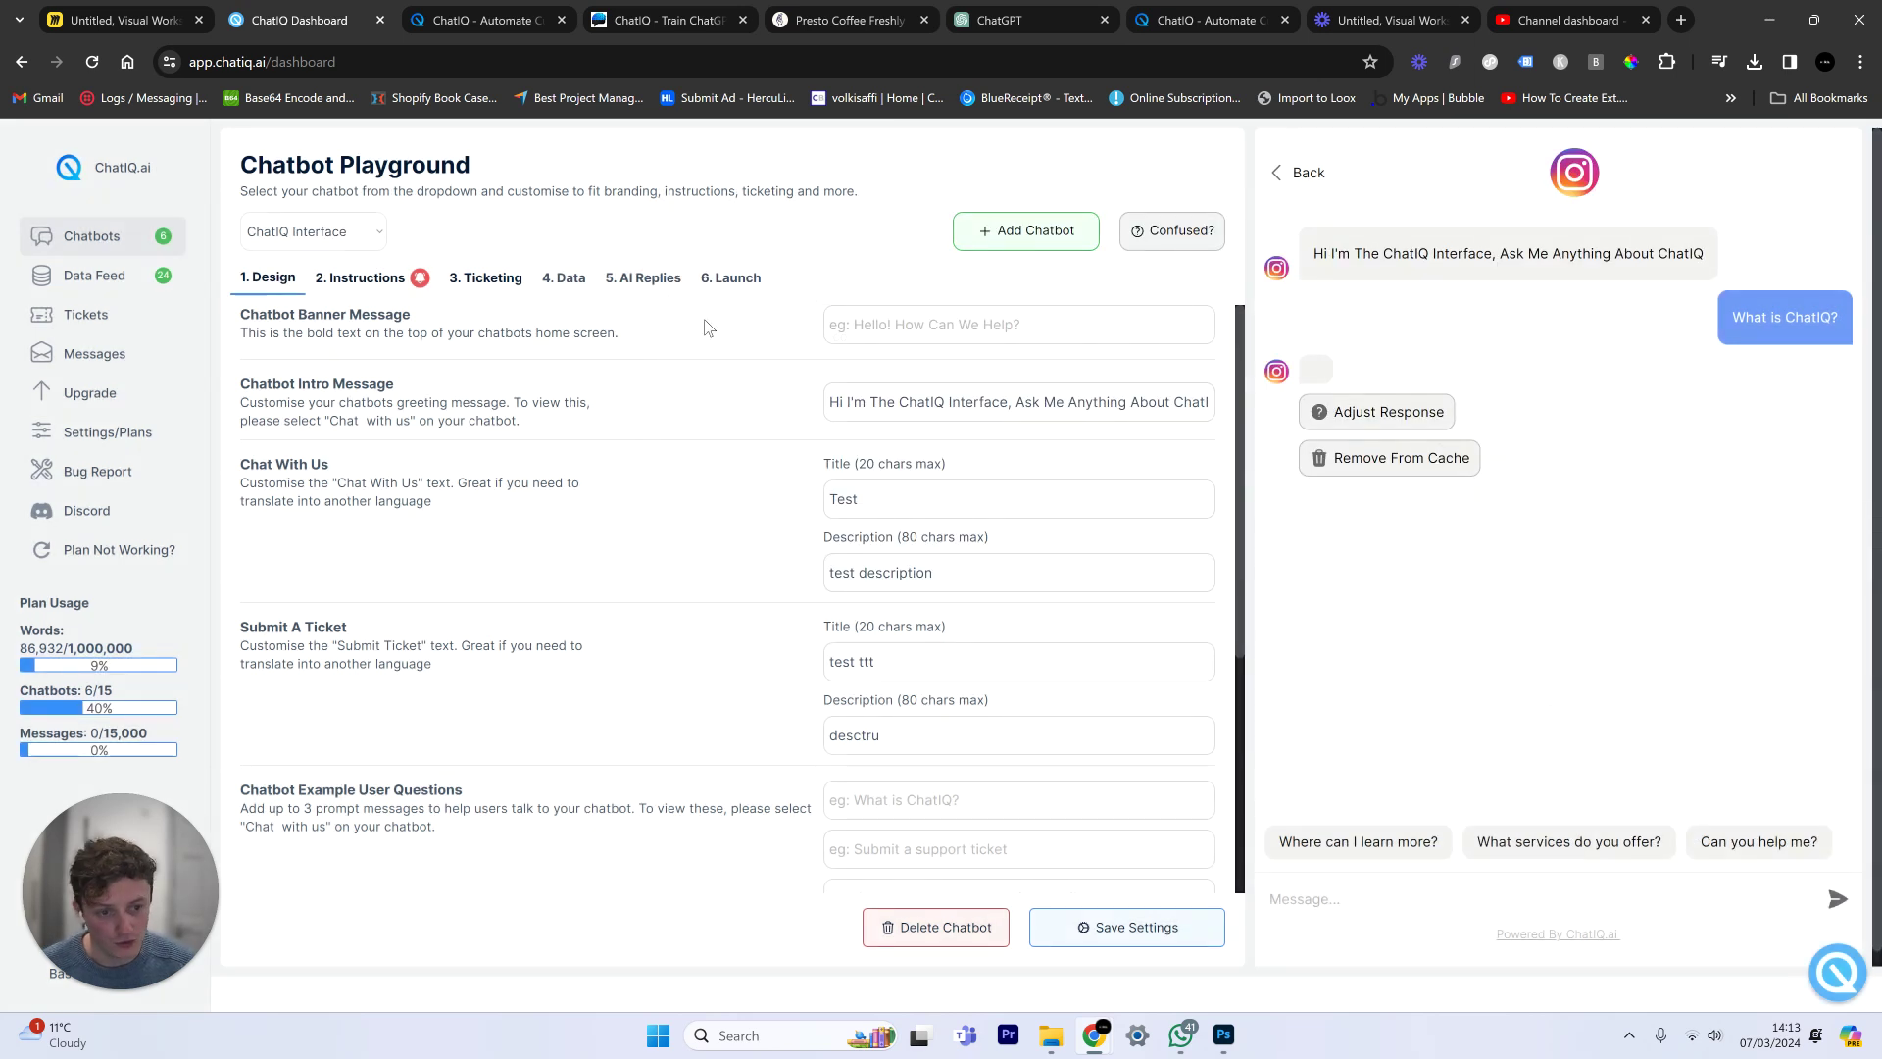
{"action": "left_click", "coordinate": [92, 61]}
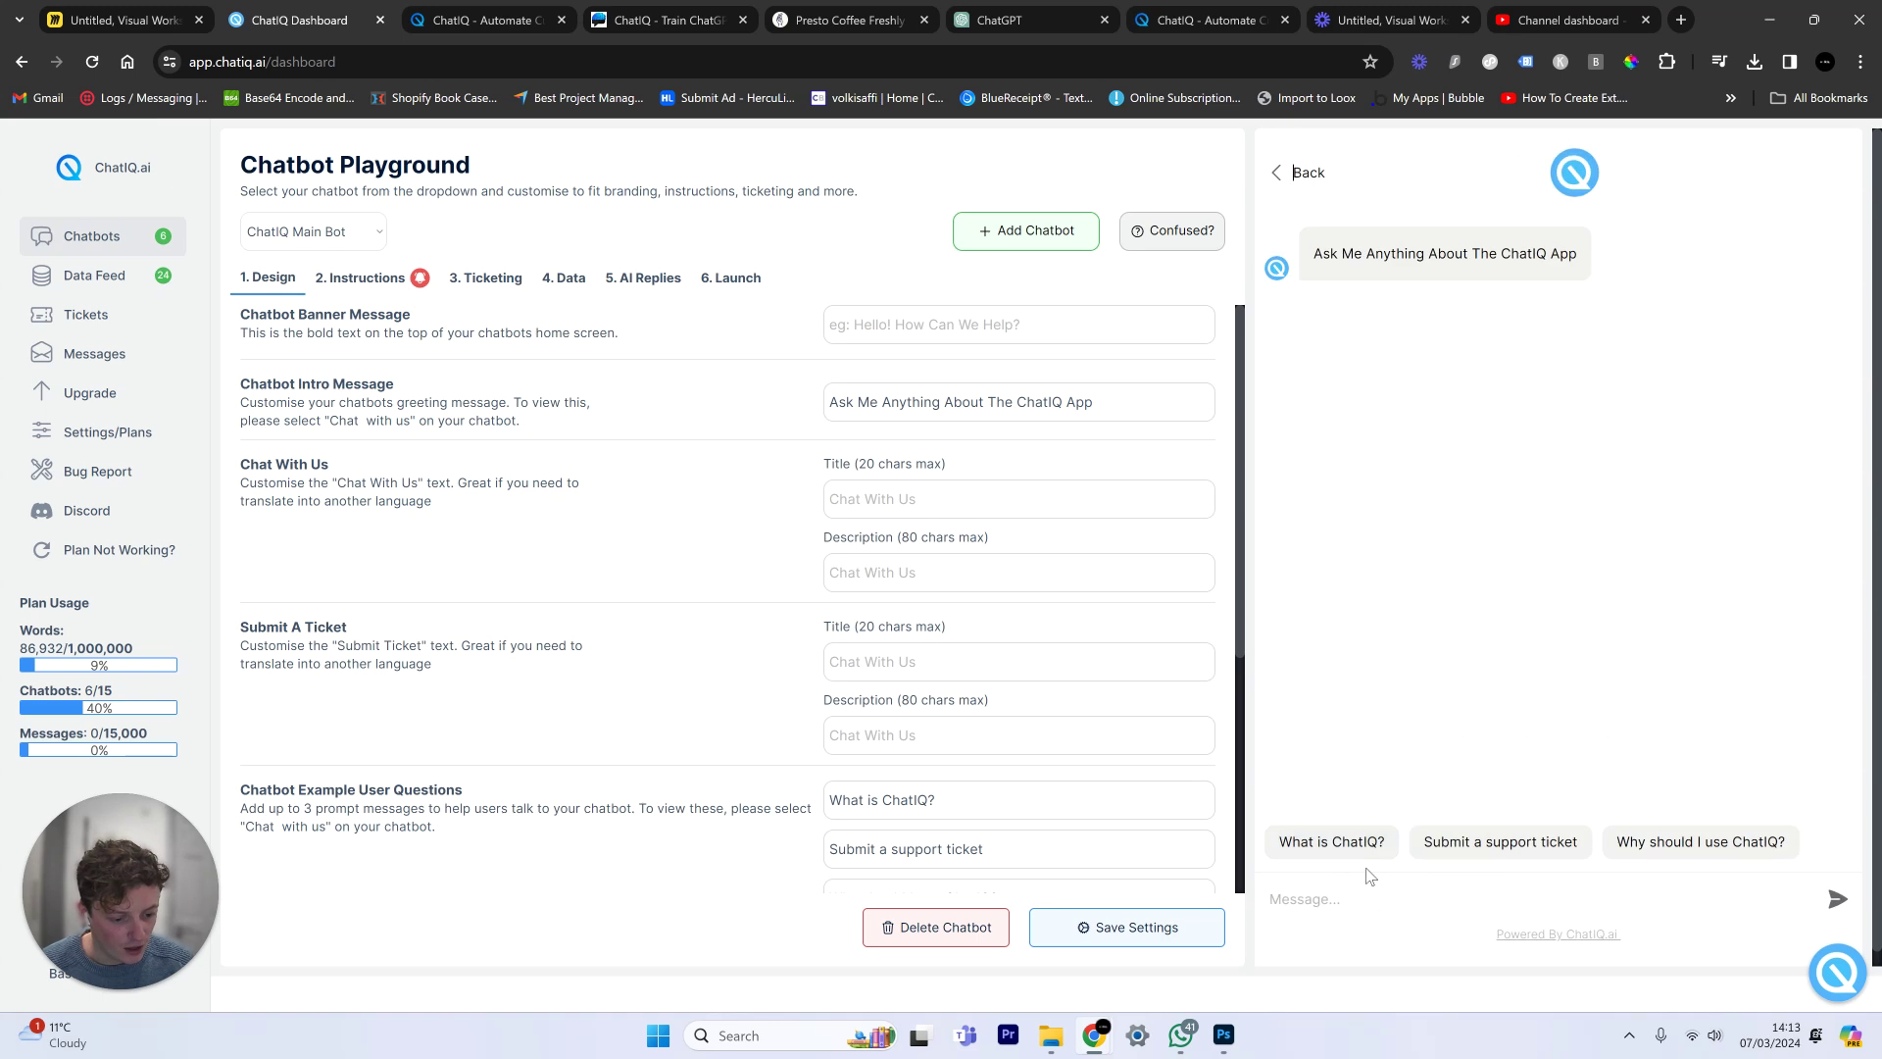
Step: Ask ChatIQ Main Bot "Why should I use ChatIQ?" using its example question, and read through the whole answer
{"action": "left_click", "coordinate": [1699, 845]}
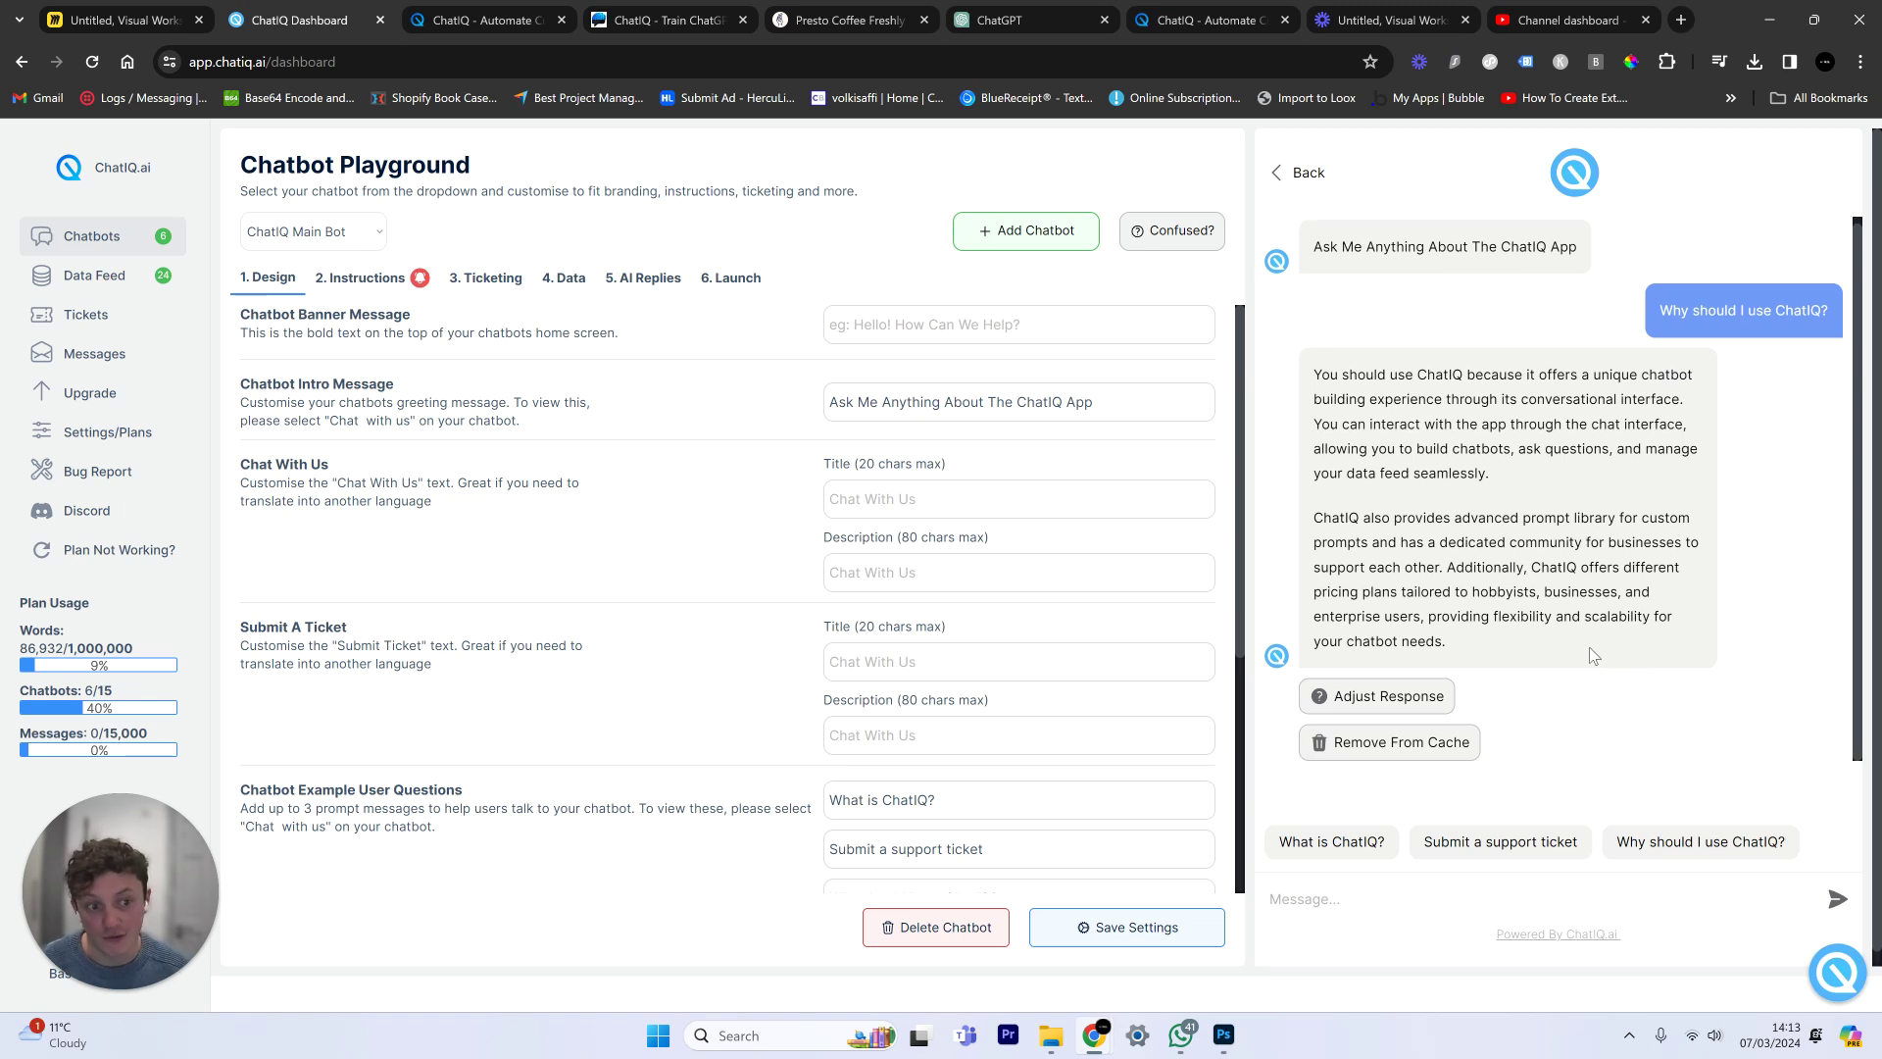
{"action": "left_click_drag", "start_coordinate": [1315, 376], "coordinate": [1478, 518]}
{"action": "left_click_drag", "start_coordinate": [1608, 662], "coordinate": [1318, 377]}
{"action": "left_click", "coordinate": [1475, 509]}
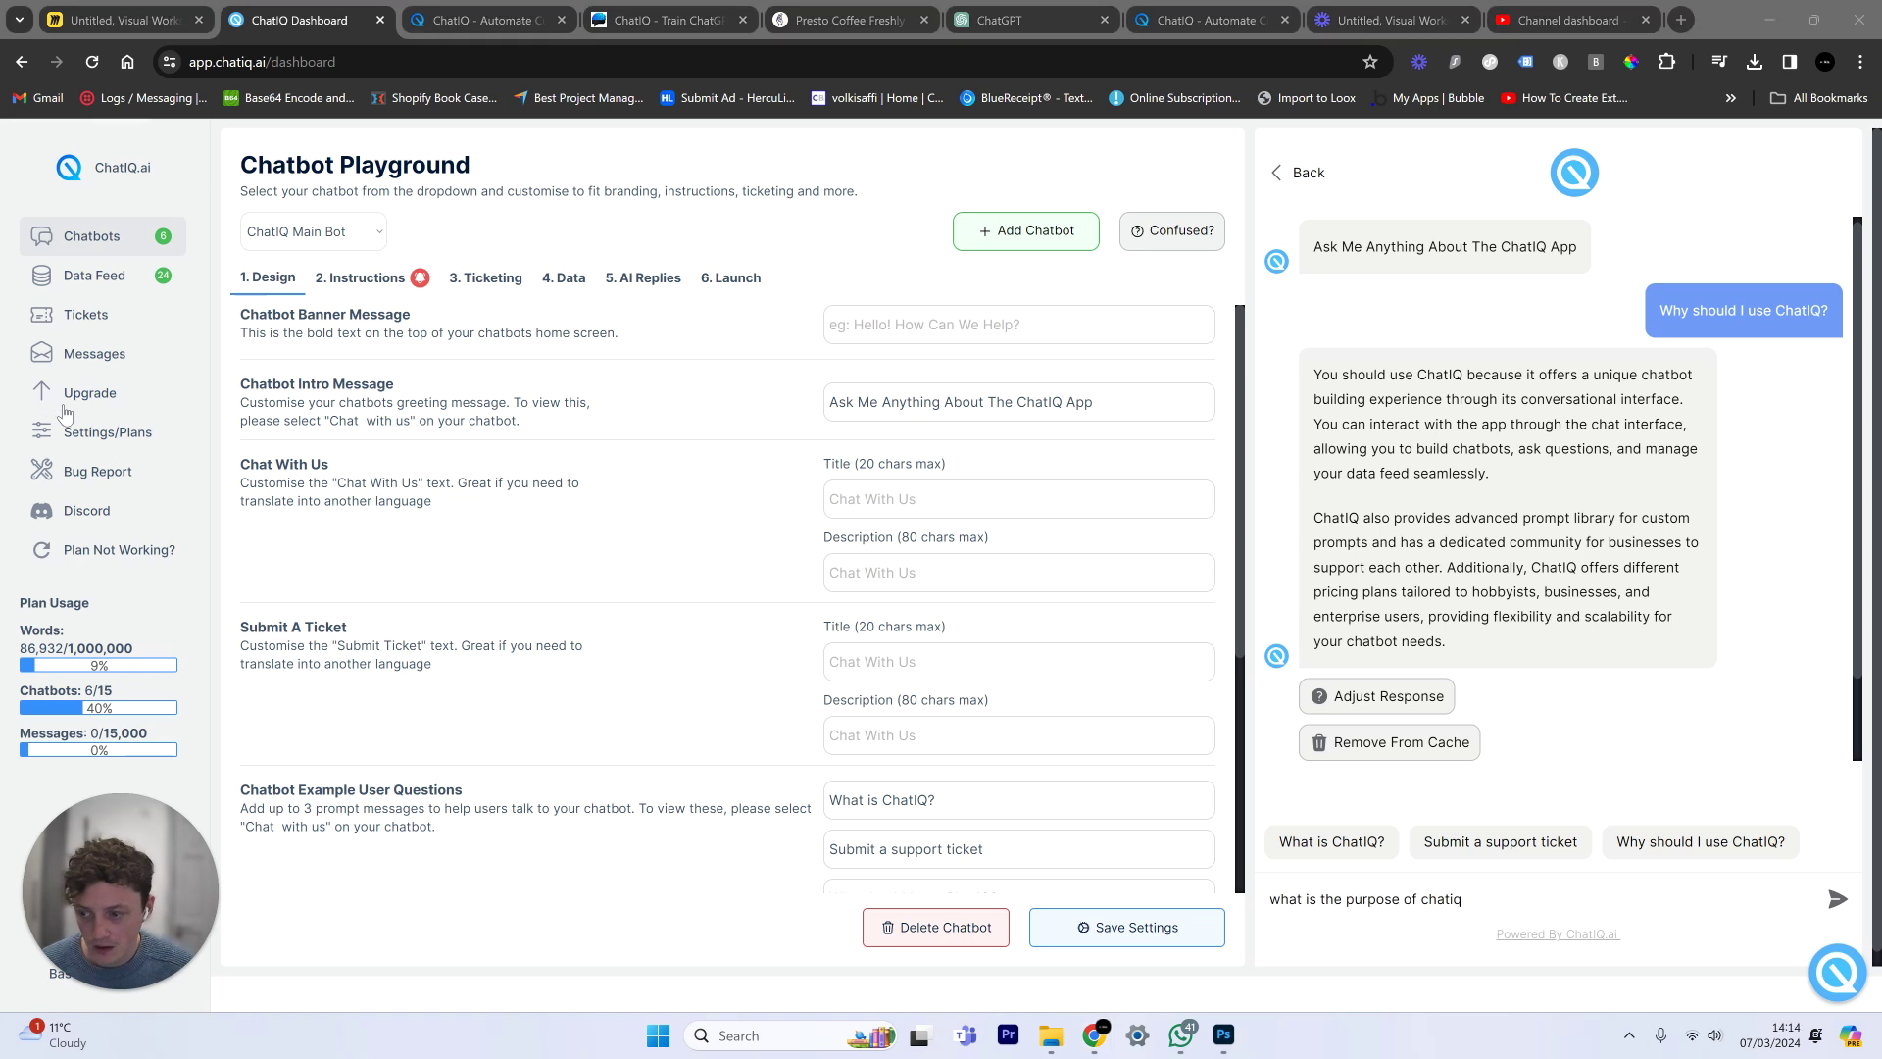
Step: Ask the chatbot "what is the purpose of chatiq" in the live preview
{"action": "key", "text": "Return"}
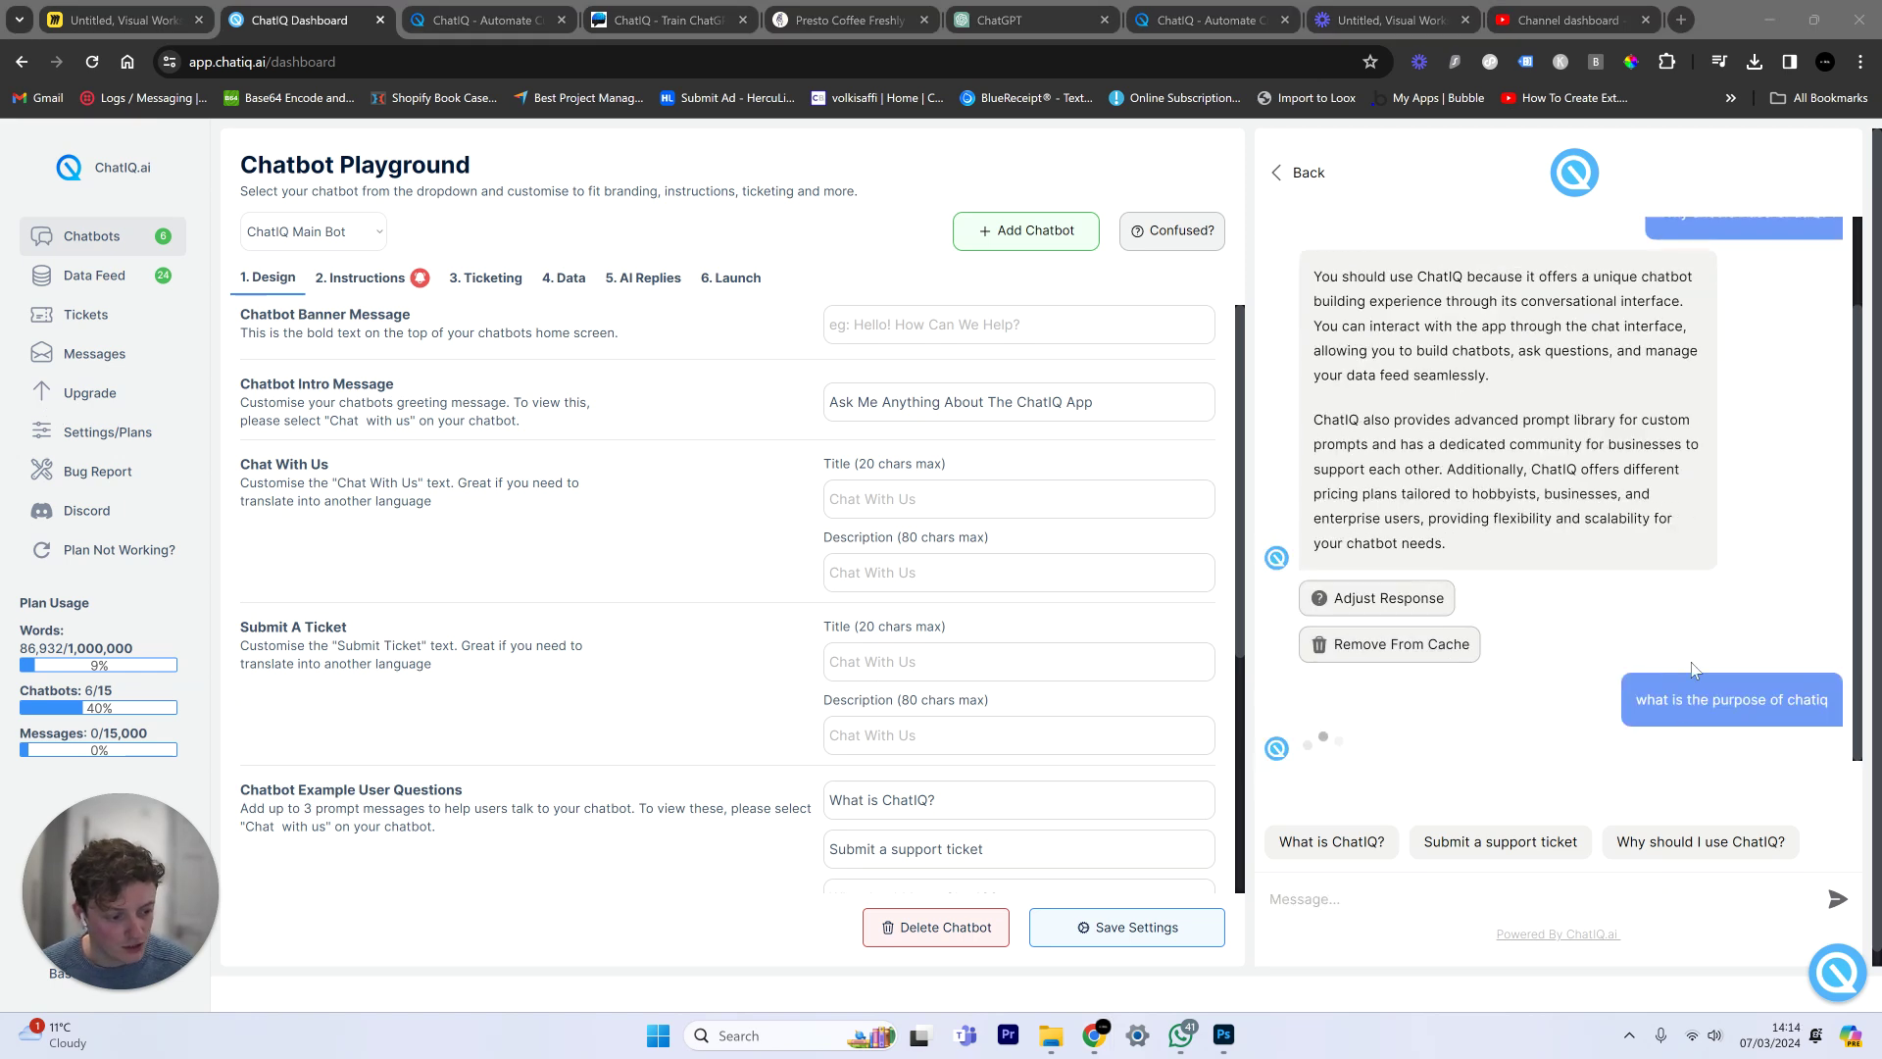
{"action": "scroll", "coordinate": [1730, 698], "scroll_direction": "up", "scroll_amount": 1}
{"action": "scroll", "coordinate": [1725, 694], "scroll_direction": "down", "scroll_amount": 1}
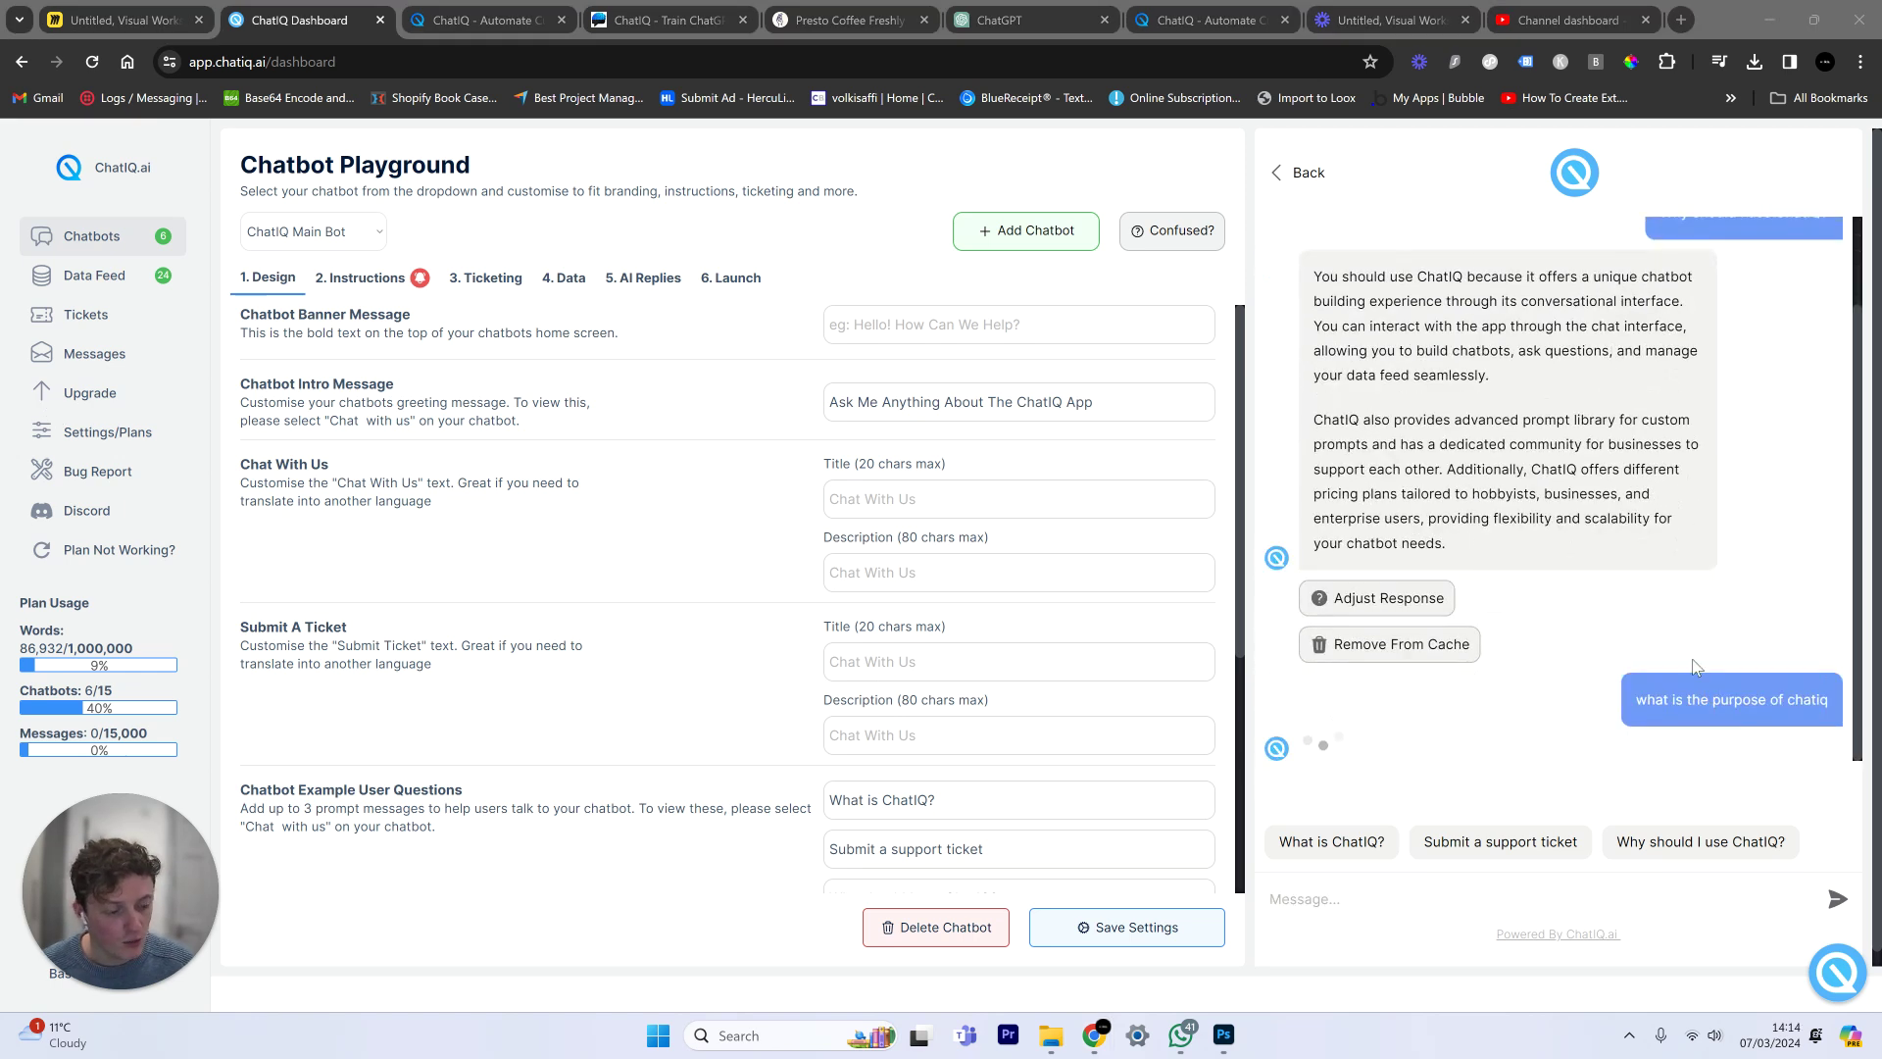
Step: Compare the wording of the questions "Why should I use ChatIQ?" and "what is the purpose of chatiq", and reread the first answer
{"action": "left_click_drag", "start_coordinate": [1663, 704], "coordinate": [1768, 702]}
{"action": "left_click", "coordinate": [1721, 648]}
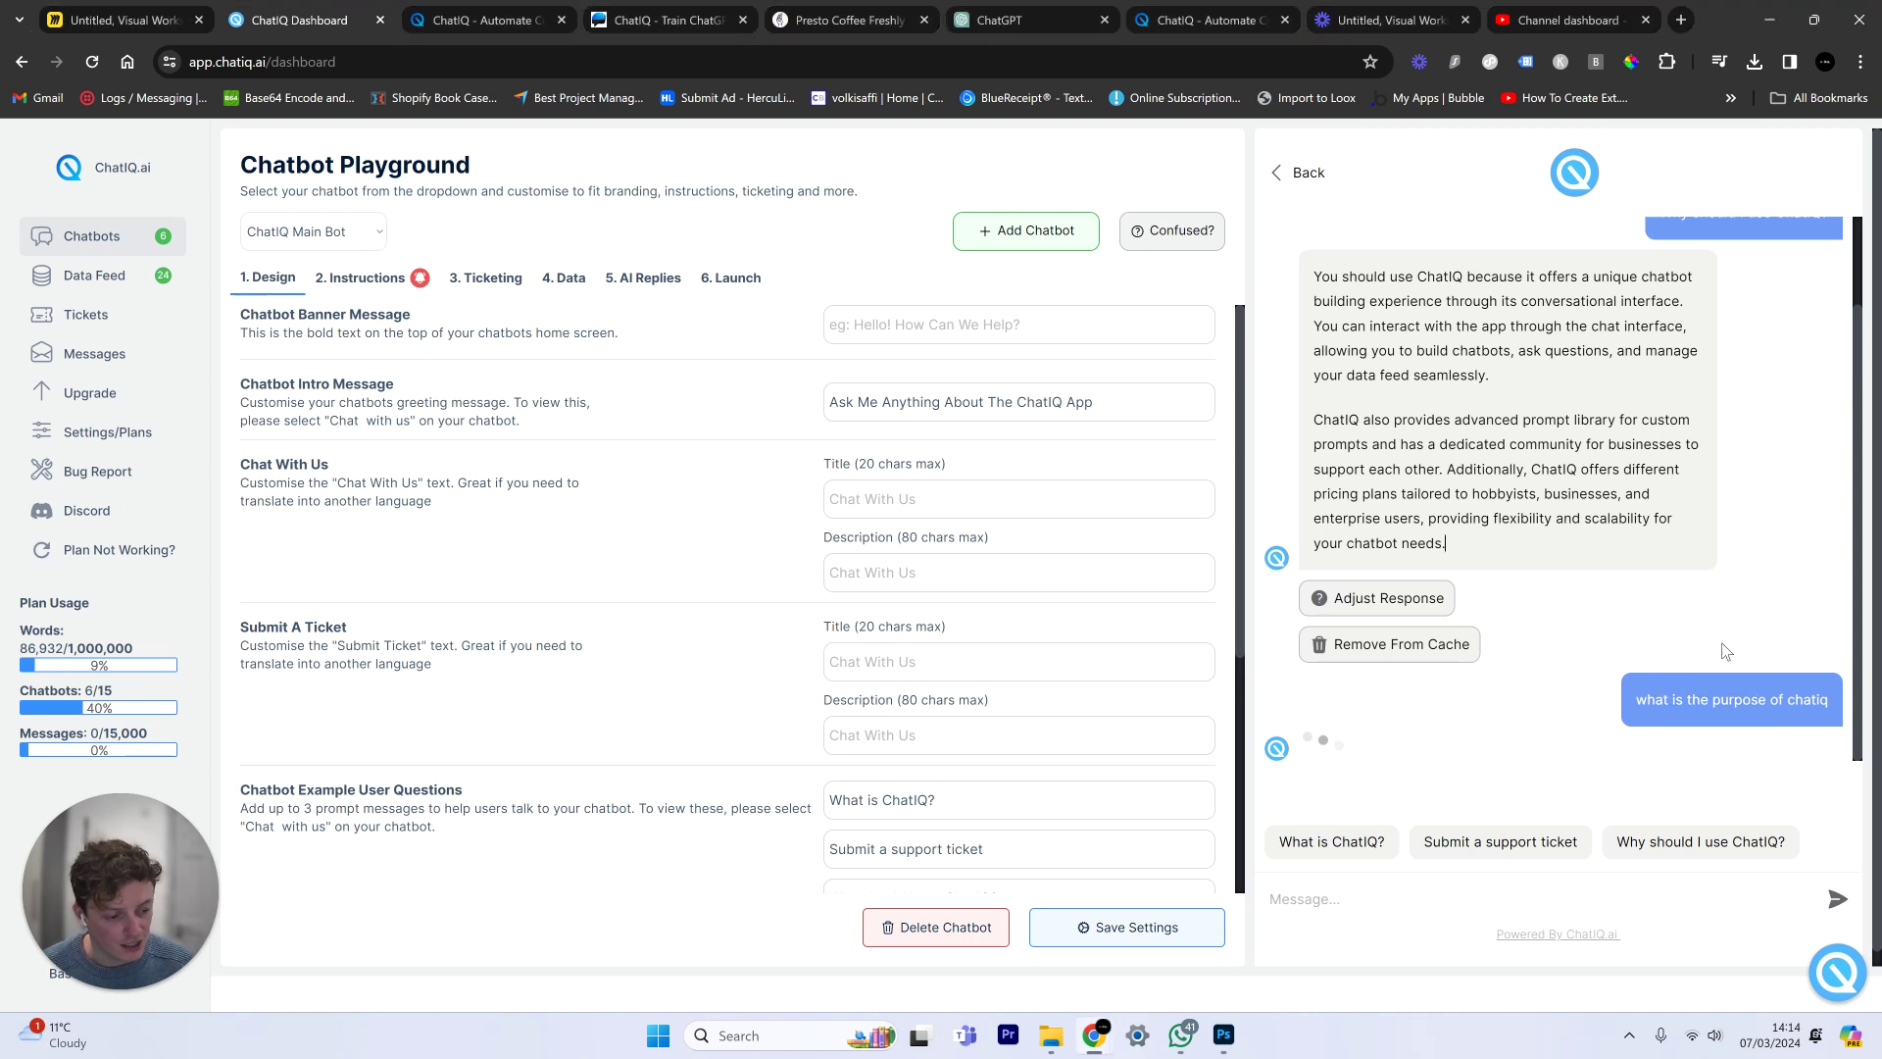
{"action": "scroll", "coordinate": [1725, 632], "scroll_direction": "up", "scroll_amount": 1}
{"action": "left_click_drag", "start_coordinate": [1661, 321], "coordinate": [1754, 319]}
{"action": "scroll", "coordinate": [1716, 689], "scroll_direction": "down", "scroll_amount": 1}
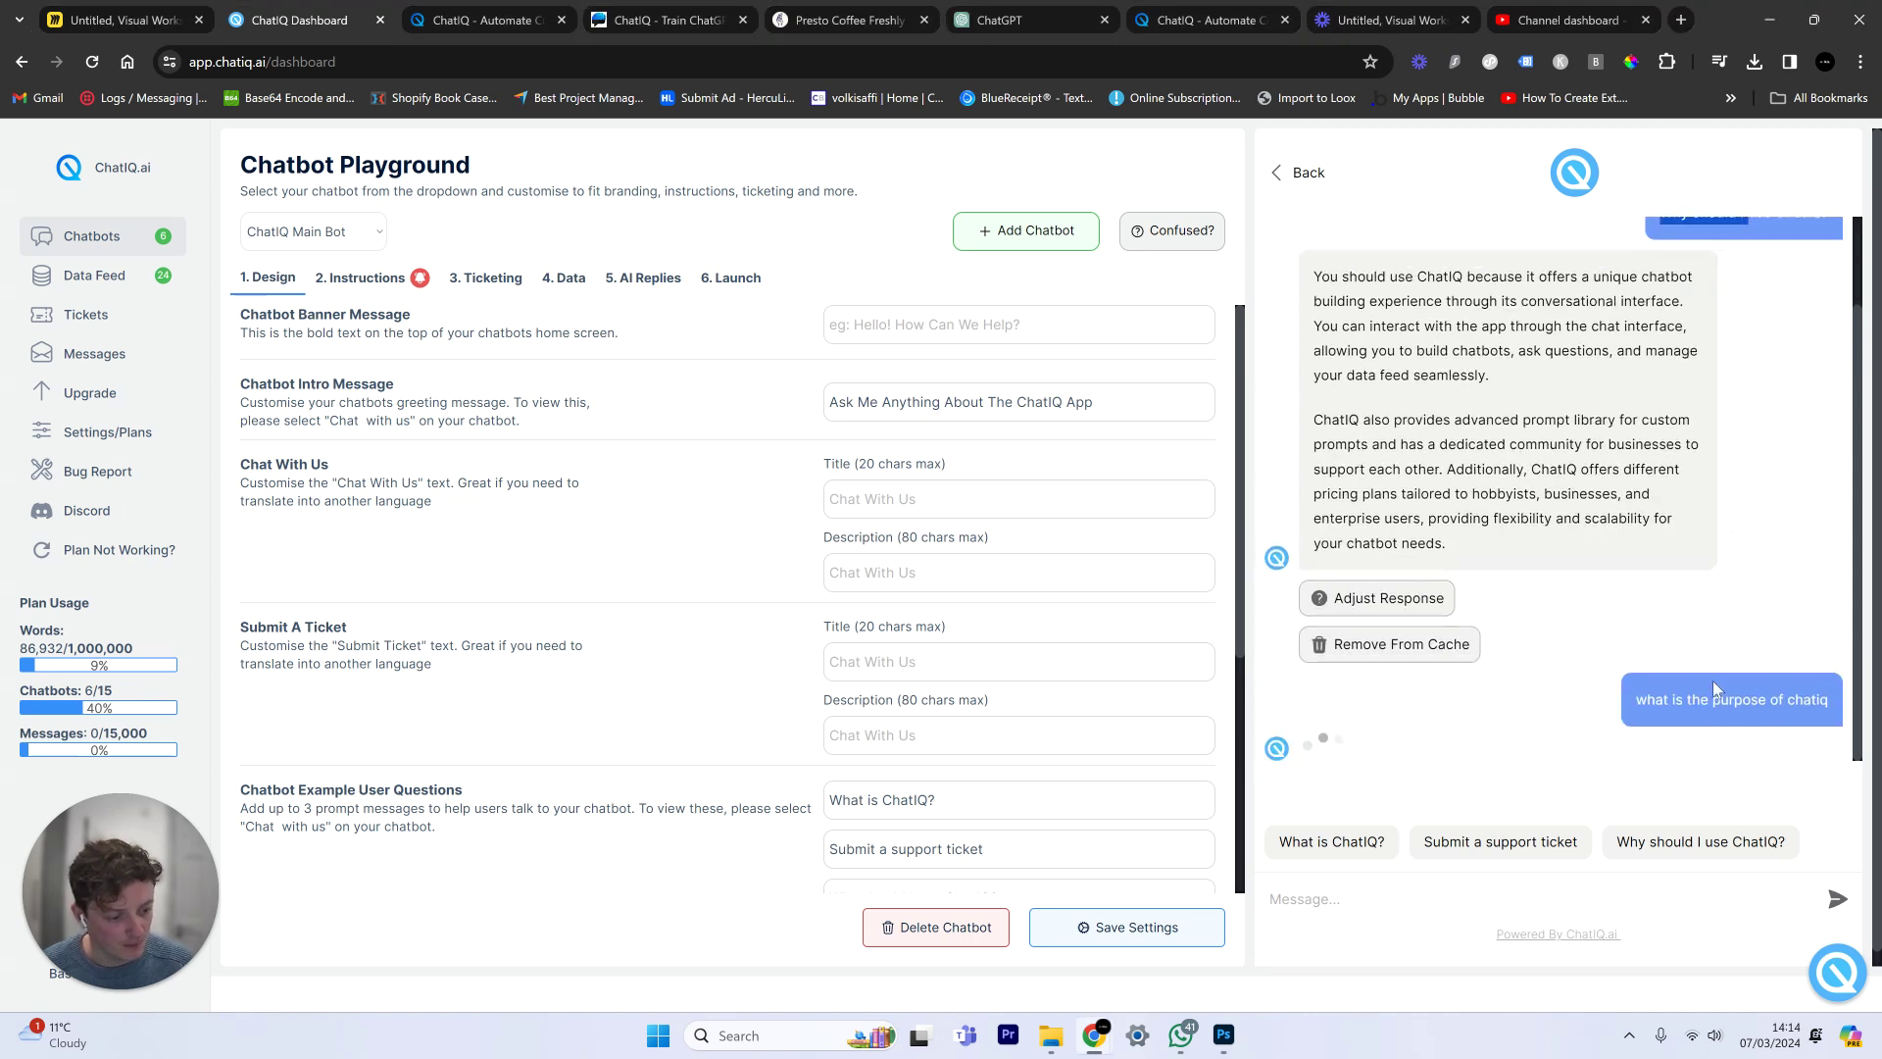
{"action": "scroll", "coordinate": [1686, 480], "scroll_direction": "up", "scroll_amount": 1}
{"action": "left_click_drag", "start_coordinate": [1337, 406], "coordinate": [1553, 609]}
{"action": "left_click", "coordinate": [1552, 608]}
{"action": "scroll", "coordinate": [1520, 471], "scroll_direction": "down", "scroll_amount": 4}
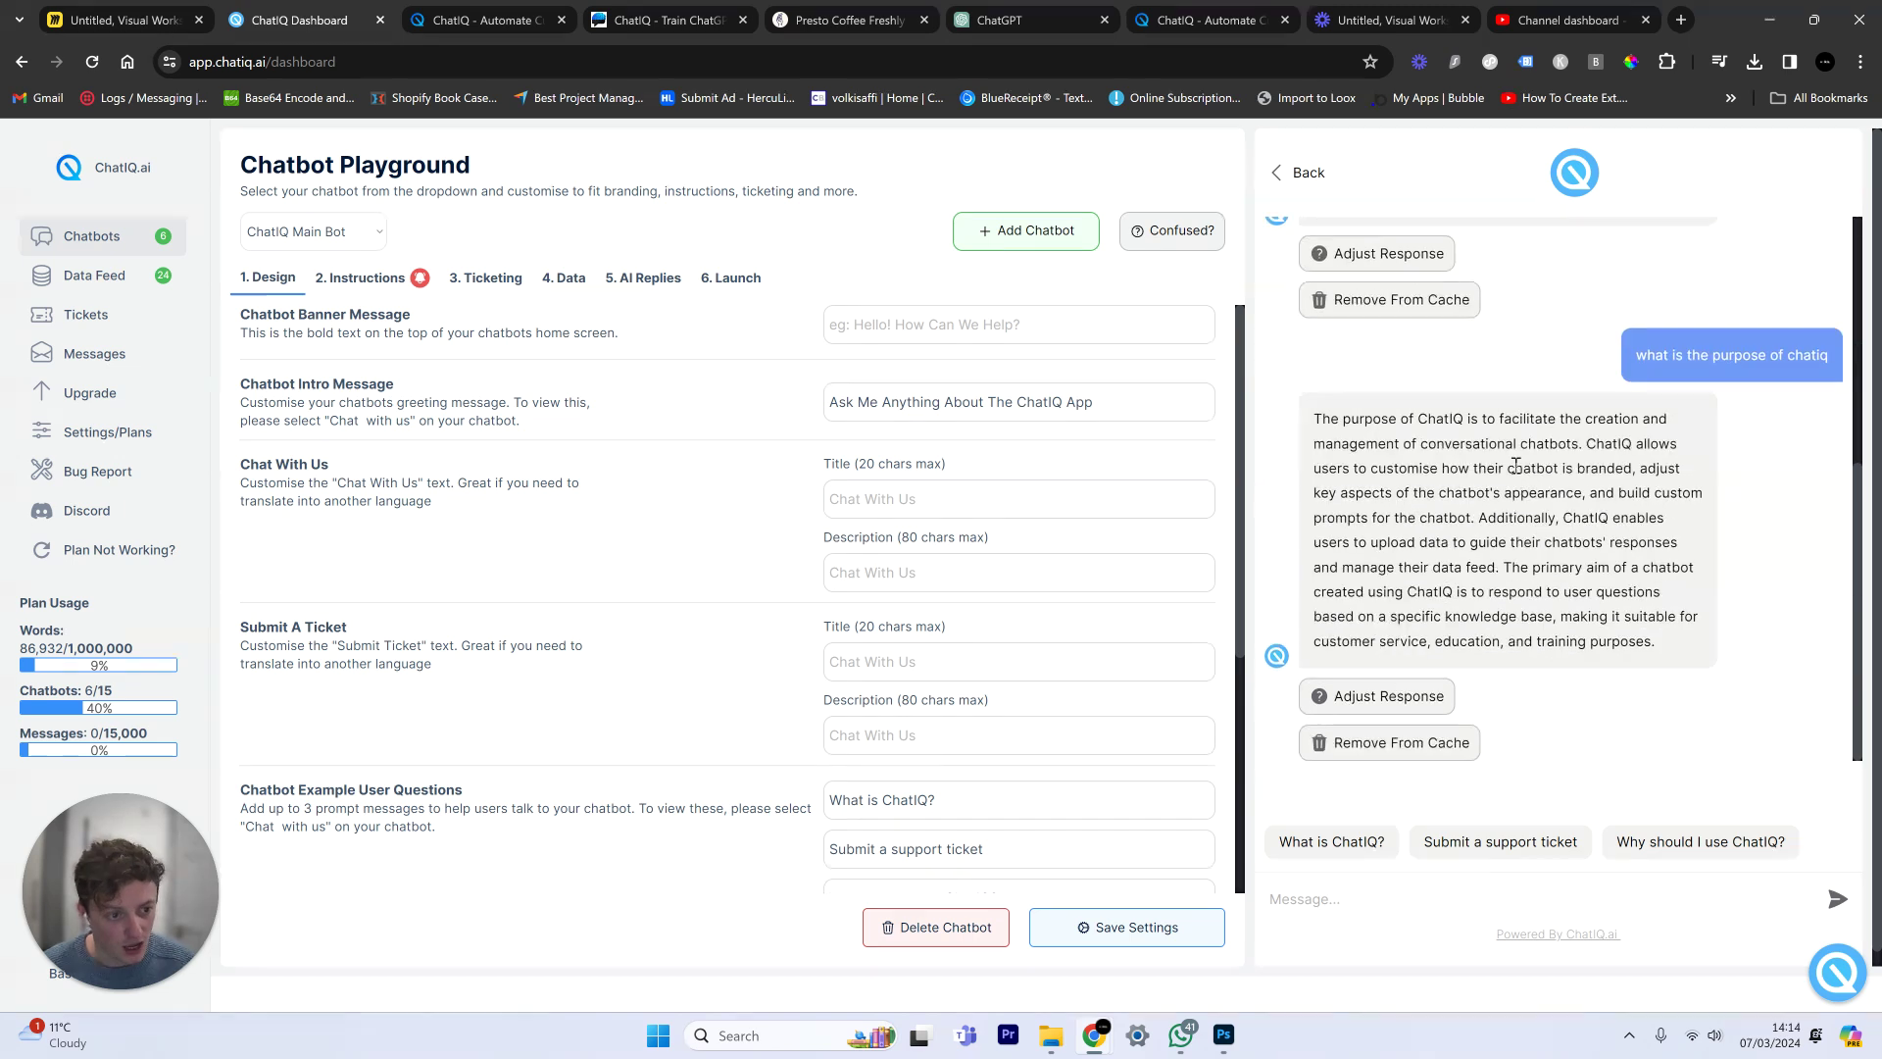
Step: Read the chatbot's answer to "what is the purpose of chatiq" and check it against the previous answer
{"action": "left_click_drag", "start_coordinate": [1339, 428], "coordinate": [1567, 573]}
{"action": "left_click", "coordinate": [1602, 615]}
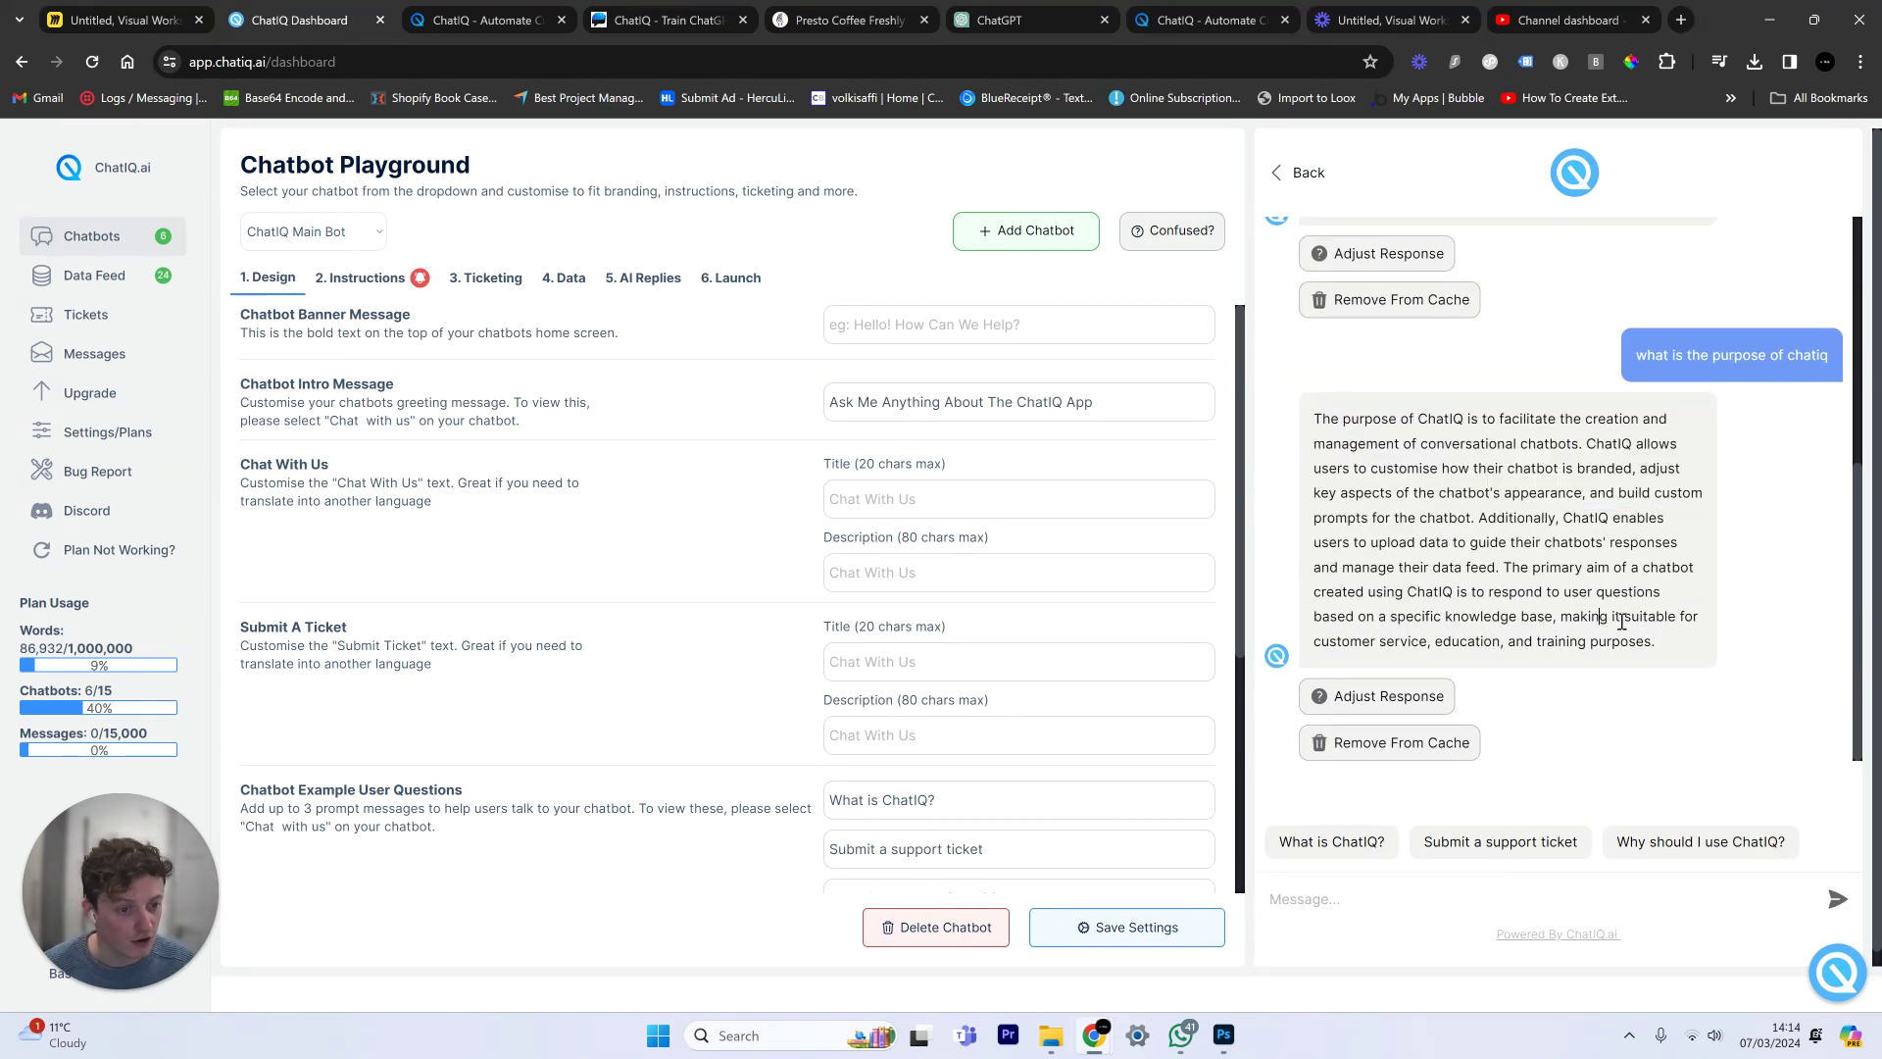
{"action": "scroll", "coordinate": [1622, 622], "scroll_direction": "up", "scroll_amount": 4}
{"action": "scroll", "coordinate": [1622, 621], "scroll_direction": "down", "scroll_amount": 4}
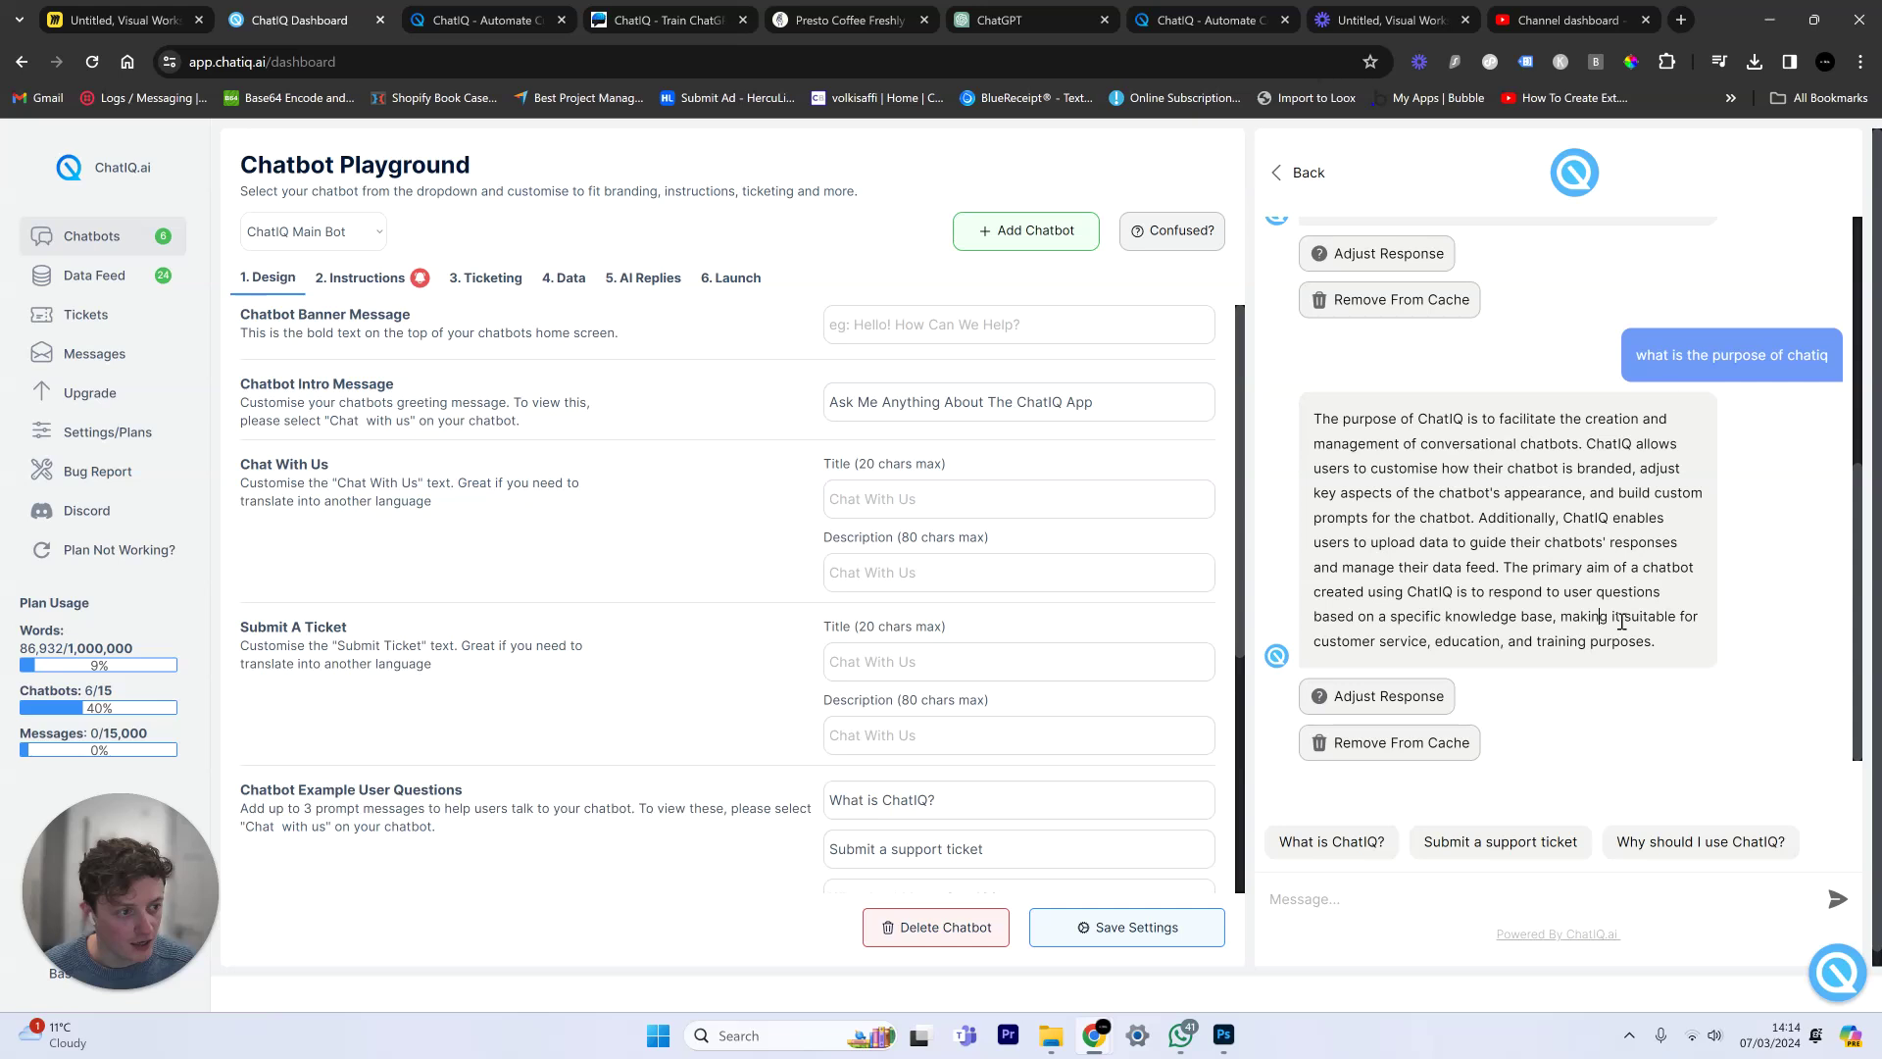
{"action": "scroll", "coordinate": [1628, 518], "scroll_direction": "up", "scroll_amount": 4}
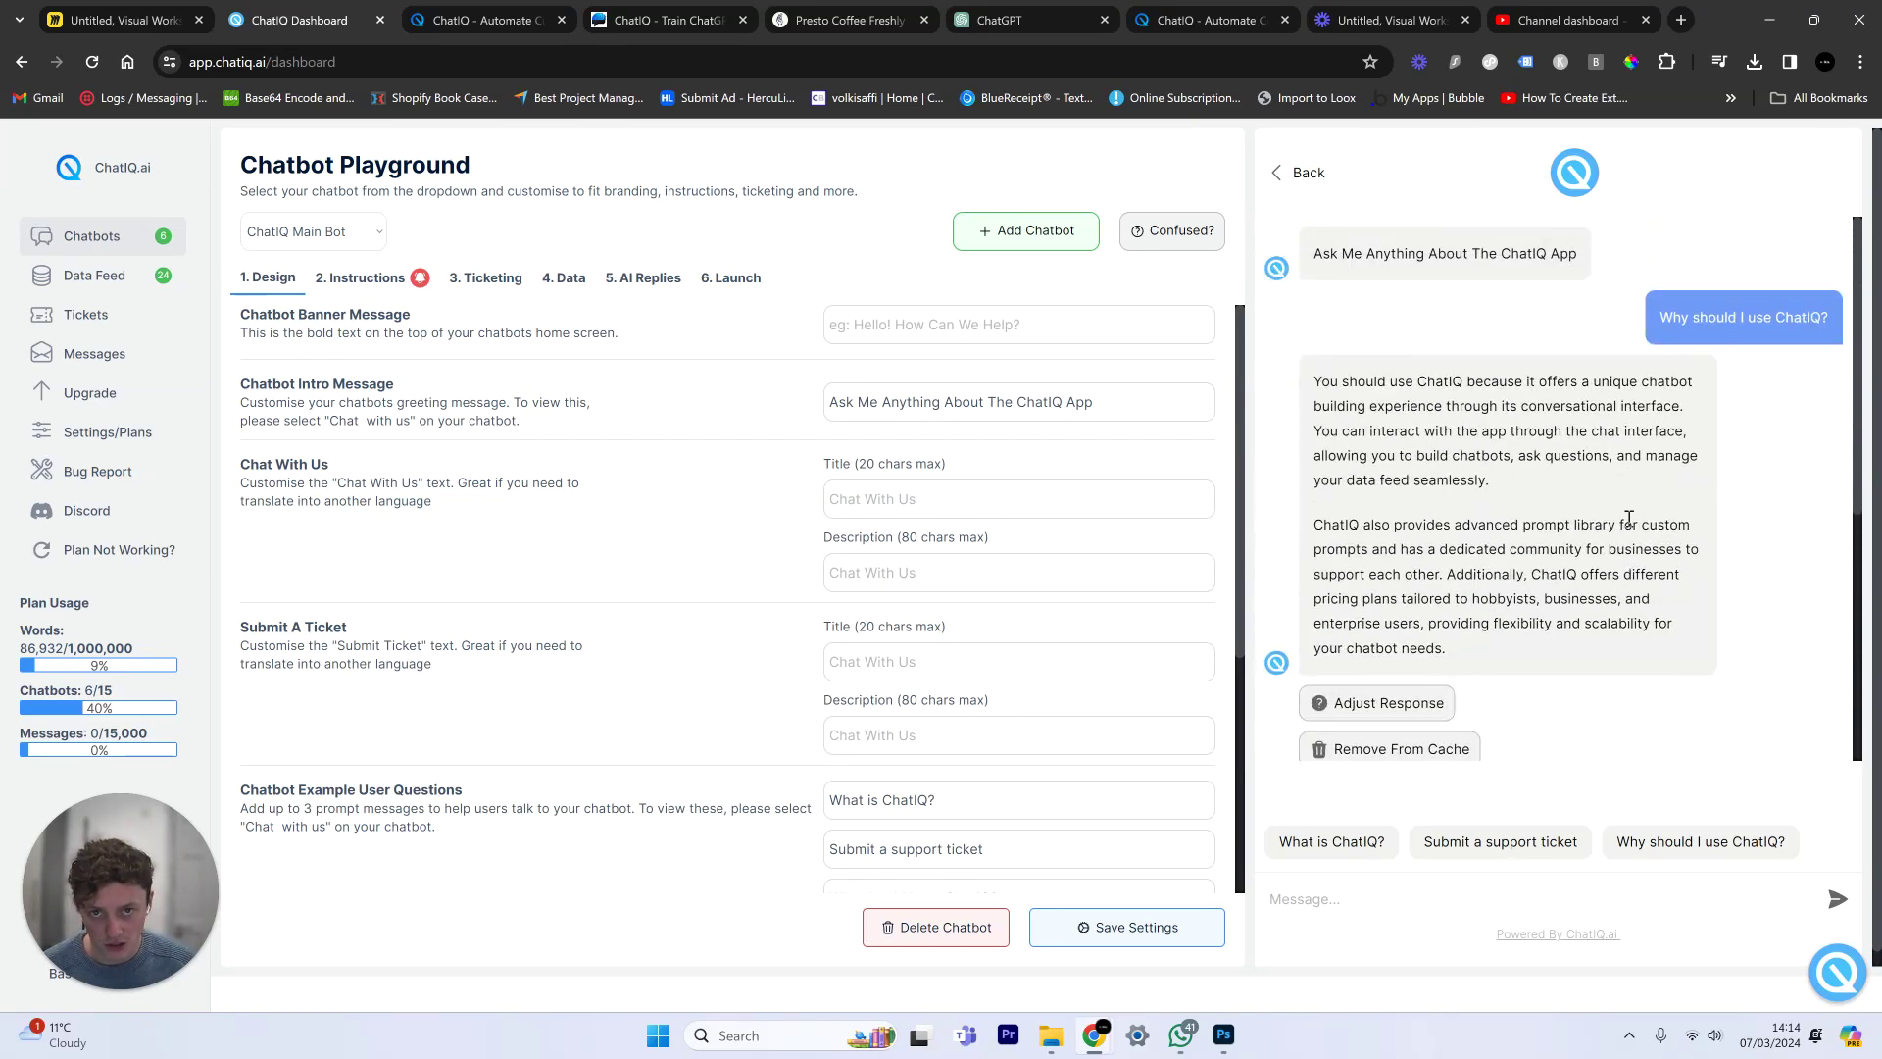
{"action": "scroll", "coordinate": [1628, 517], "scroll_direction": "down", "scroll_amount": 4}
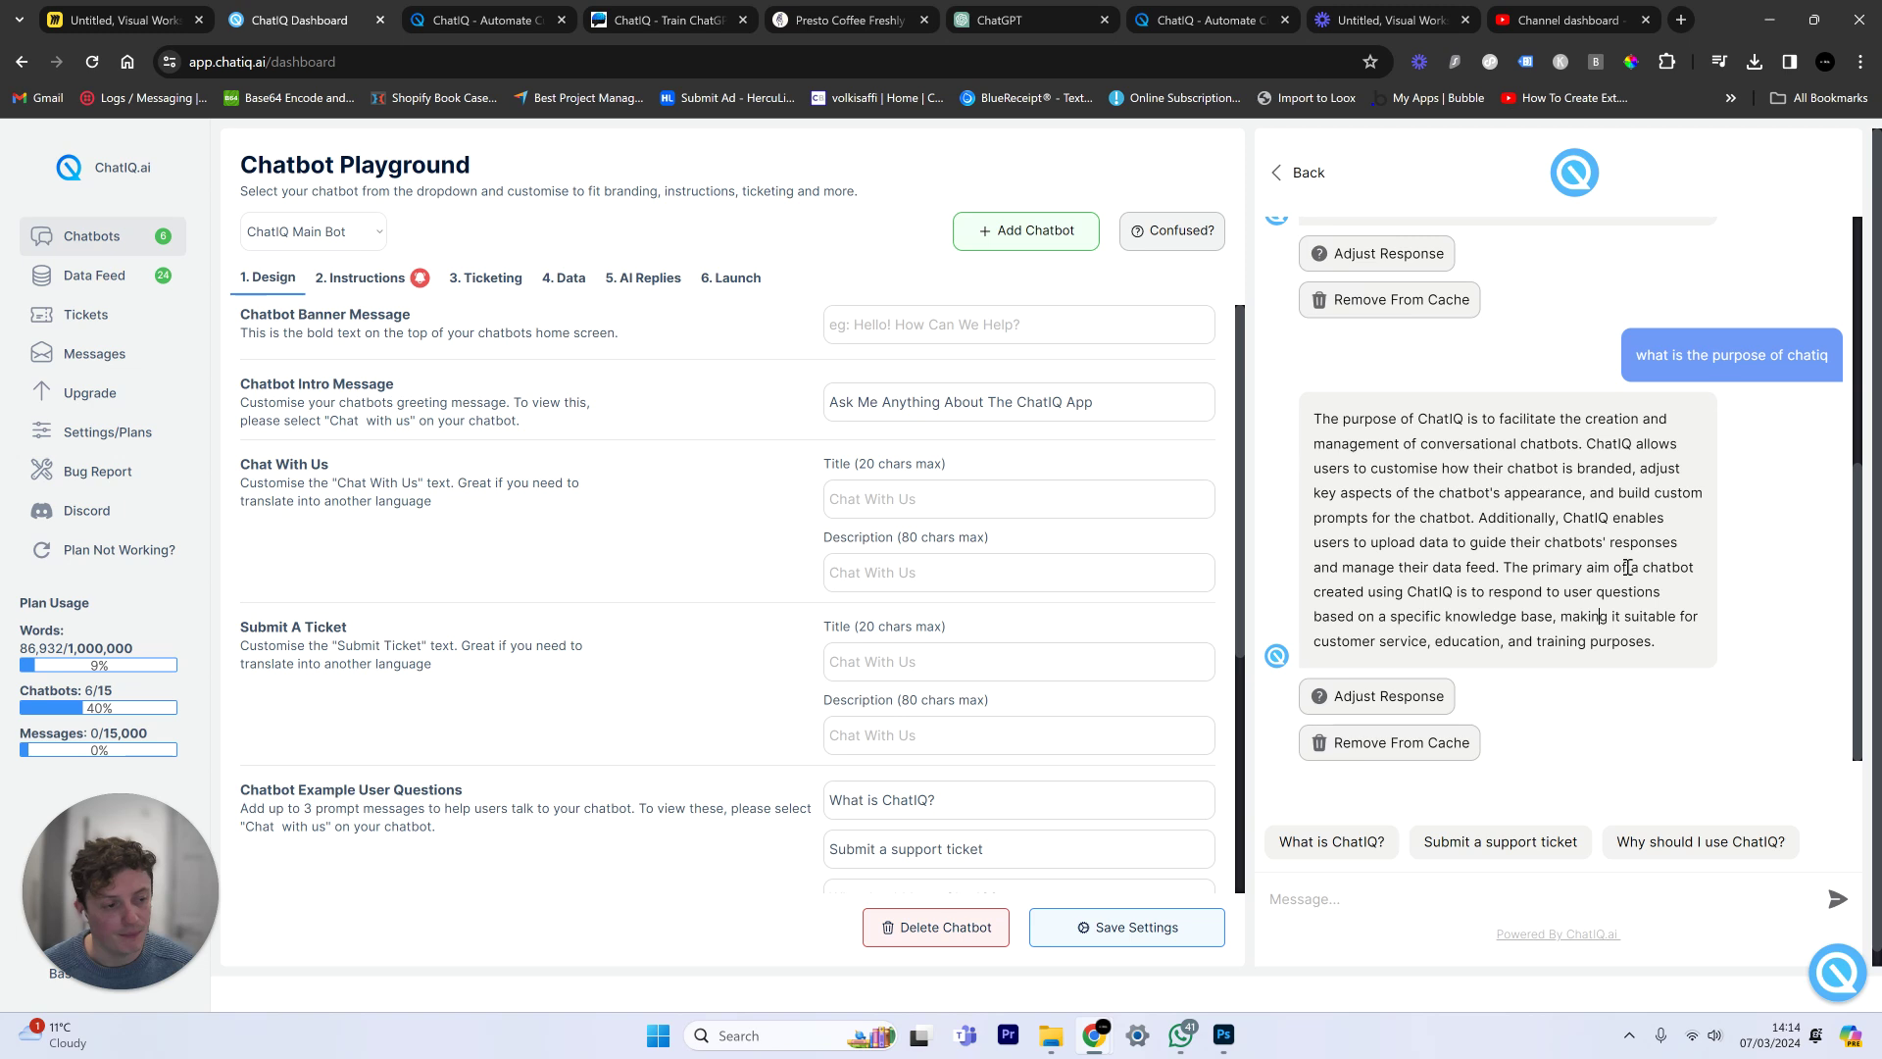
Step: Examine the key phrases in the purpose question and its answer, then review the answer to "Why should I use ChatIQ?" alongside them
{"action": "scroll", "coordinate": [1680, 515], "scroll_direction": "up", "scroll_amount": 1}
{"action": "scroll", "coordinate": [1681, 516], "scroll_direction": "down", "scroll_amount": 1}
{"action": "left_click_drag", "start_coordinate": [1691, 355], "coordinate": [1758, 355]}
{"action": "left_click_drag", "start_coordinate": [1453, 419], "coordinate": [1581, 420]}
{"action": "left_click_drag", "start_coordinate": [1326, 443], "coordinate": [1447, 443]}
{"action": "left_click_drag", "start_coordinate": [1571, 445], "coordinate": [1404, 445]}
{"action": "scroll", "coordinate": [1407, 447], "scroll_direction": "up", "scroll_amount": 1}
{"action": "scroll", "coordinate": [1618, 448], "scroll_direction": "up", "scroll_amount": 5}
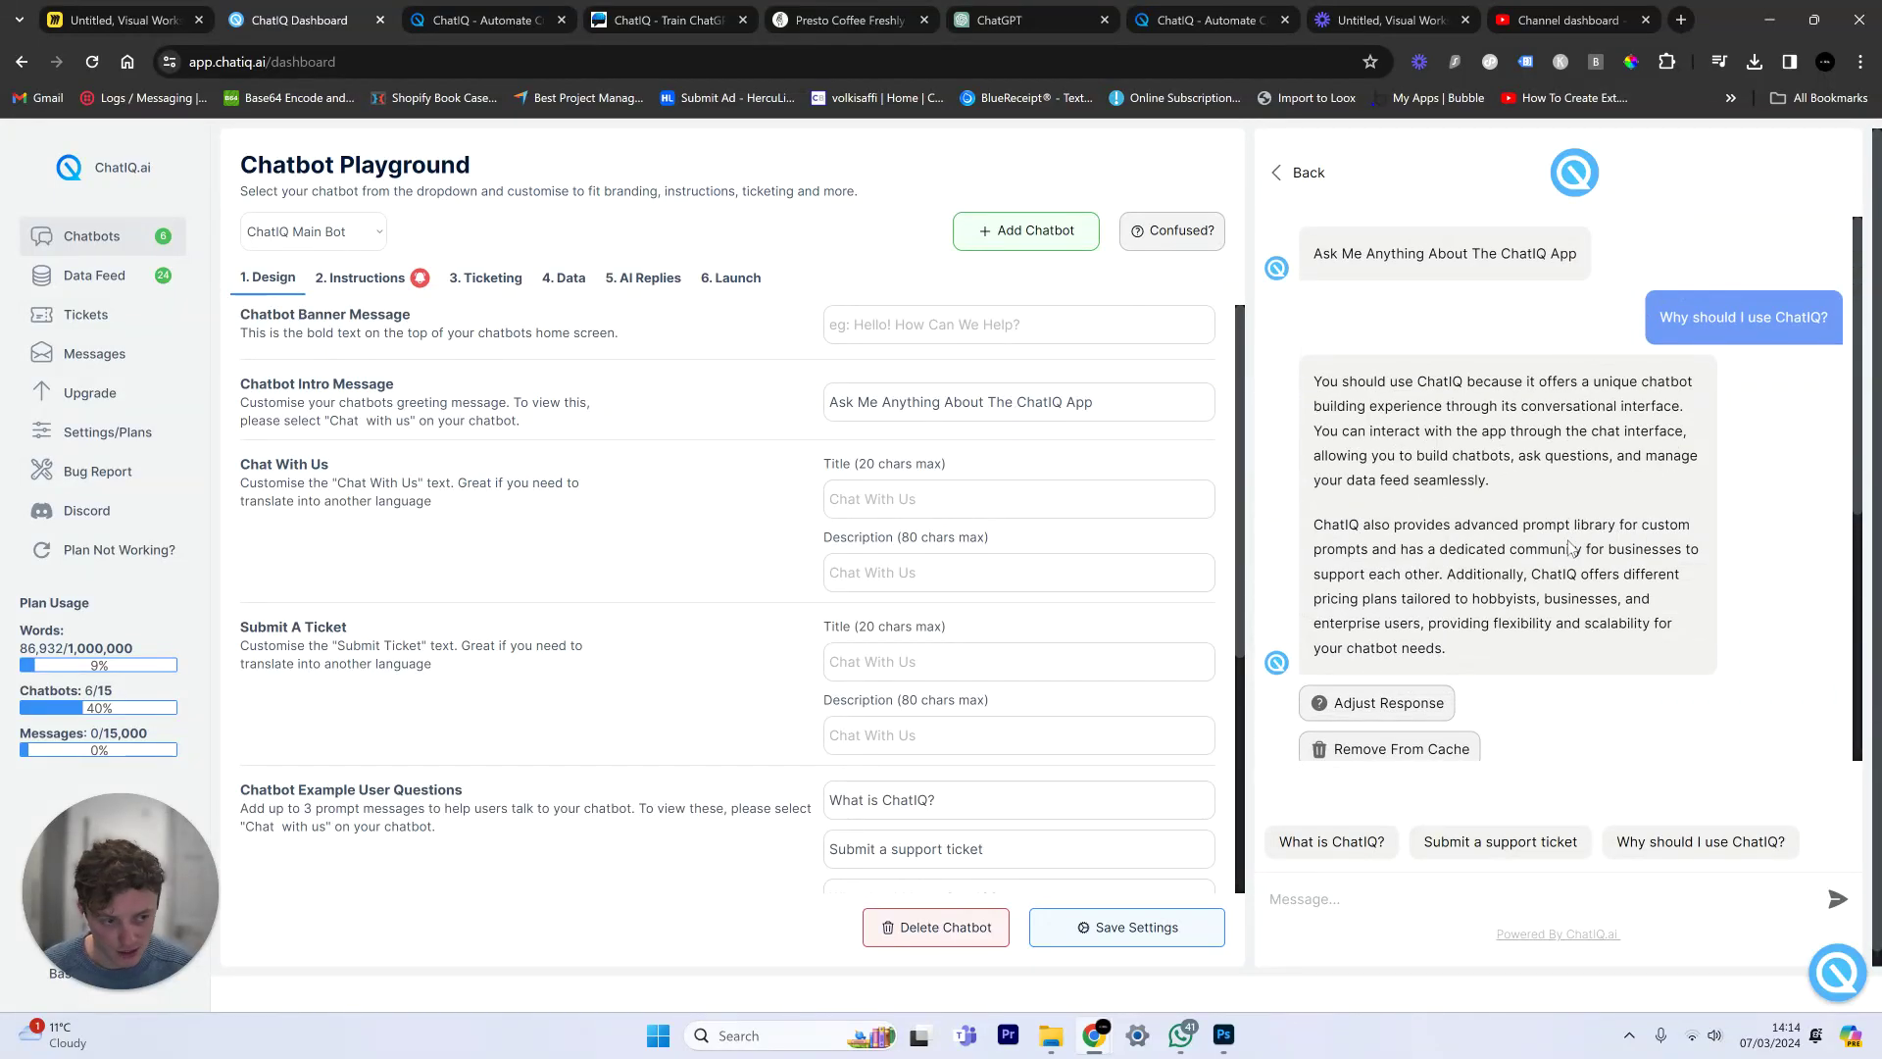
{"action": "scroll", "coordinate": [1667, 309], "scroll_direction": "down", "scroll_amount": 5}
{"action": "scroll", "coordinate": [1729, 489], "scroll_direction": "up", "scroll_amount": 5}
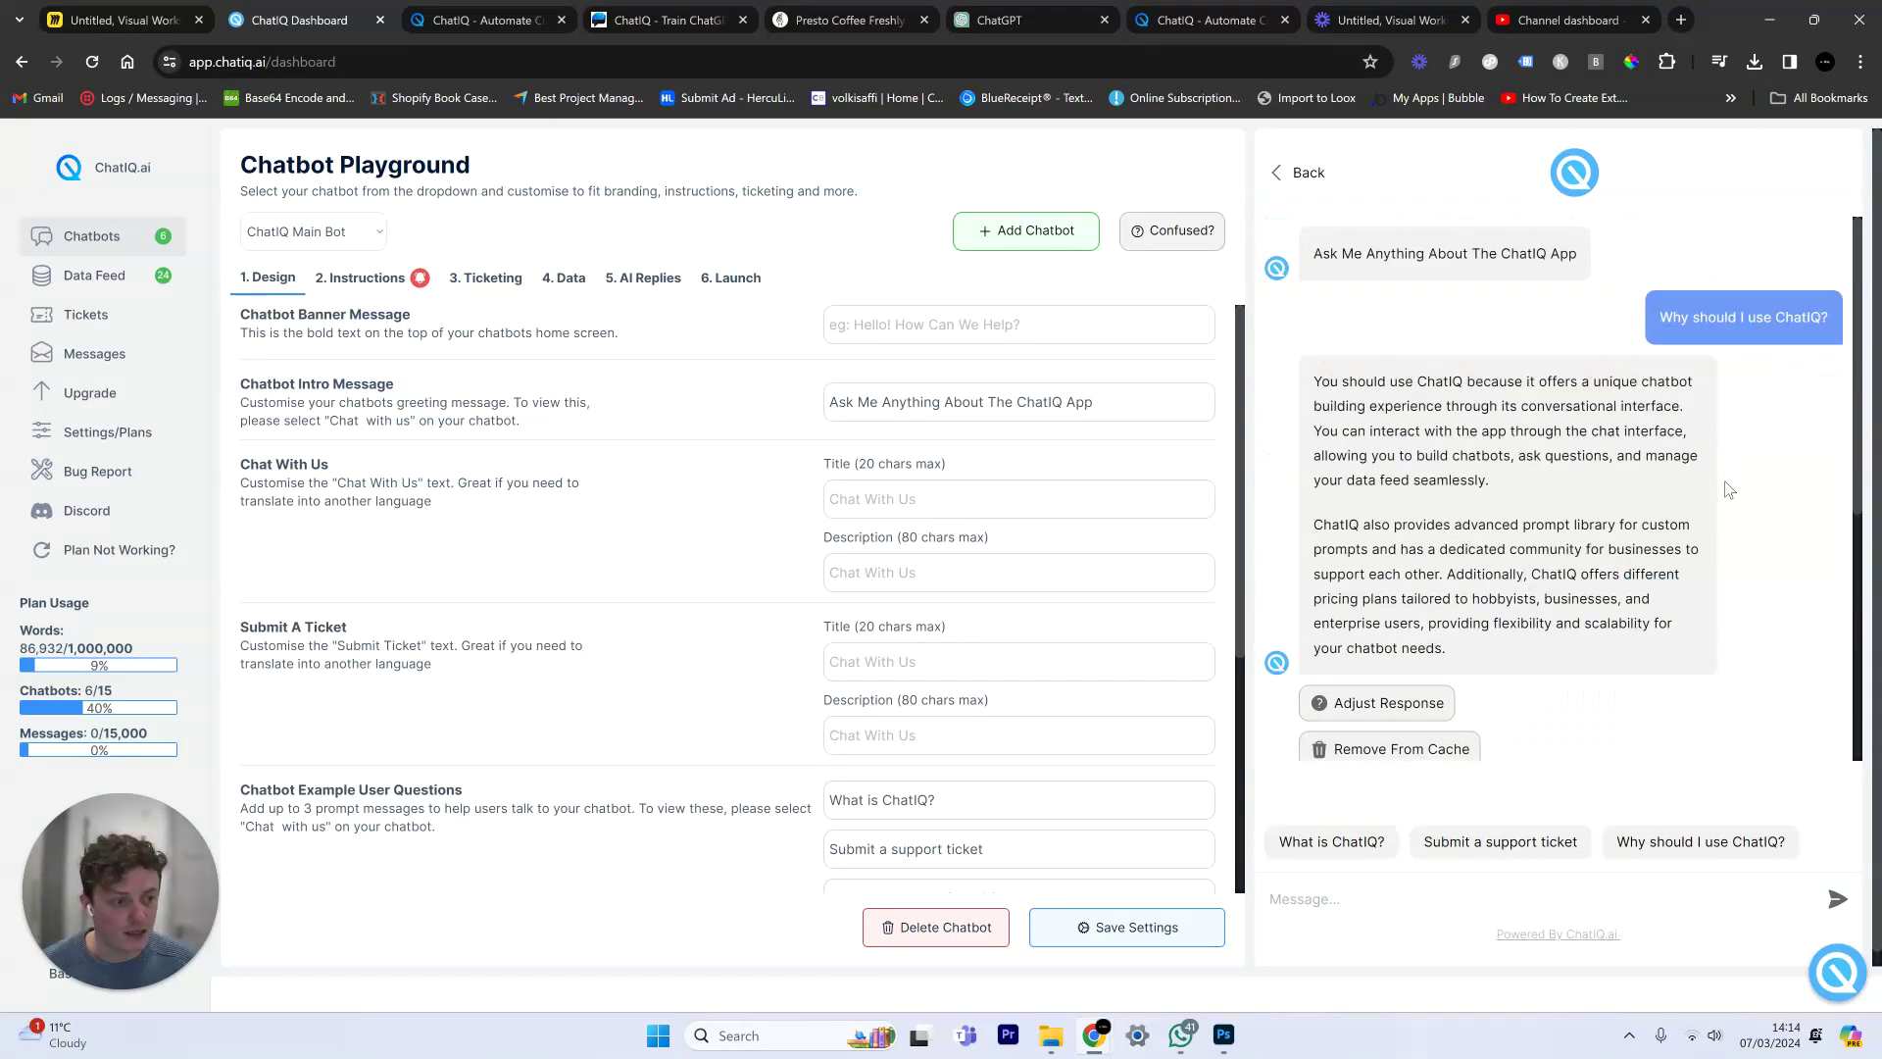
{"action": "left_click_drag", "start_coordinate": [1314, 380], "coordinate": [1509, 524]}
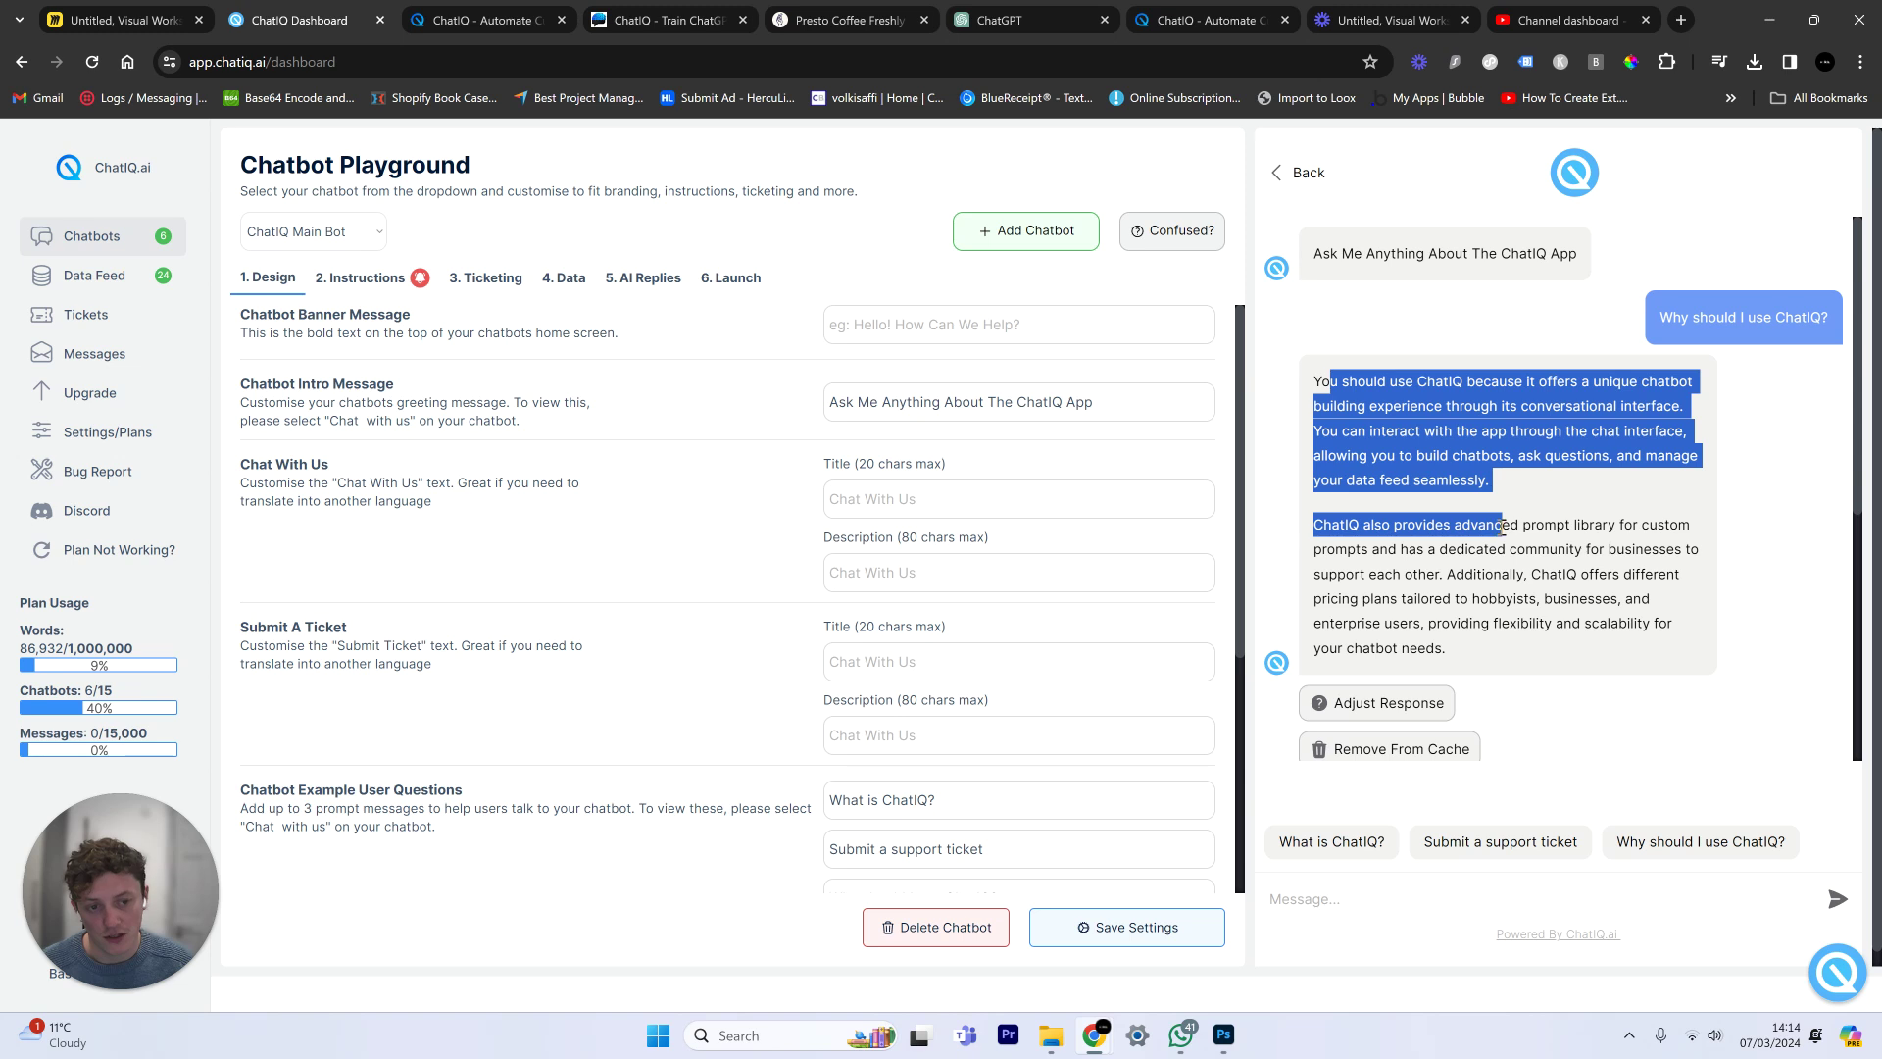
{"action": "left_click", "coordinate": [1598, 599]}
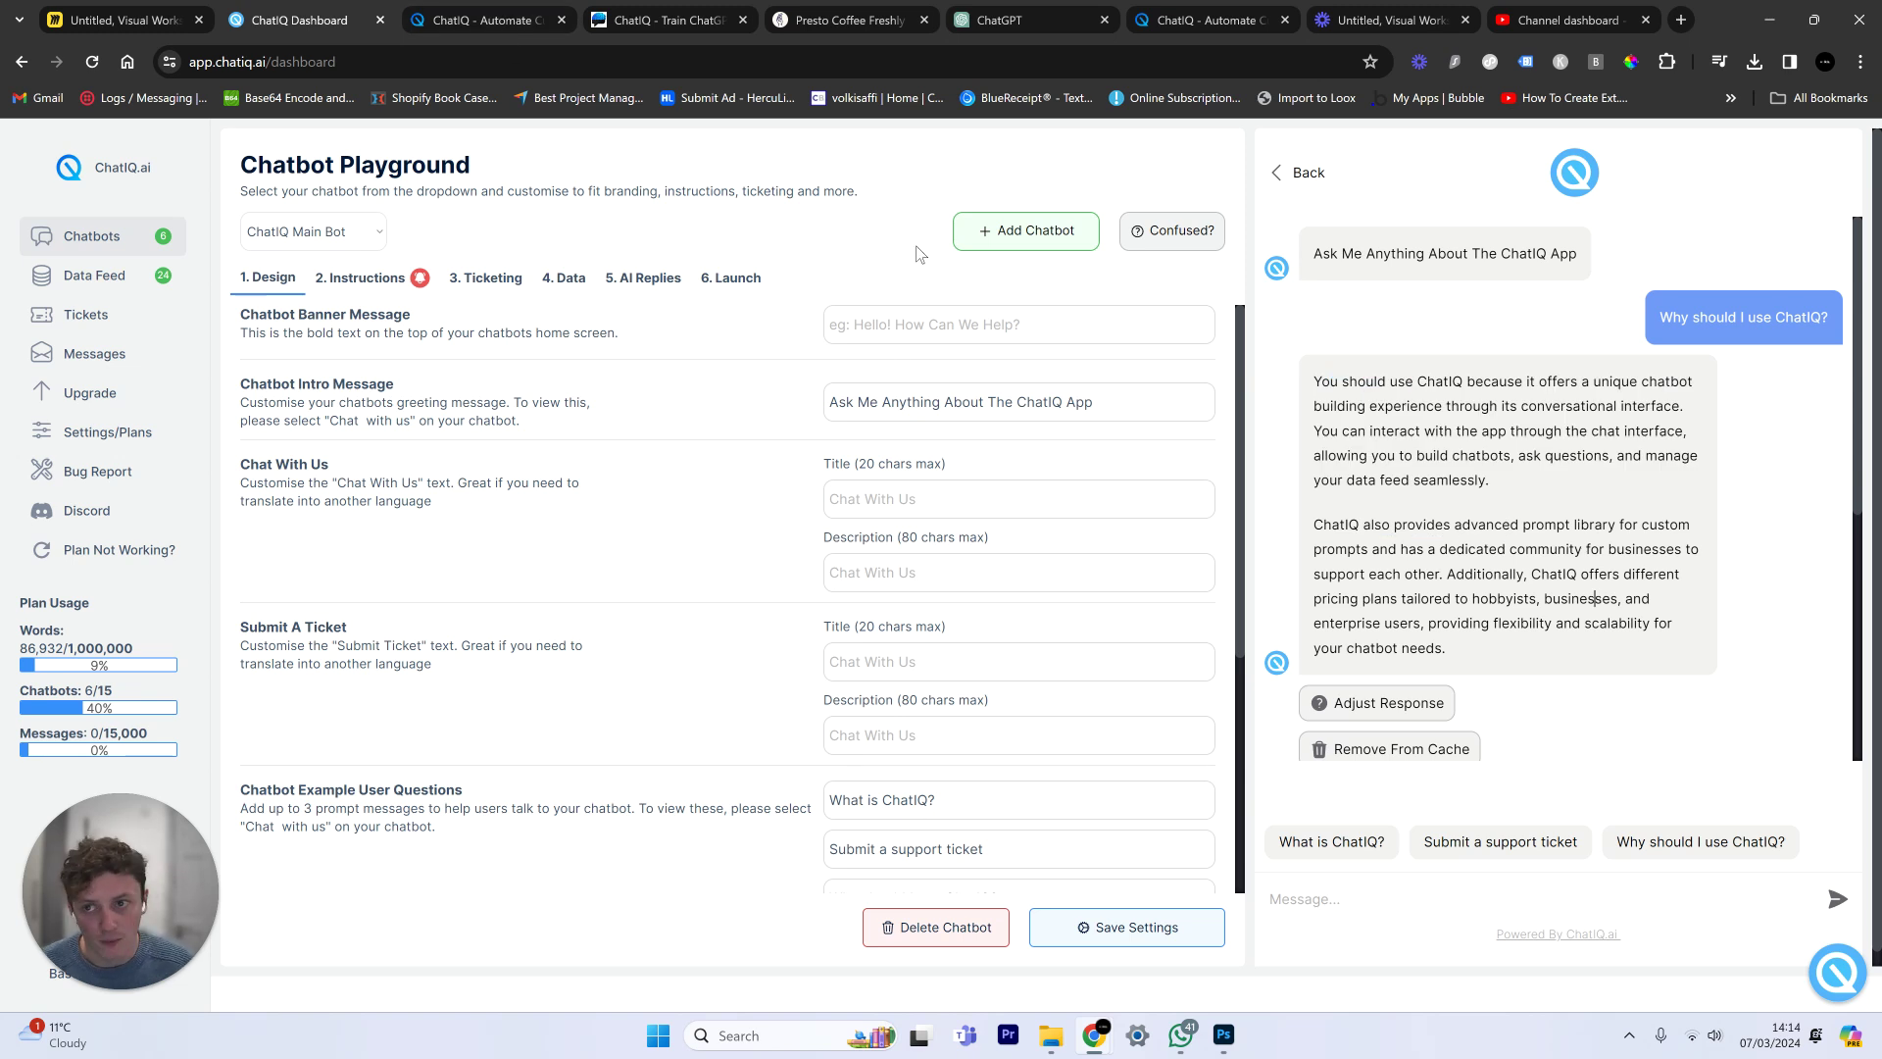
Step: Switch to the ChatIQ website and collapse its open chat widget to show the corner bubble
{"action": "left_click", "coordinate": [1143, 10]}
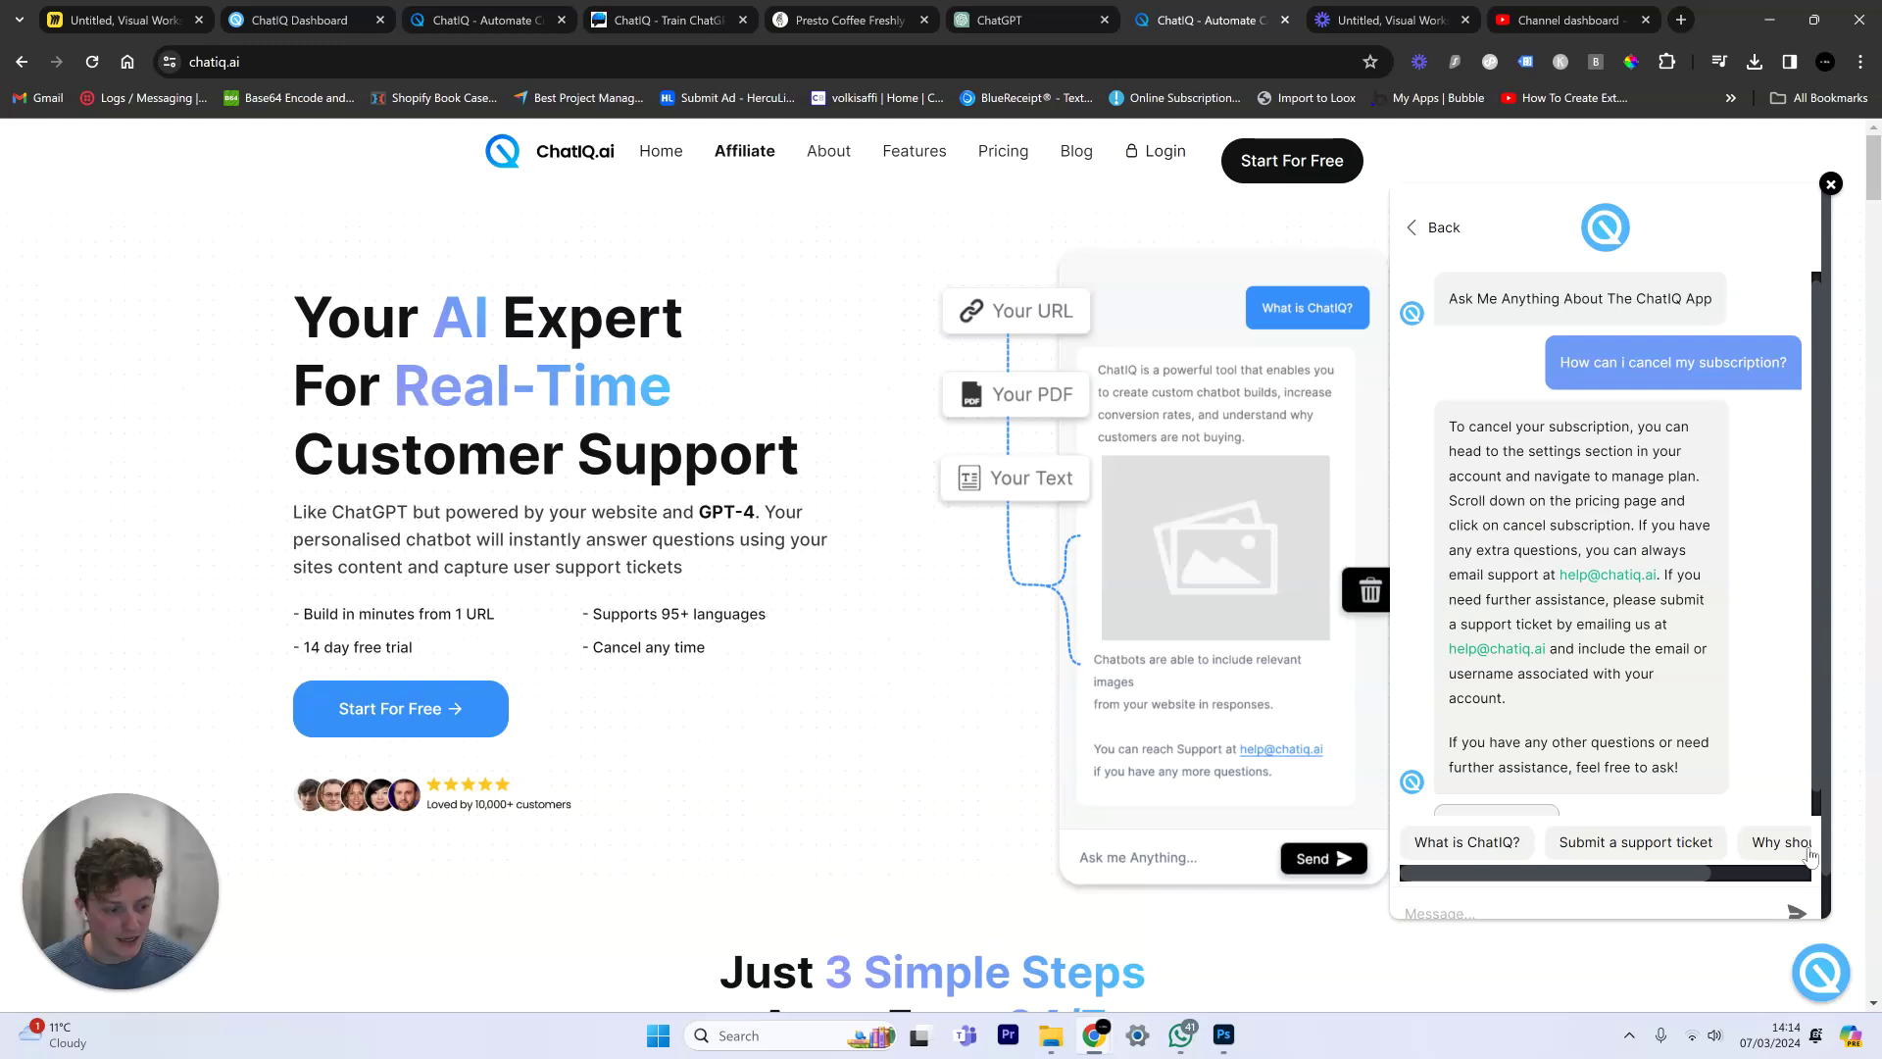
{"action": "left_click", "coordinate": [1827, 997]}
{"action": "left_click", "coordinate": [1825, 991]}
{"action": "left_click", "coordinate": [1825, 991]}
{"action": "left_click", "coordinate": [1825, 991]}
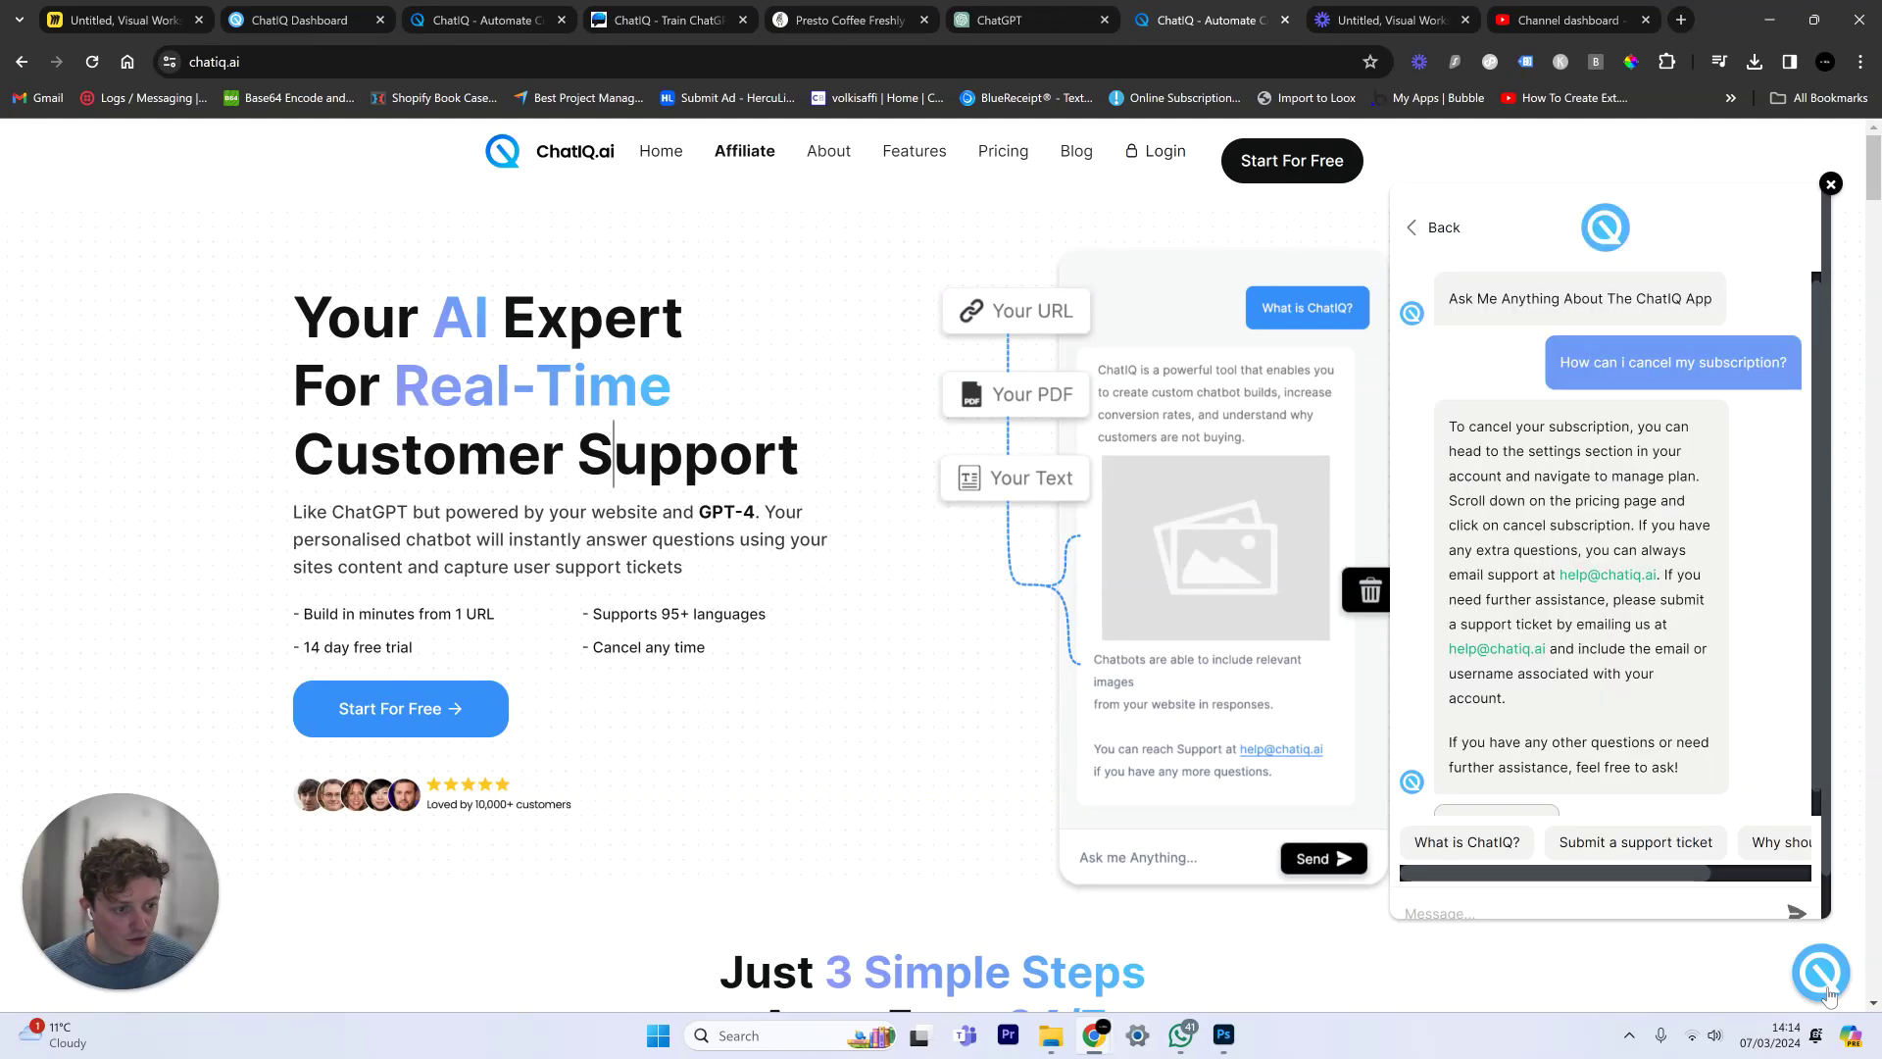
{"action": "left_click", "coordinate": [1825, 991]}
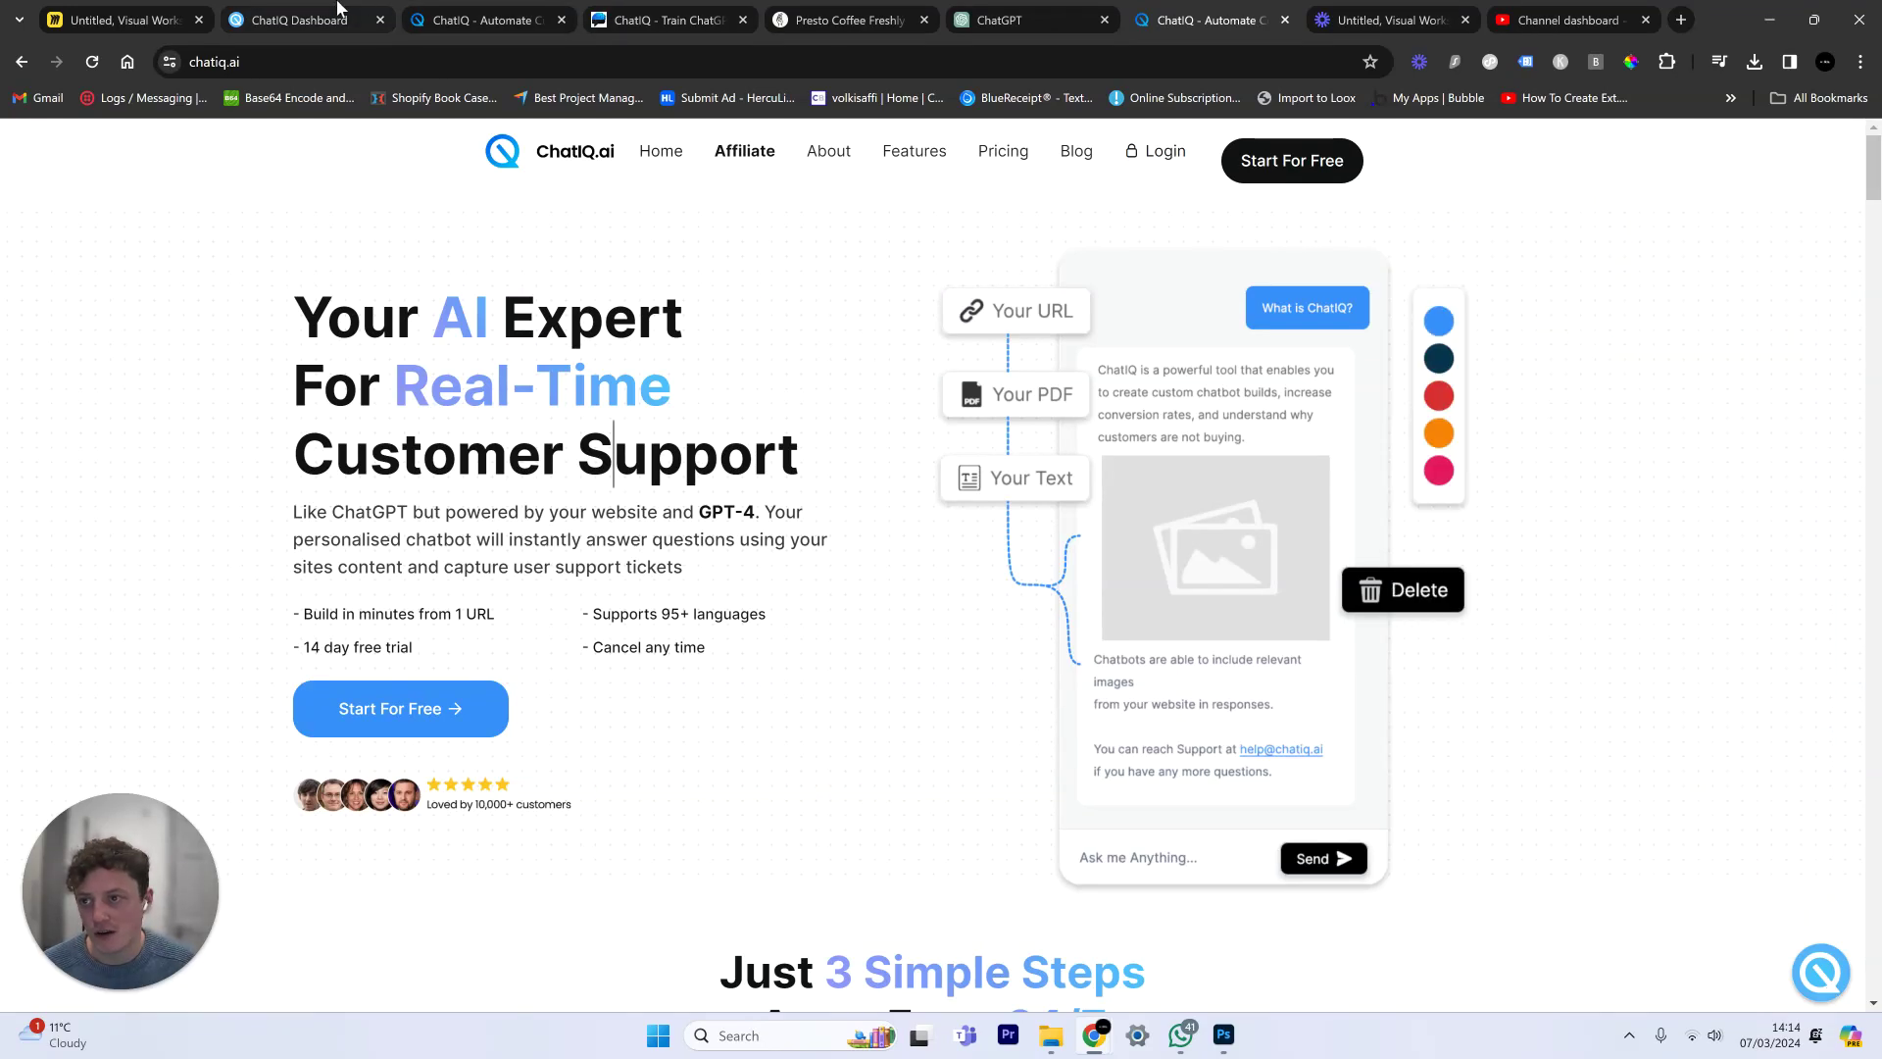
Step: Return to the ChatIQ dashboard, view the chatbot's launch instructions, and highlight the whole Corner Bubble Widget embed code
{"action": "left_click", "coordinate": [294, 19]}
{"action": "left_click", "coordinate": [734, 277]}
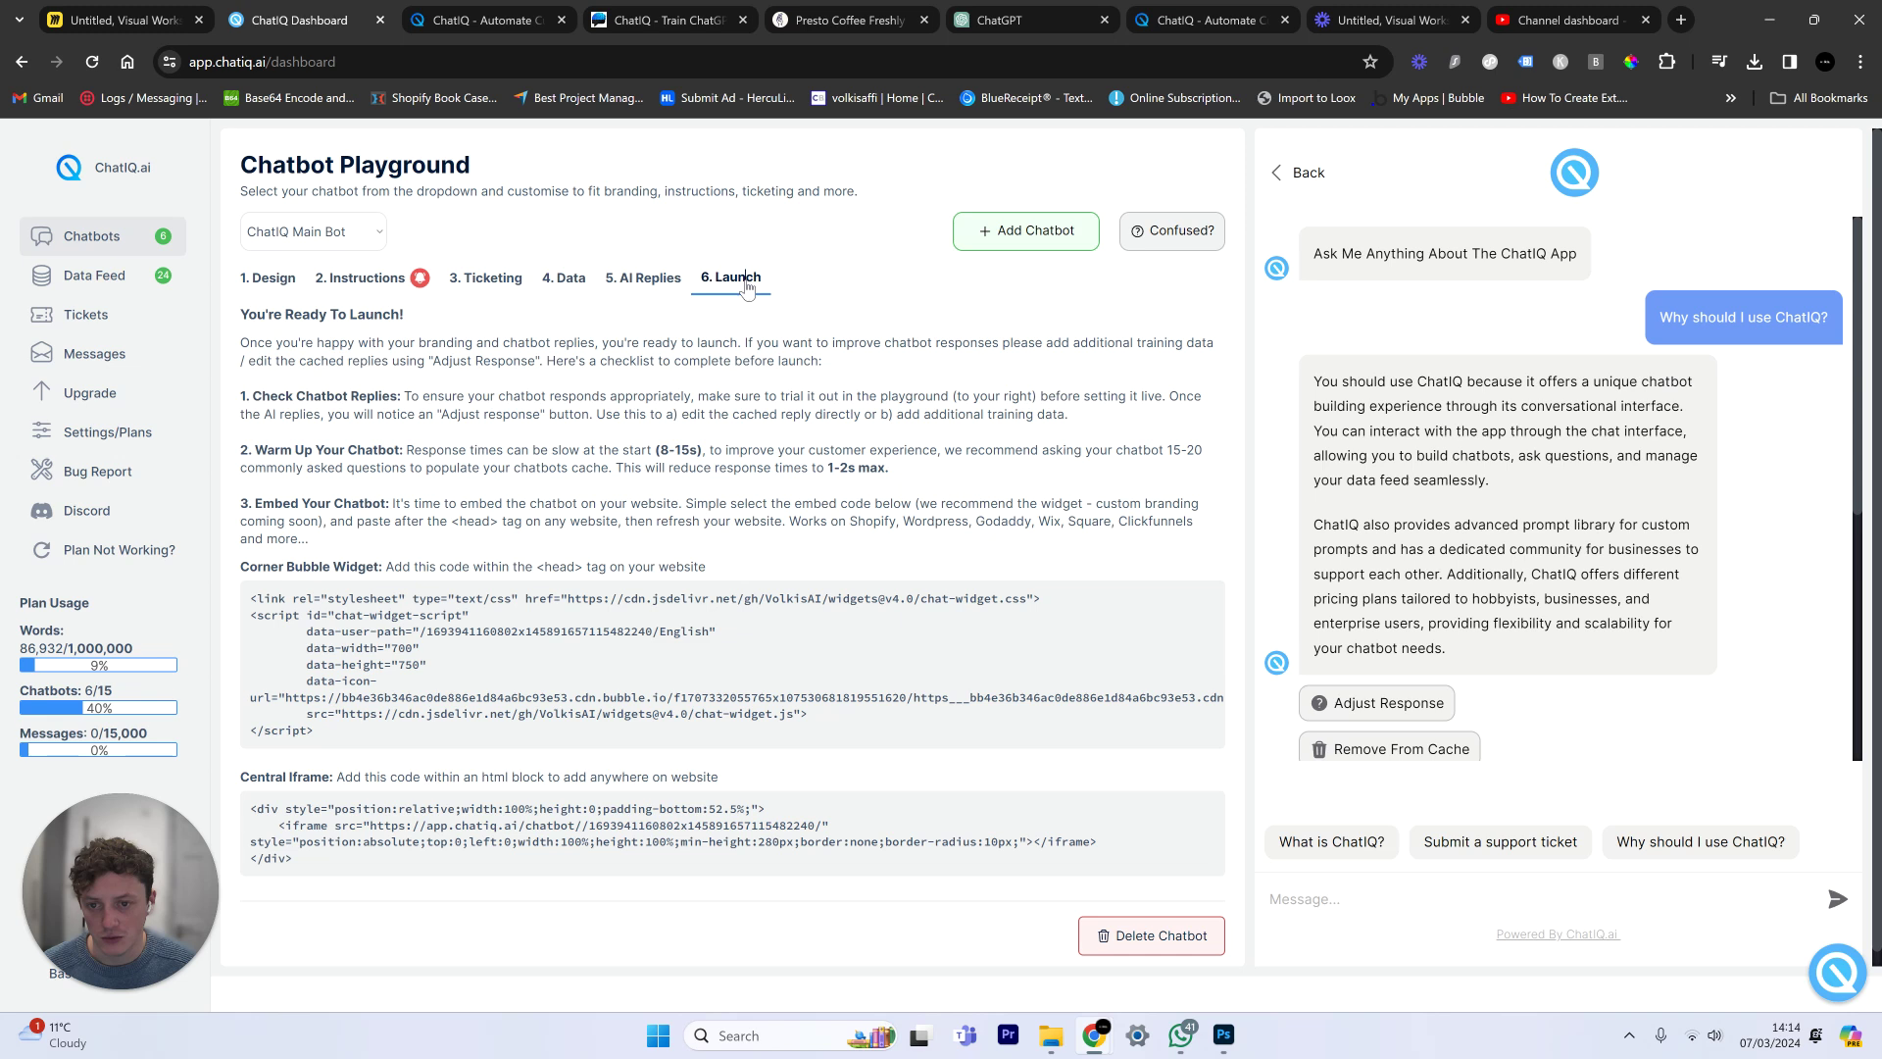
{"action": "left_click_drag", "start_coordinate": [369, 735], "coordinate": [254, 596]}
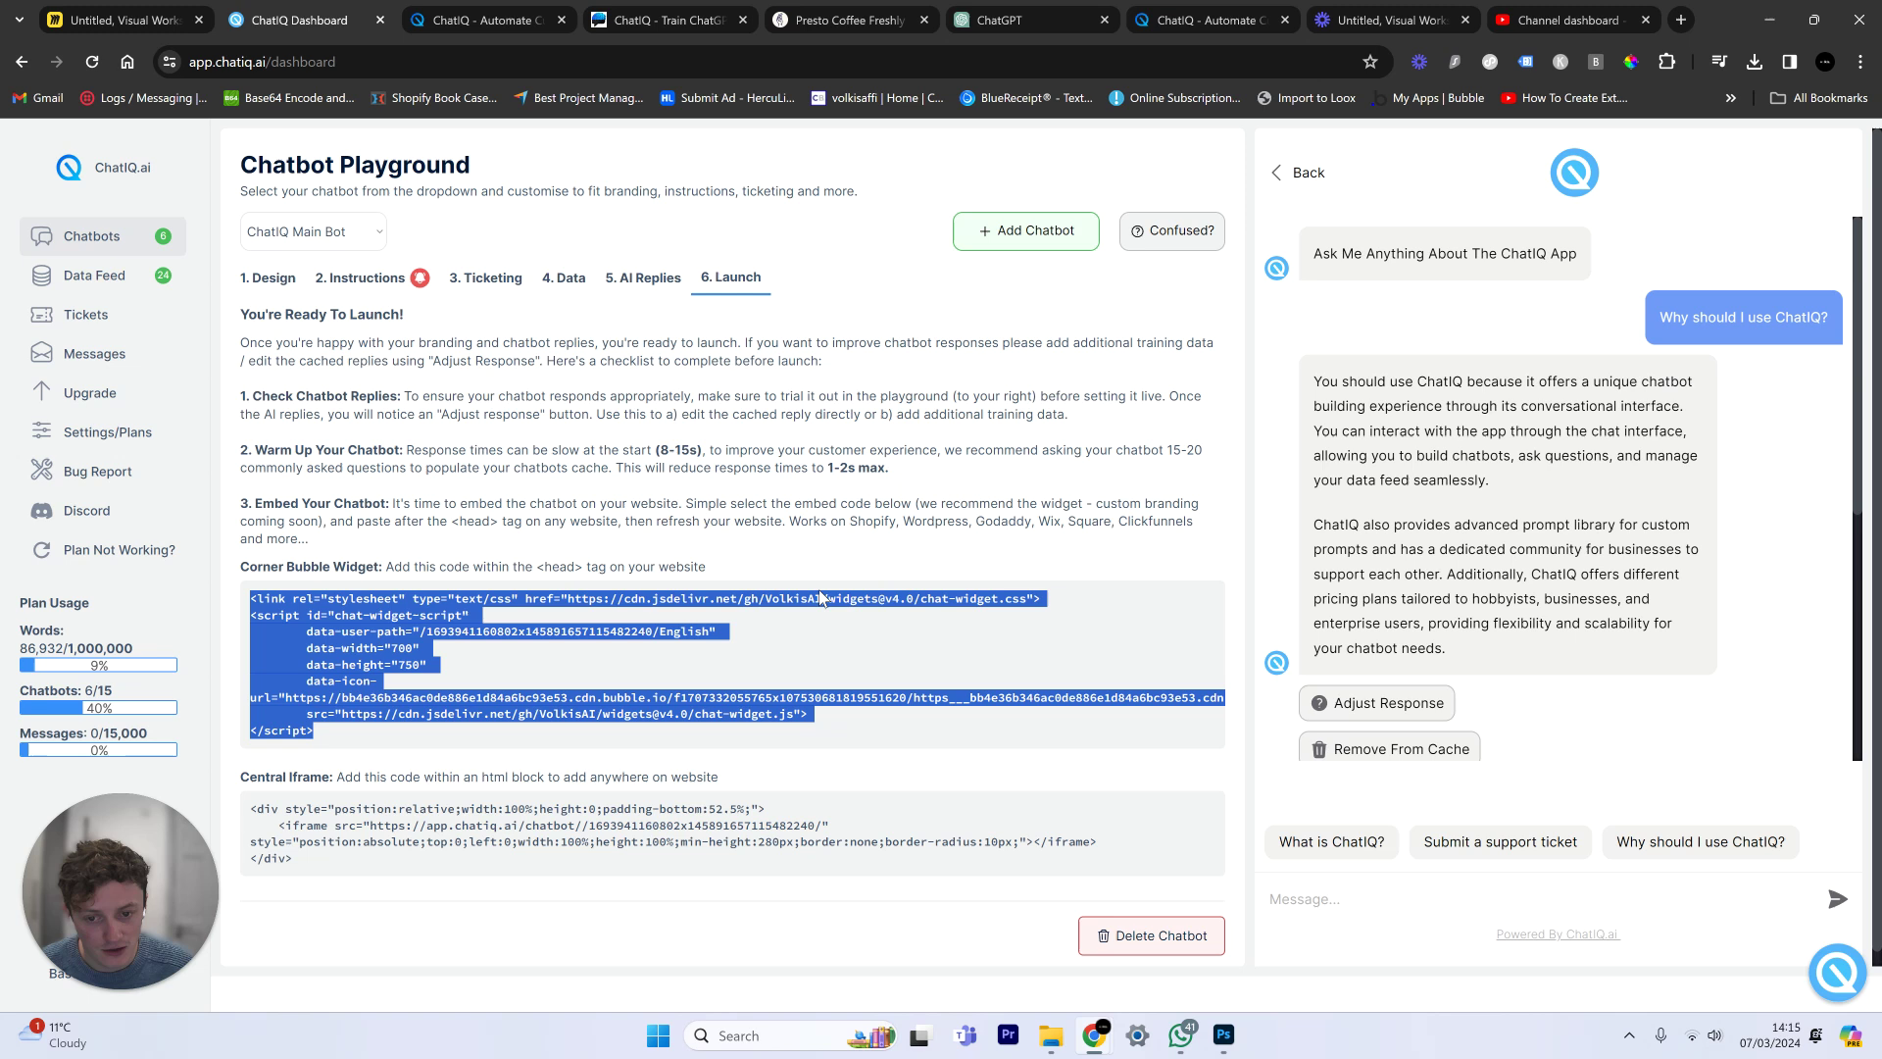
{"action": "left_click", "coordinate": [572, 464]}
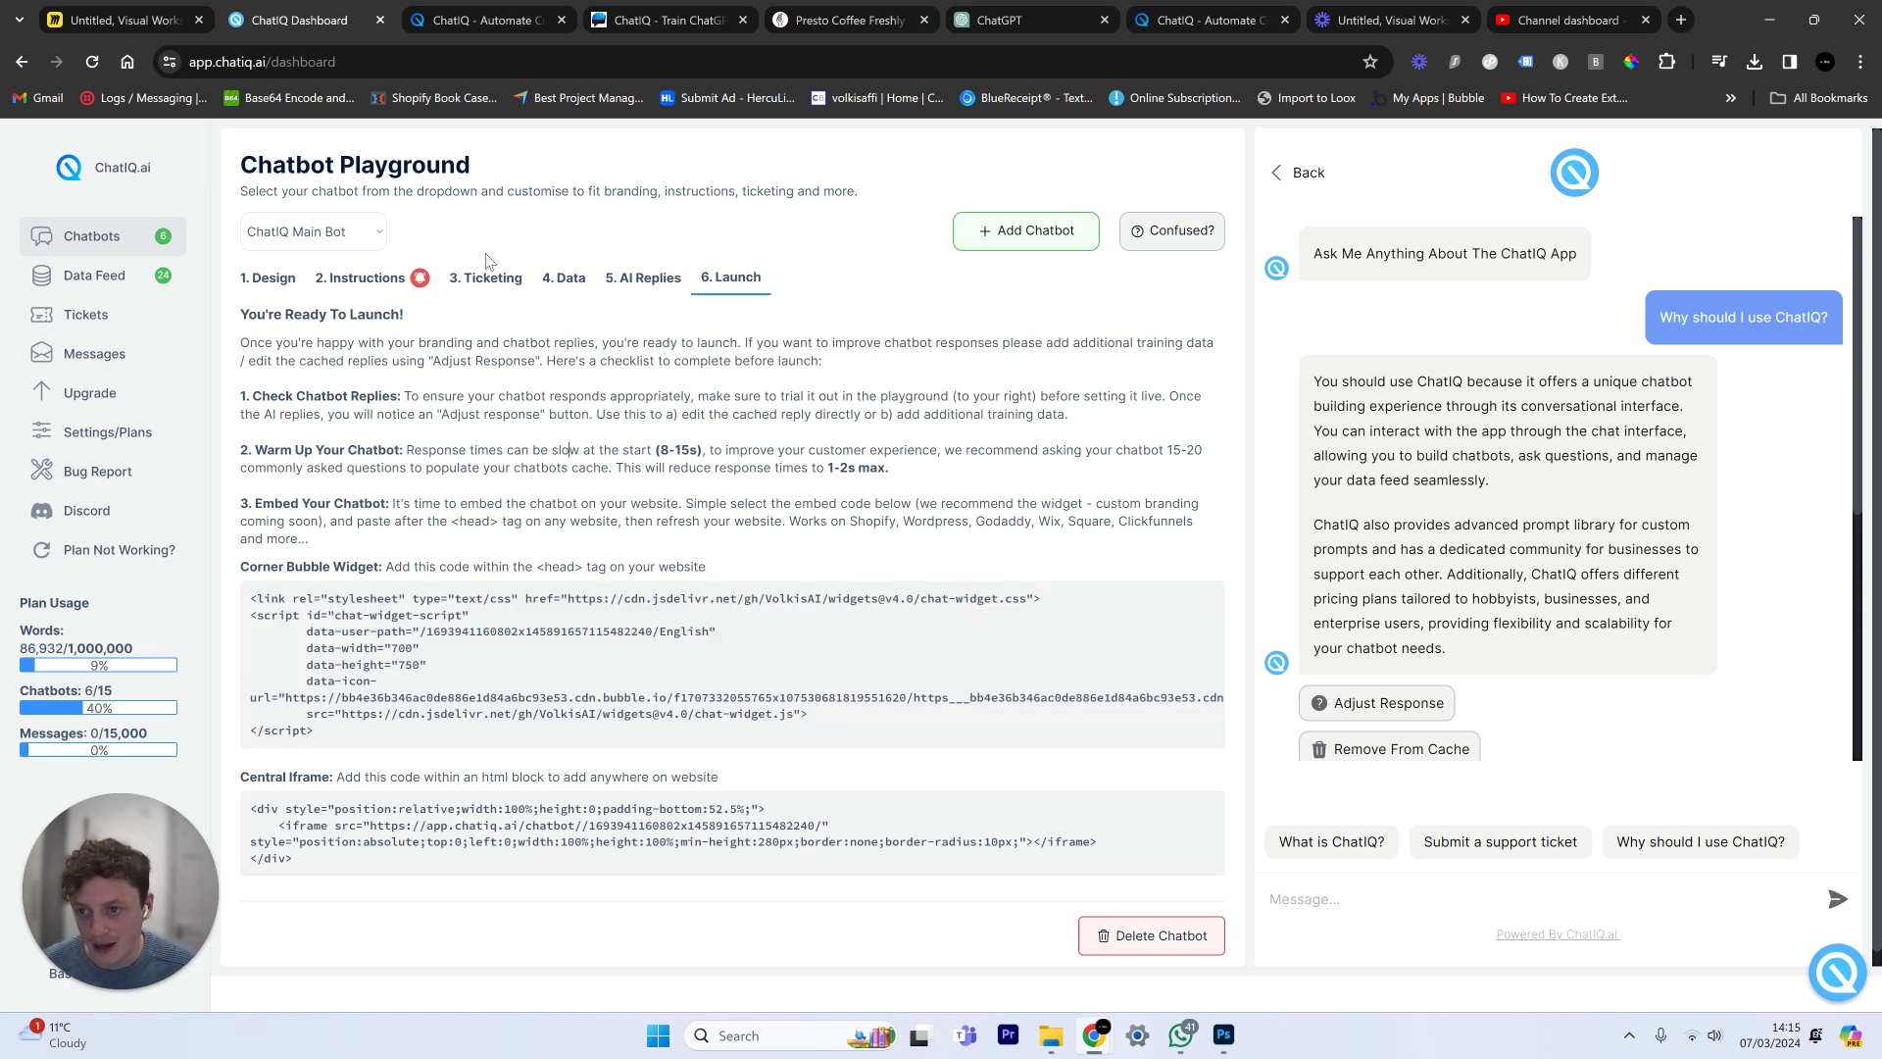
Step: Compare the chat bubble on the ChatIQ website with the Widget Logo setting in the chatbot's design options
{"action": "left_click", "coordinate": [278, 285]}
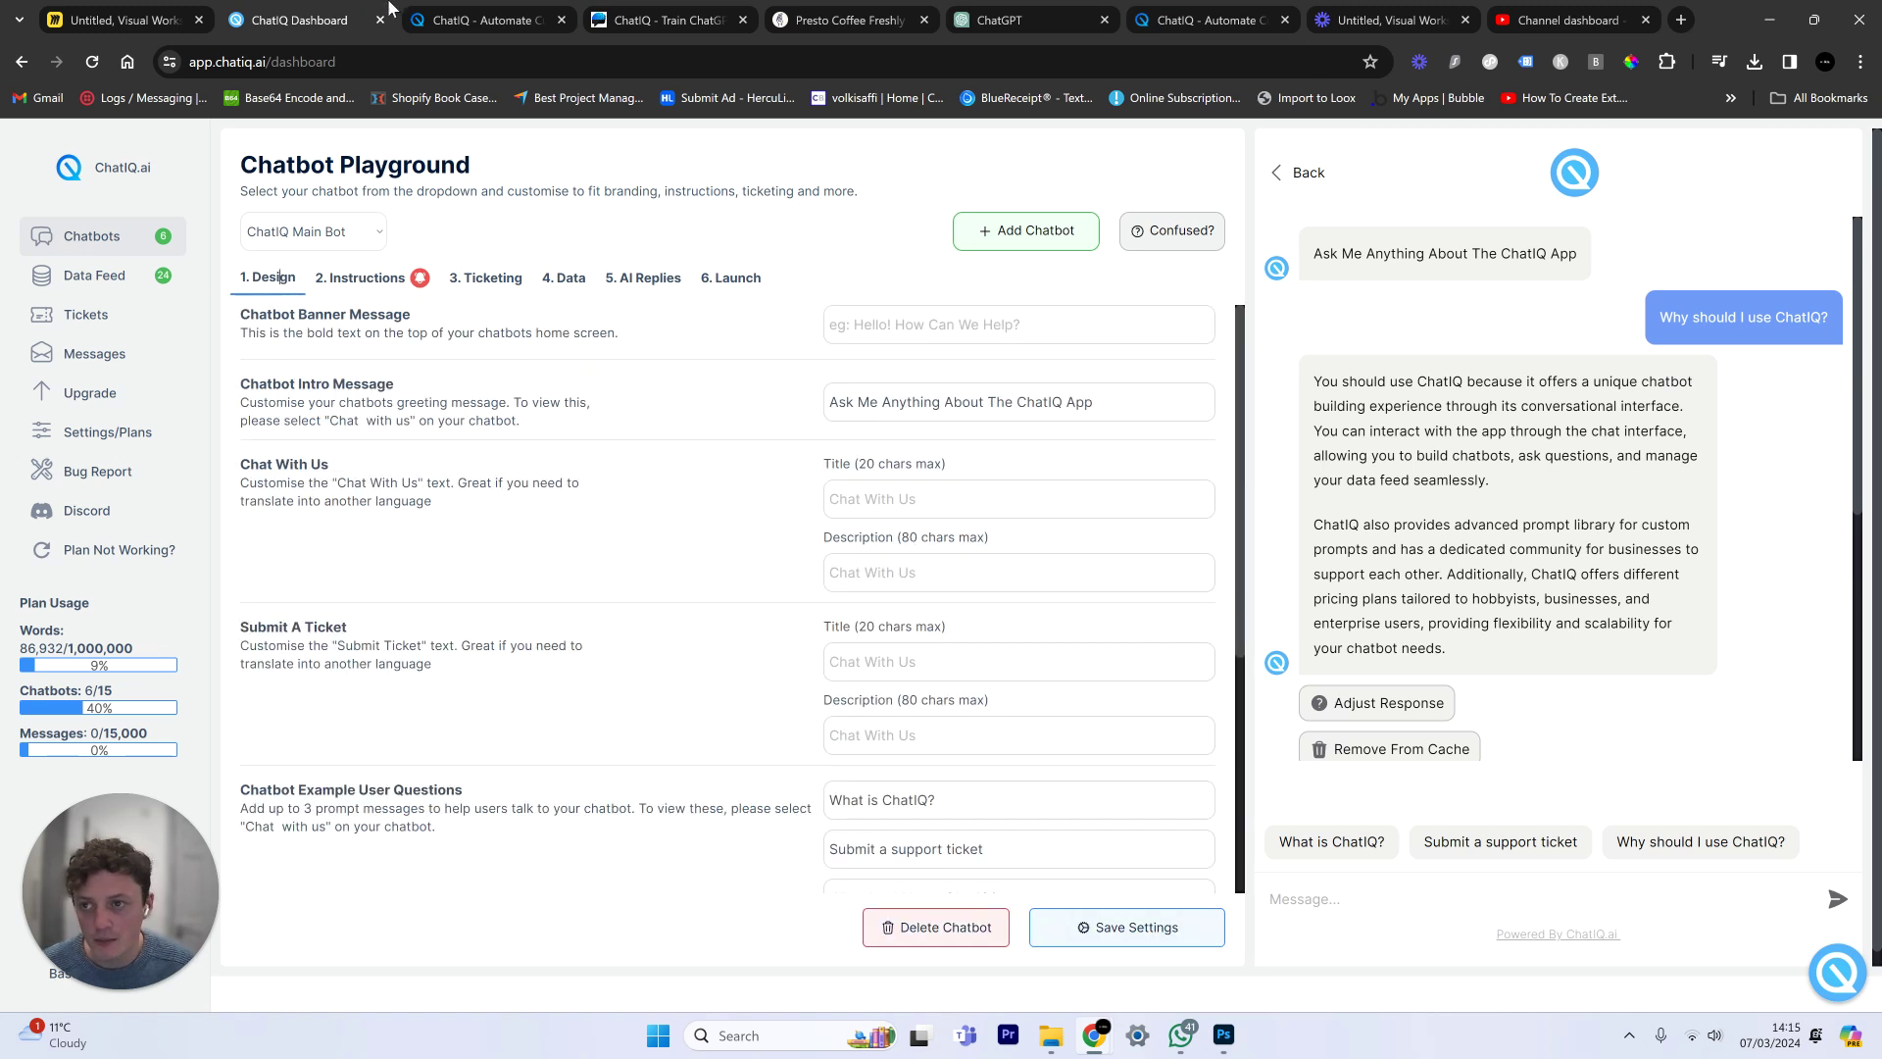
{"action": "left_click", "coordinate": [549, 12]}
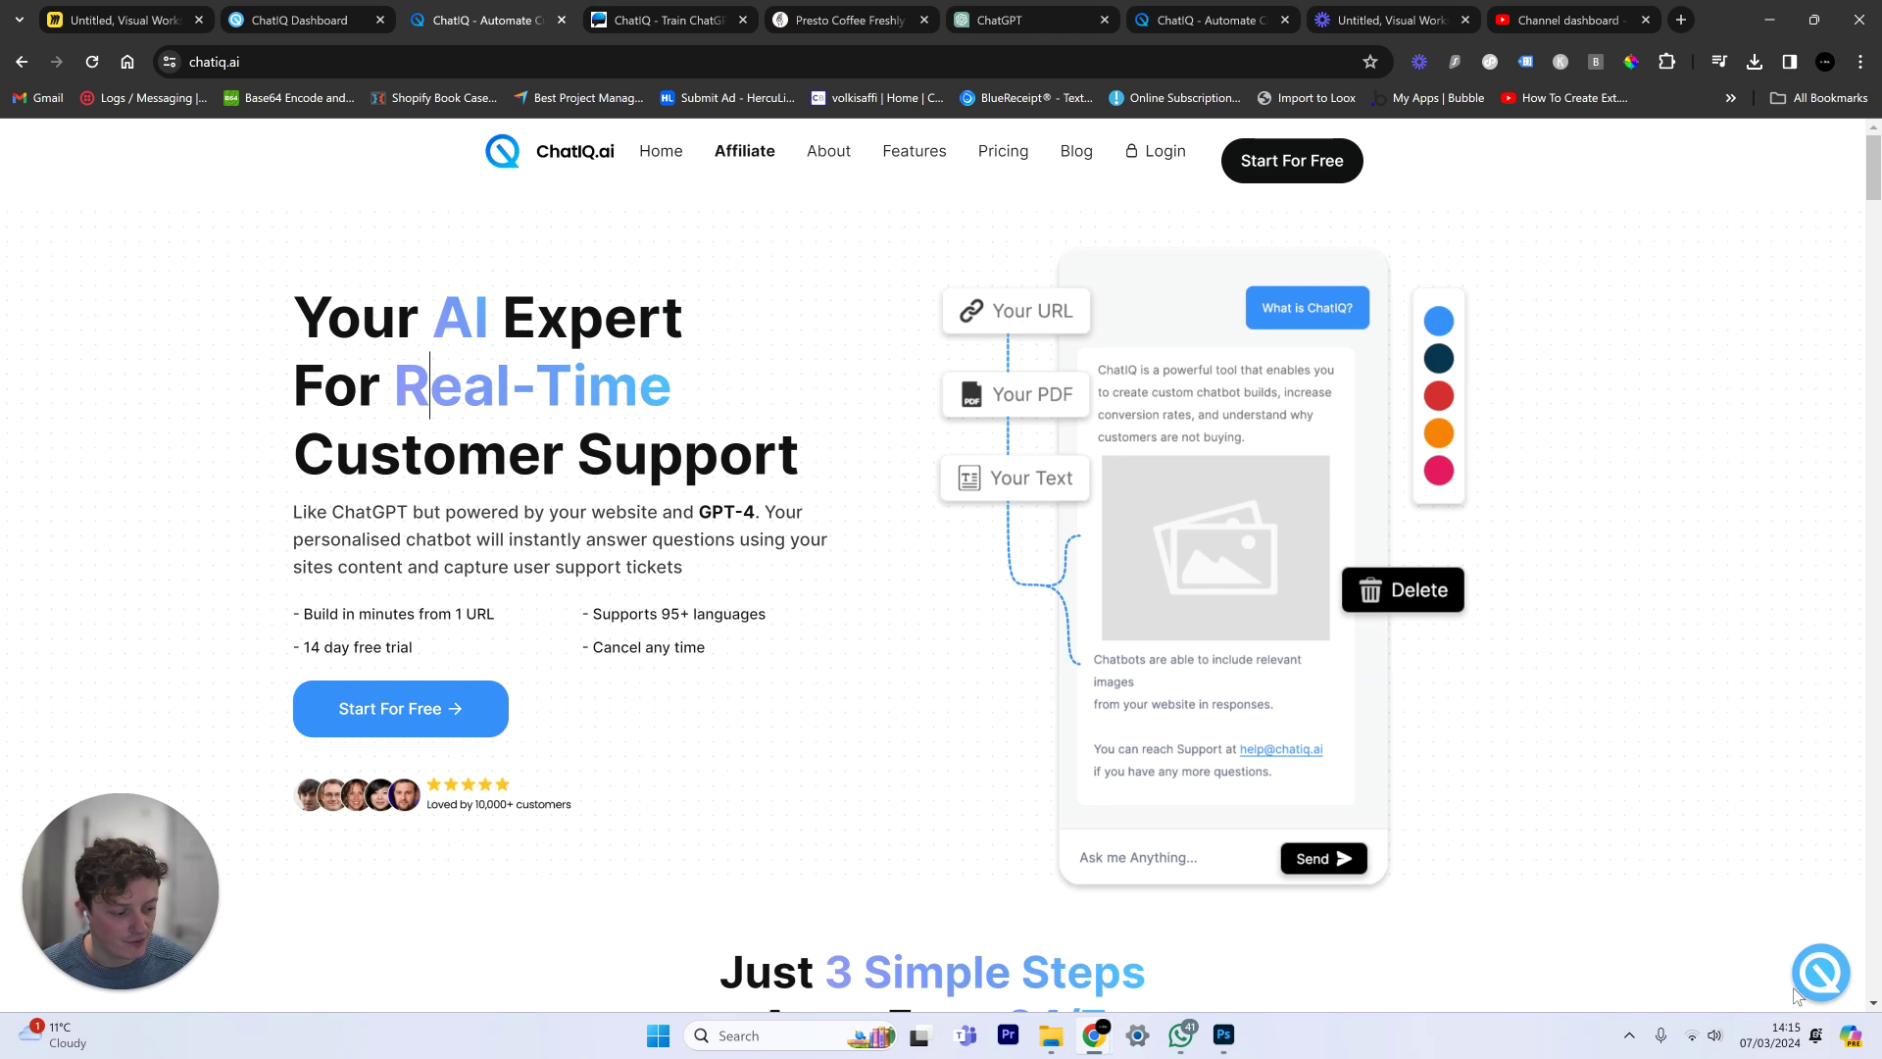
{"action": "left_click", "coordinate": [276, 14]}
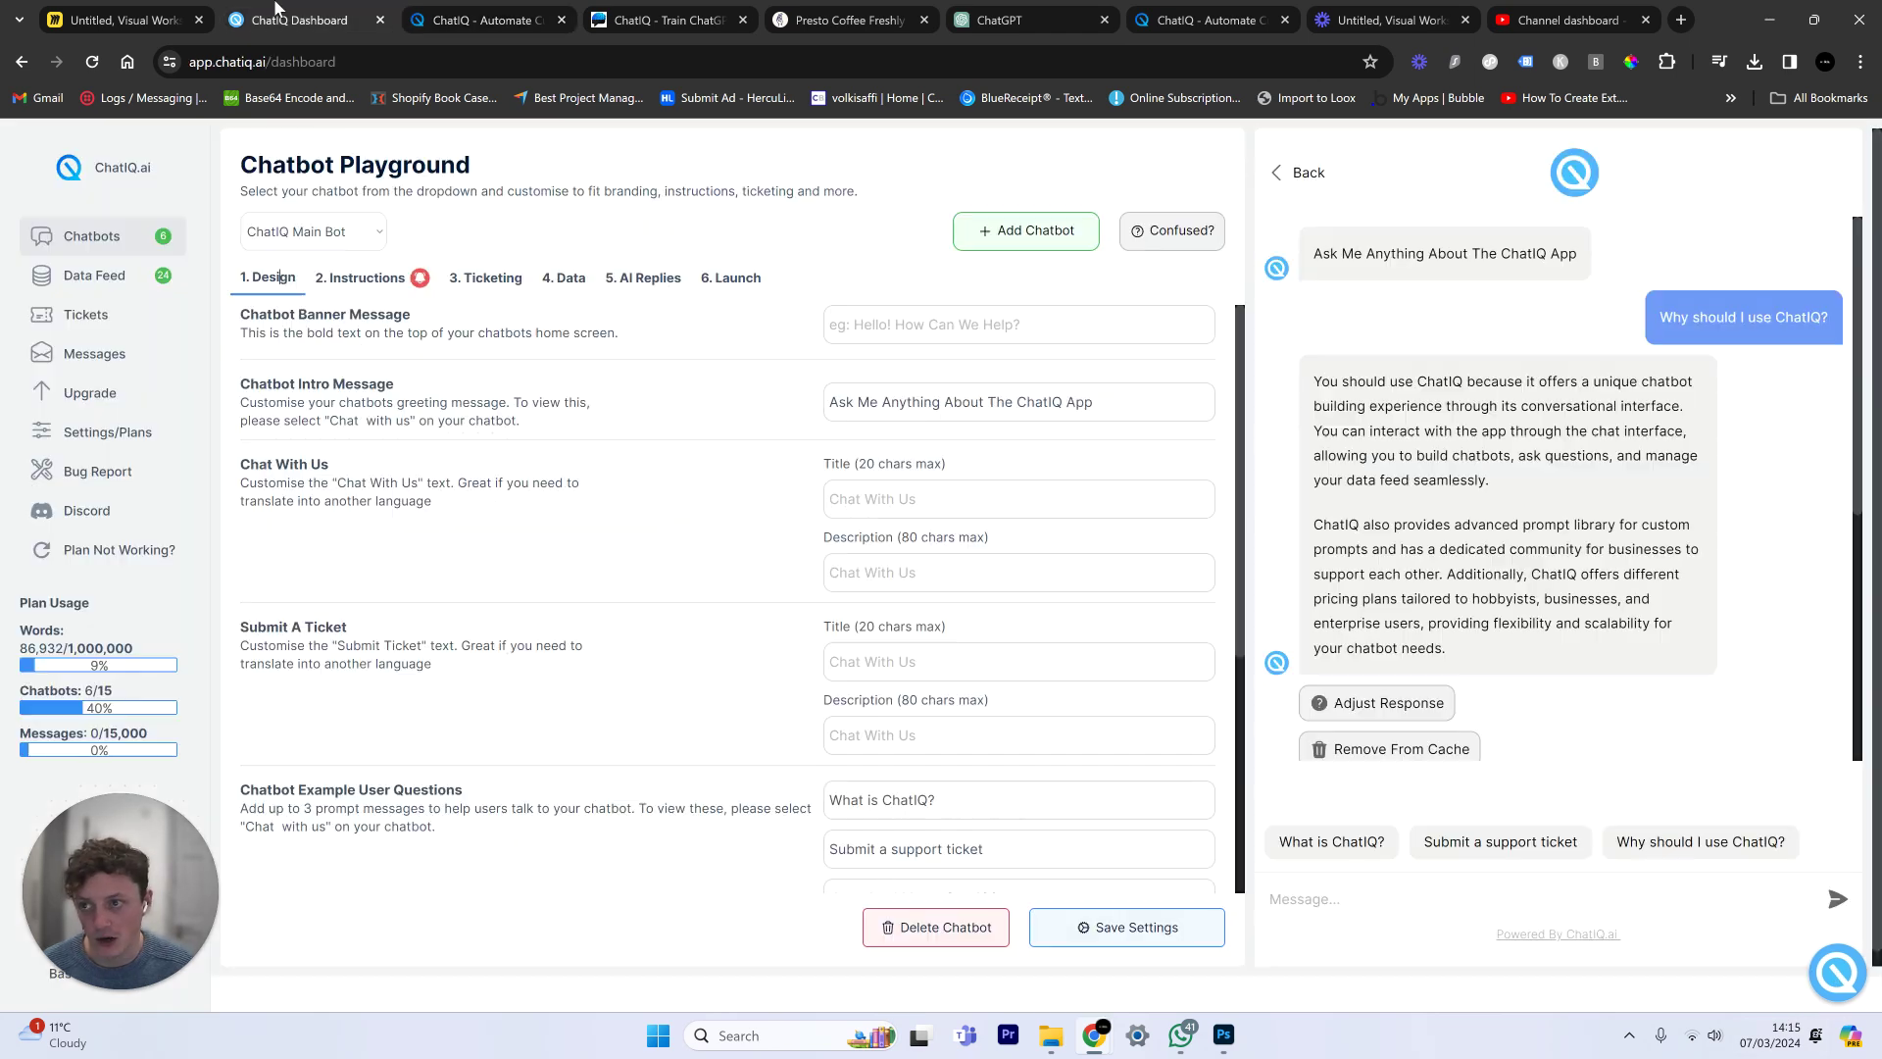
{"action": "scroll", "coordinate": [1116, 565], "scroll_direction": "down", "scroll_amount": 4}
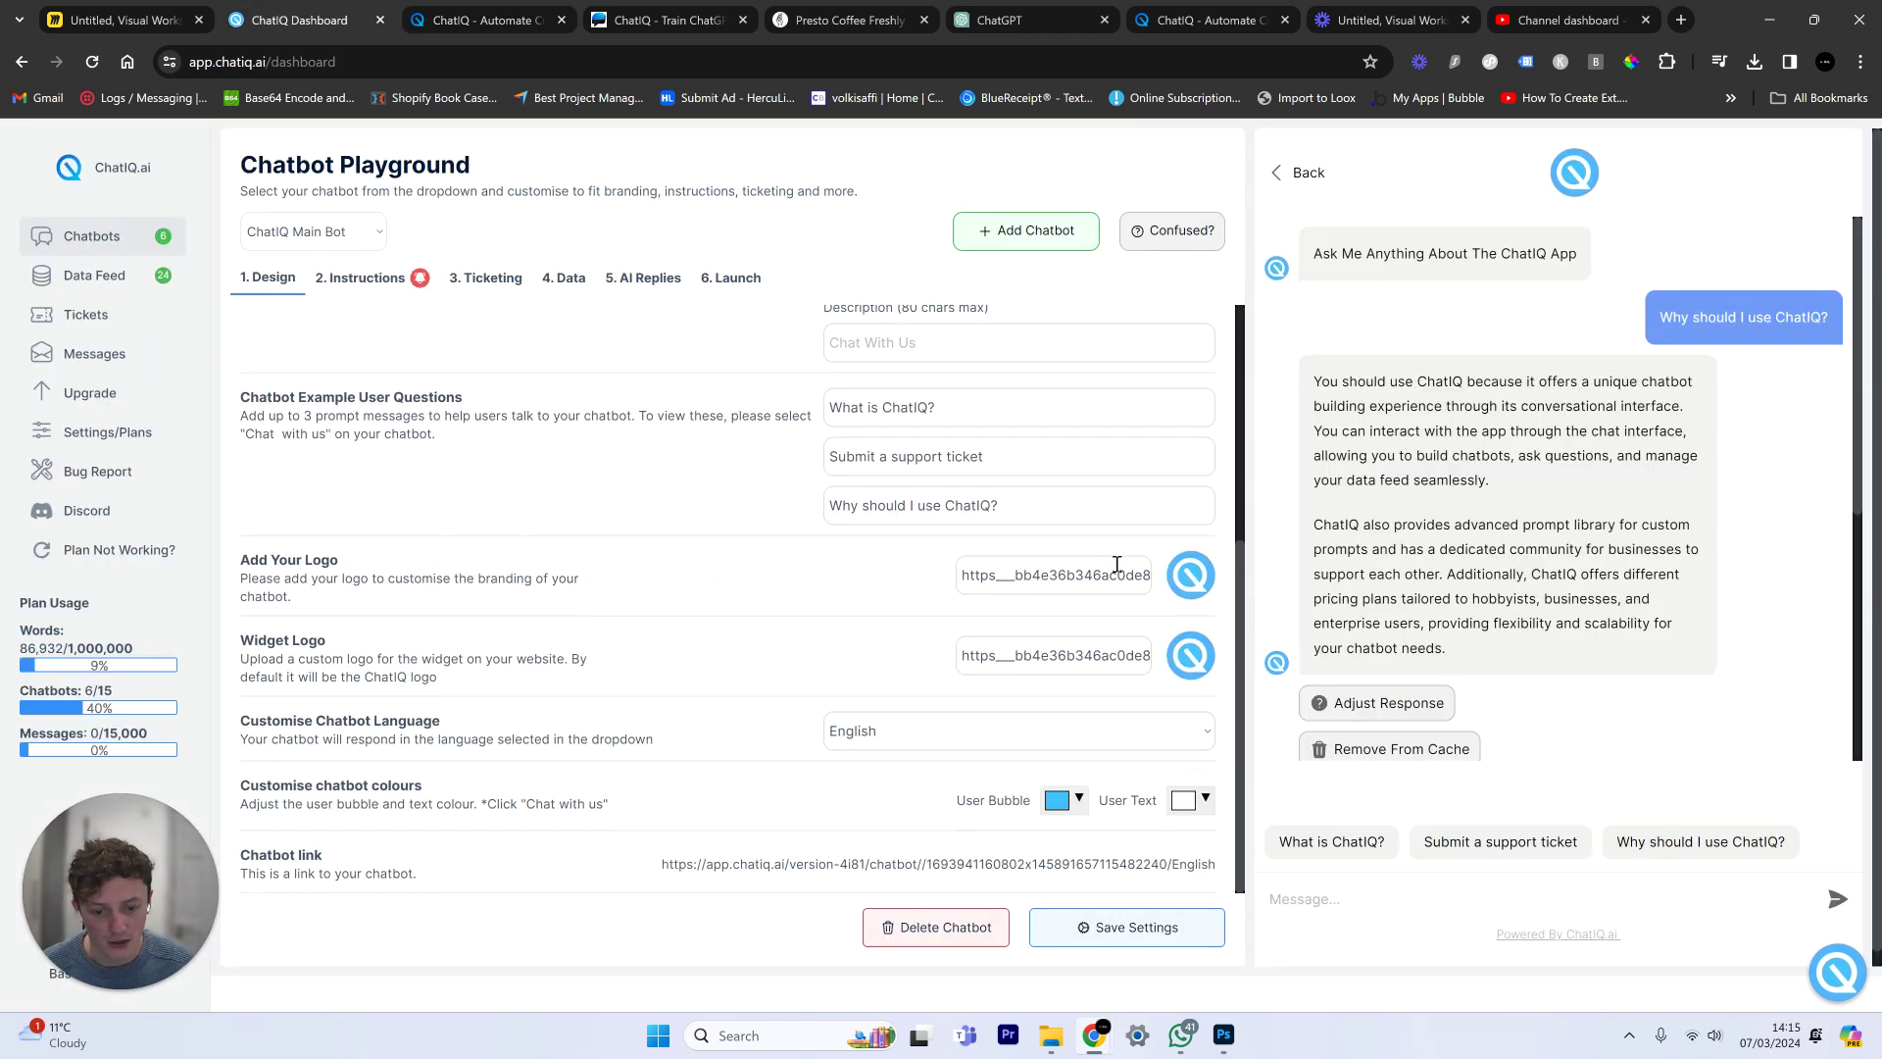
{"action": "left_click", "coordinate": [1038, 666]}
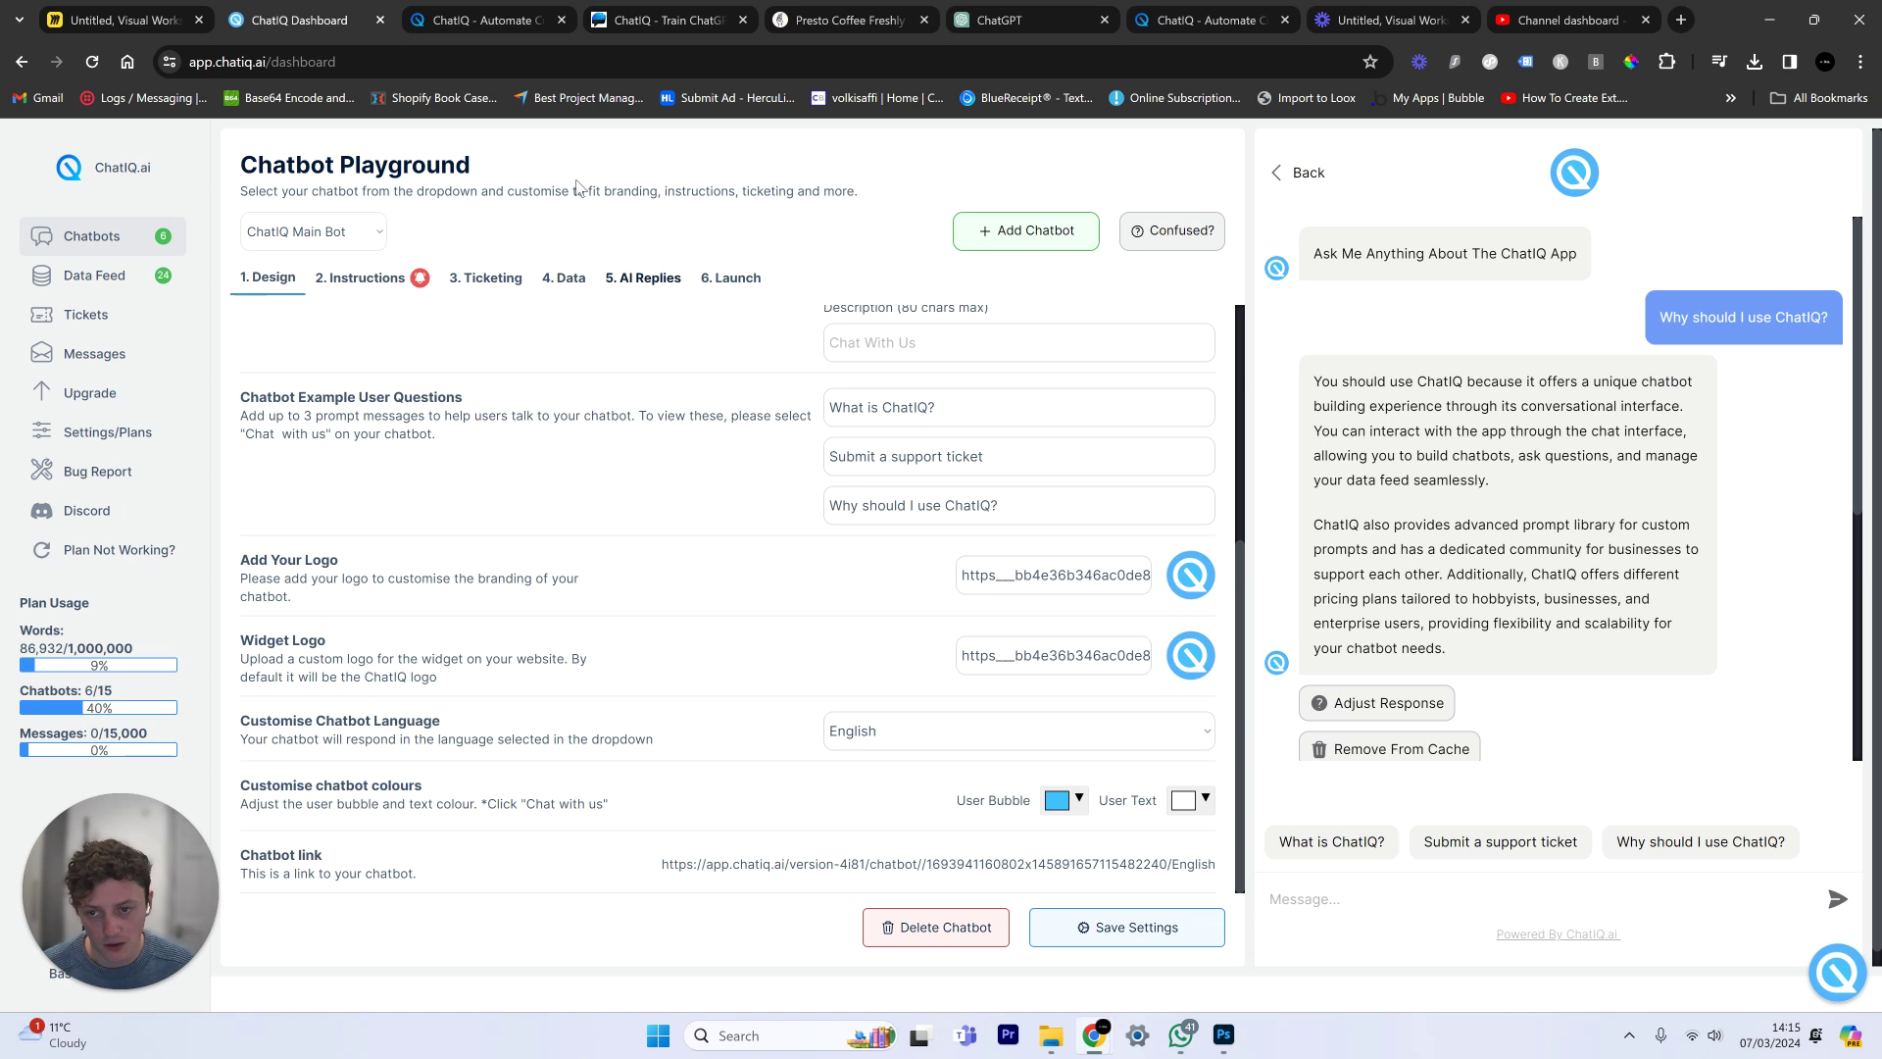
Step: Review the Corner Bubble Widget embed code in the launch instructions again and go back to the ChatIQ website
{"action": "left_click", "coordinate": [715, 278]}
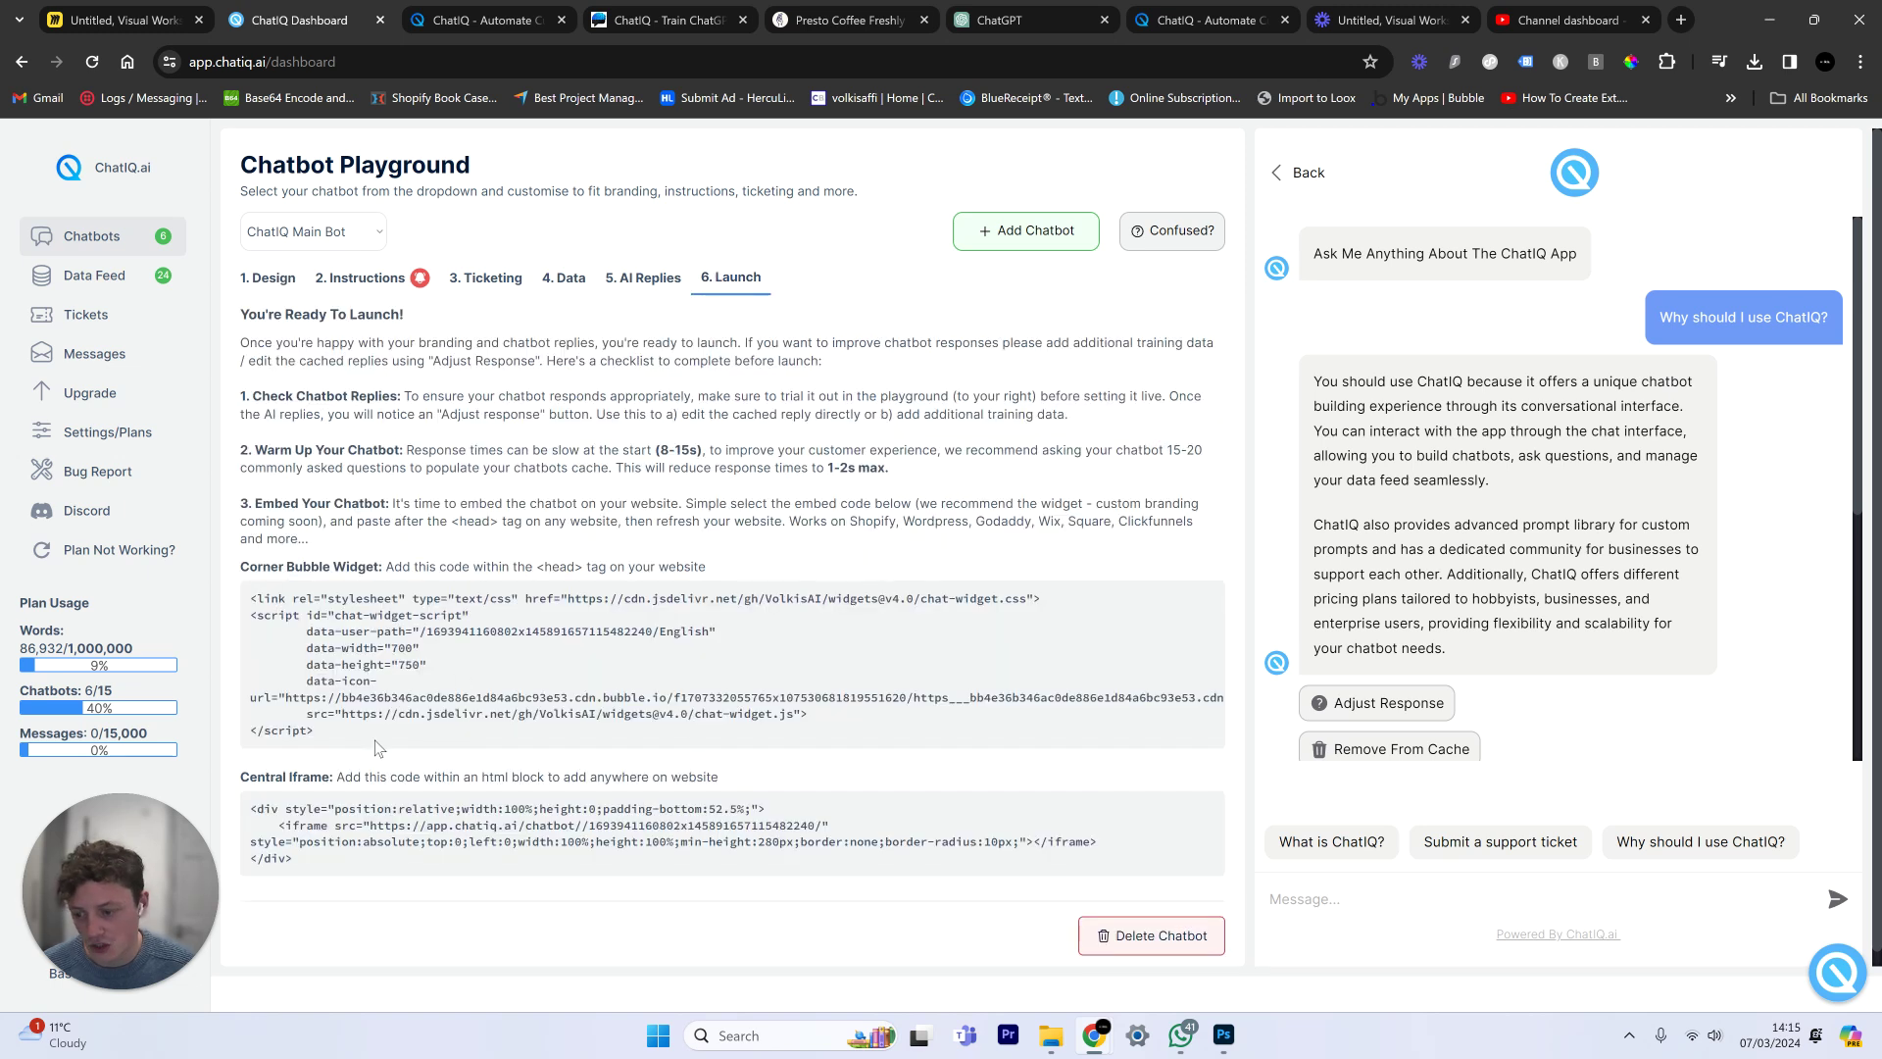
{"action": "left_click_drag", "start_coordinate": [373, 735], "coordinate": [232, 627]}
{"action": "triple_click", "coordinate": [354, 597]}
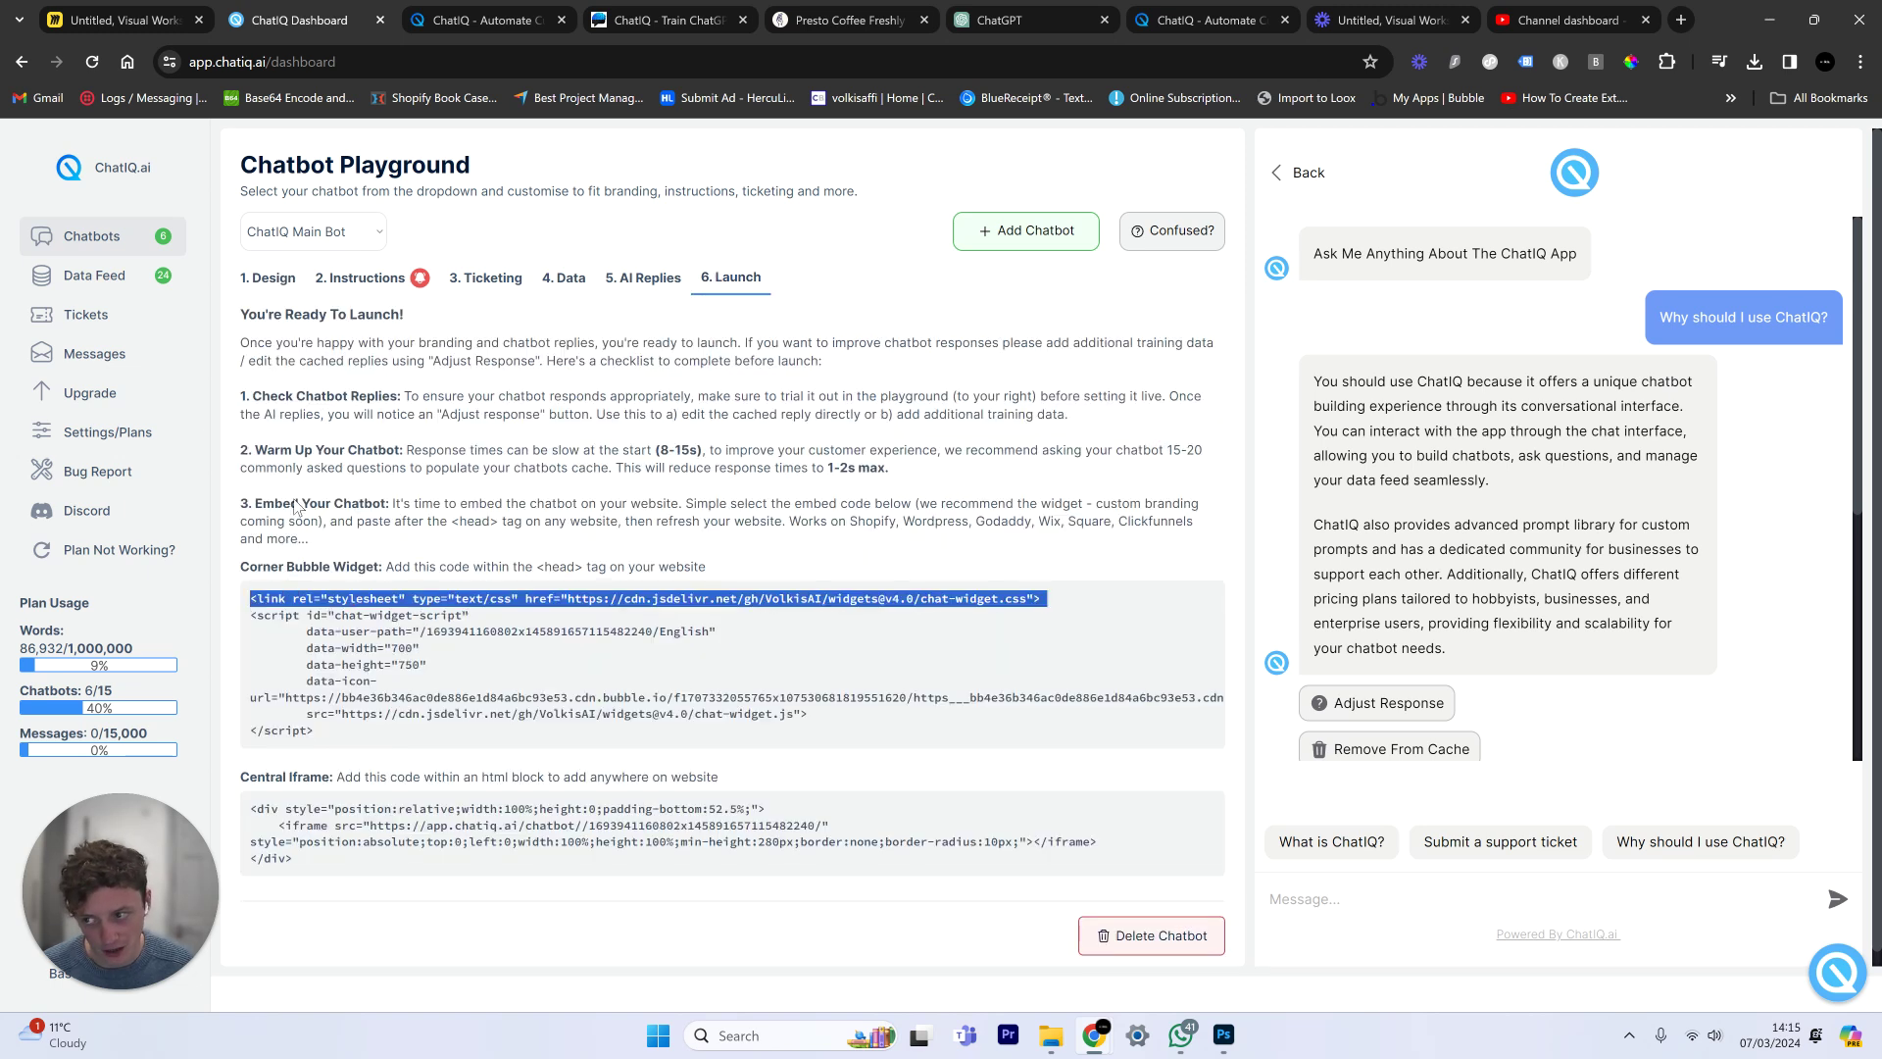
{"action": "left_click", "coordinate": [458, 20]}
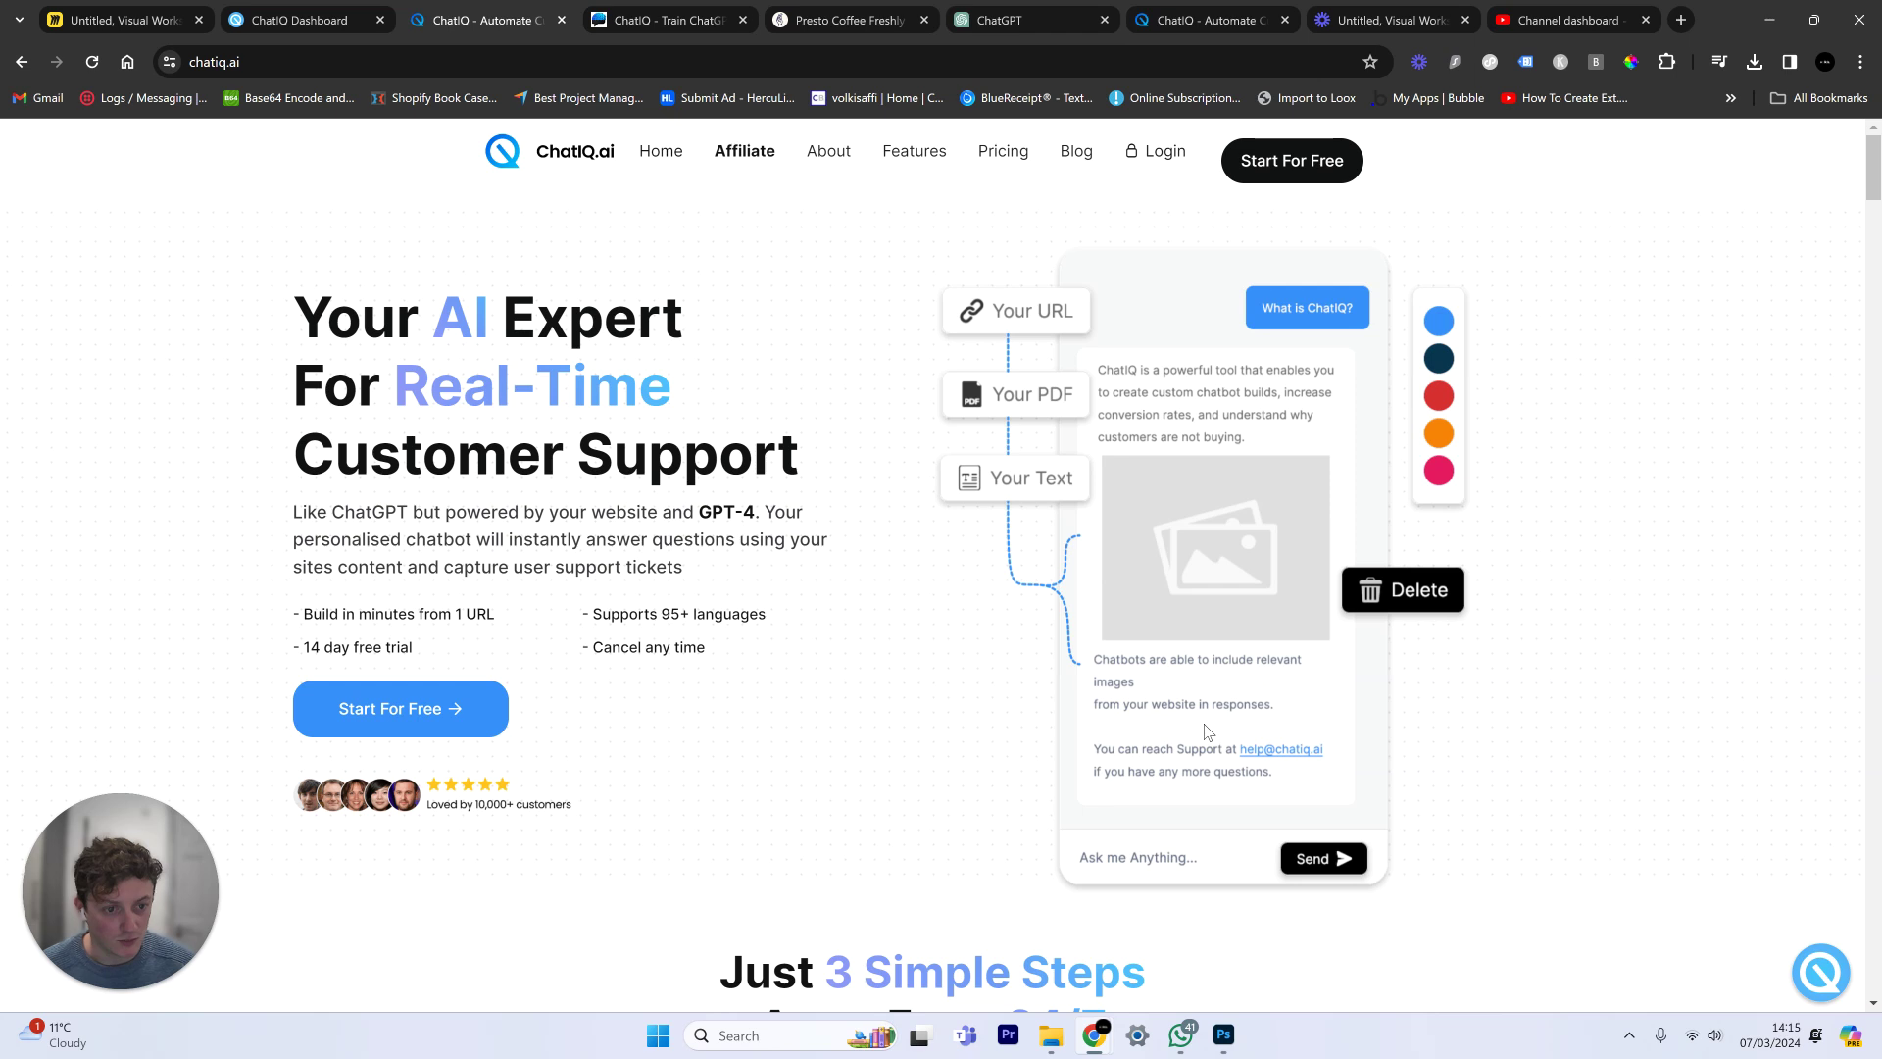